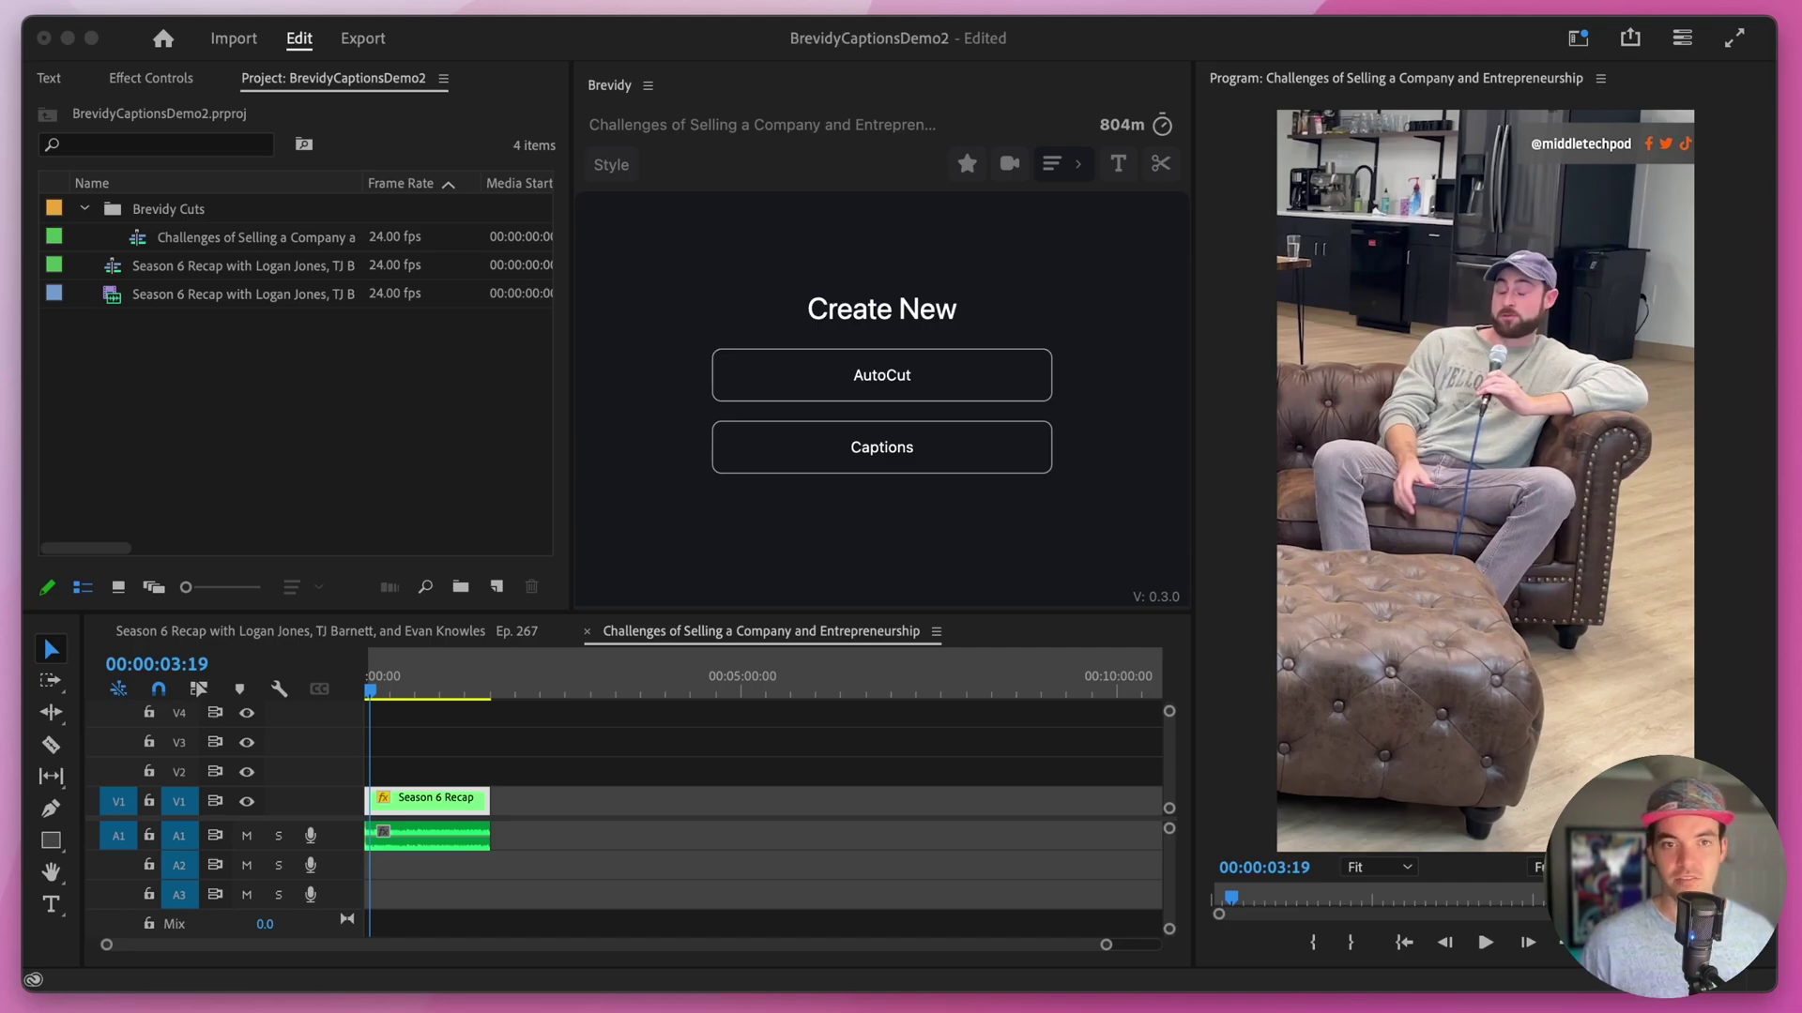
- Generate new automatic captions for the Challenges of Selling a Company and Entrepreneurship sequence with Brevidy
left_click(385, 683)
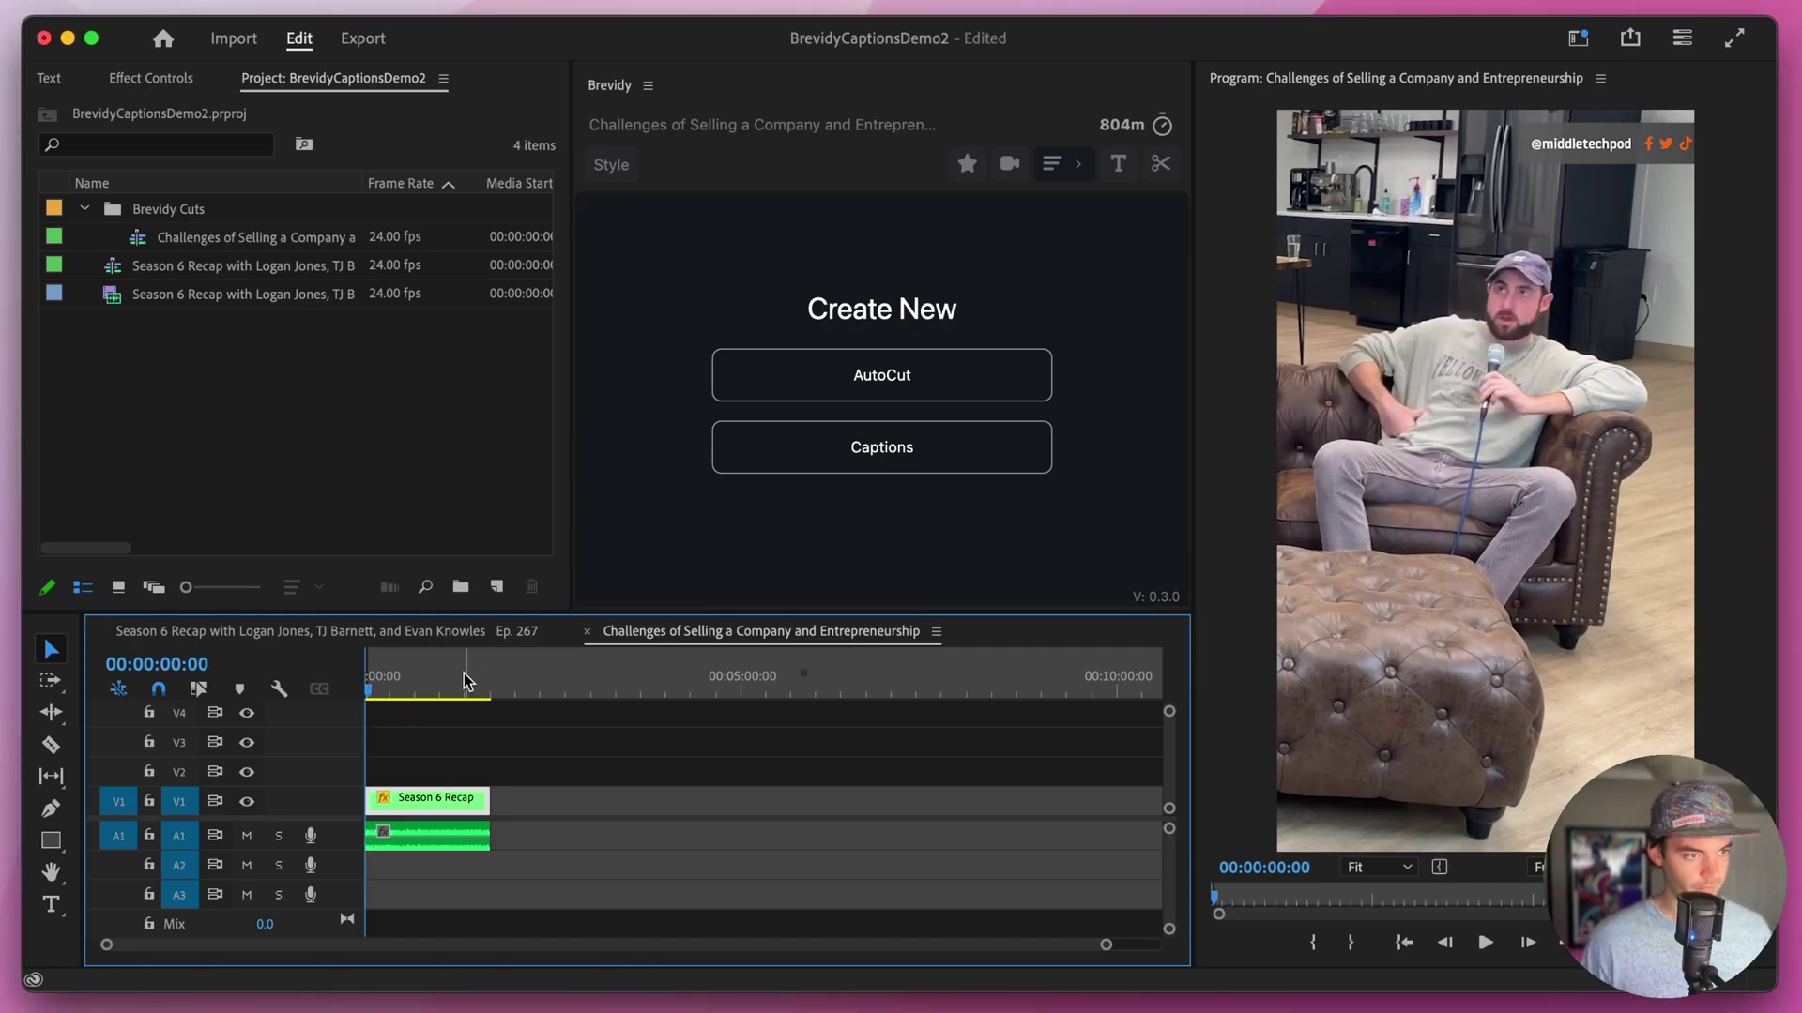
left_click(488, 688)
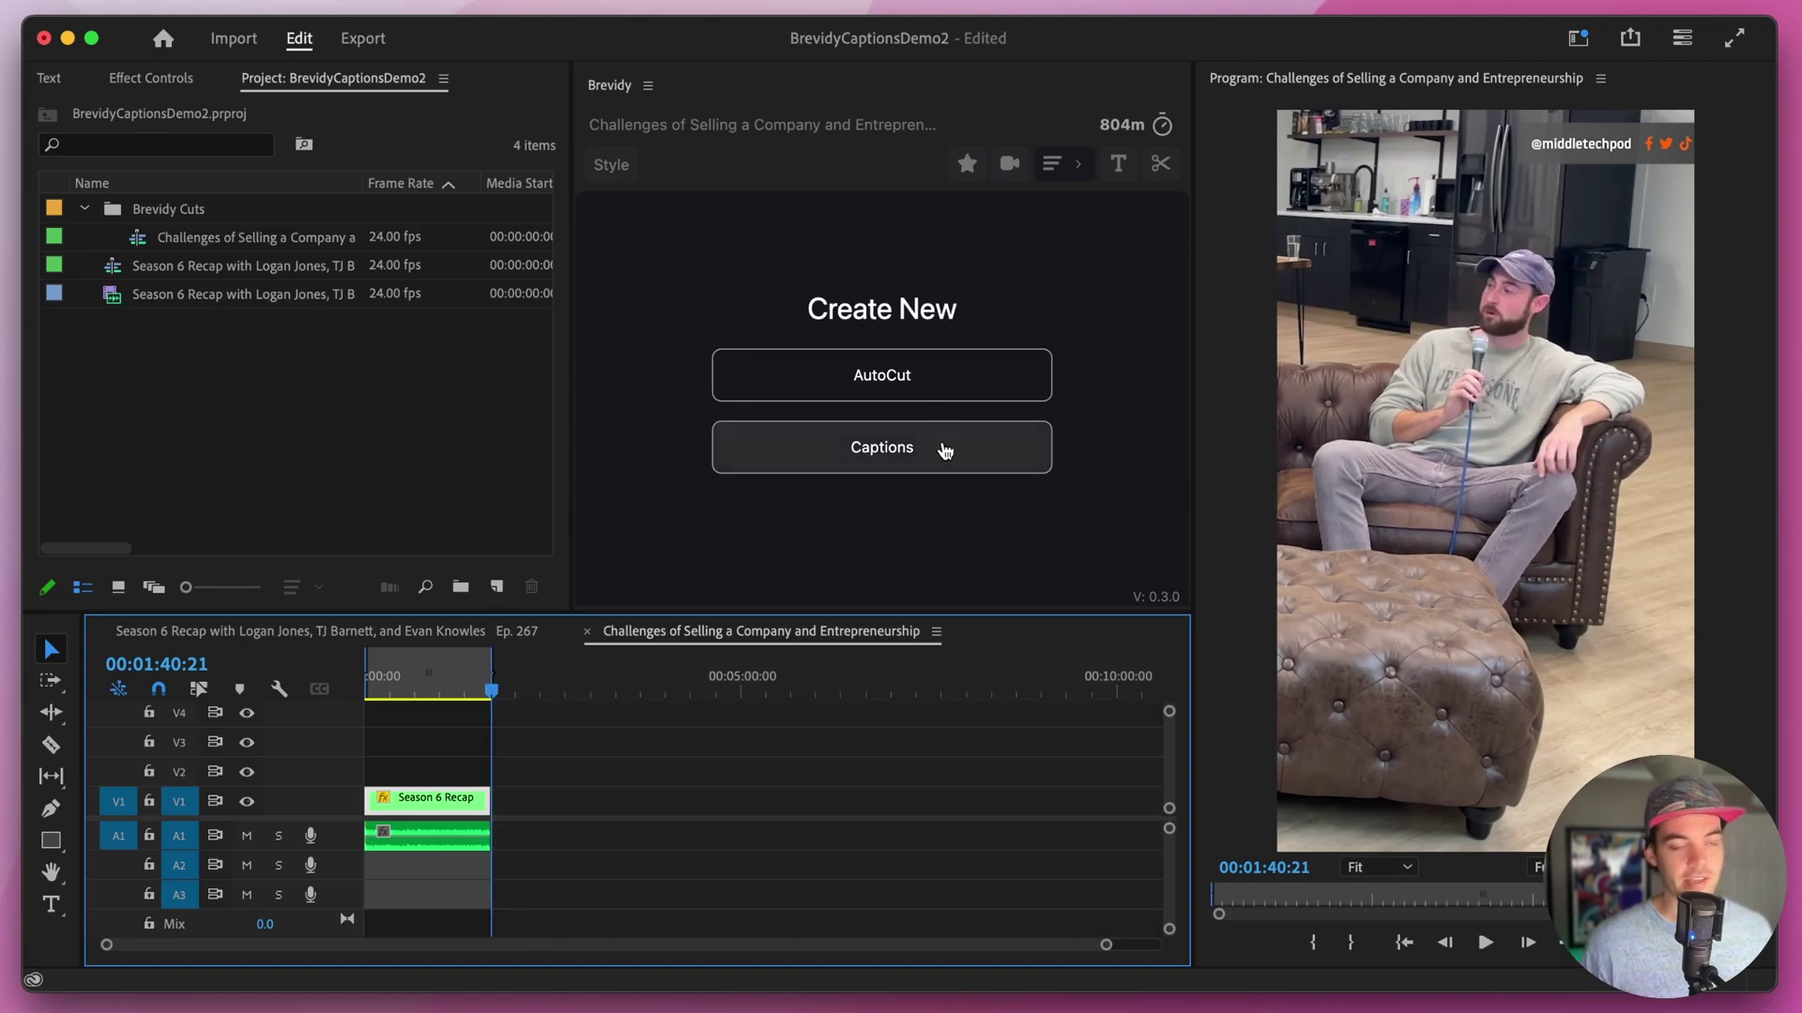
left_click(904, 454)
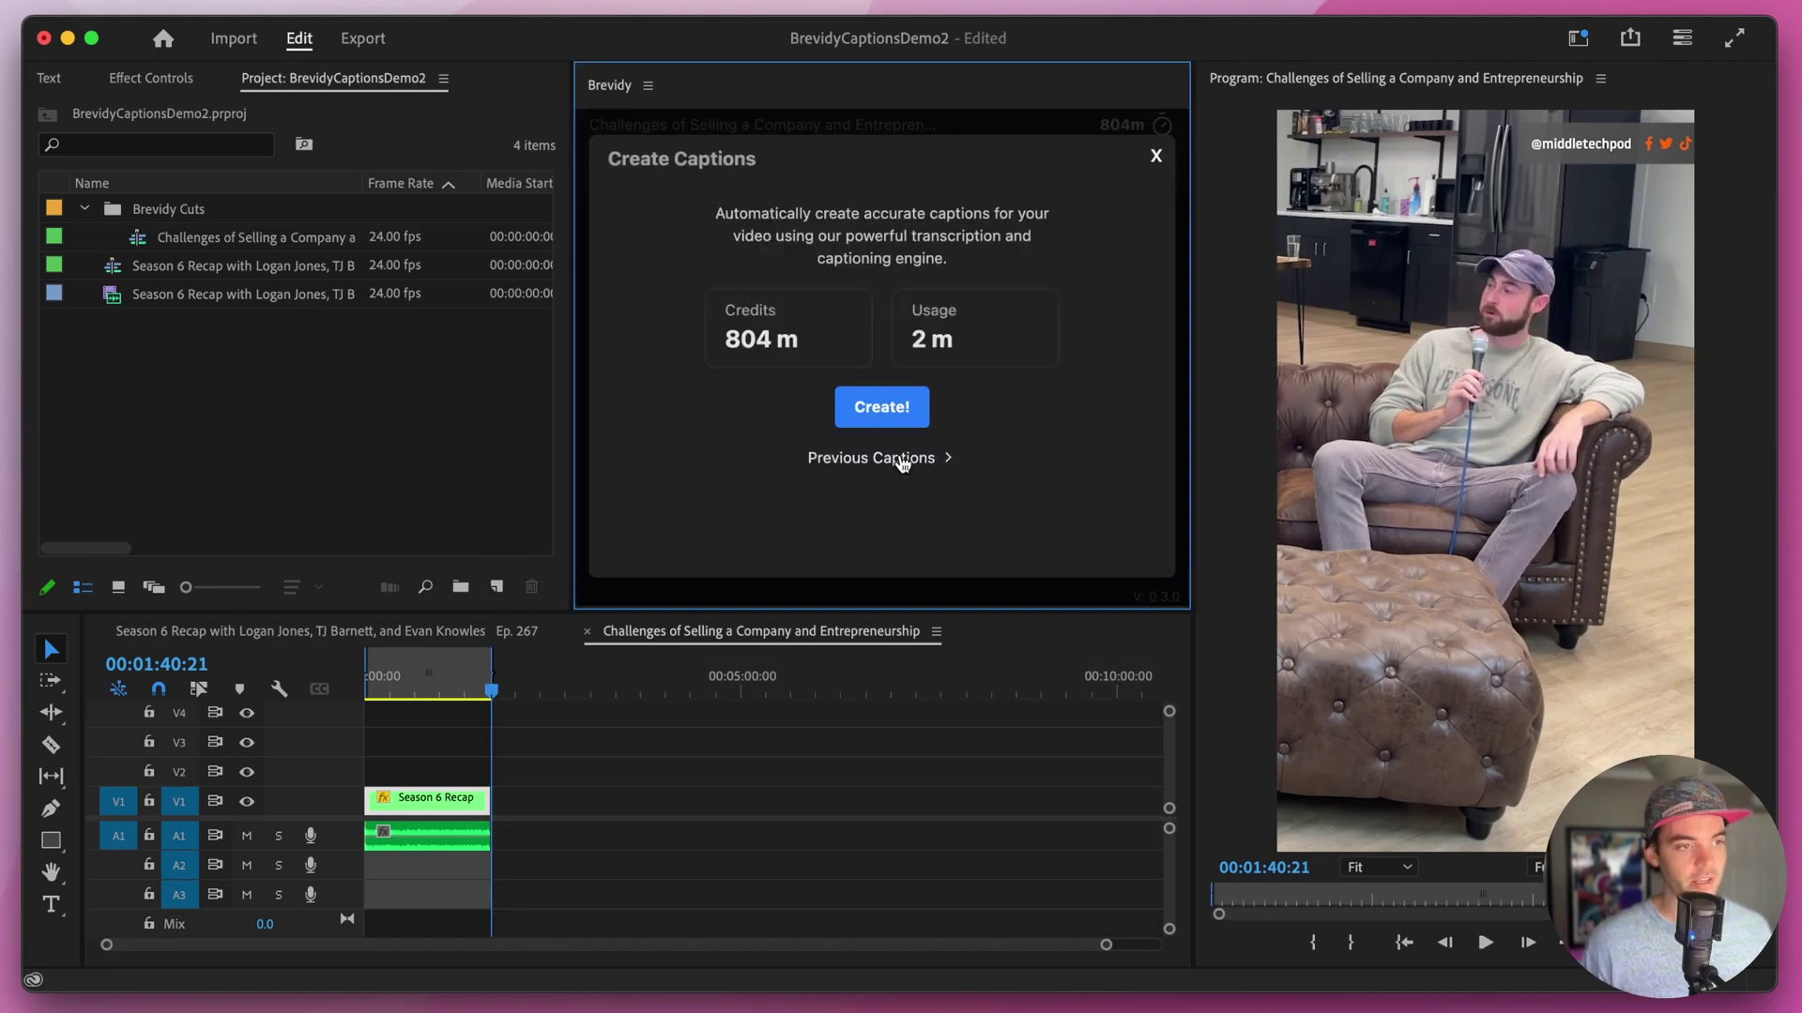
left_click(880, 407)
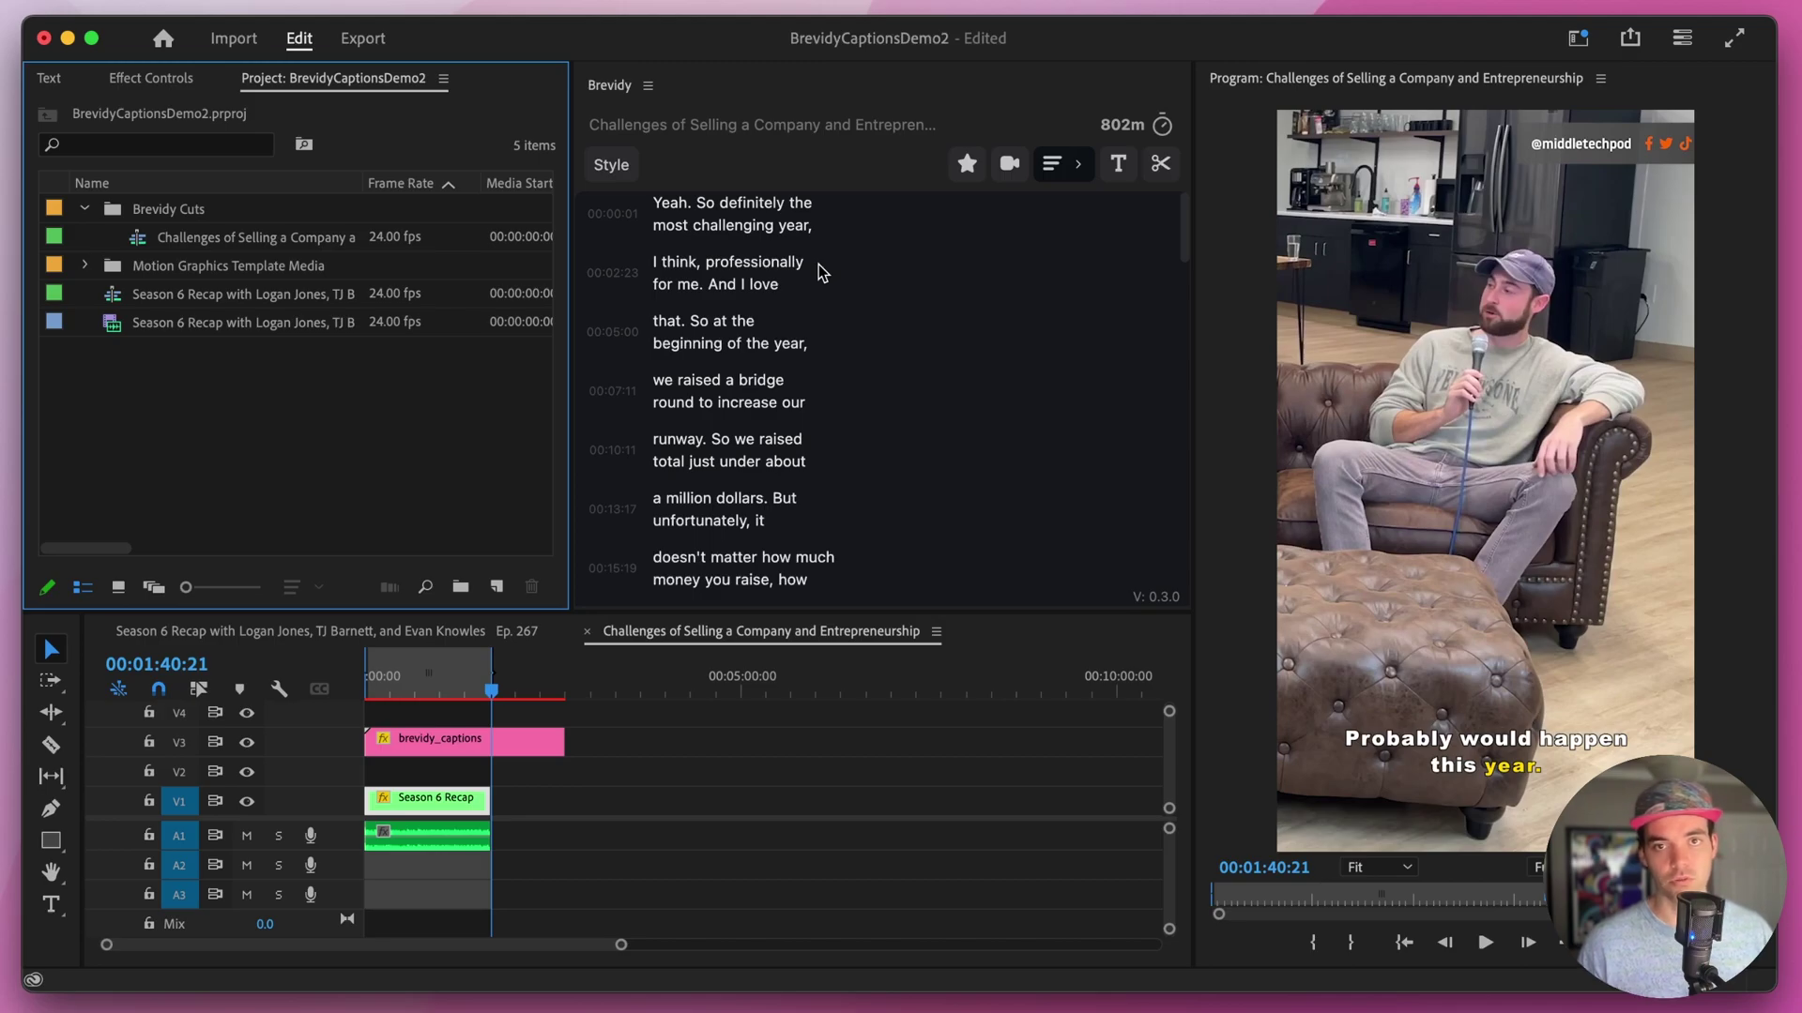
- Apply the trending BG Zoom style preset to the generated captions
left_click(615, 164)
scroll(918, 319, "up", 10)
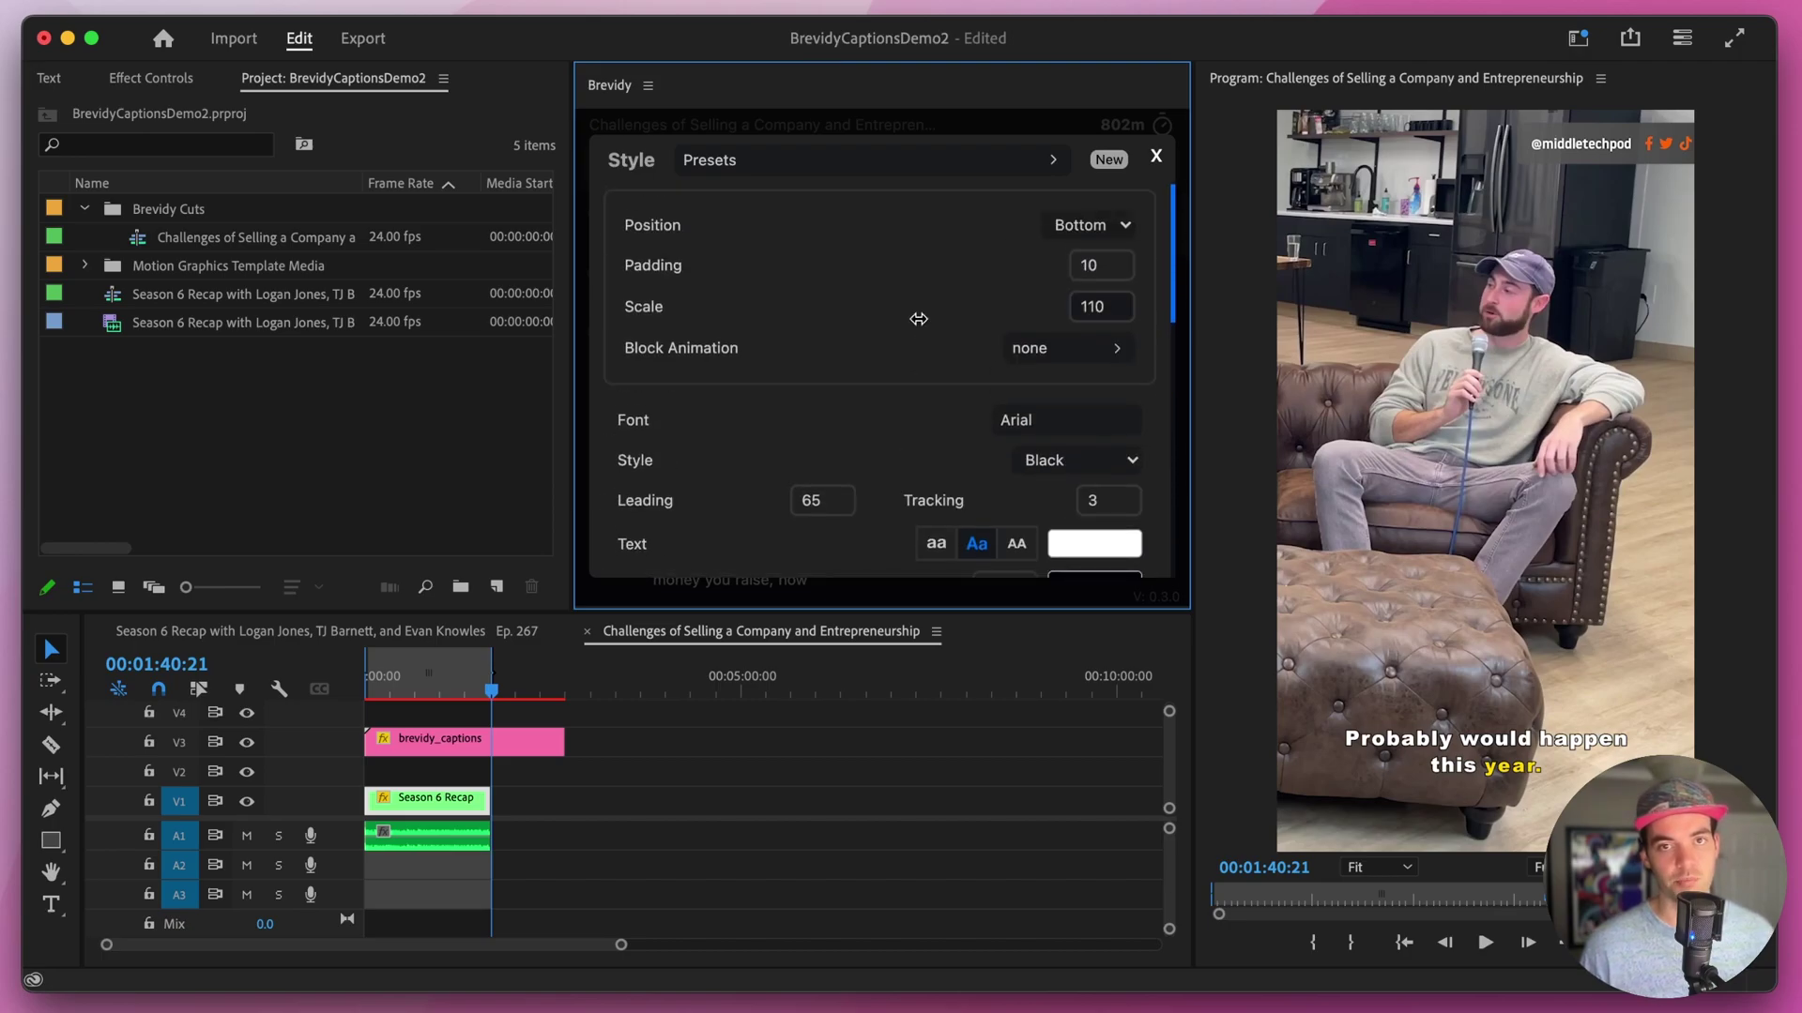
left_click(938, 167)
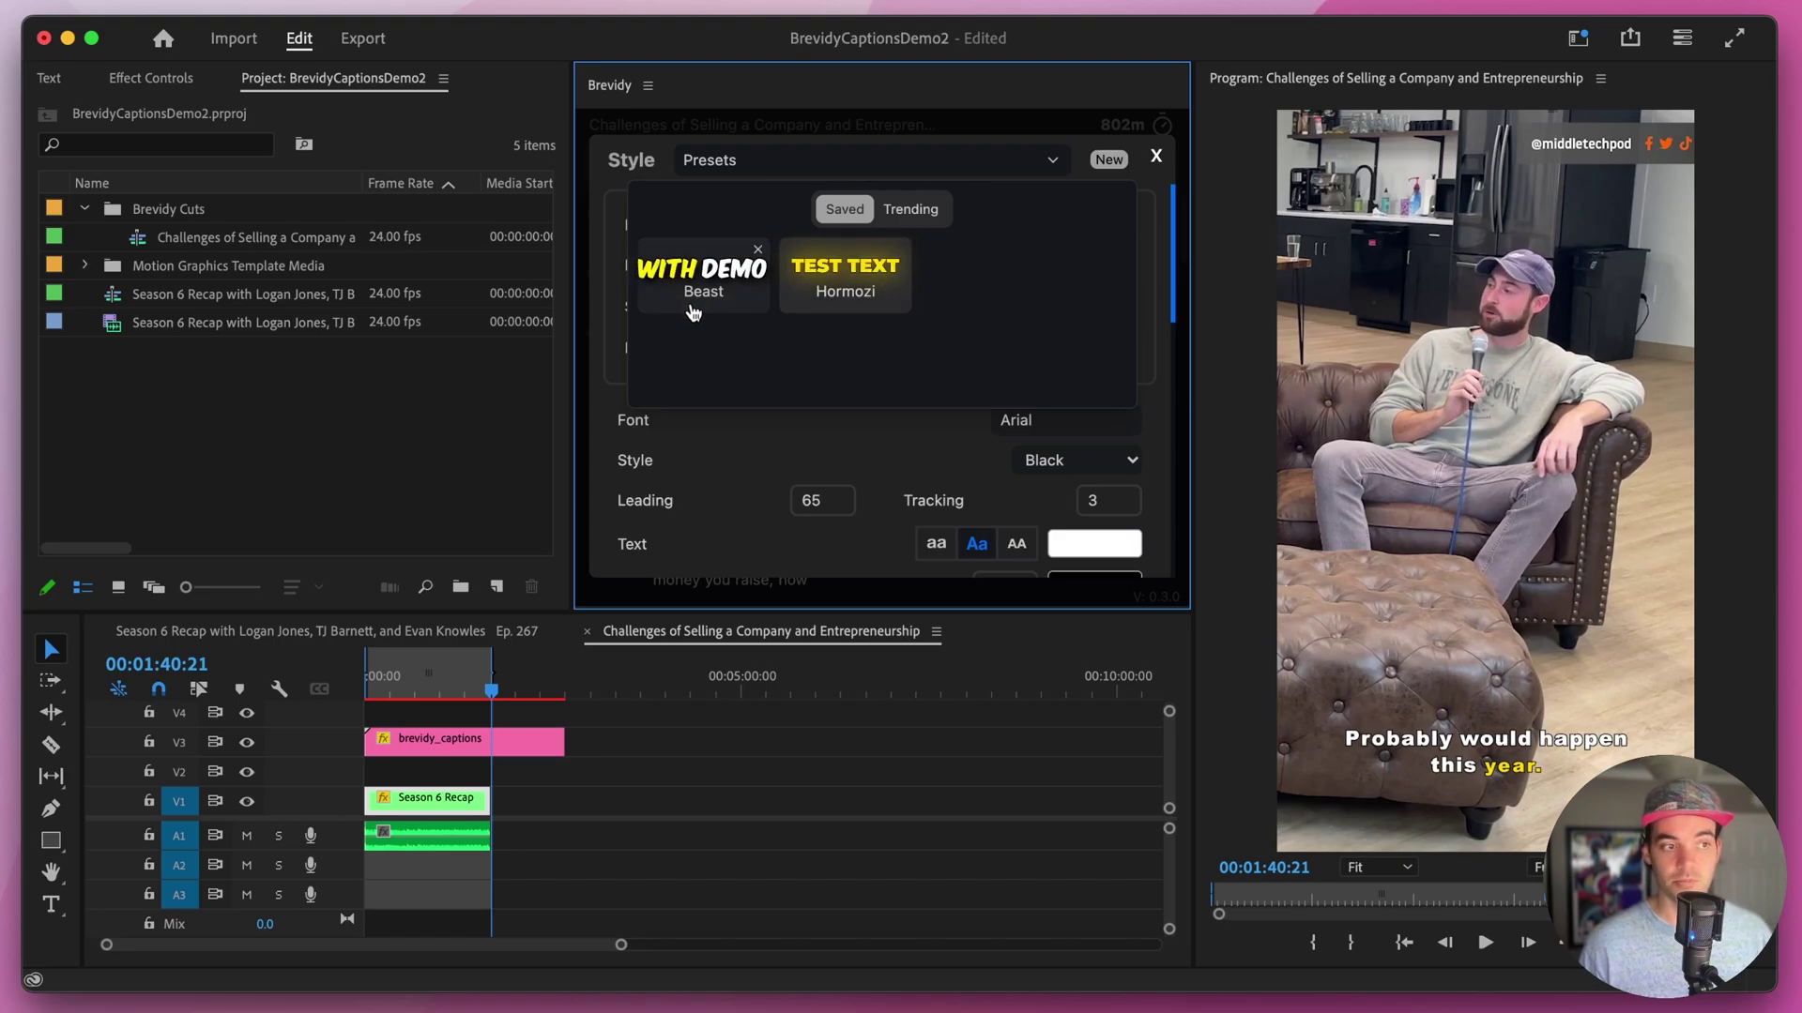
left_click(893, 216)
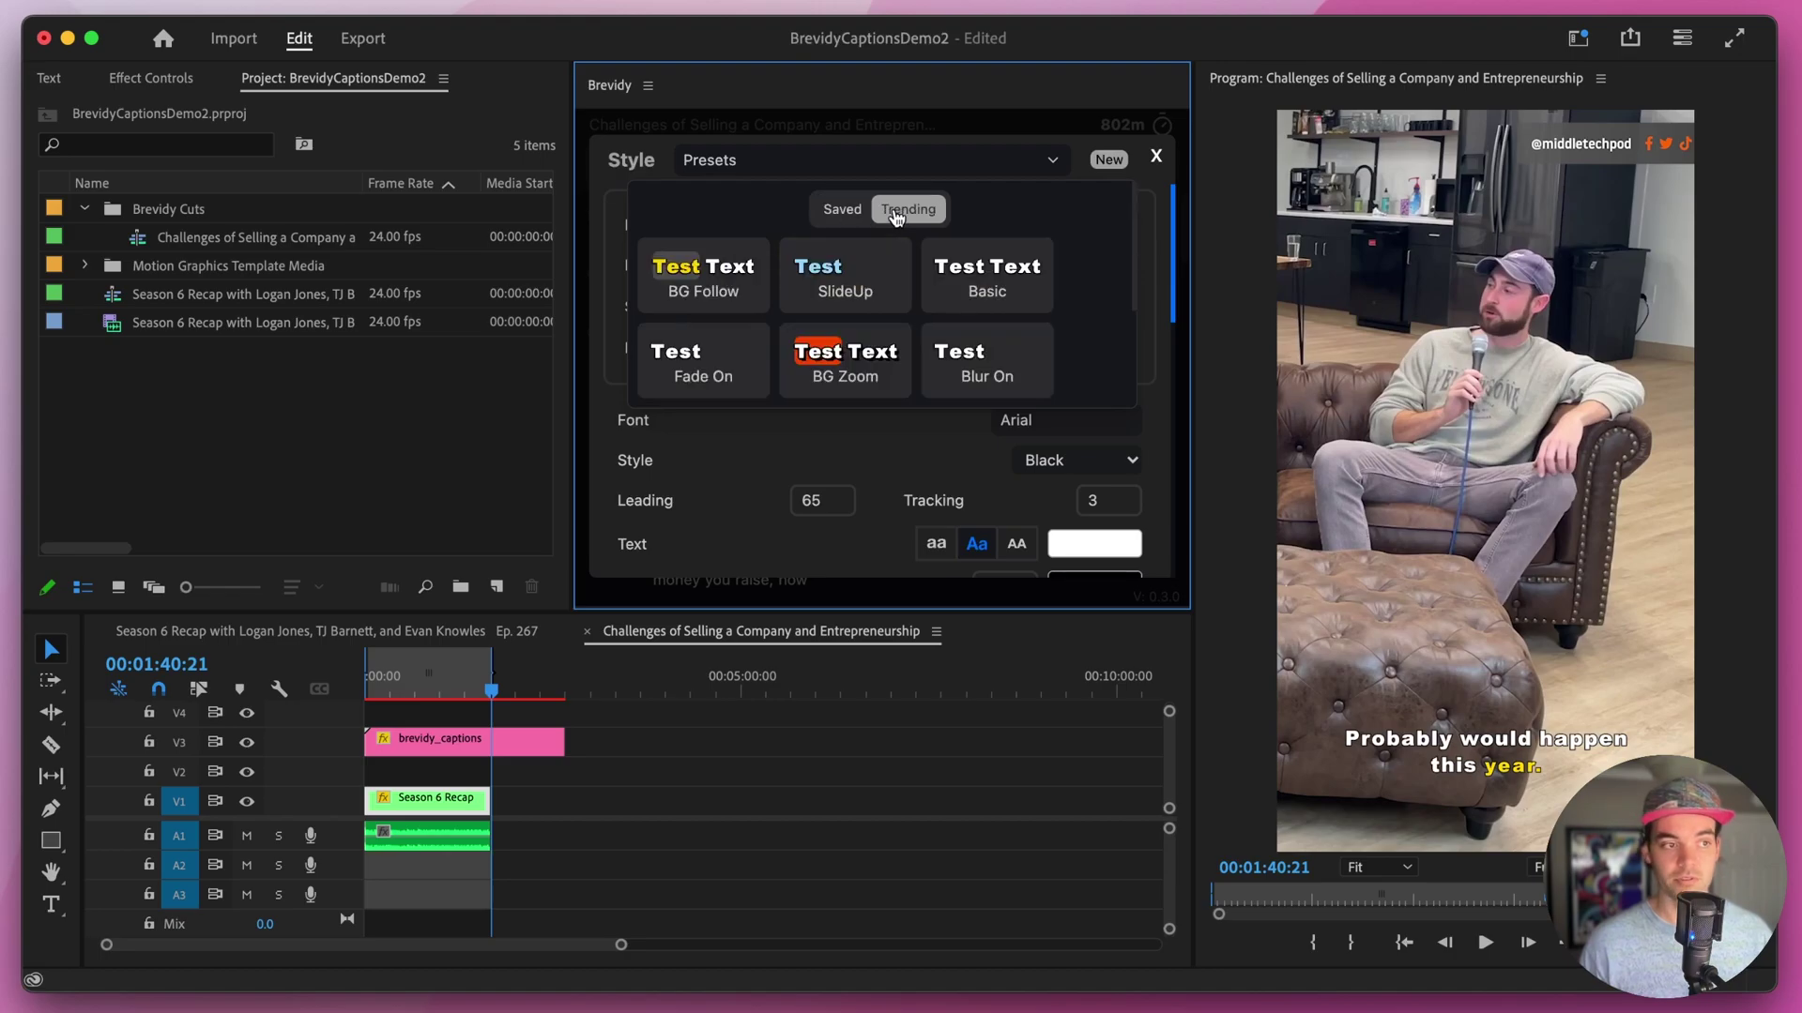
scroll(906, 286, "down", 1)
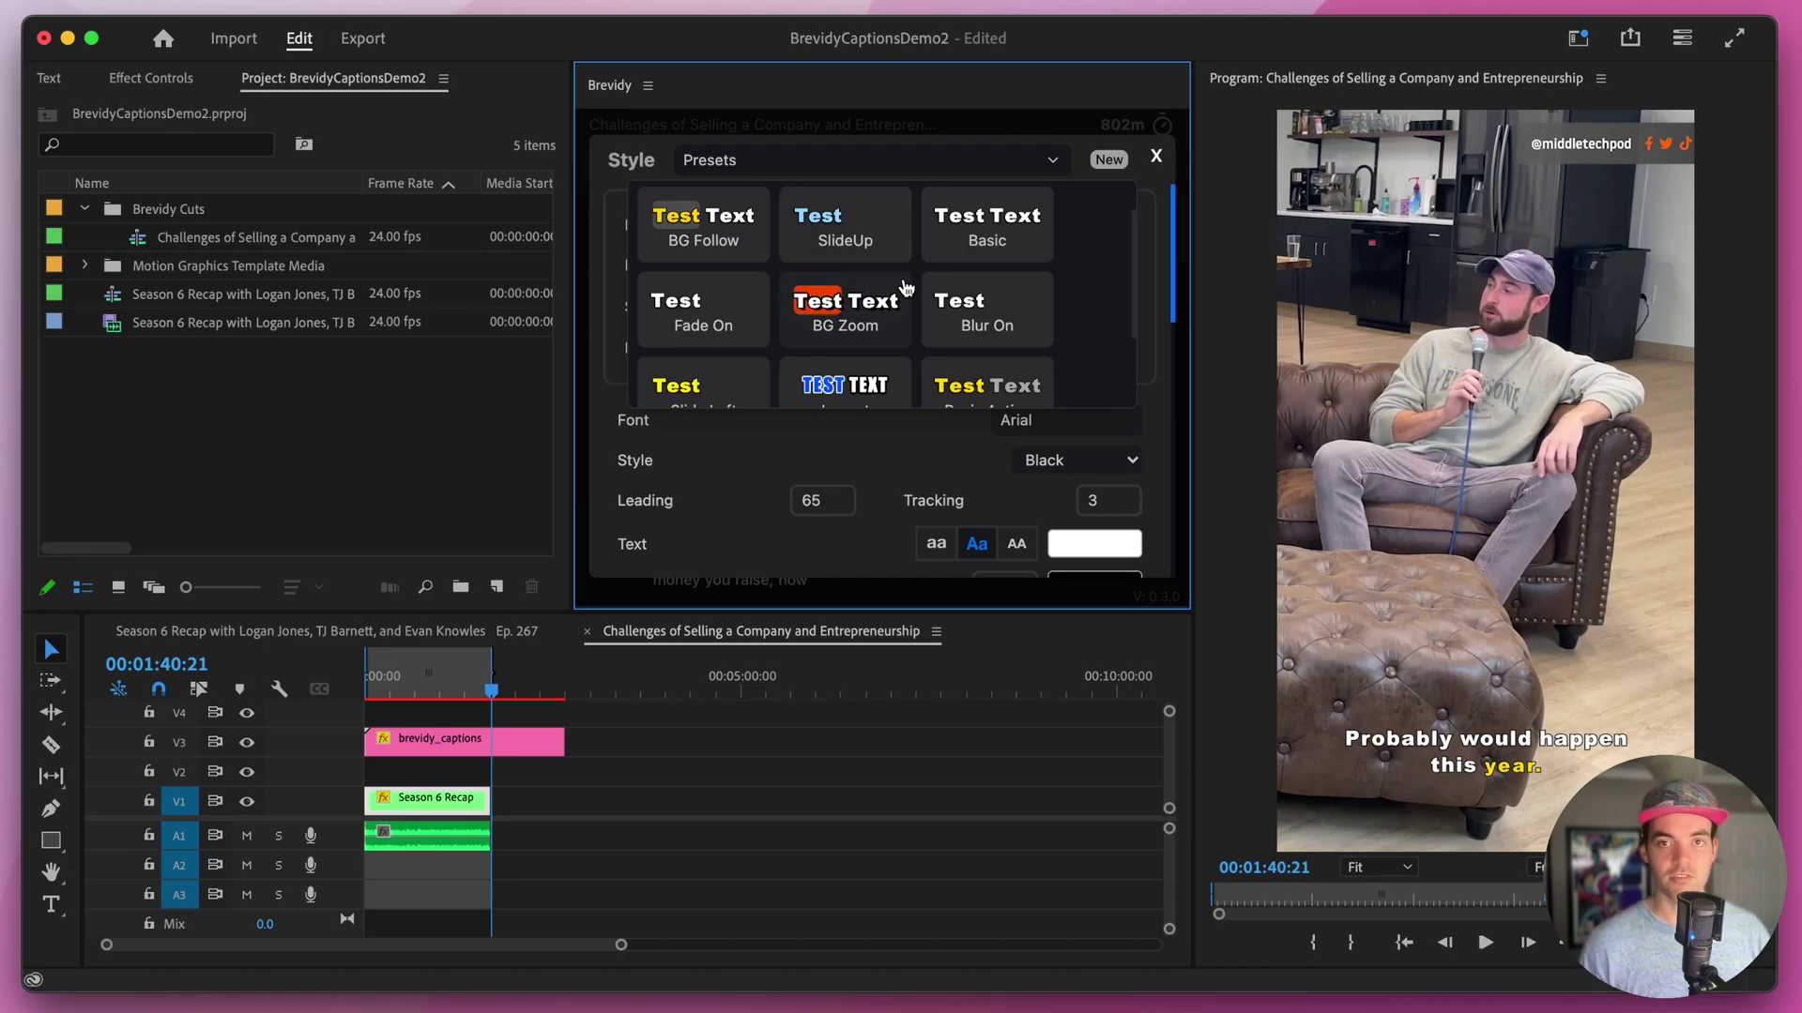
scroll(903, 296, "down", 1)
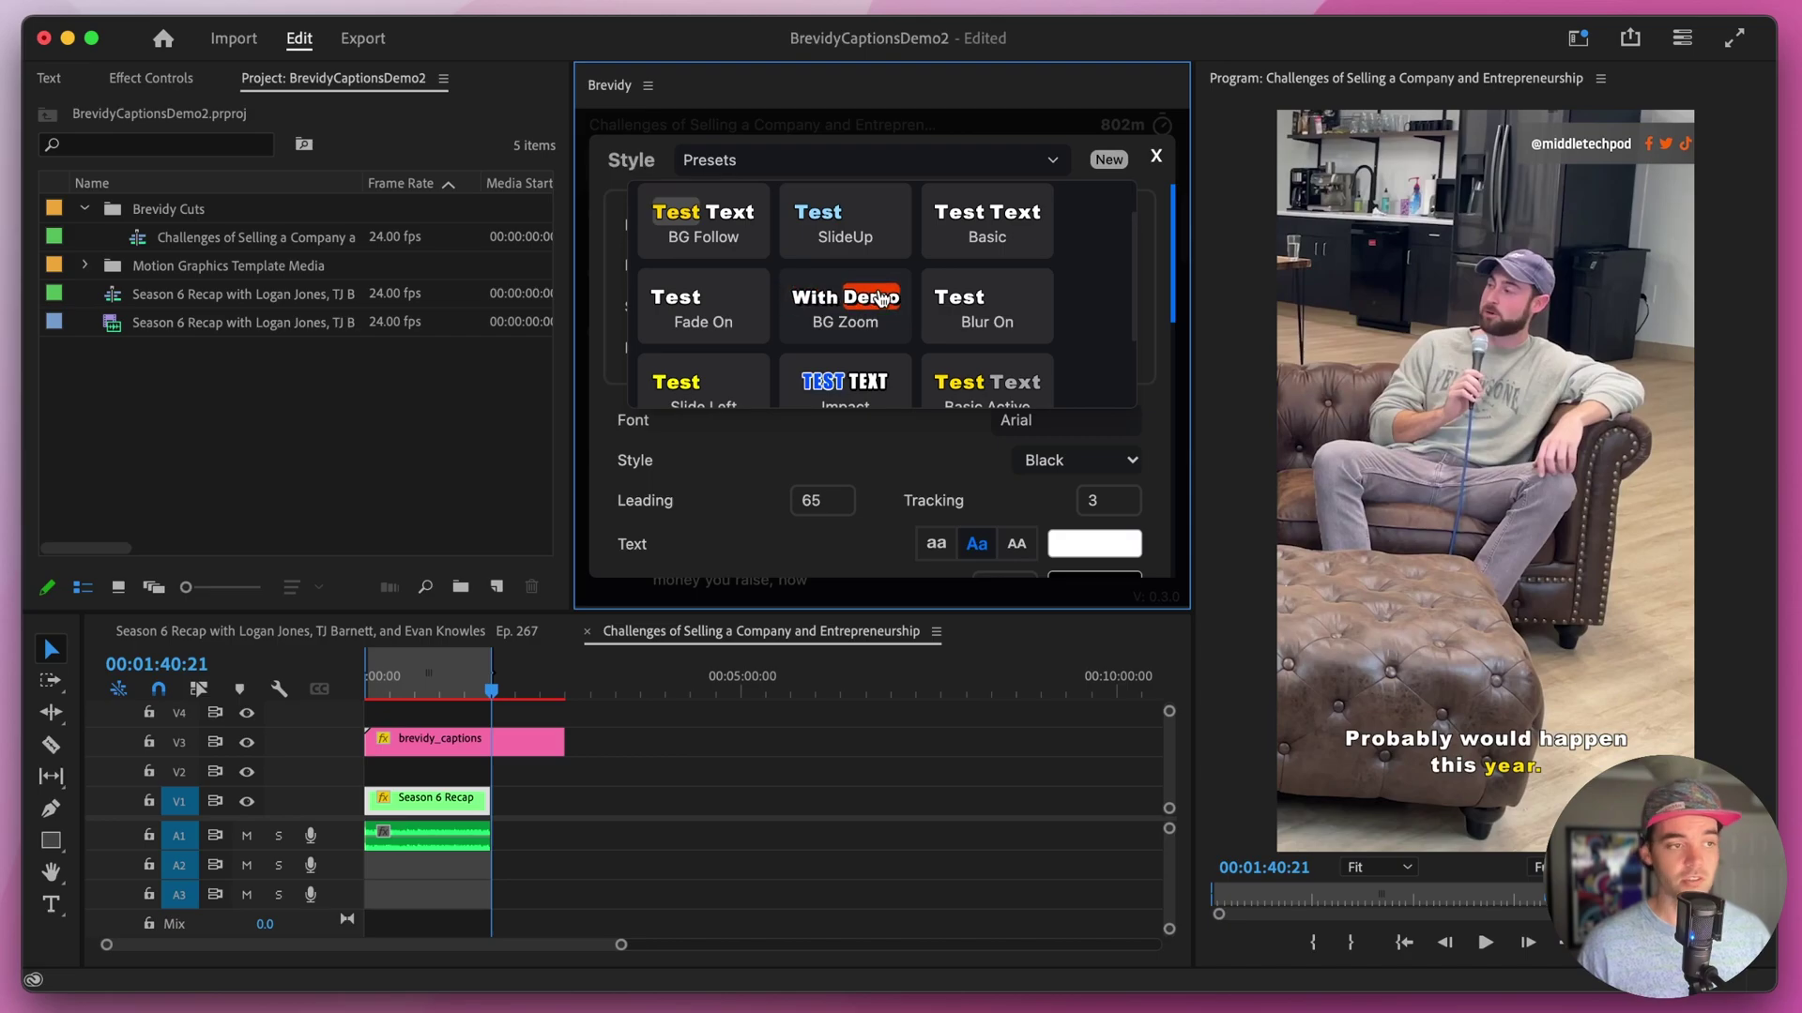
left_click(881, 298)
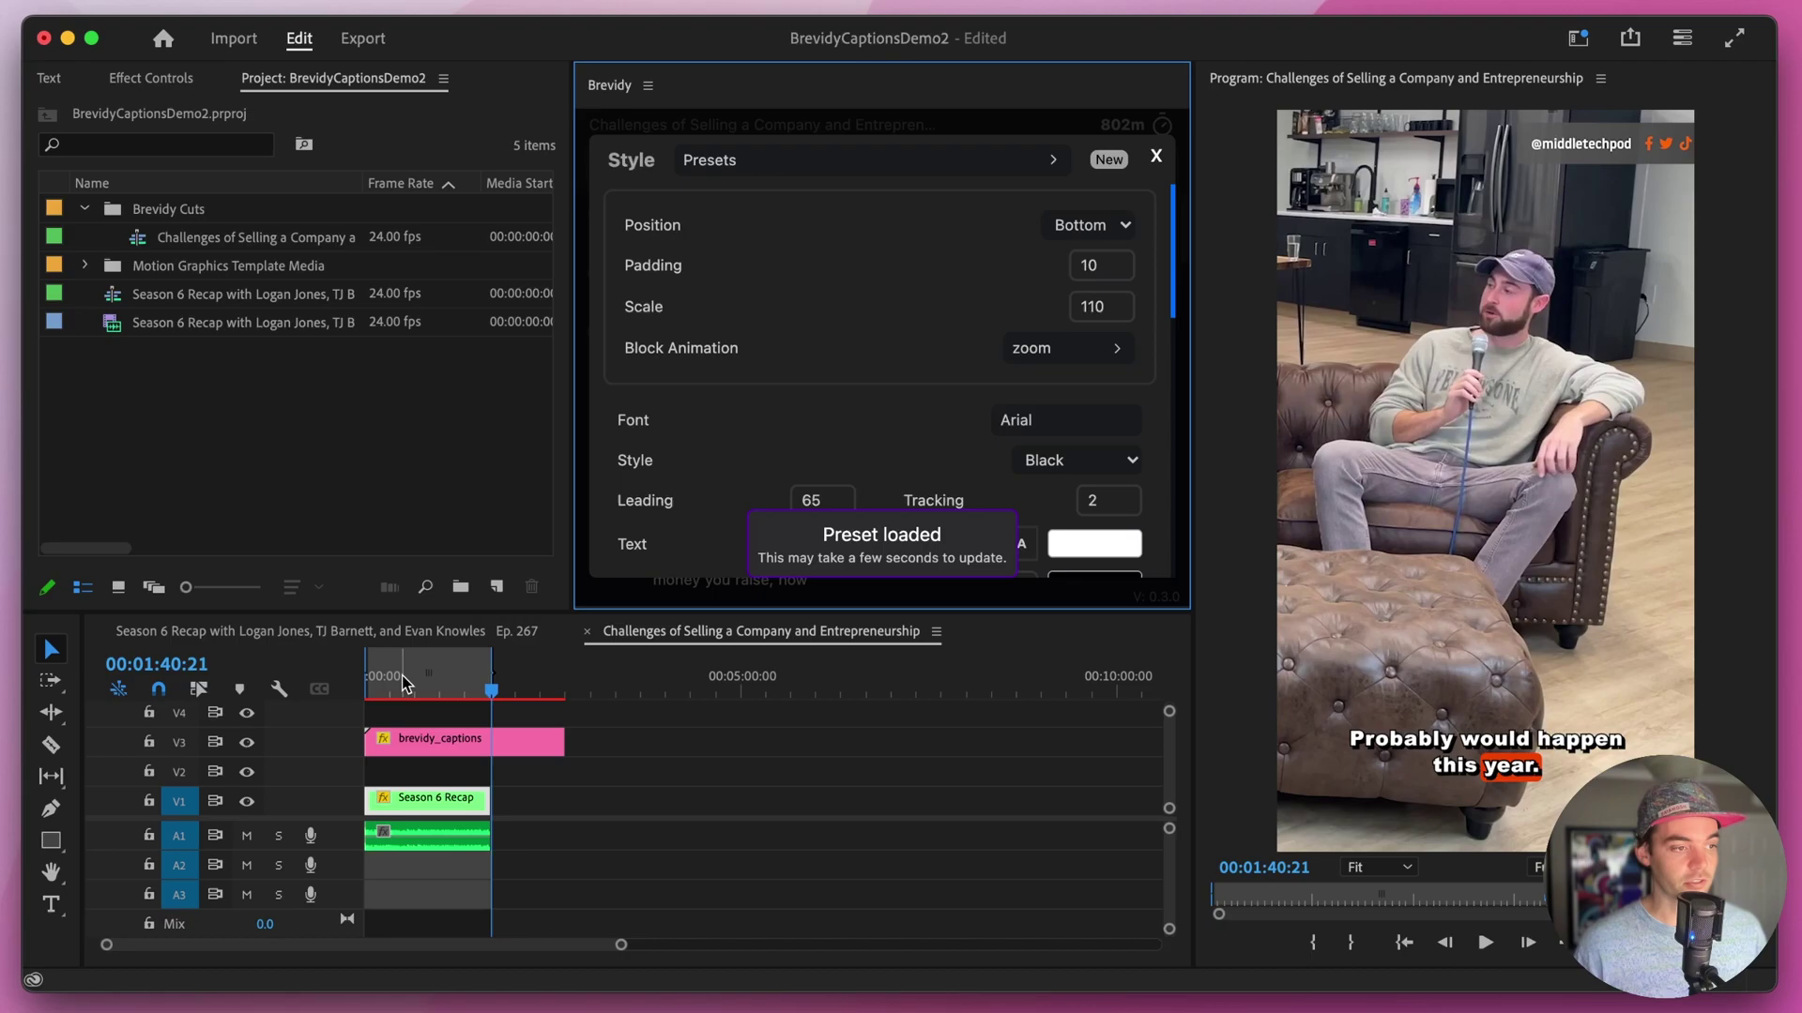
- Play the opening seconds of the sequence to preview the caption preset
left_click_drag(401, 692, 367, 696)
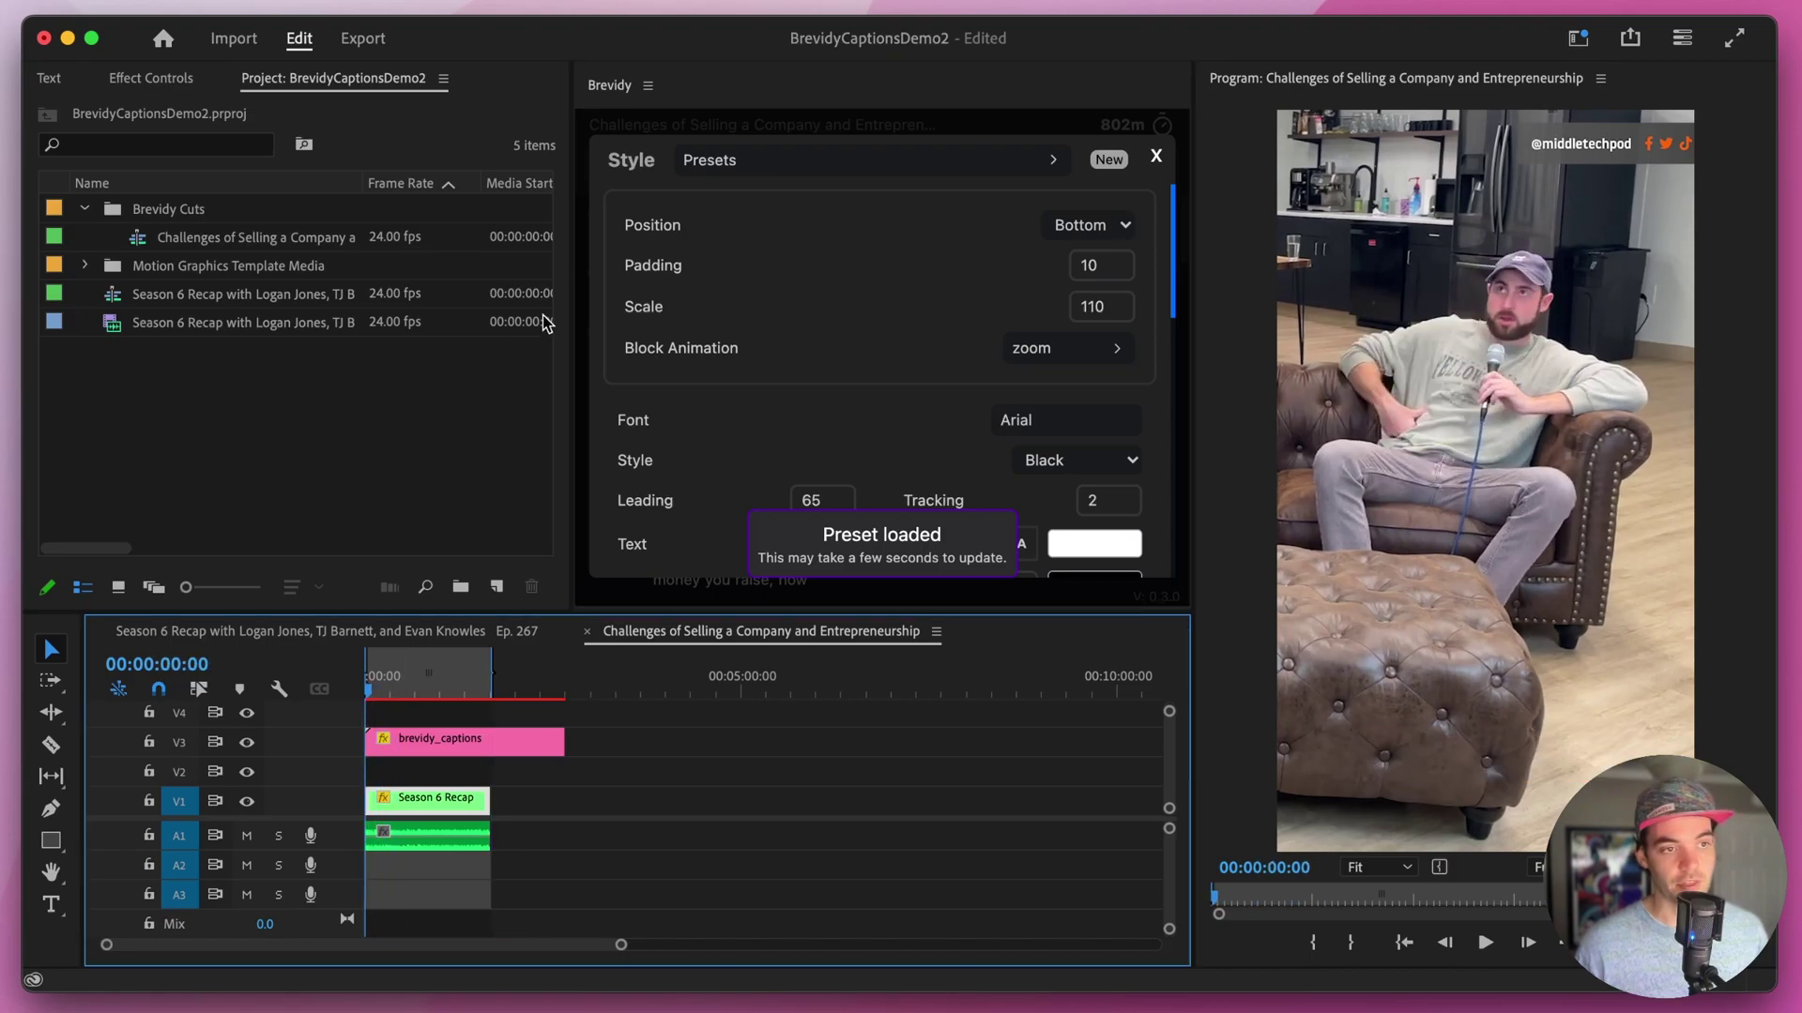
key("space")
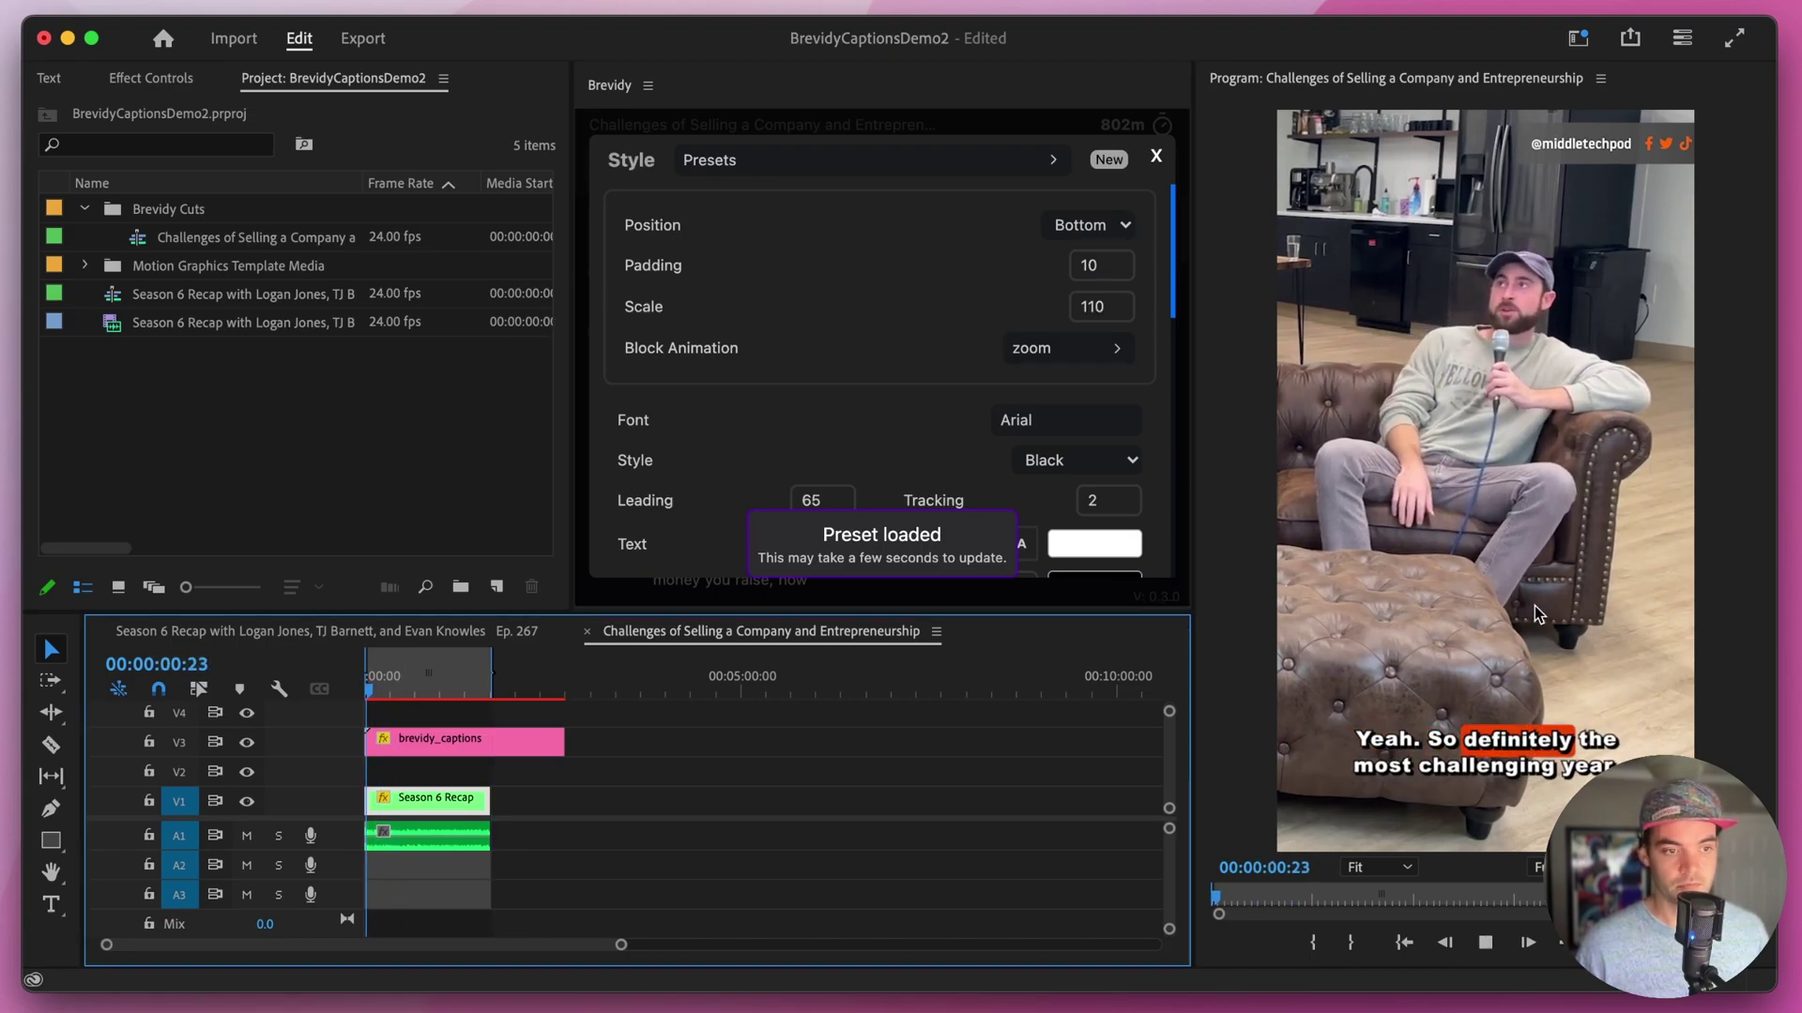
key("space")
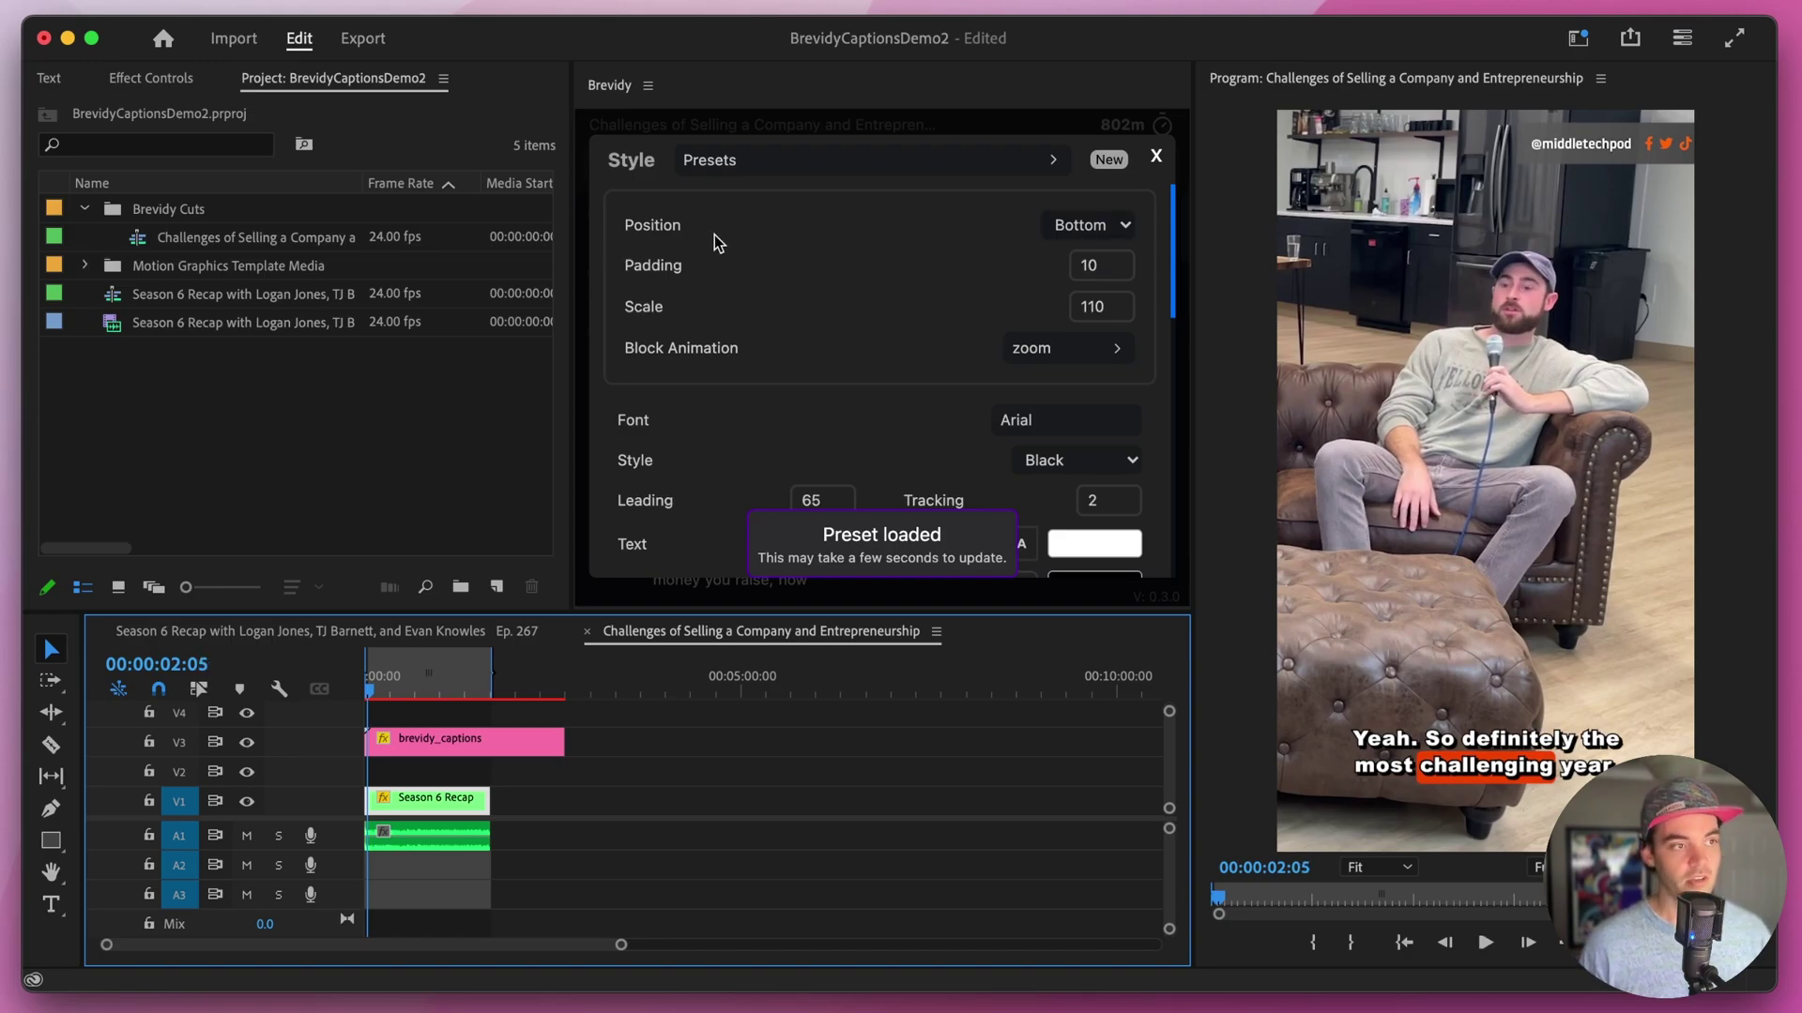
- Set the position of the captions to Top
left_click(1086, 228)
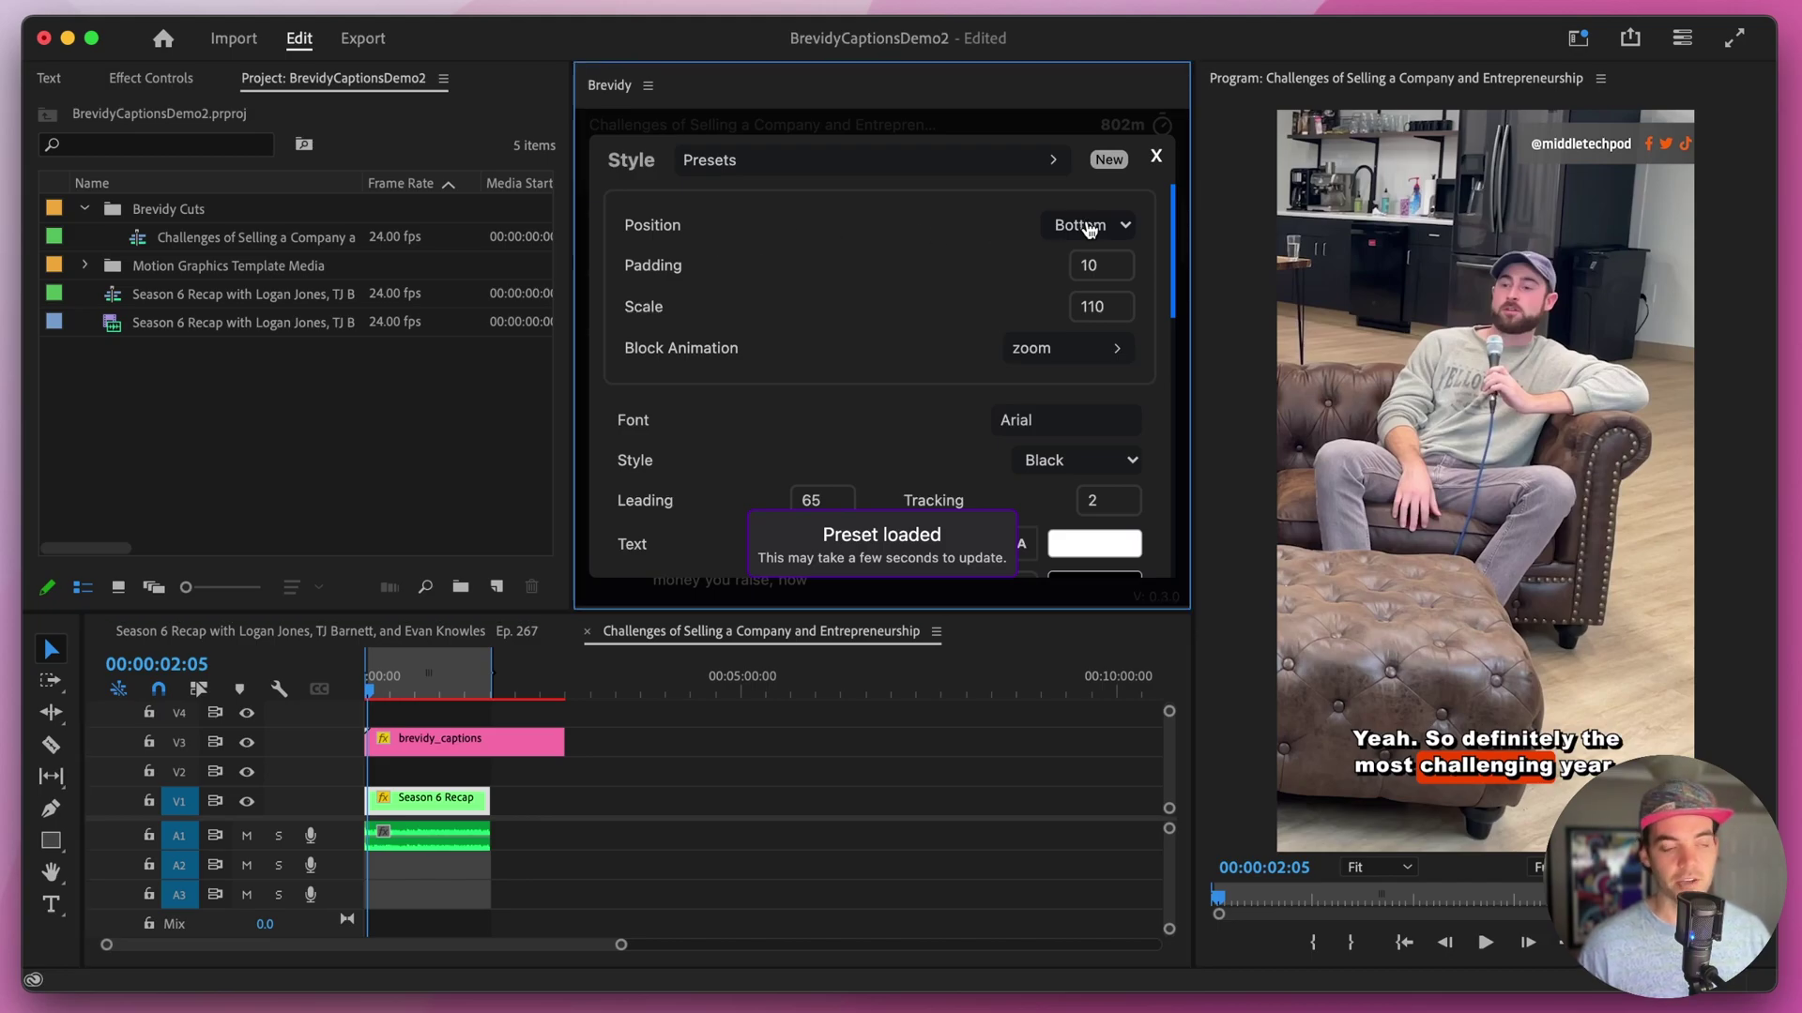
left_click(1086, 228)
left_click(1086, 279)
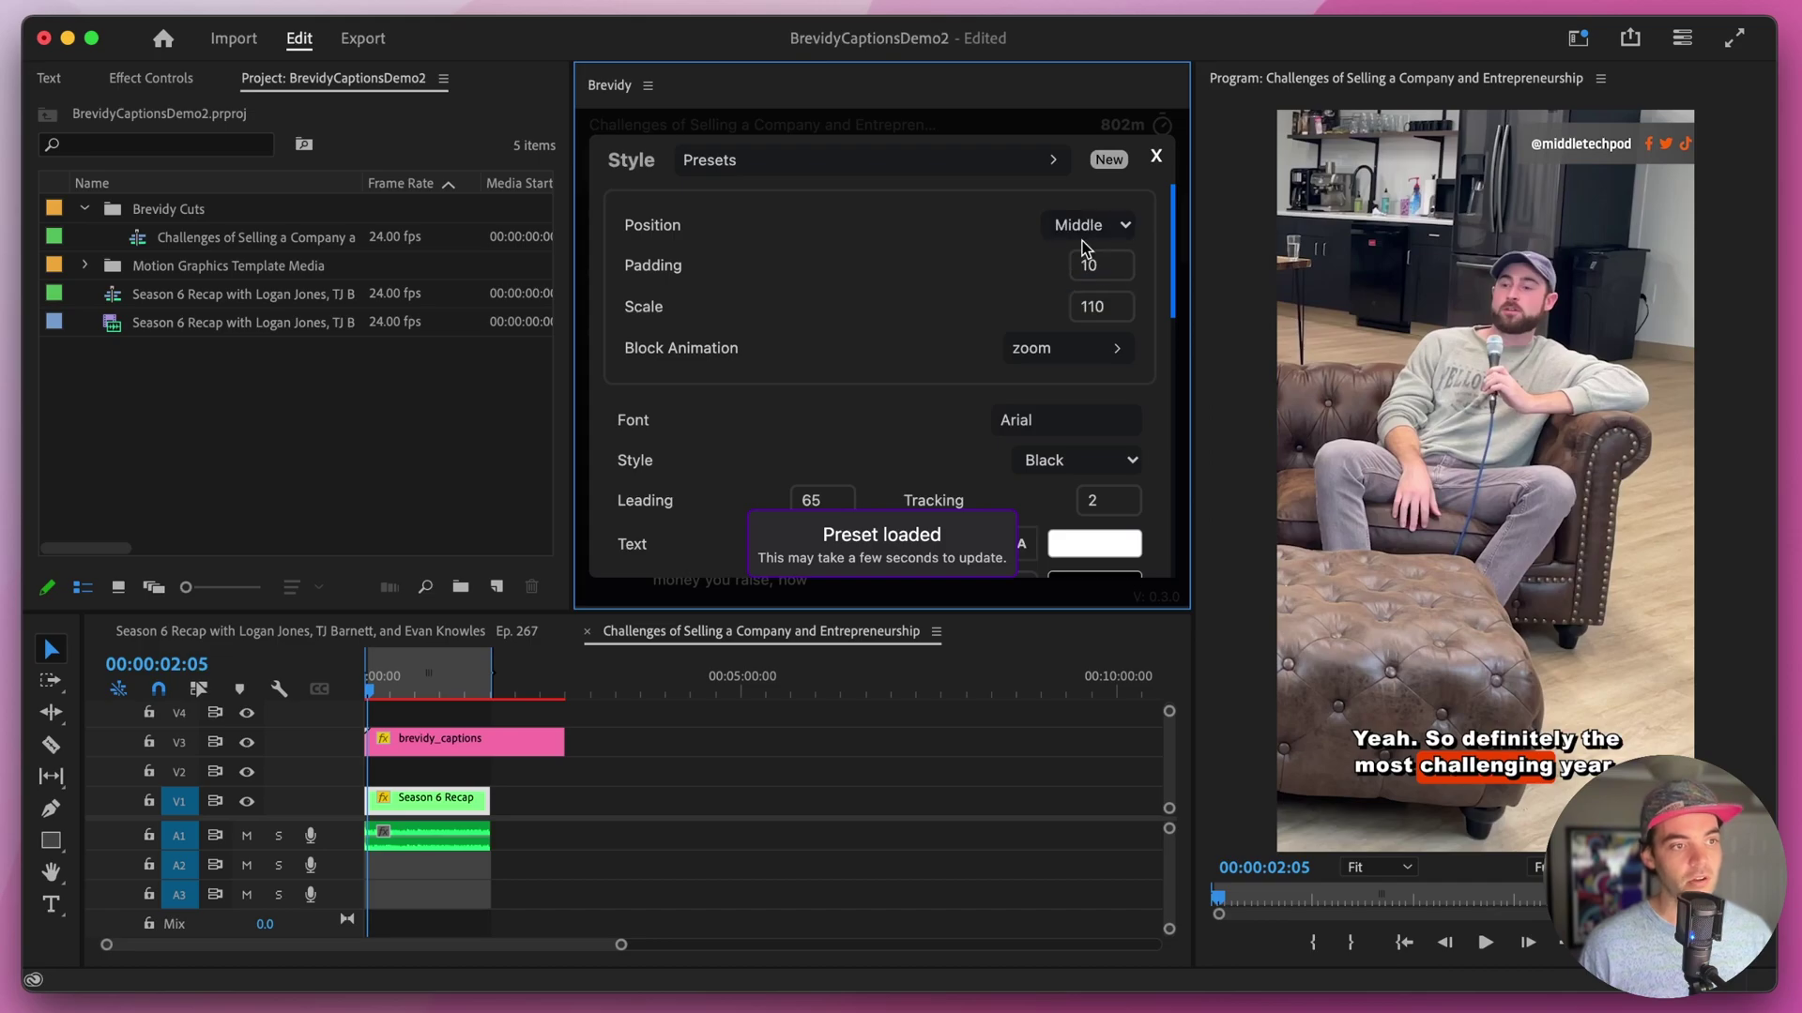
left_click(1085, 231)
left_click(1084, 255)
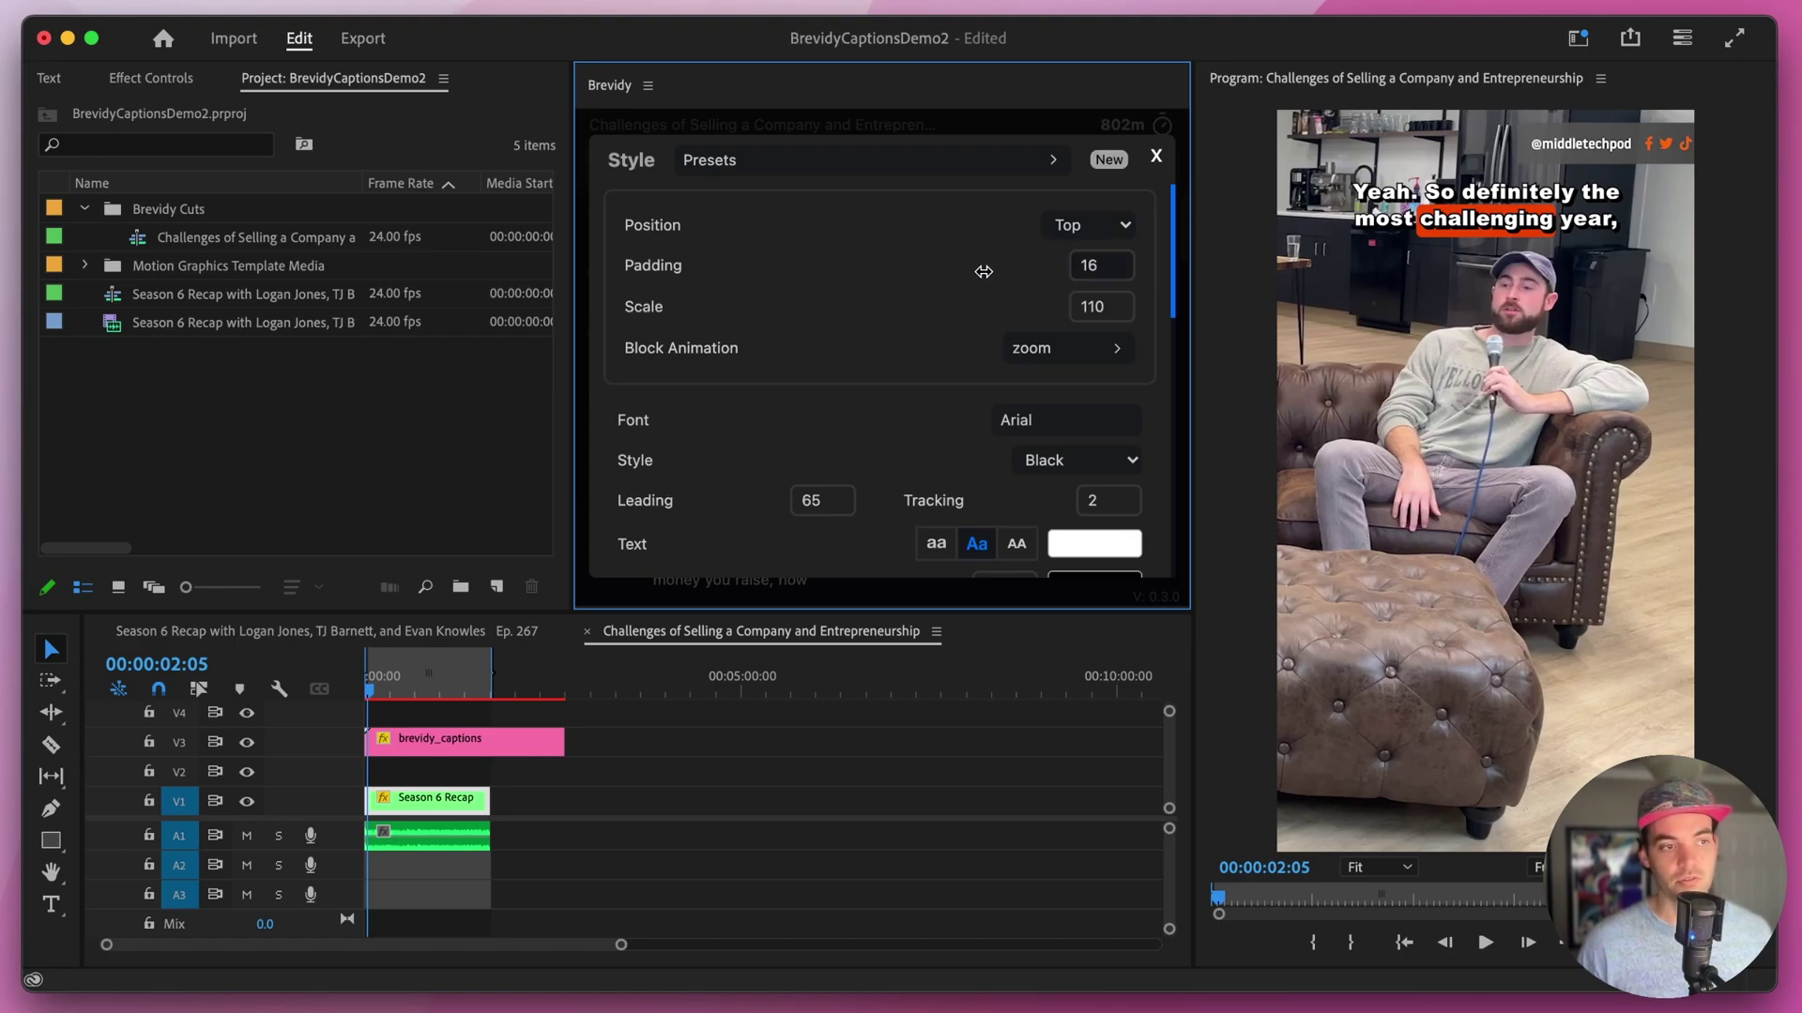
- Set the caption padding to 10 and the caption scale to 120
mouse_move(976, 270)
left_mouse_down()
mouse_move(1002, 271)
mouse_move(991, 299)
left_mouse_up()
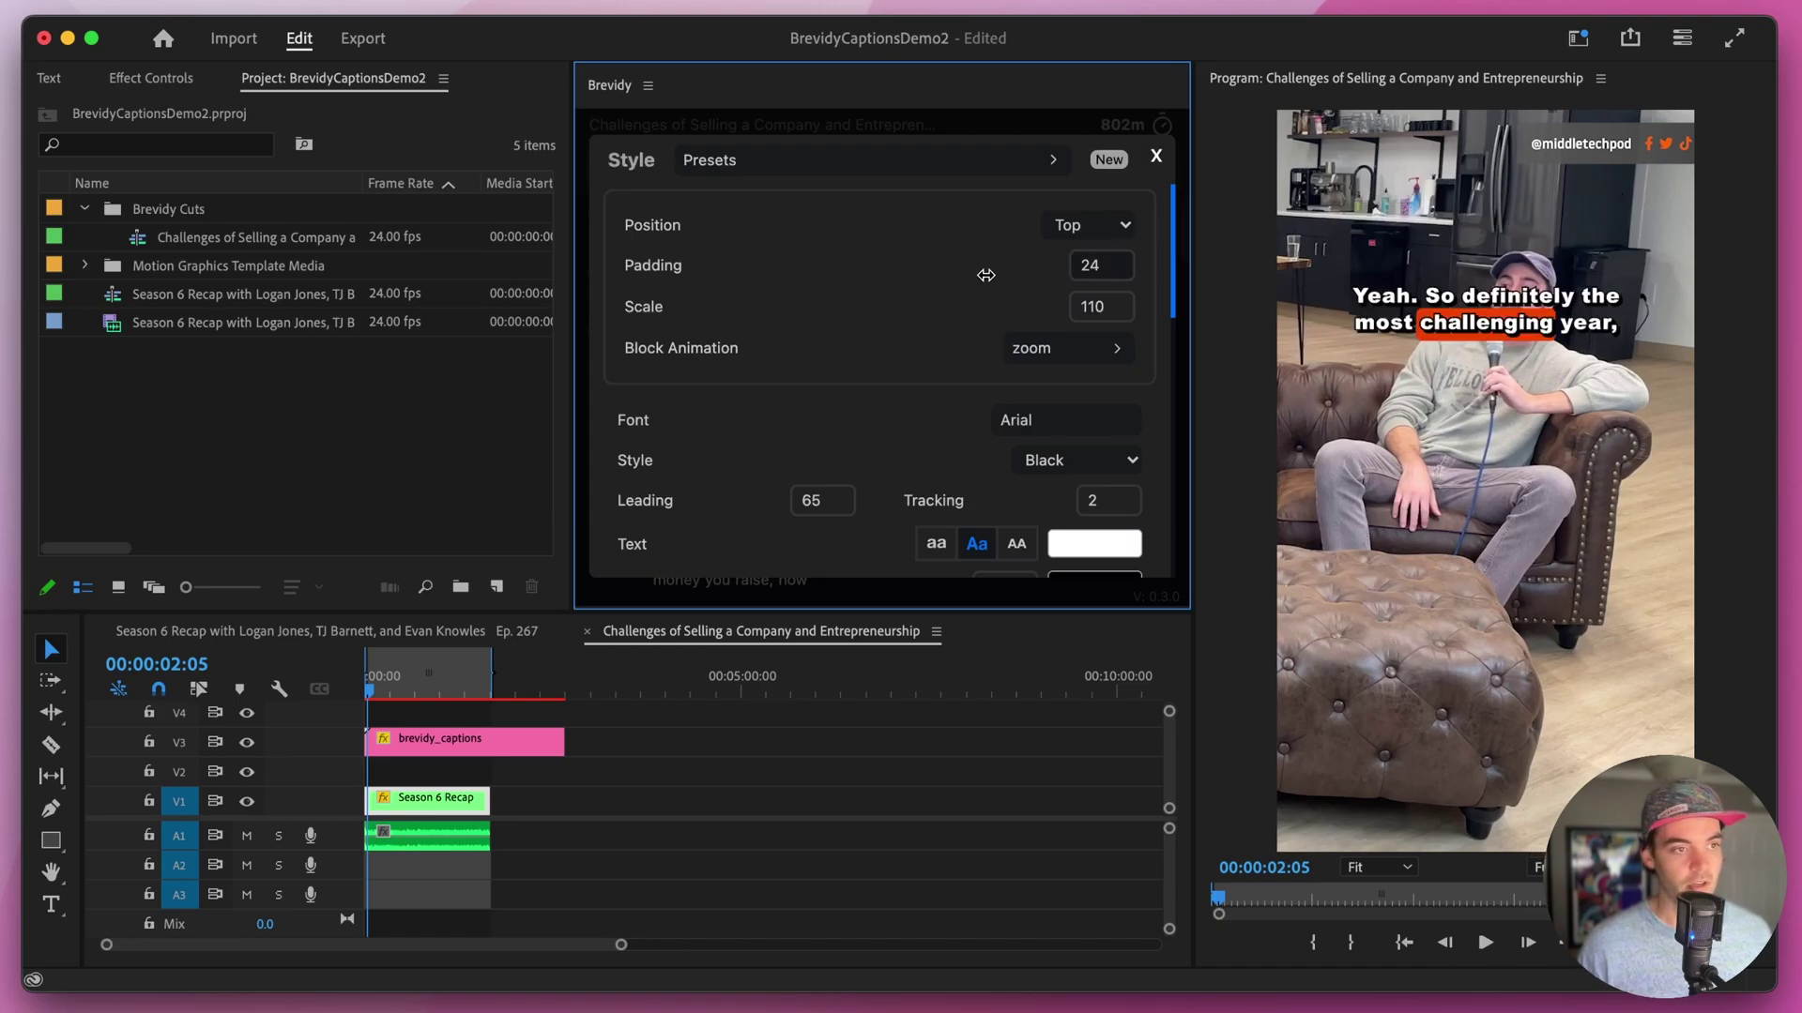
left_click(1099, 269)
type("10")
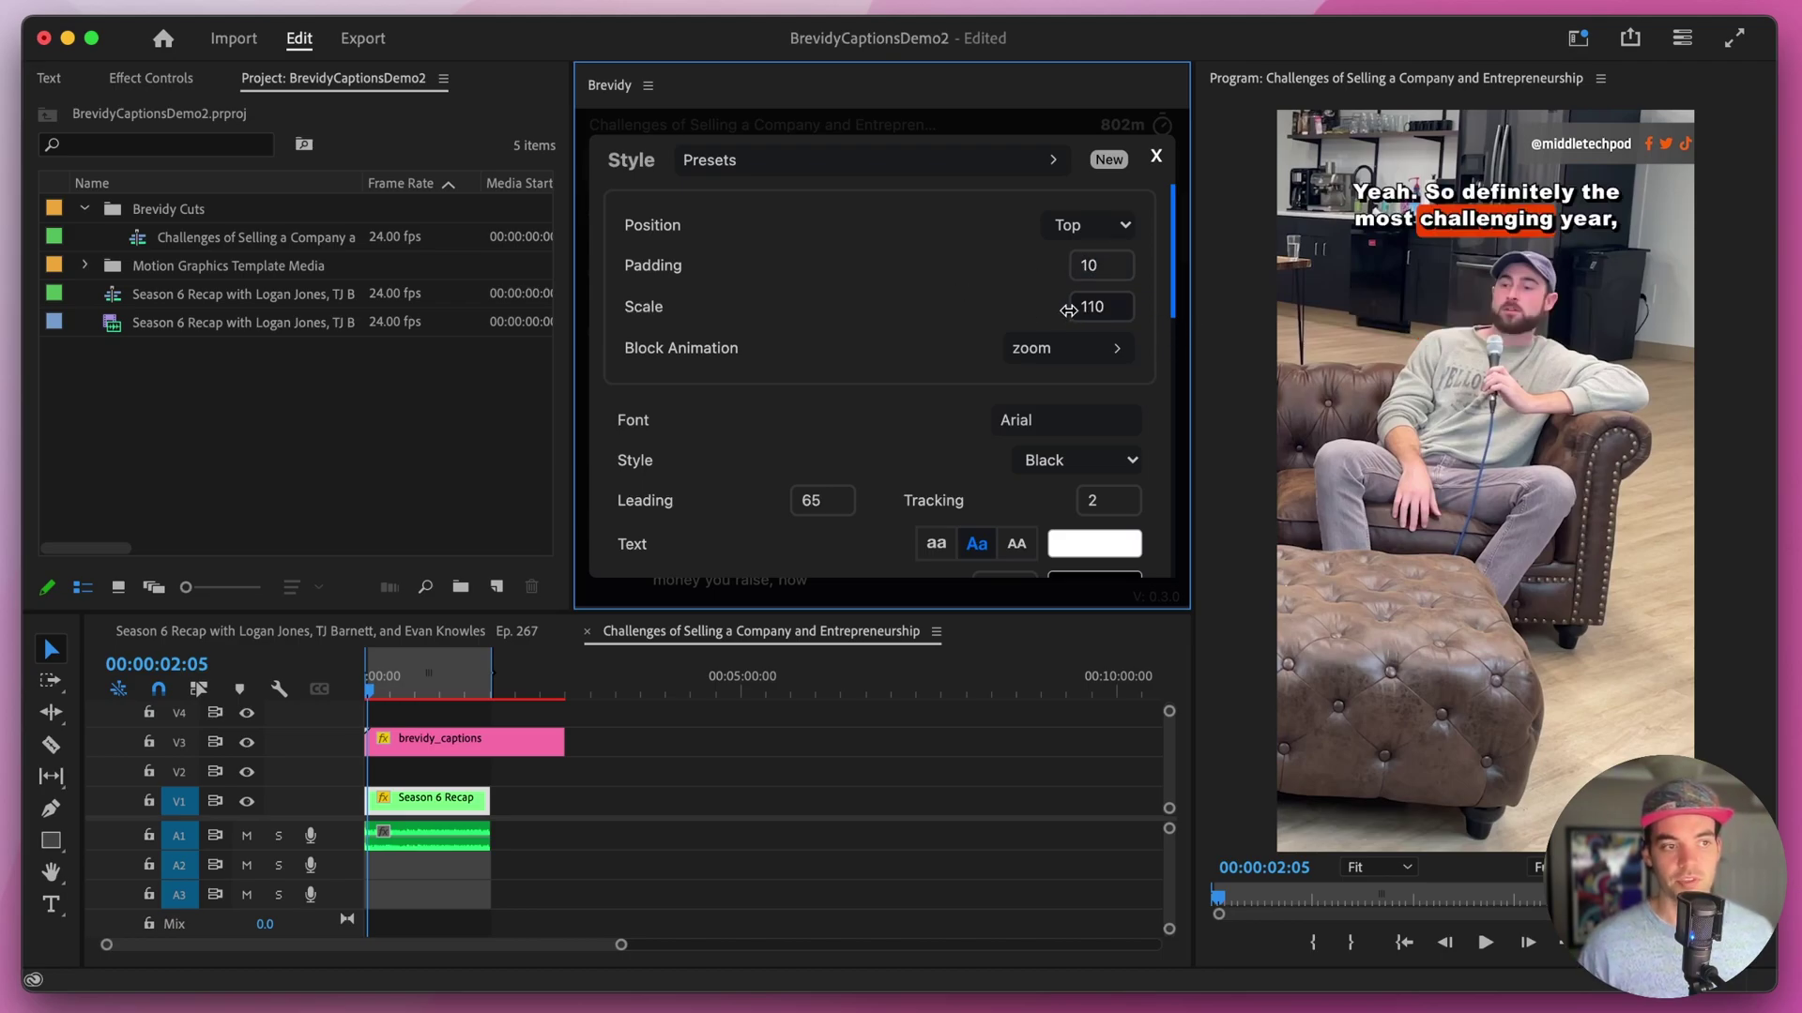
mouse_move(950, 309)
left_mouse_down()
mouse_move(1018, 308)
mouse_move(981, 326)
left_mouse_up()
- Try the Slide Up style for the captions' block animation and play the sequence from the start
scroll(936, 338, "down", 2)
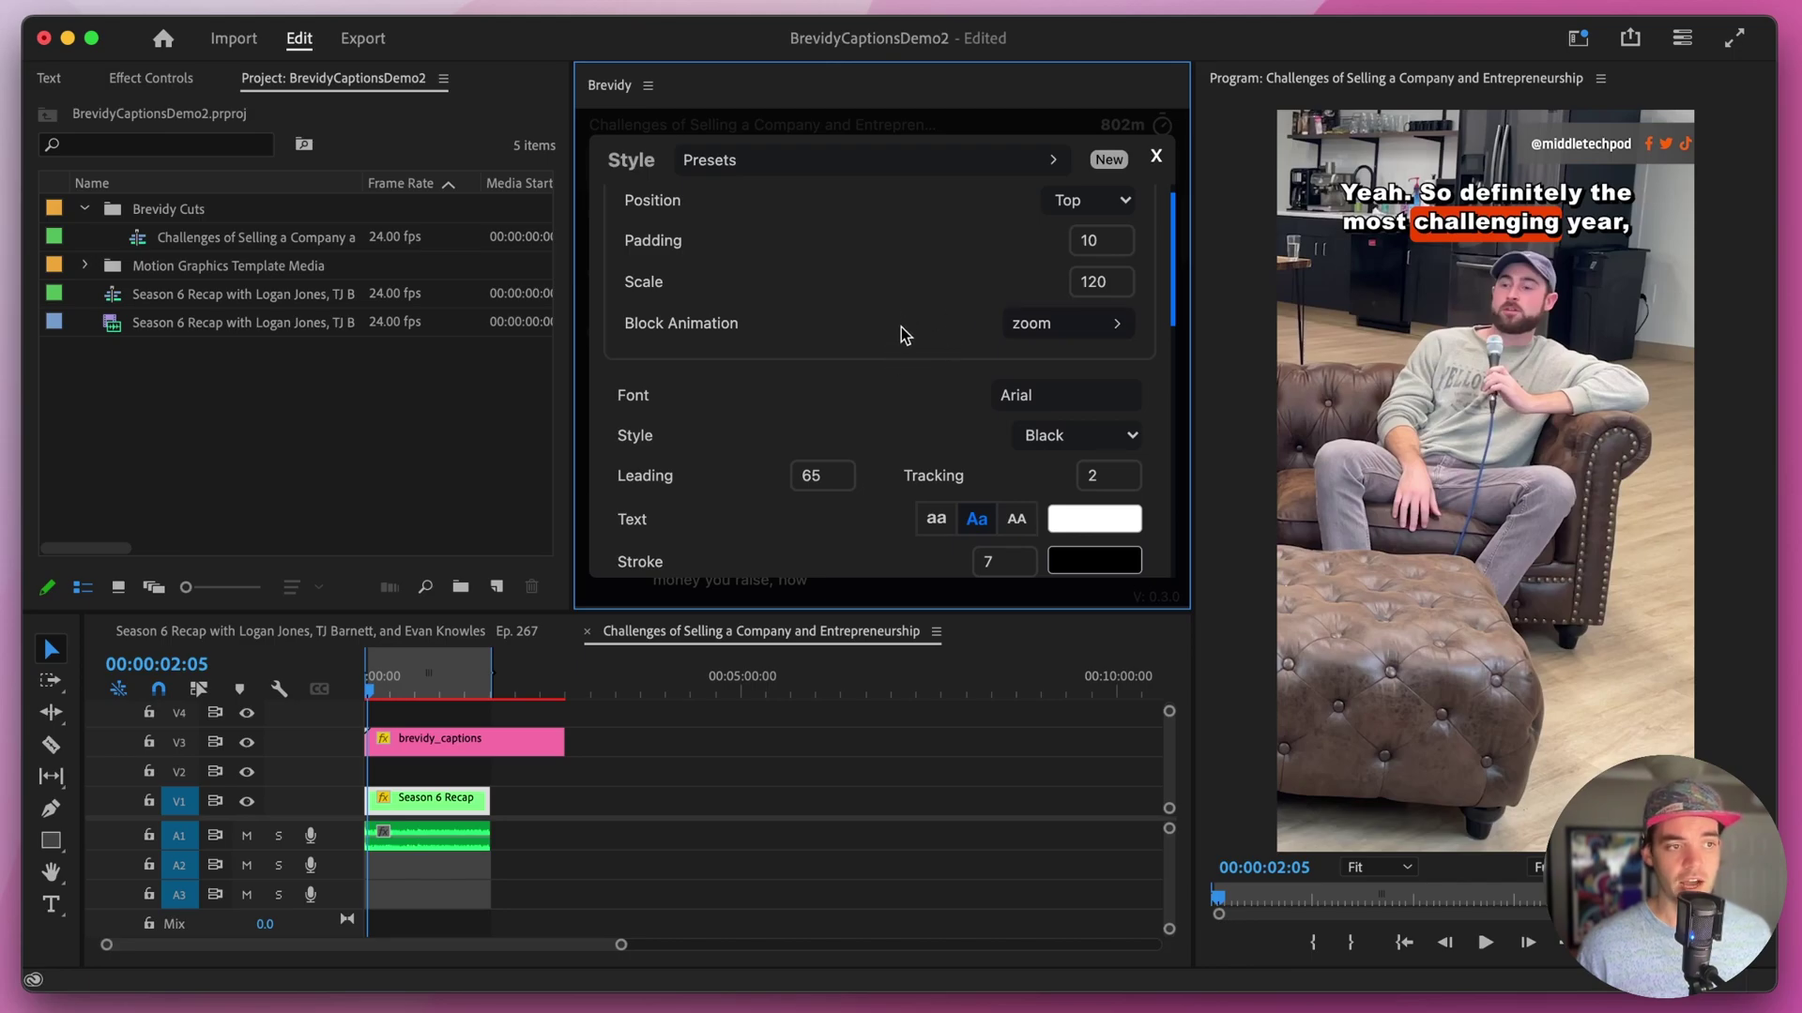
left_click(1080, 336)
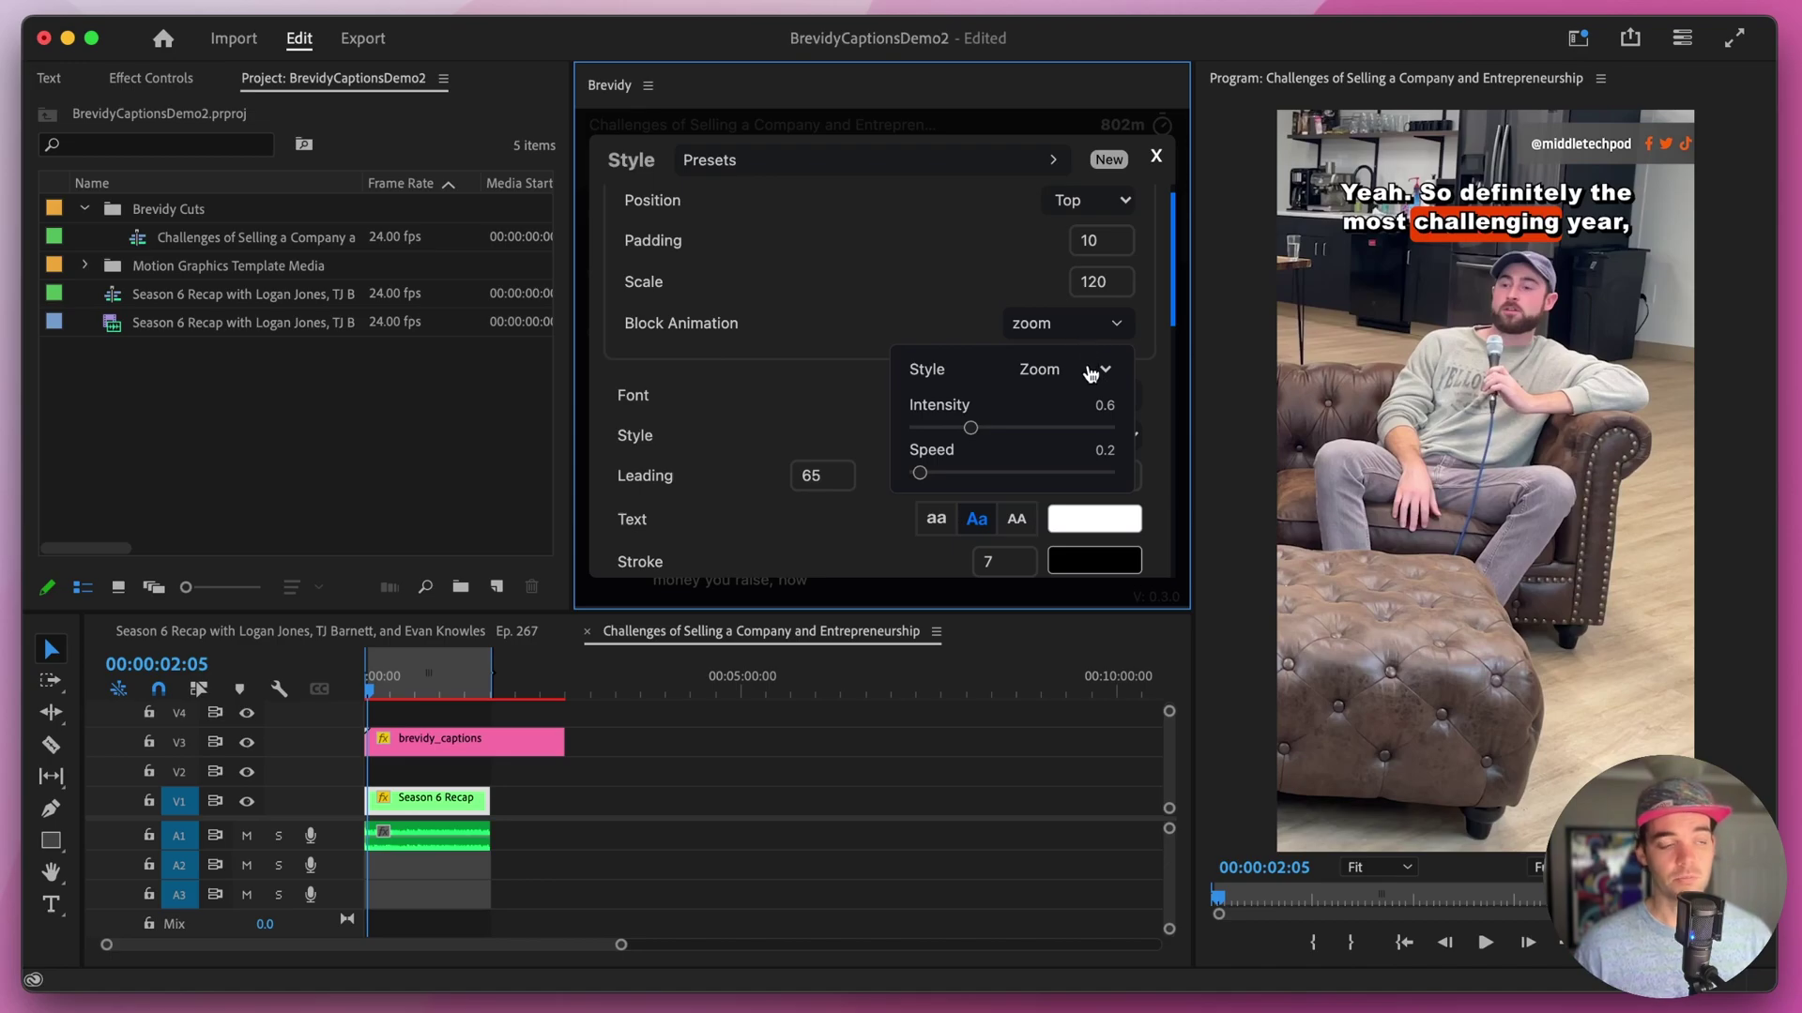
left_click(1090, 372)
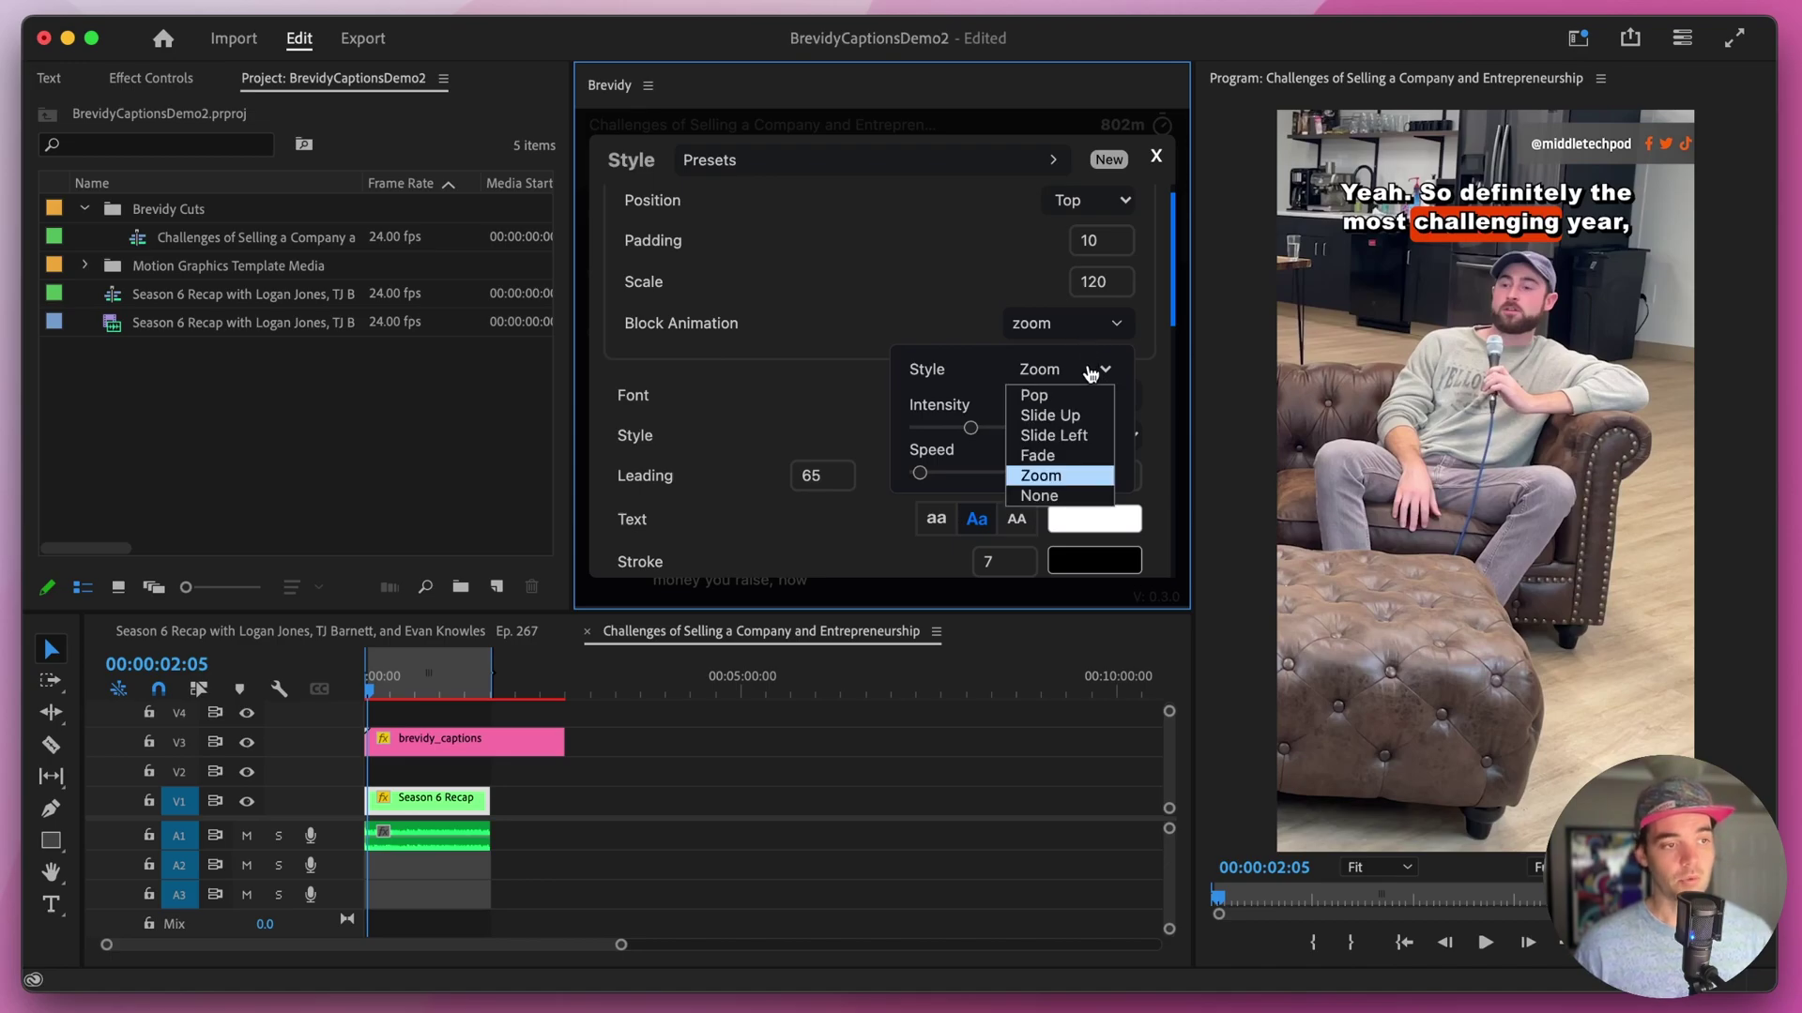
left_click(1071, 416)
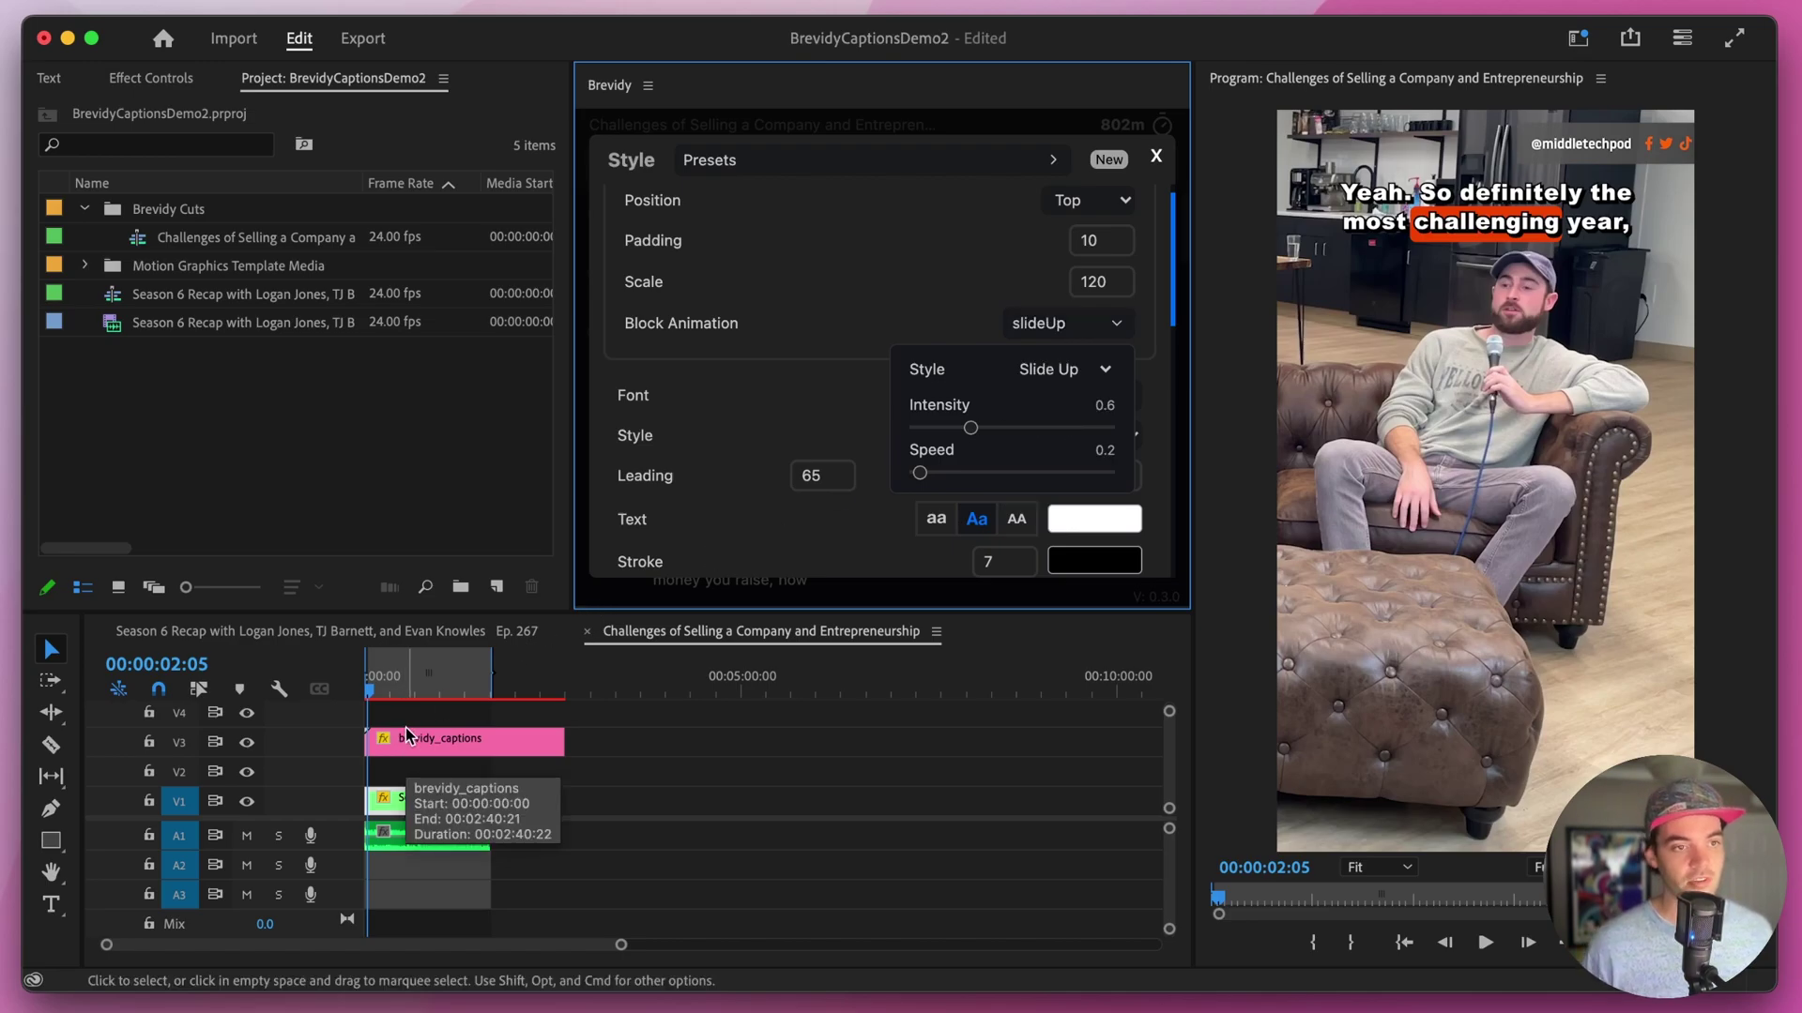
left_click(1098, 370)
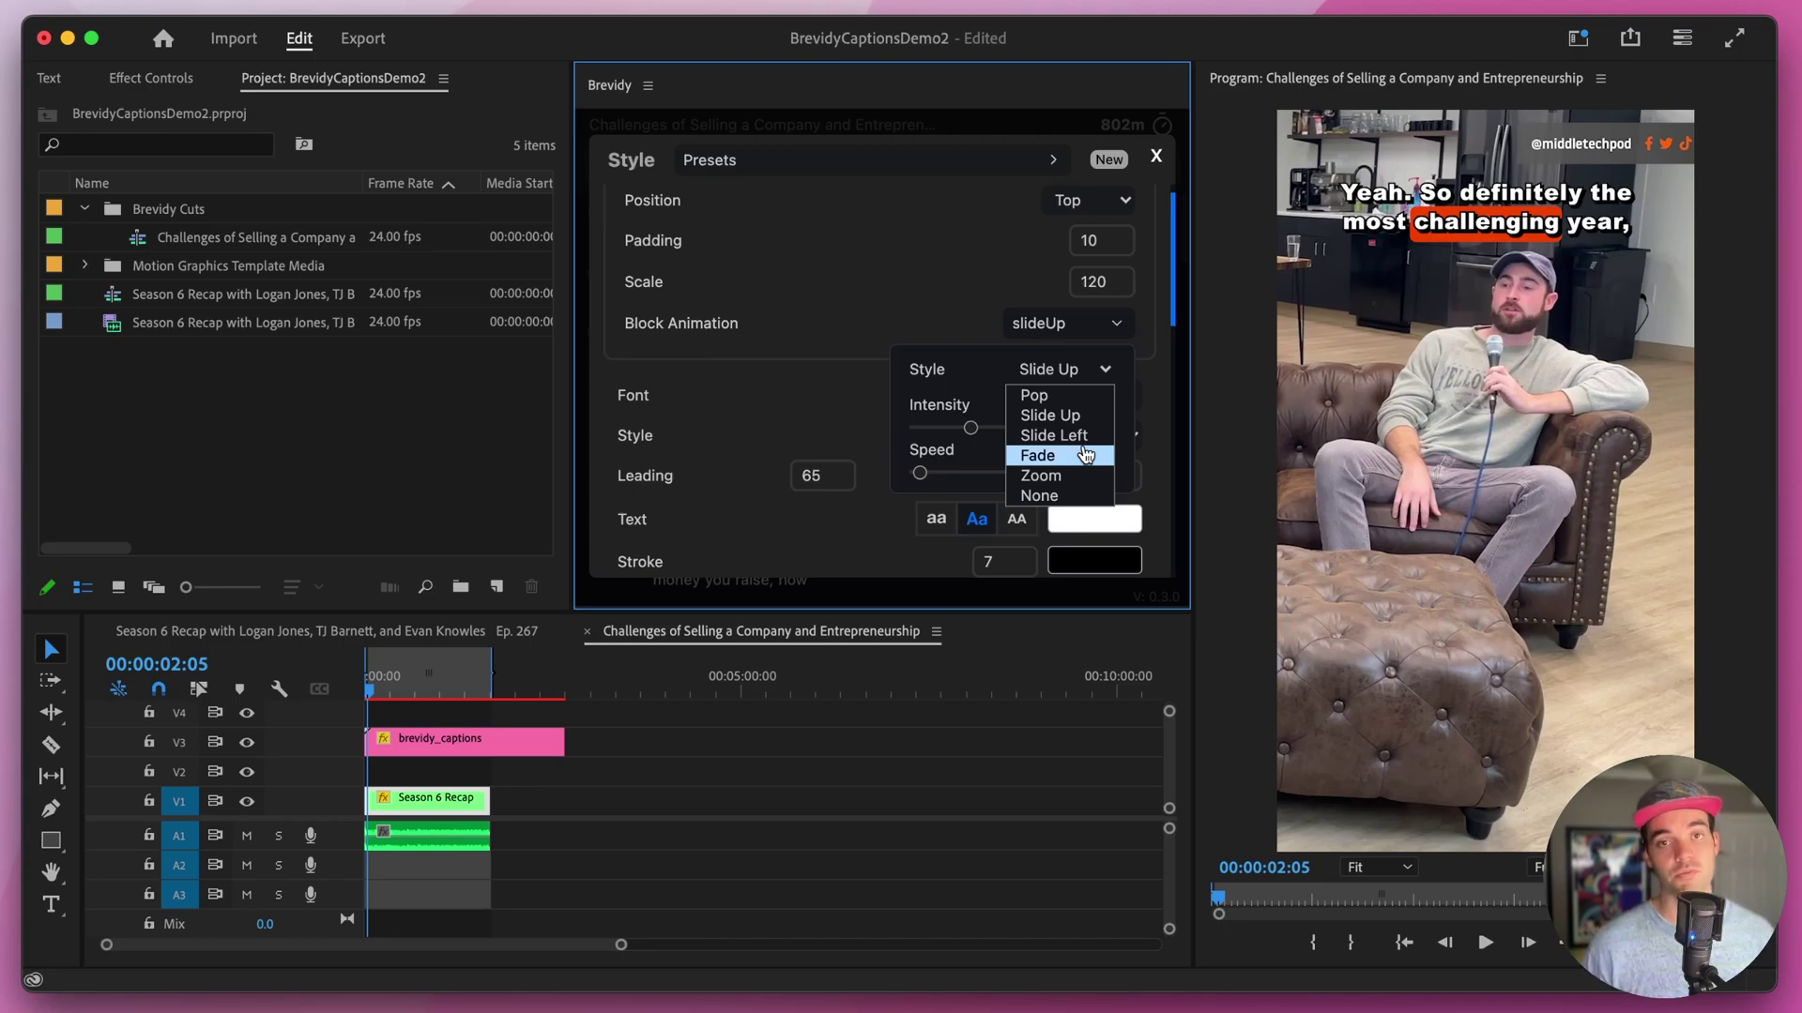
left_click(338, 678)
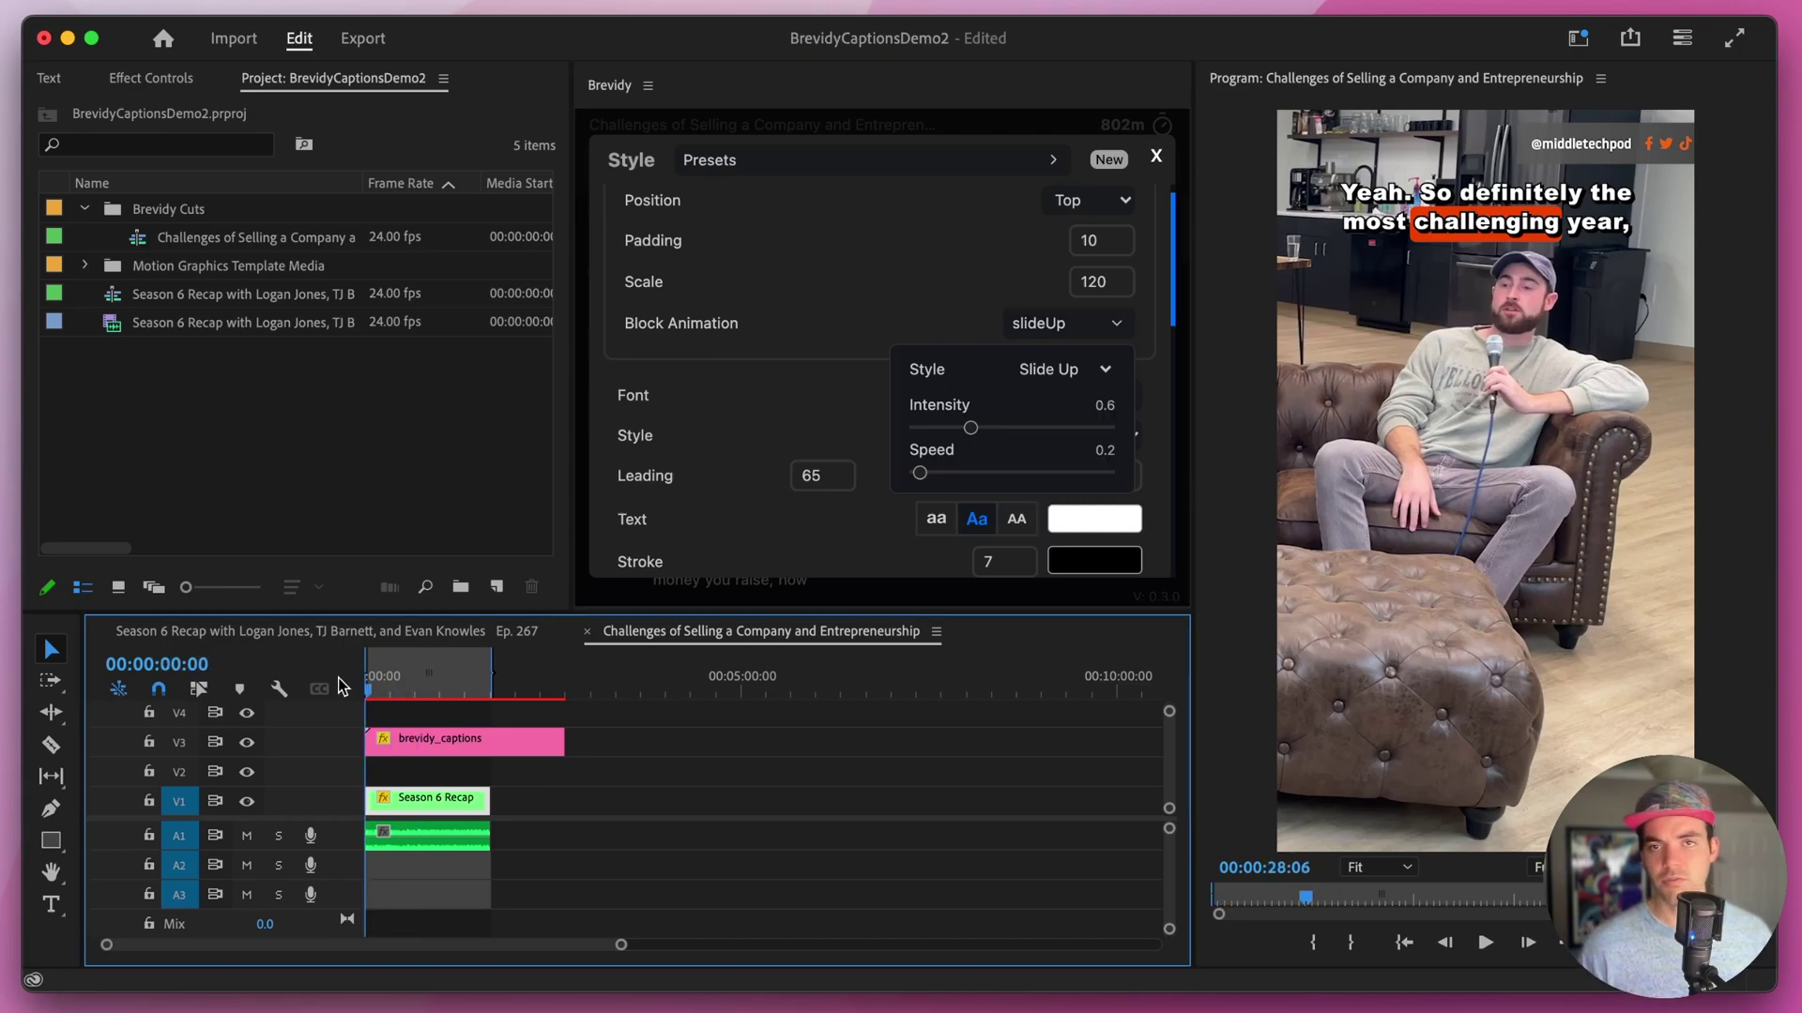
key("Home")
key("space")
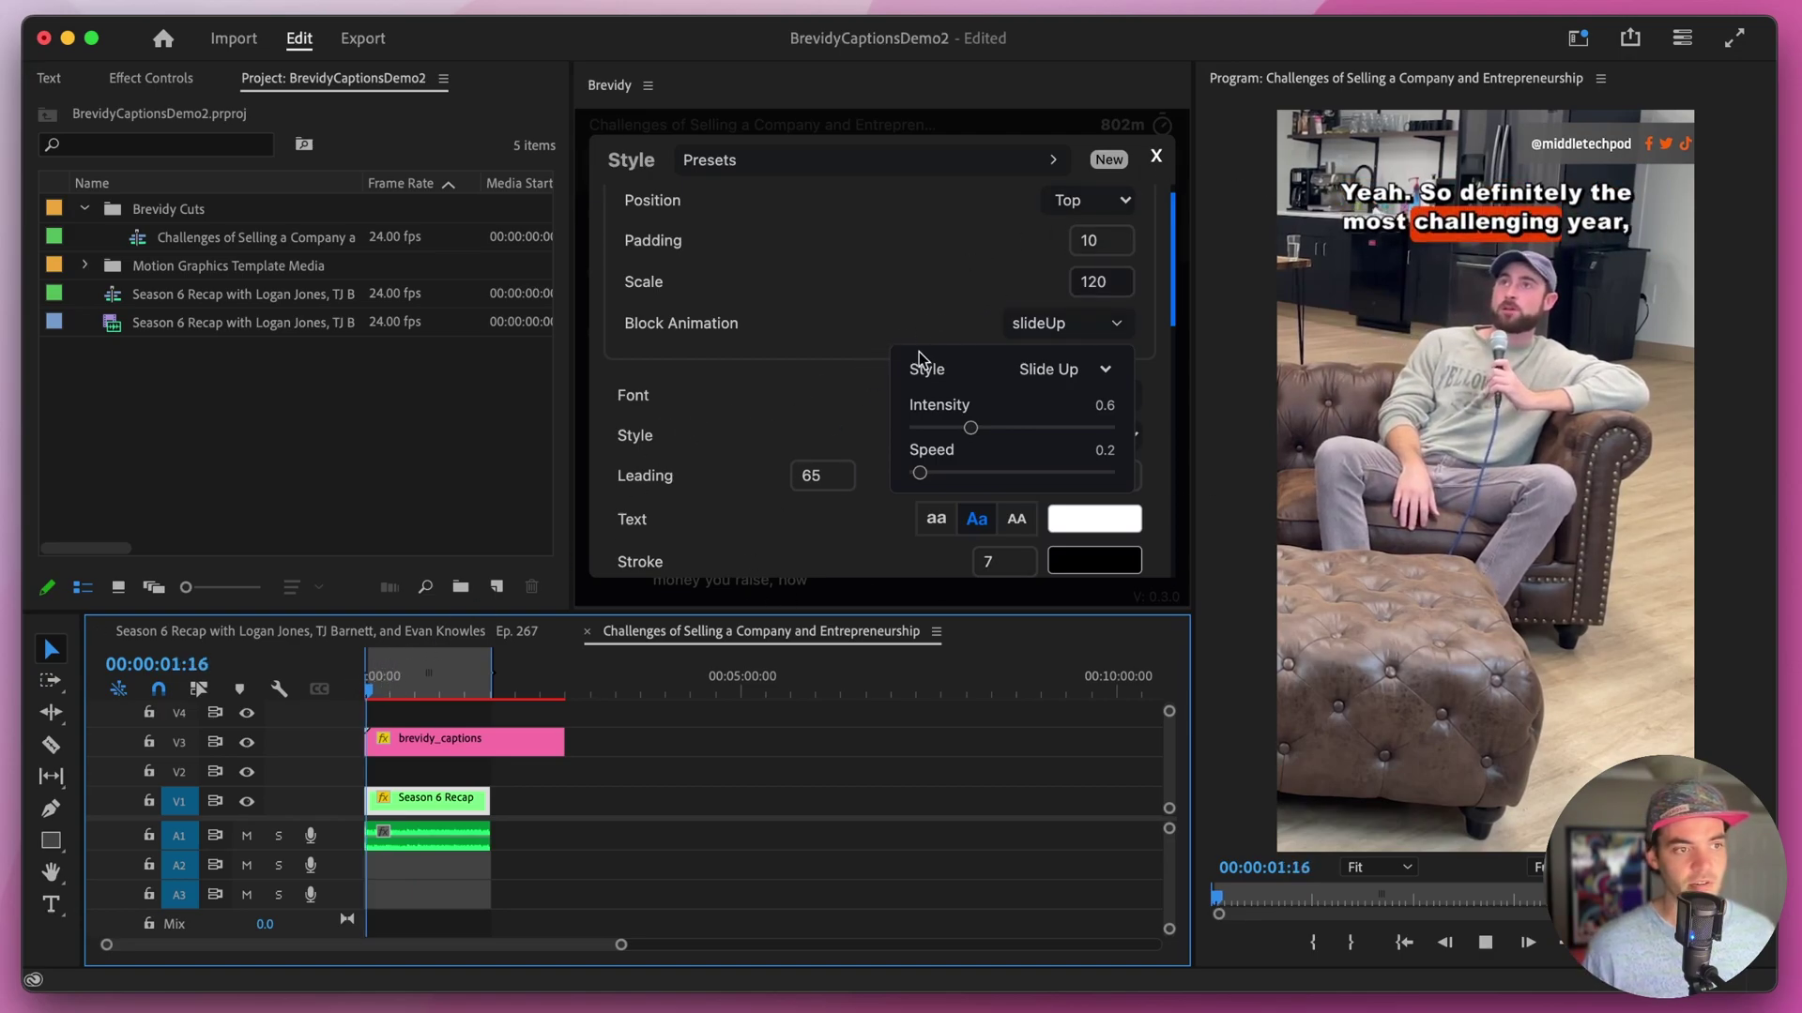
- Set the block animation style to Zoom and preview it from the start of the sequence
left_click(1060, 369)
left_click(1081, 477)
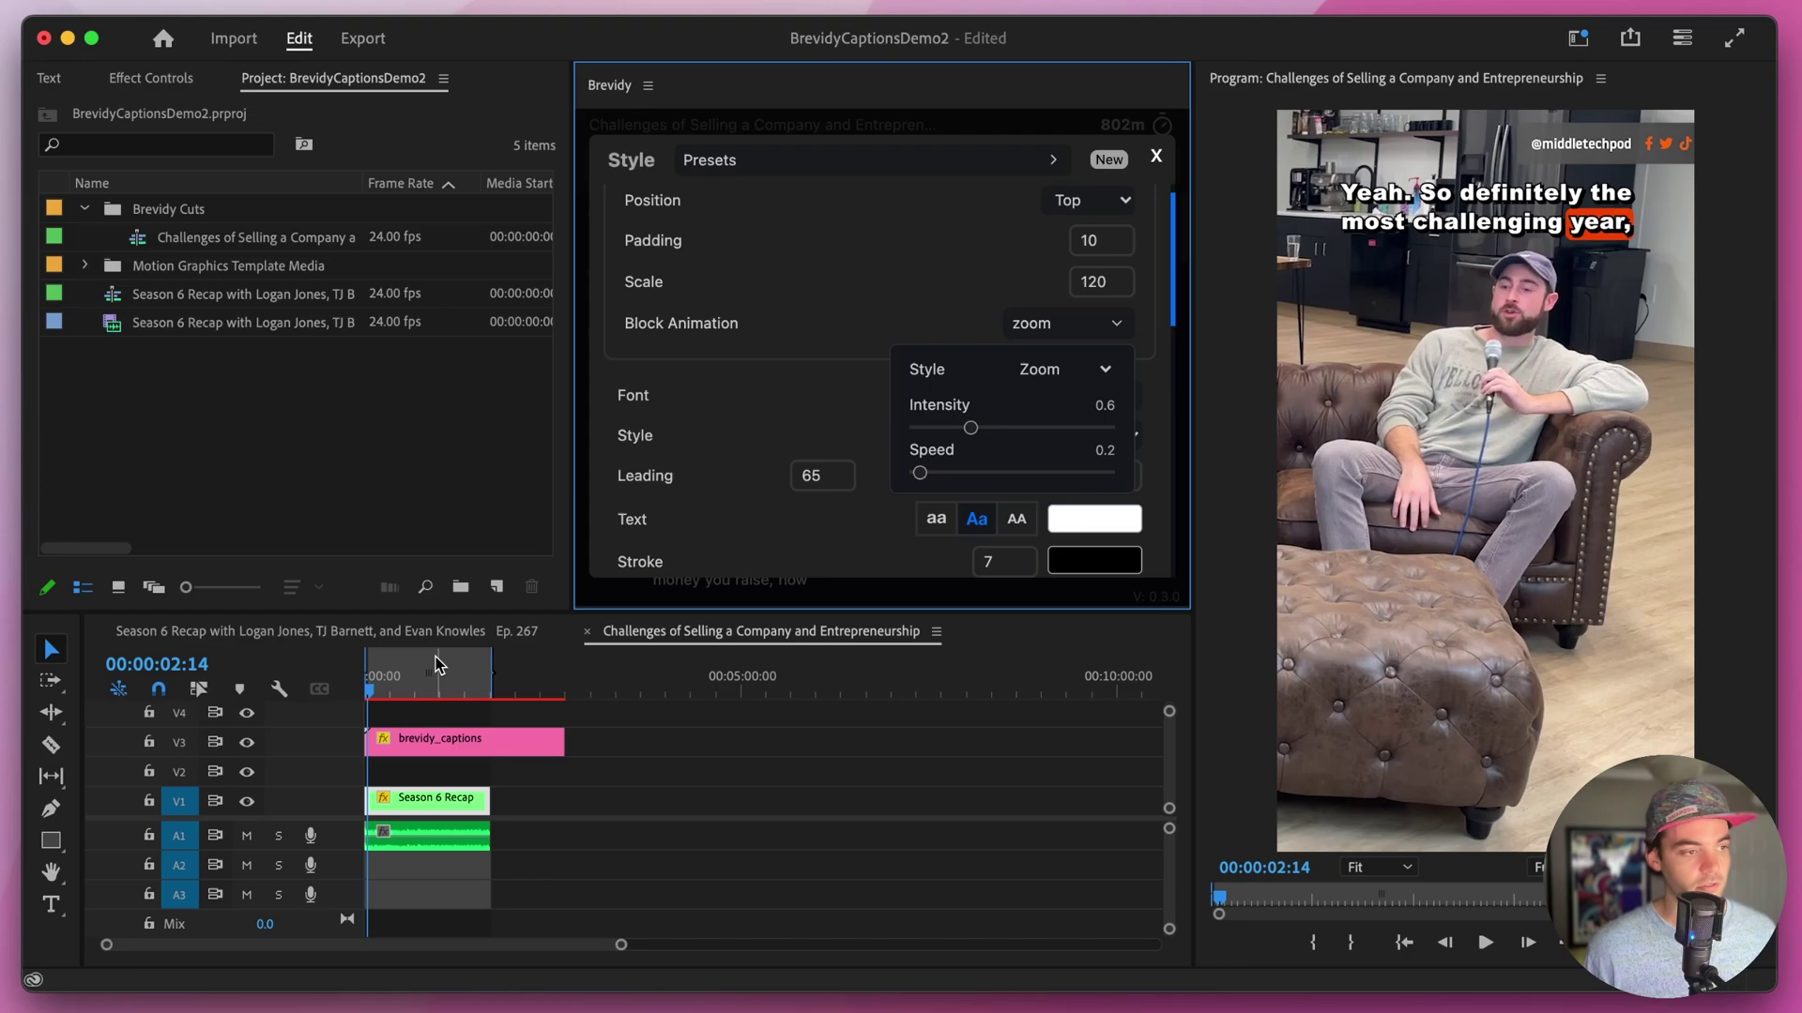
left_click(369, 656)
key("space")
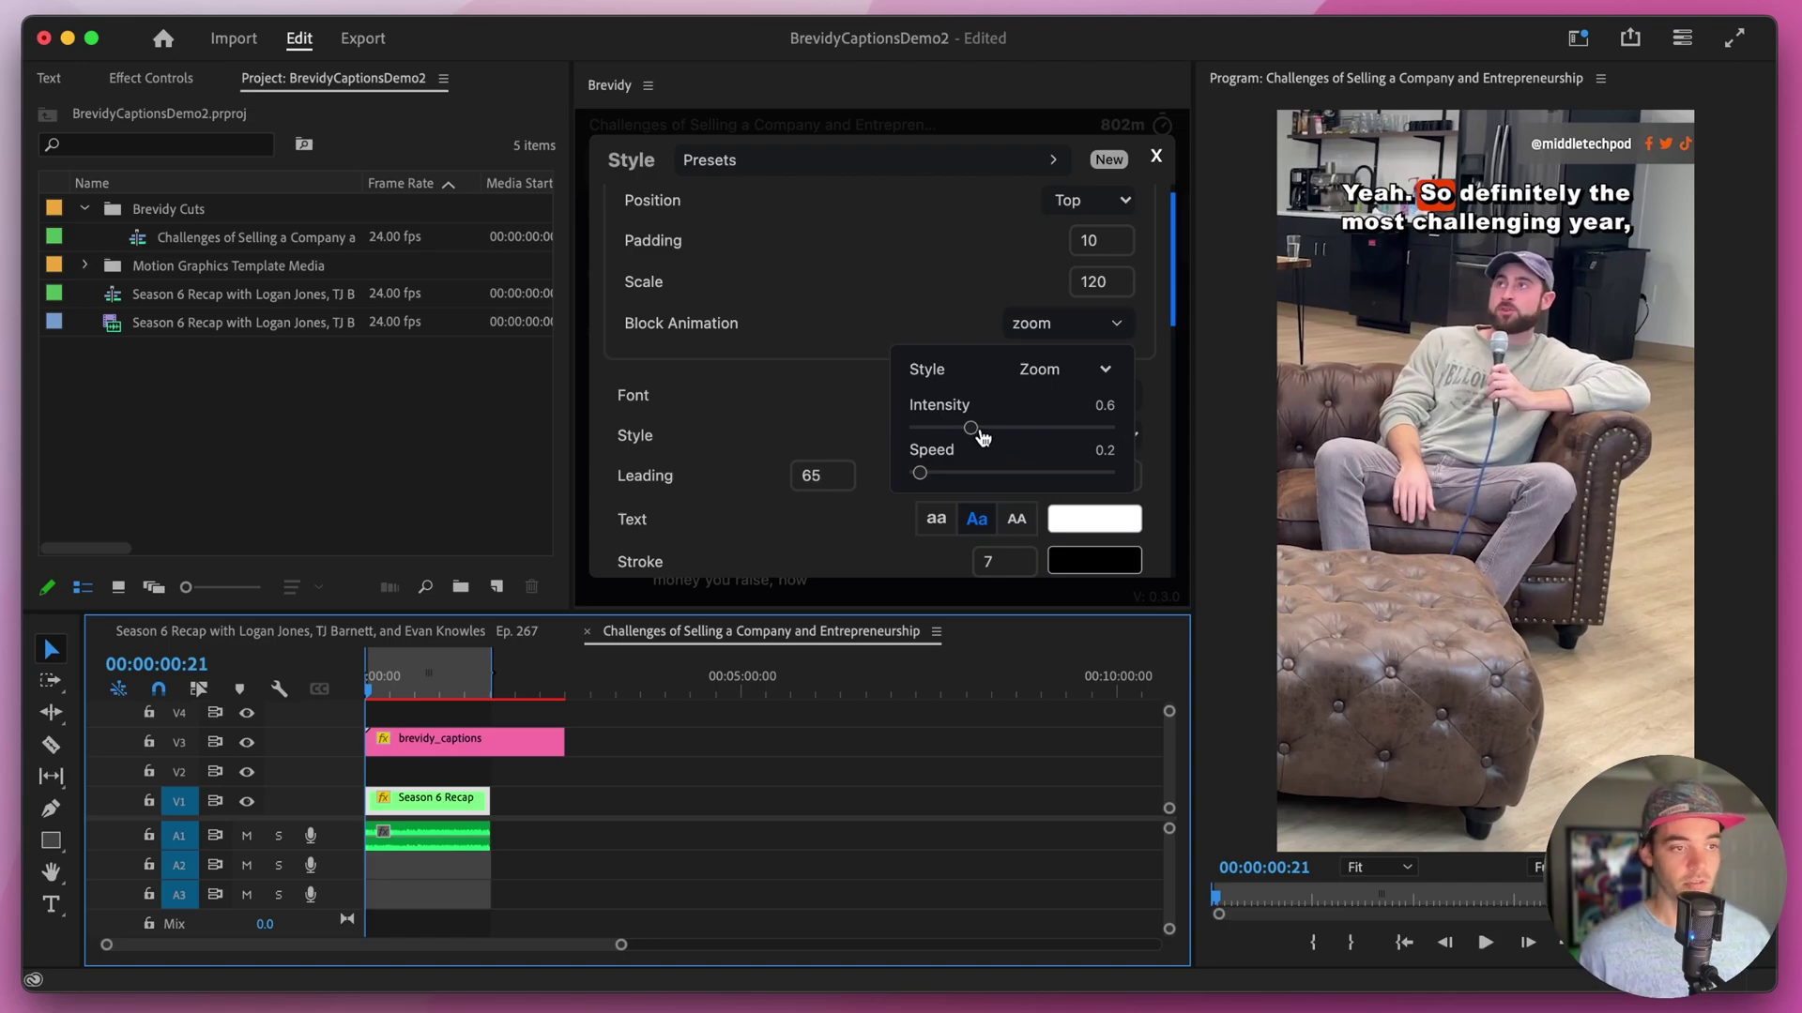
- Try a Zoom animation intensity of 0.2 and preview the captions from the start
left_click_drag(981, 436, 936, 438)
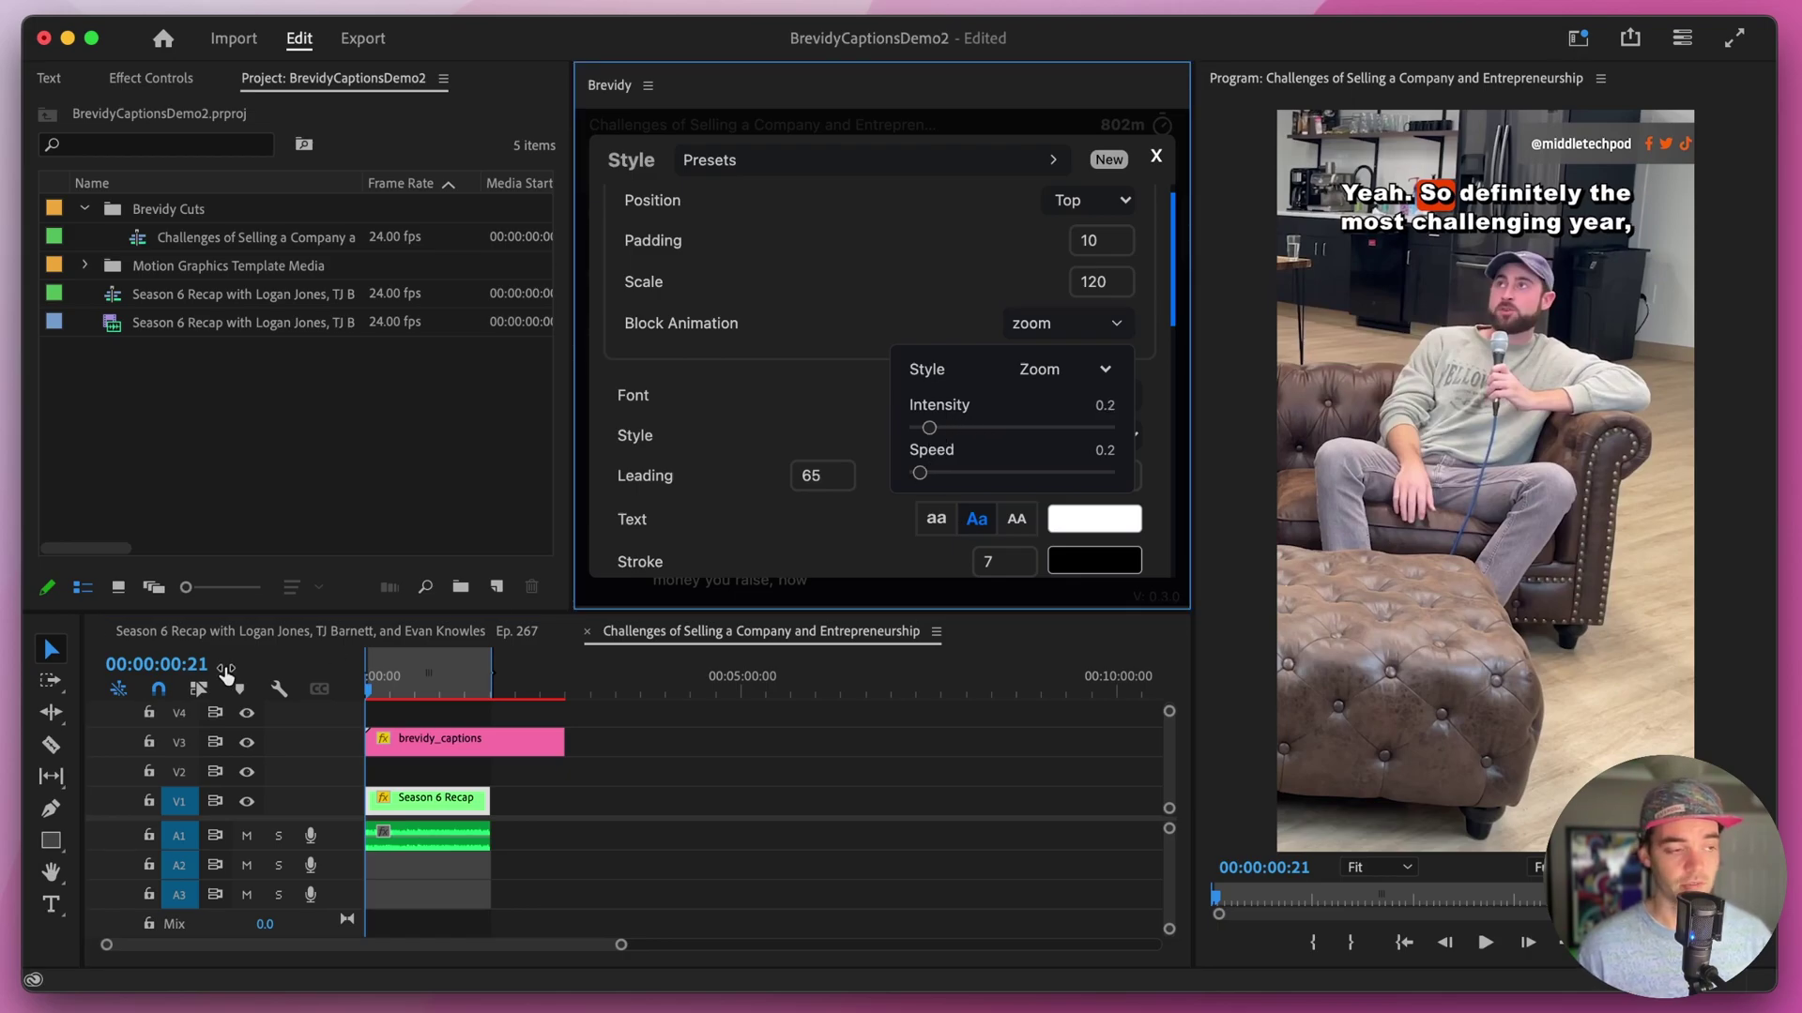
left_click(352, 690)
key("space")
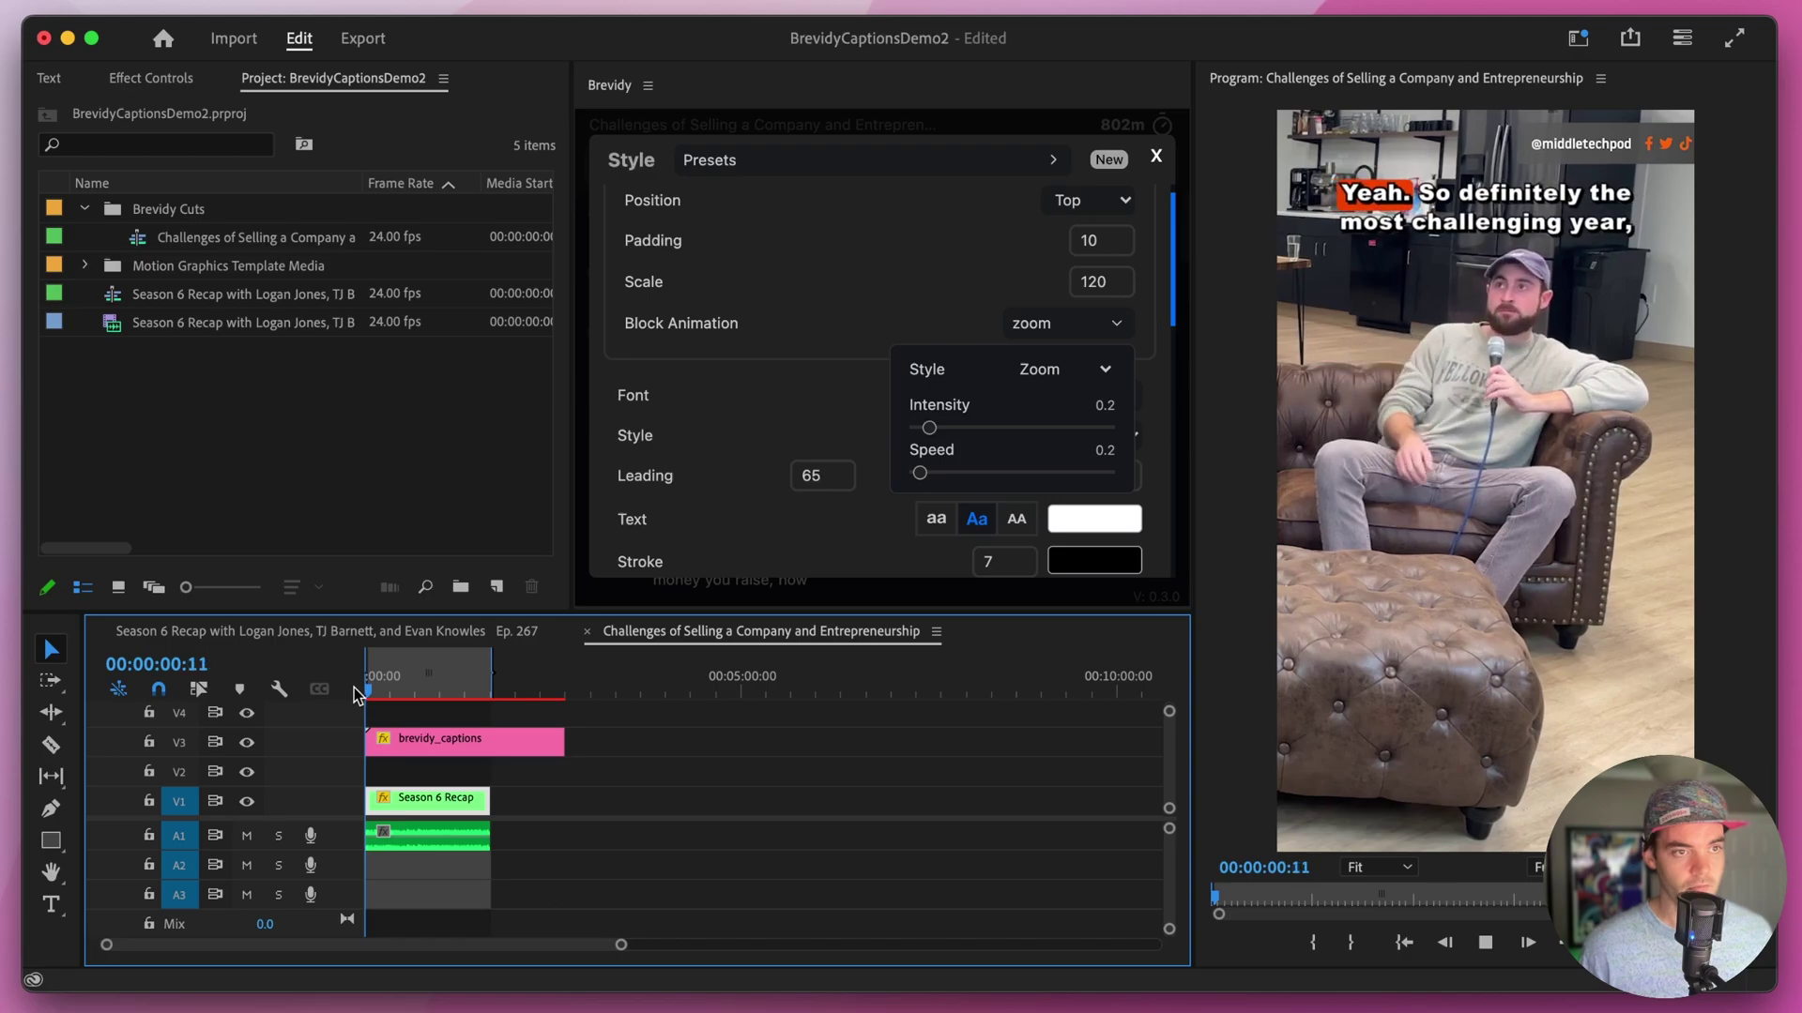
key("space")
- Set the Zoom animation intensity to 2 and play the opening captions to check it
left_click_drag(960, 429, 1110, 427)
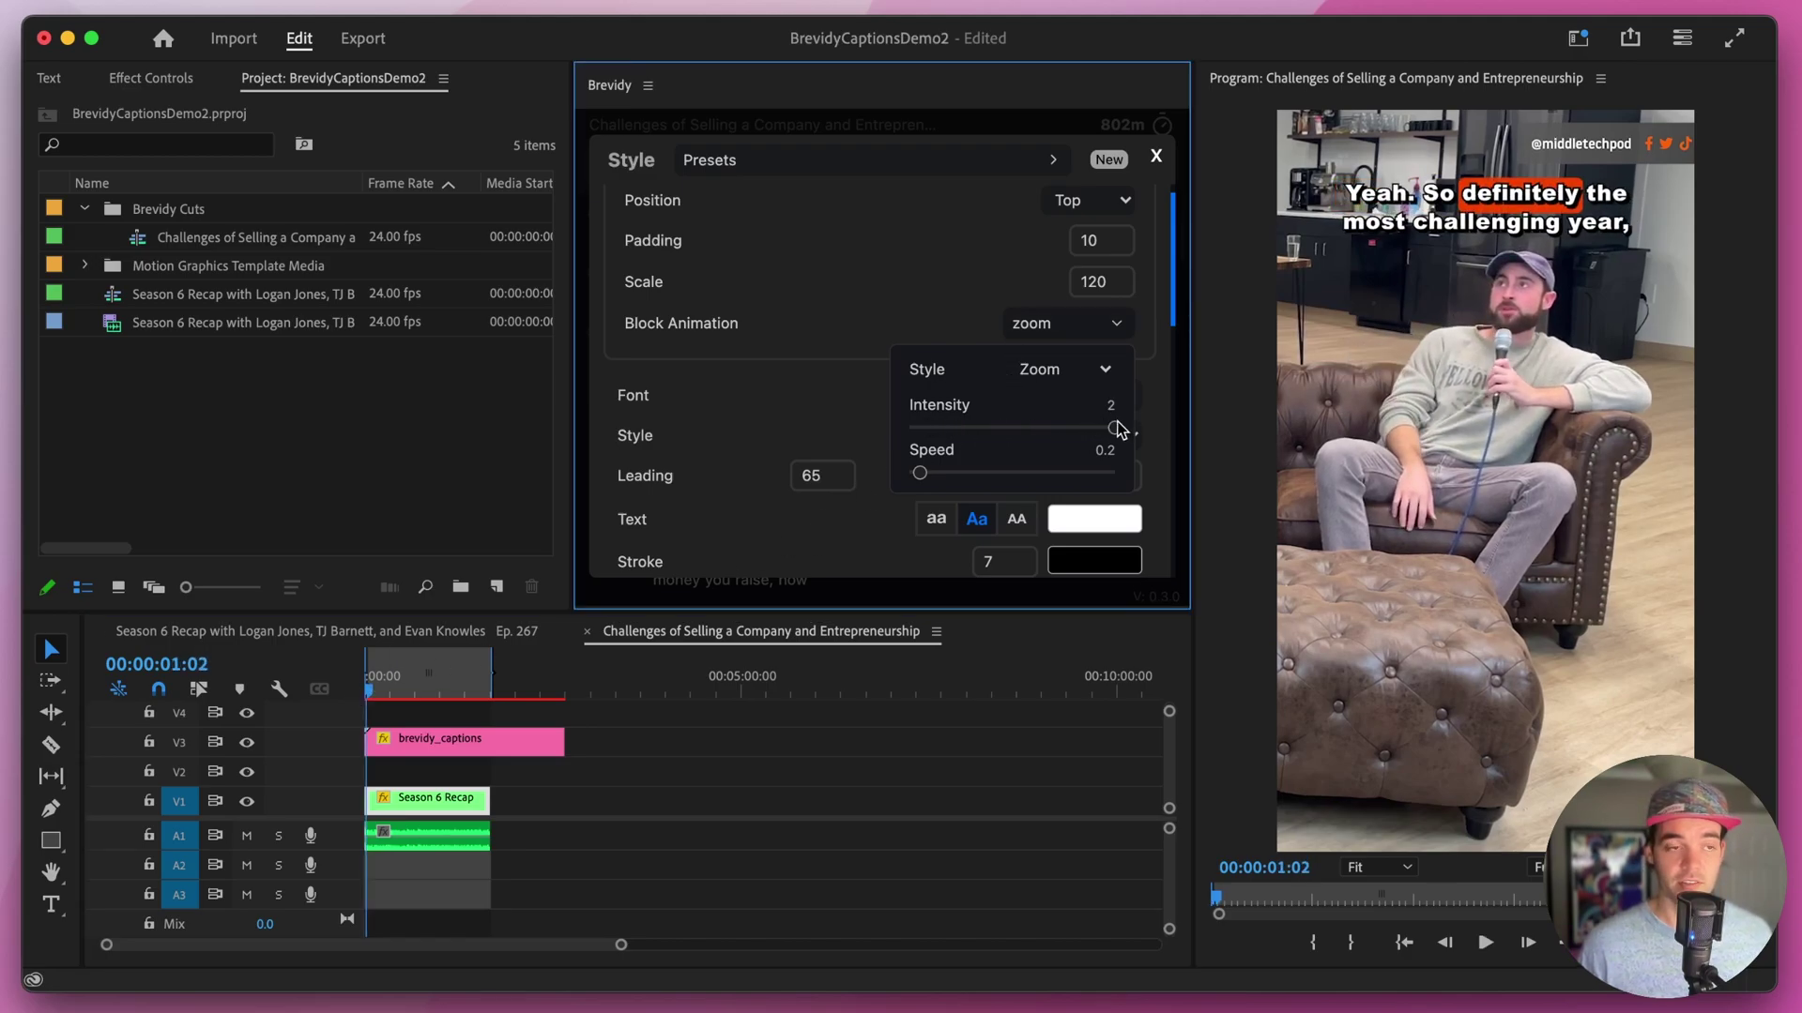
left_click(376, 678)
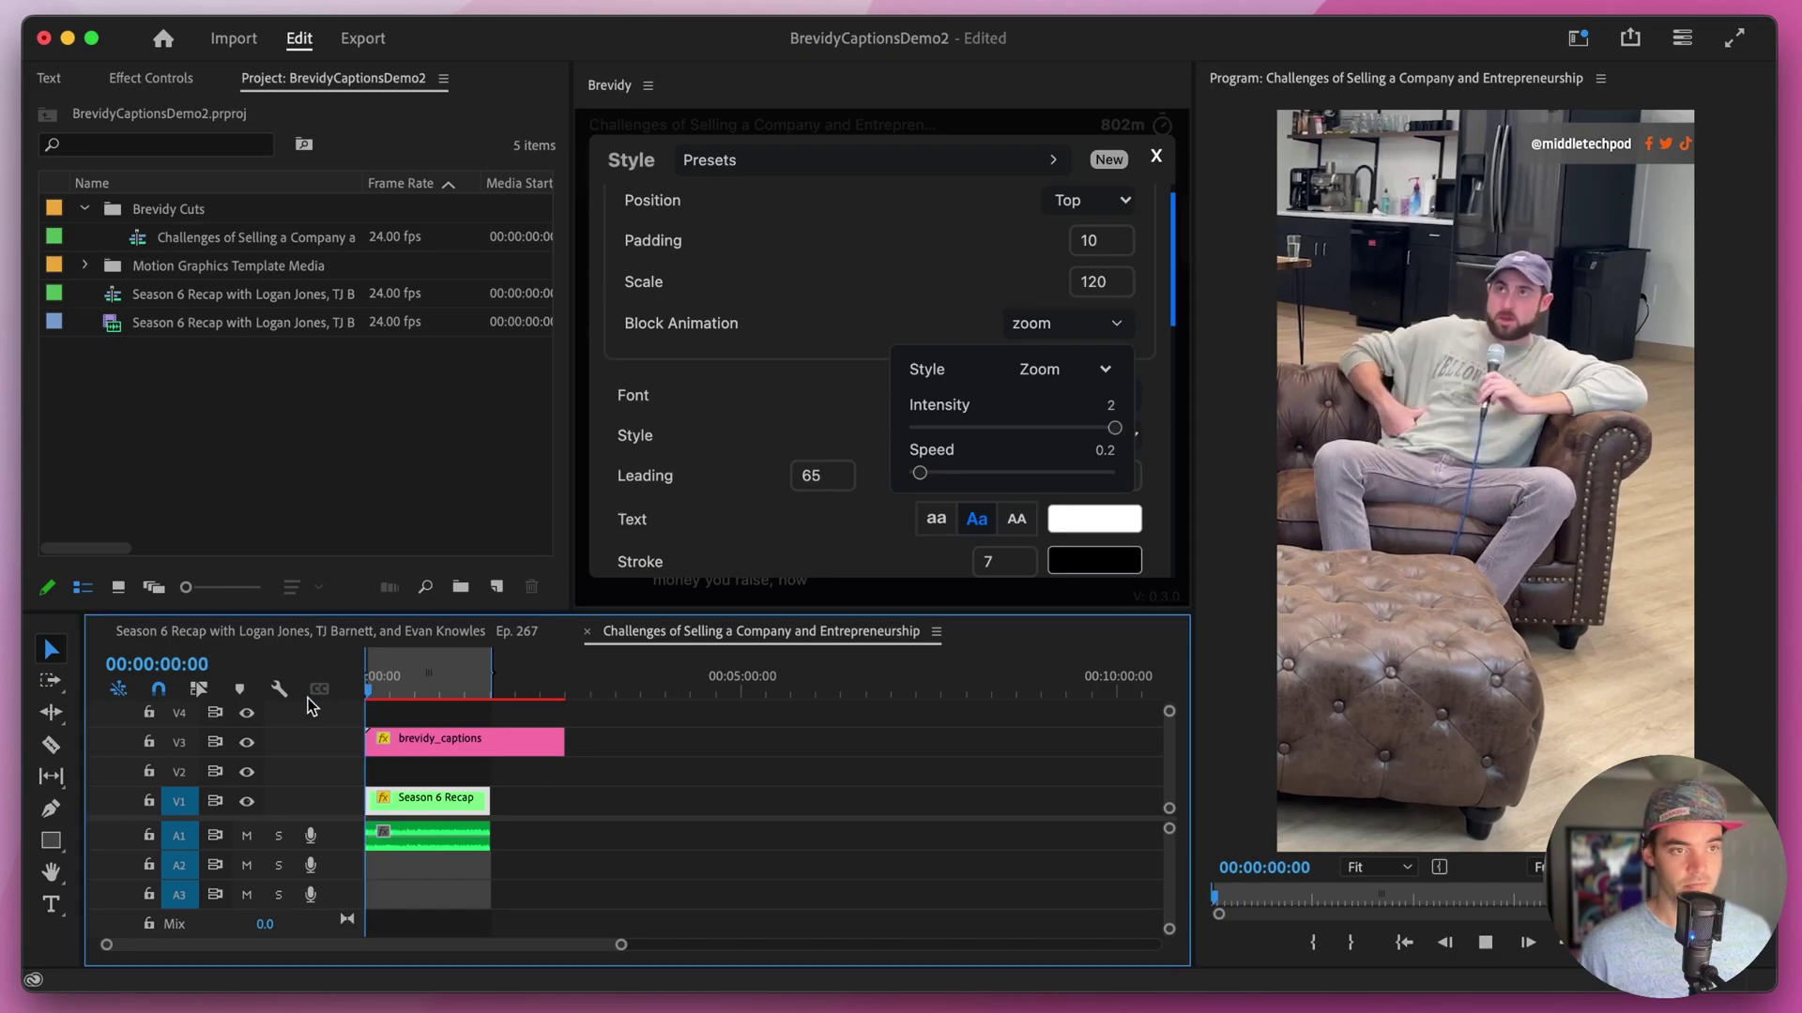
key("space")
key("space")
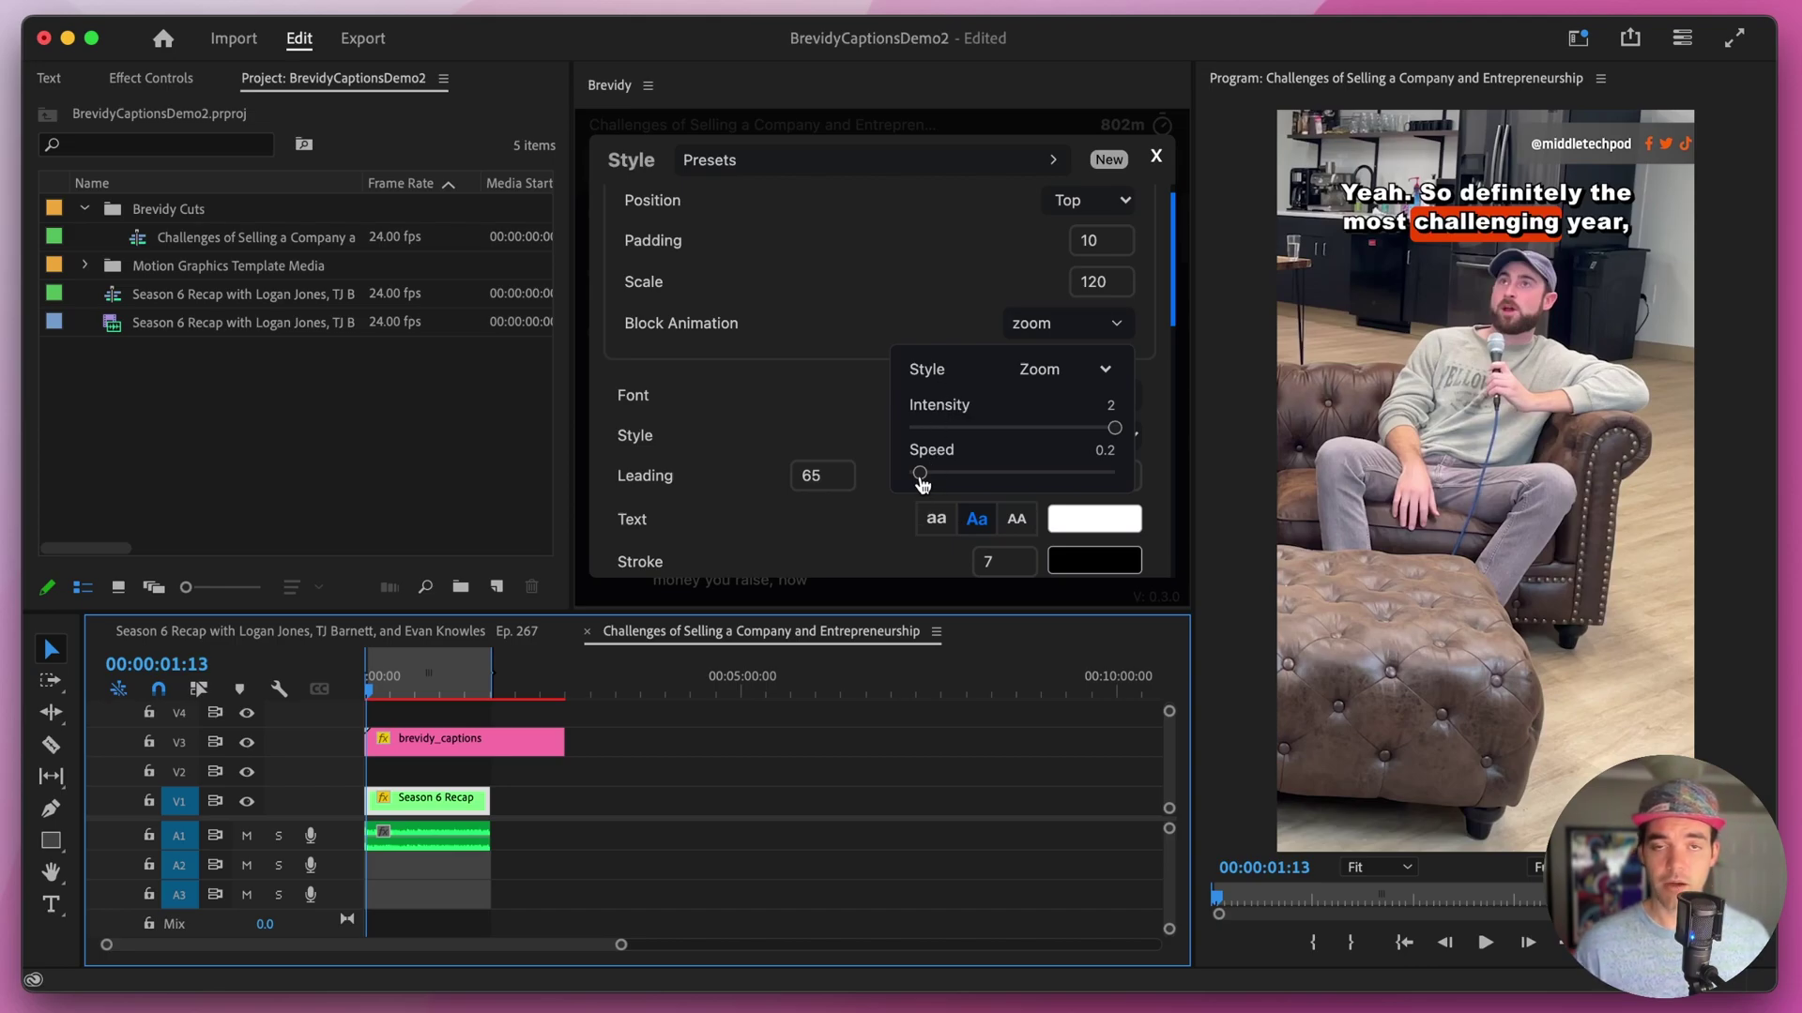
- Set the Zoom animation speed to 1.3 and play the opening captions to check it
left_click_drag(922, 481, 1037, 478)
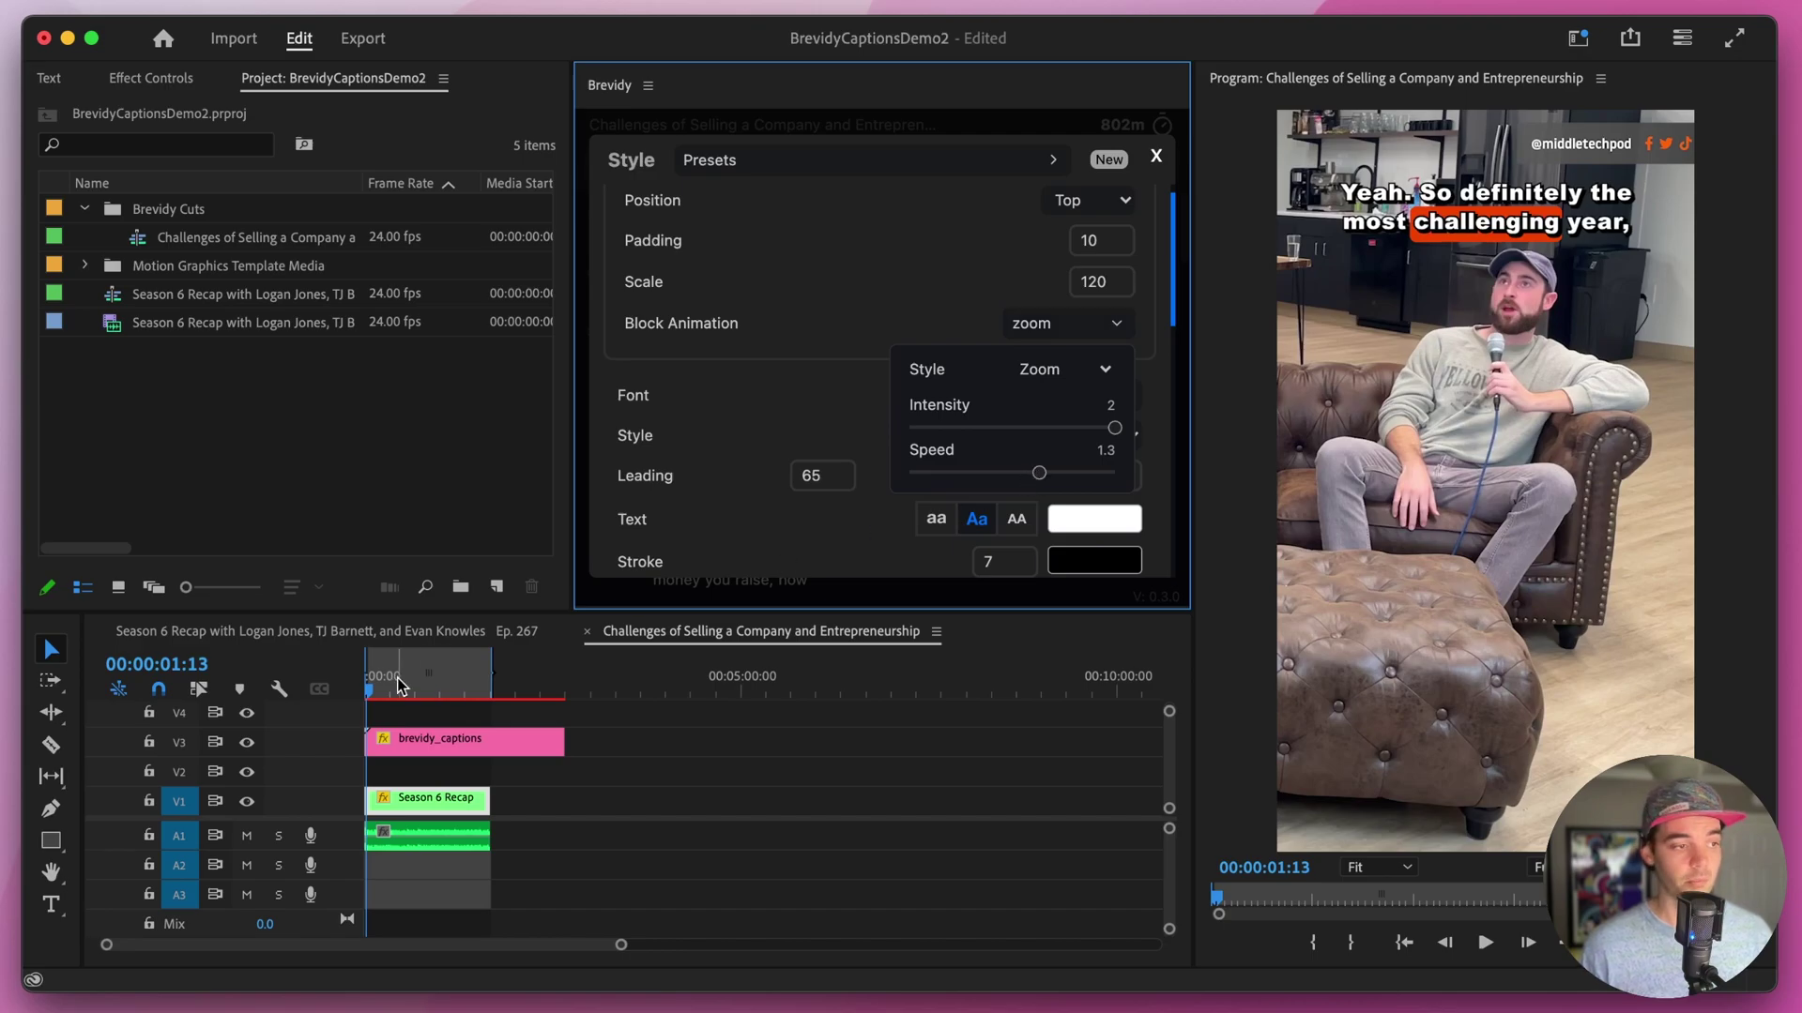
left_click(374, 682)
key("space")
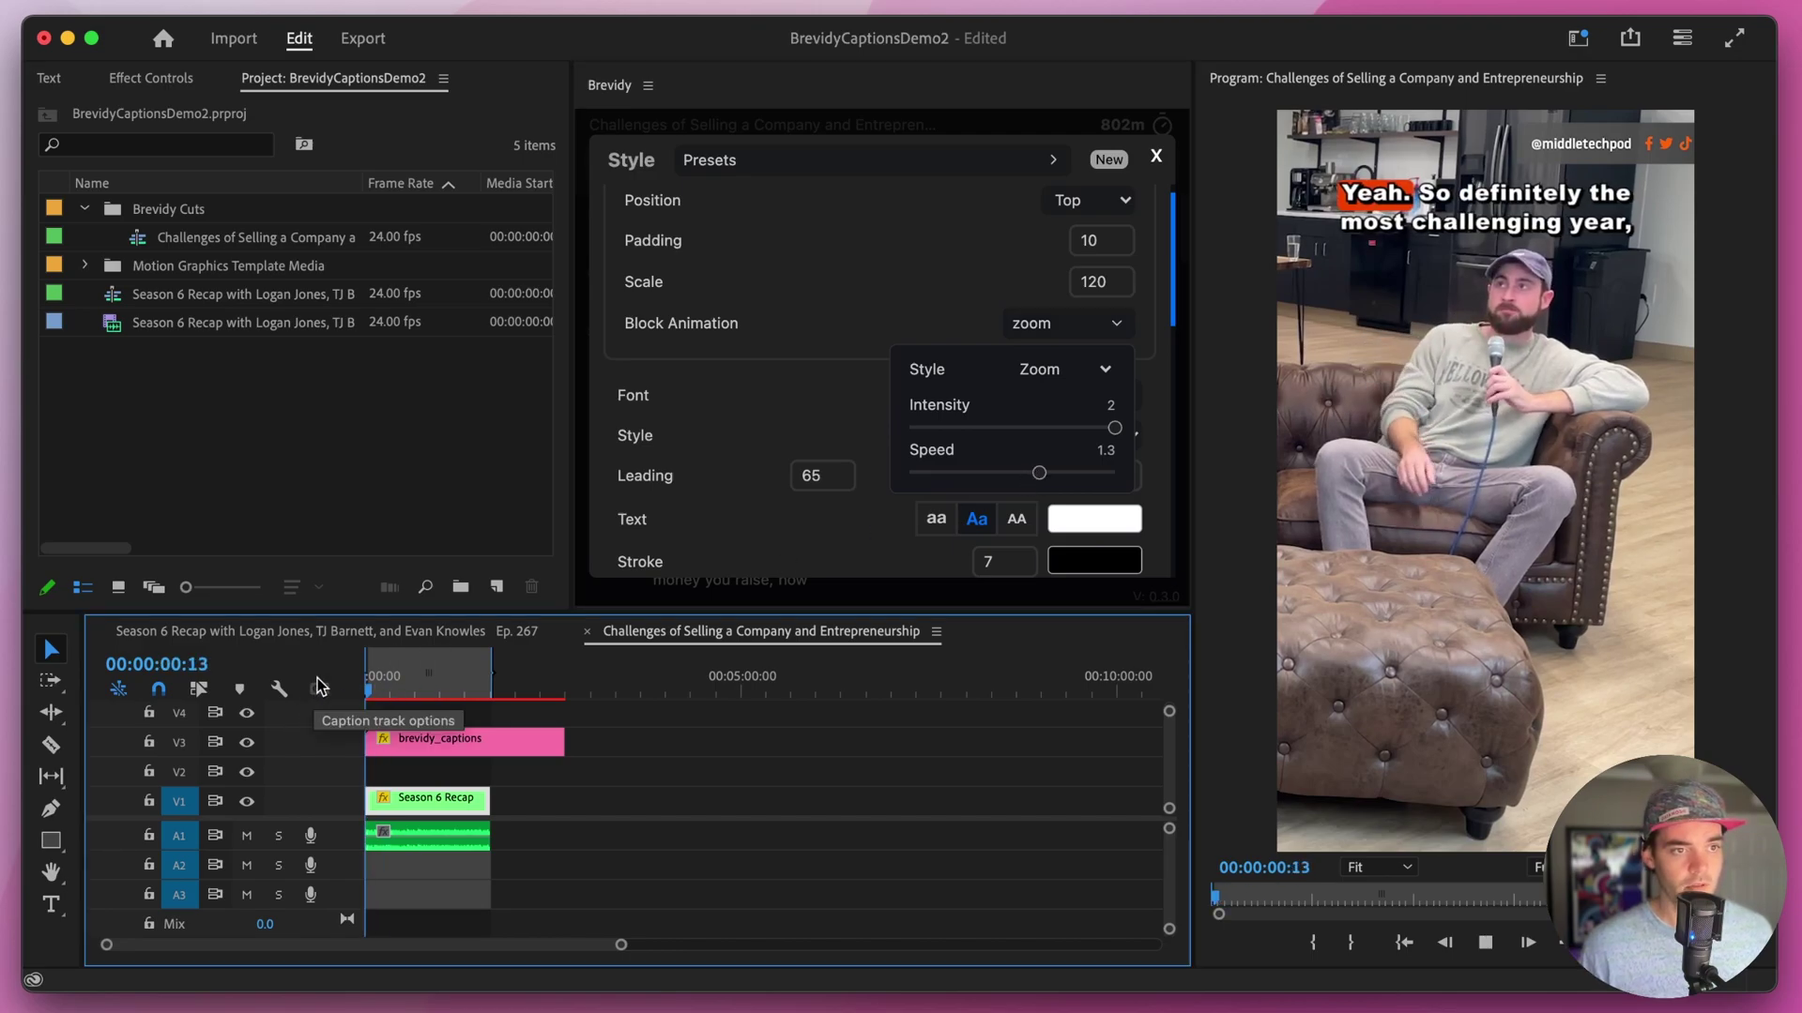
key("space")
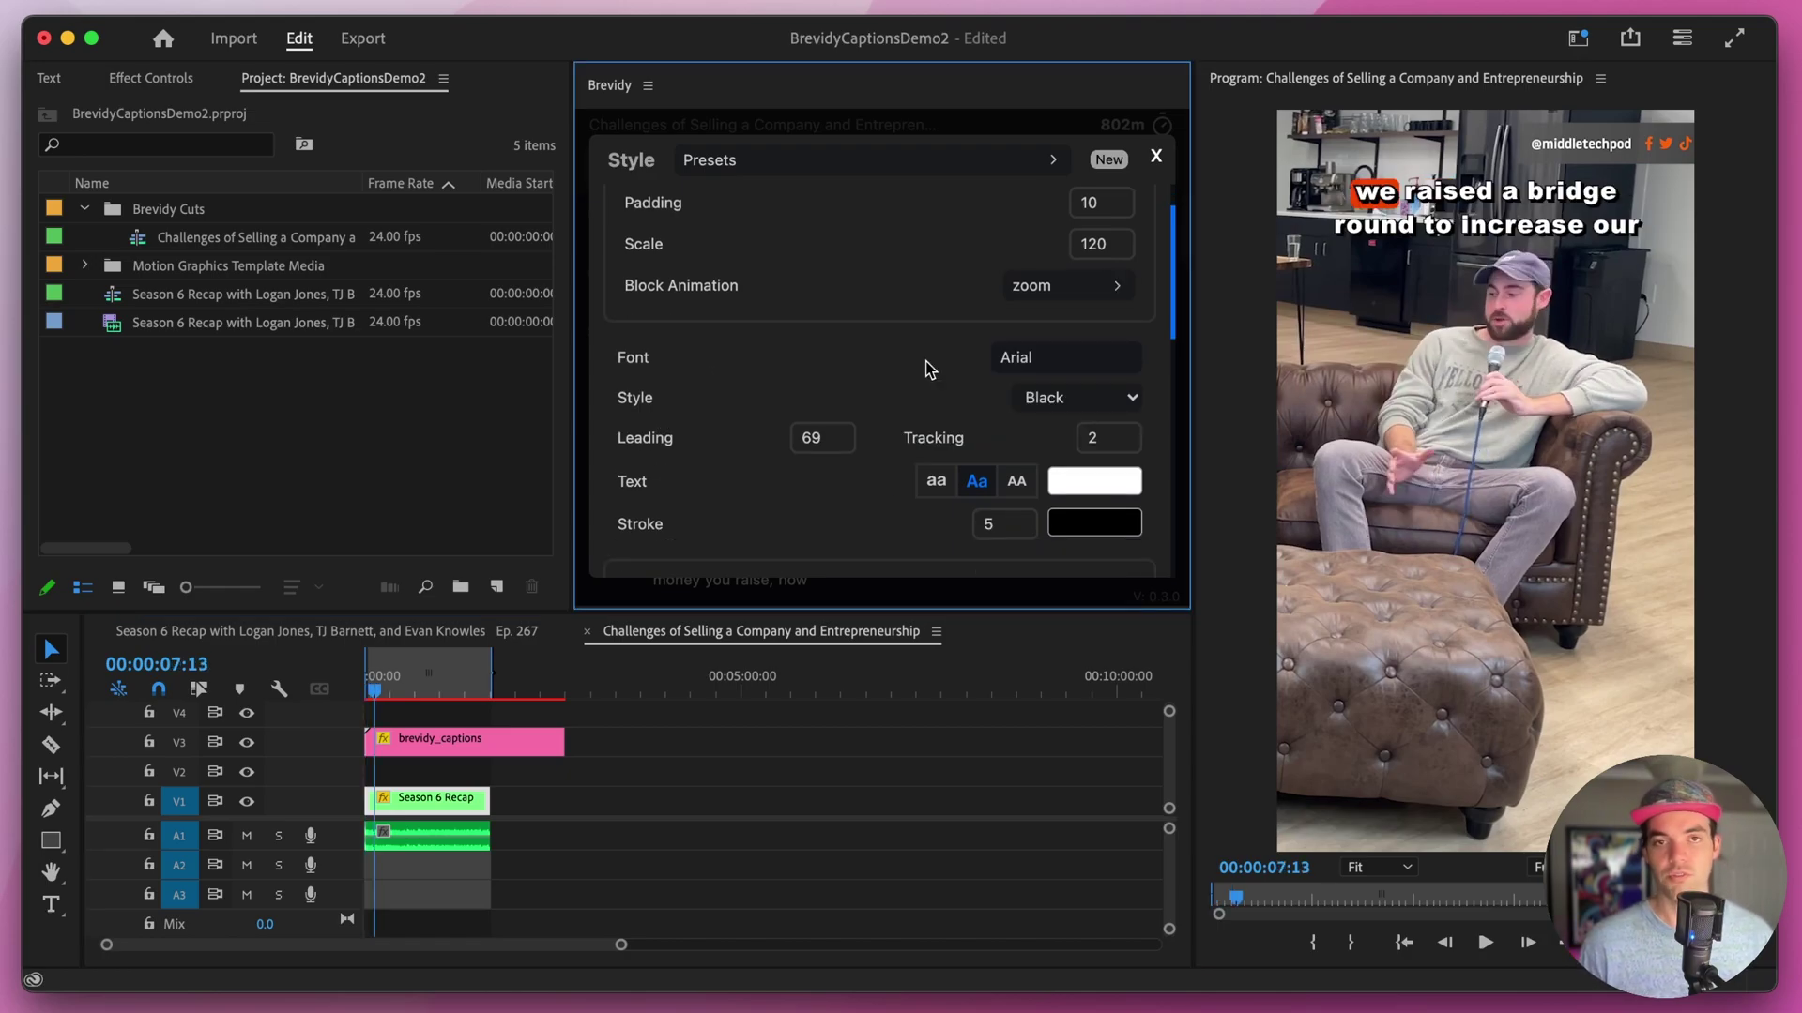
- Browse the caption font list and try the BoldMT font style, going back to Black
left_click(1023, 360)
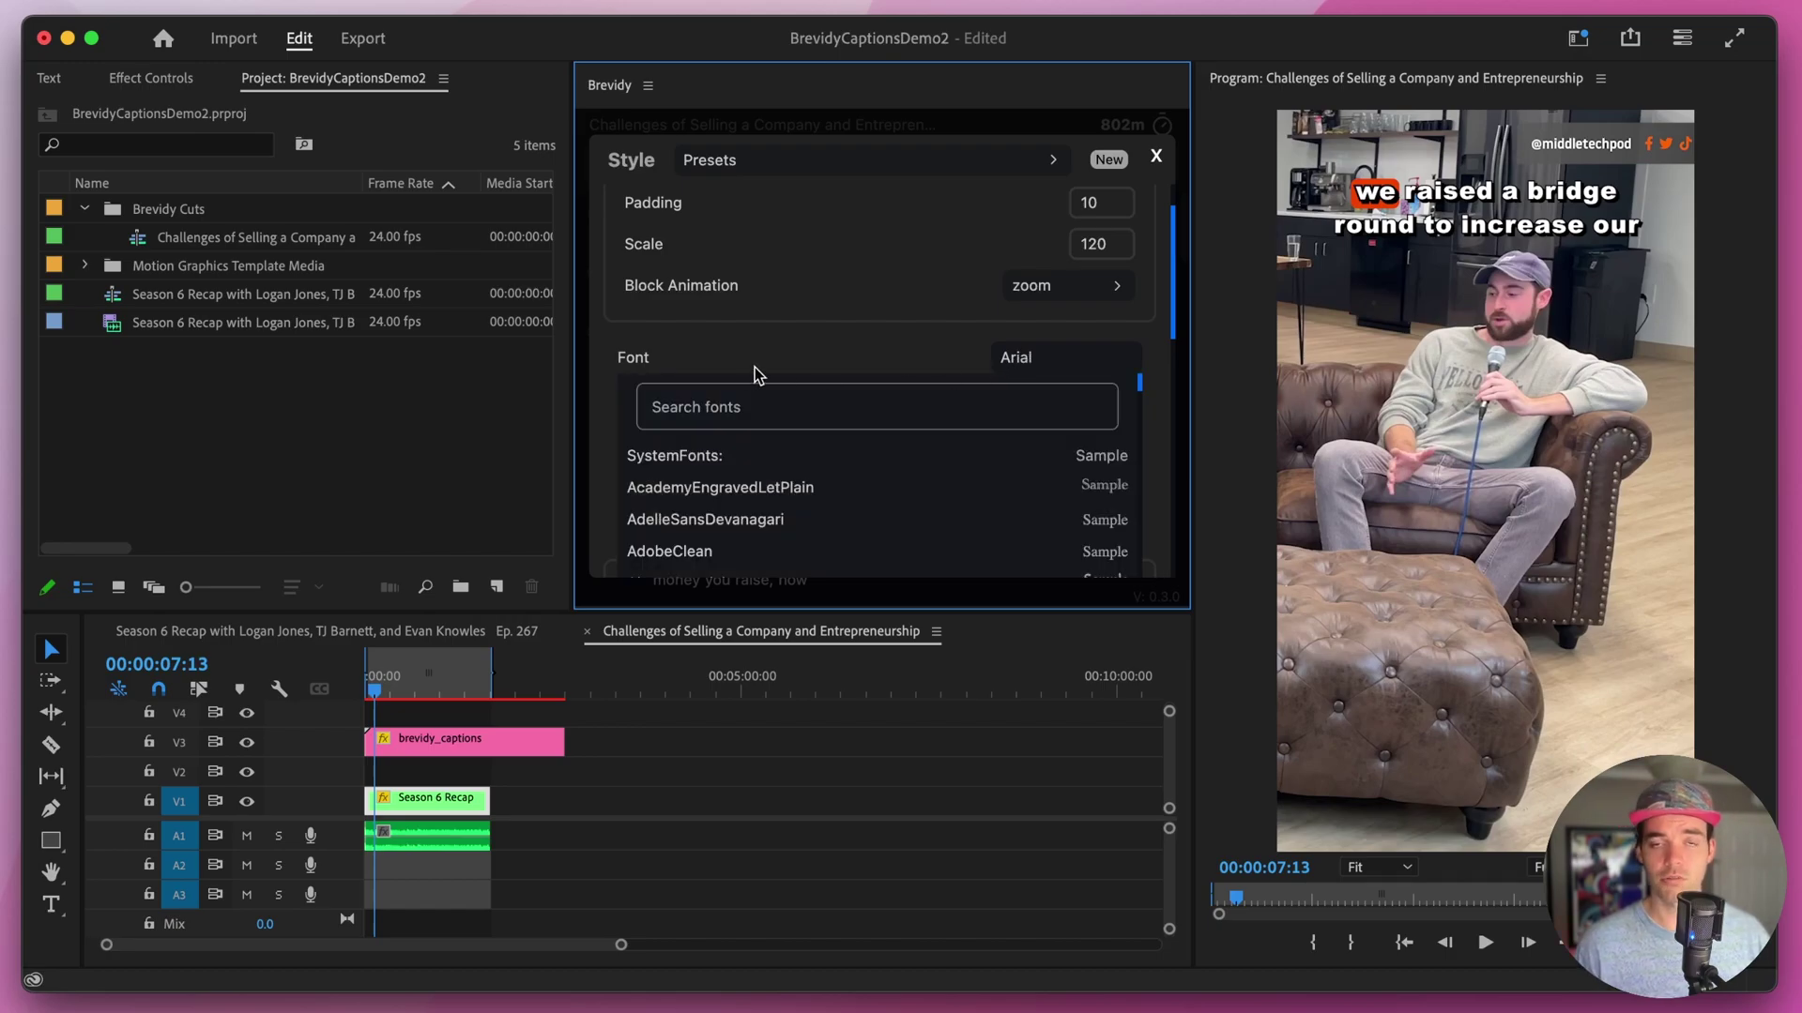
left_click(1096, 368)
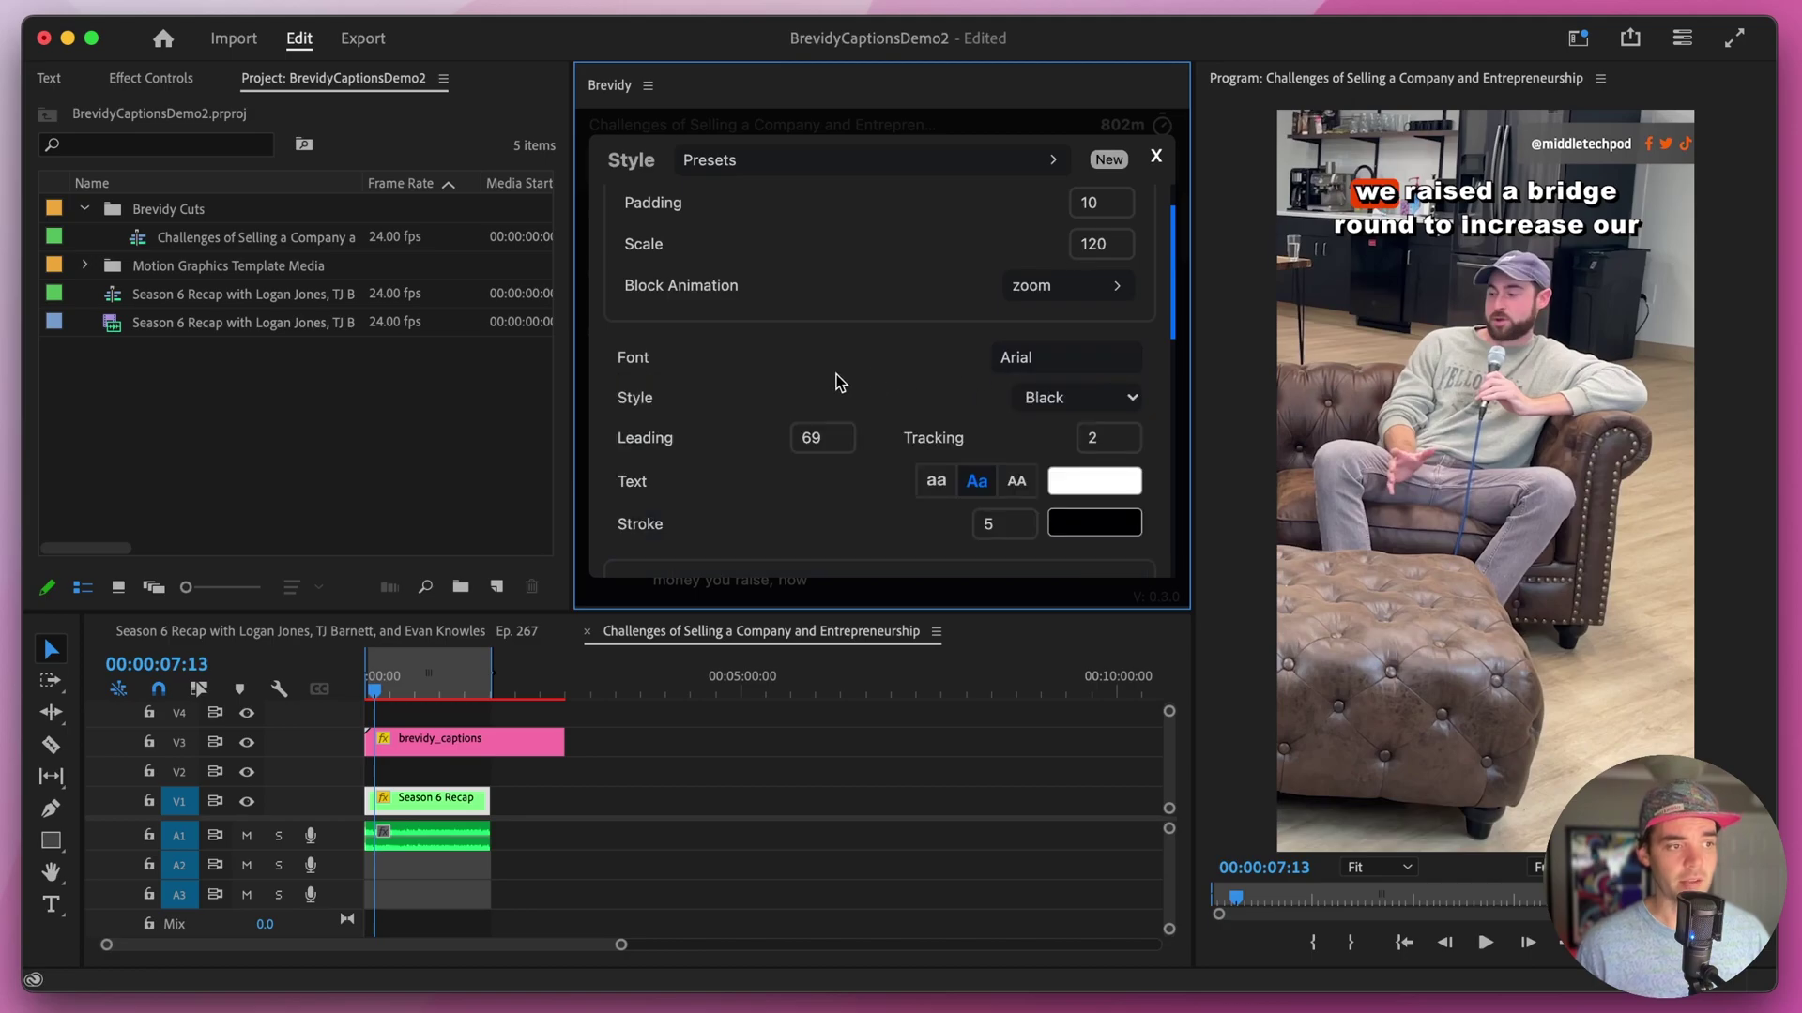
left_click(1064, 392)
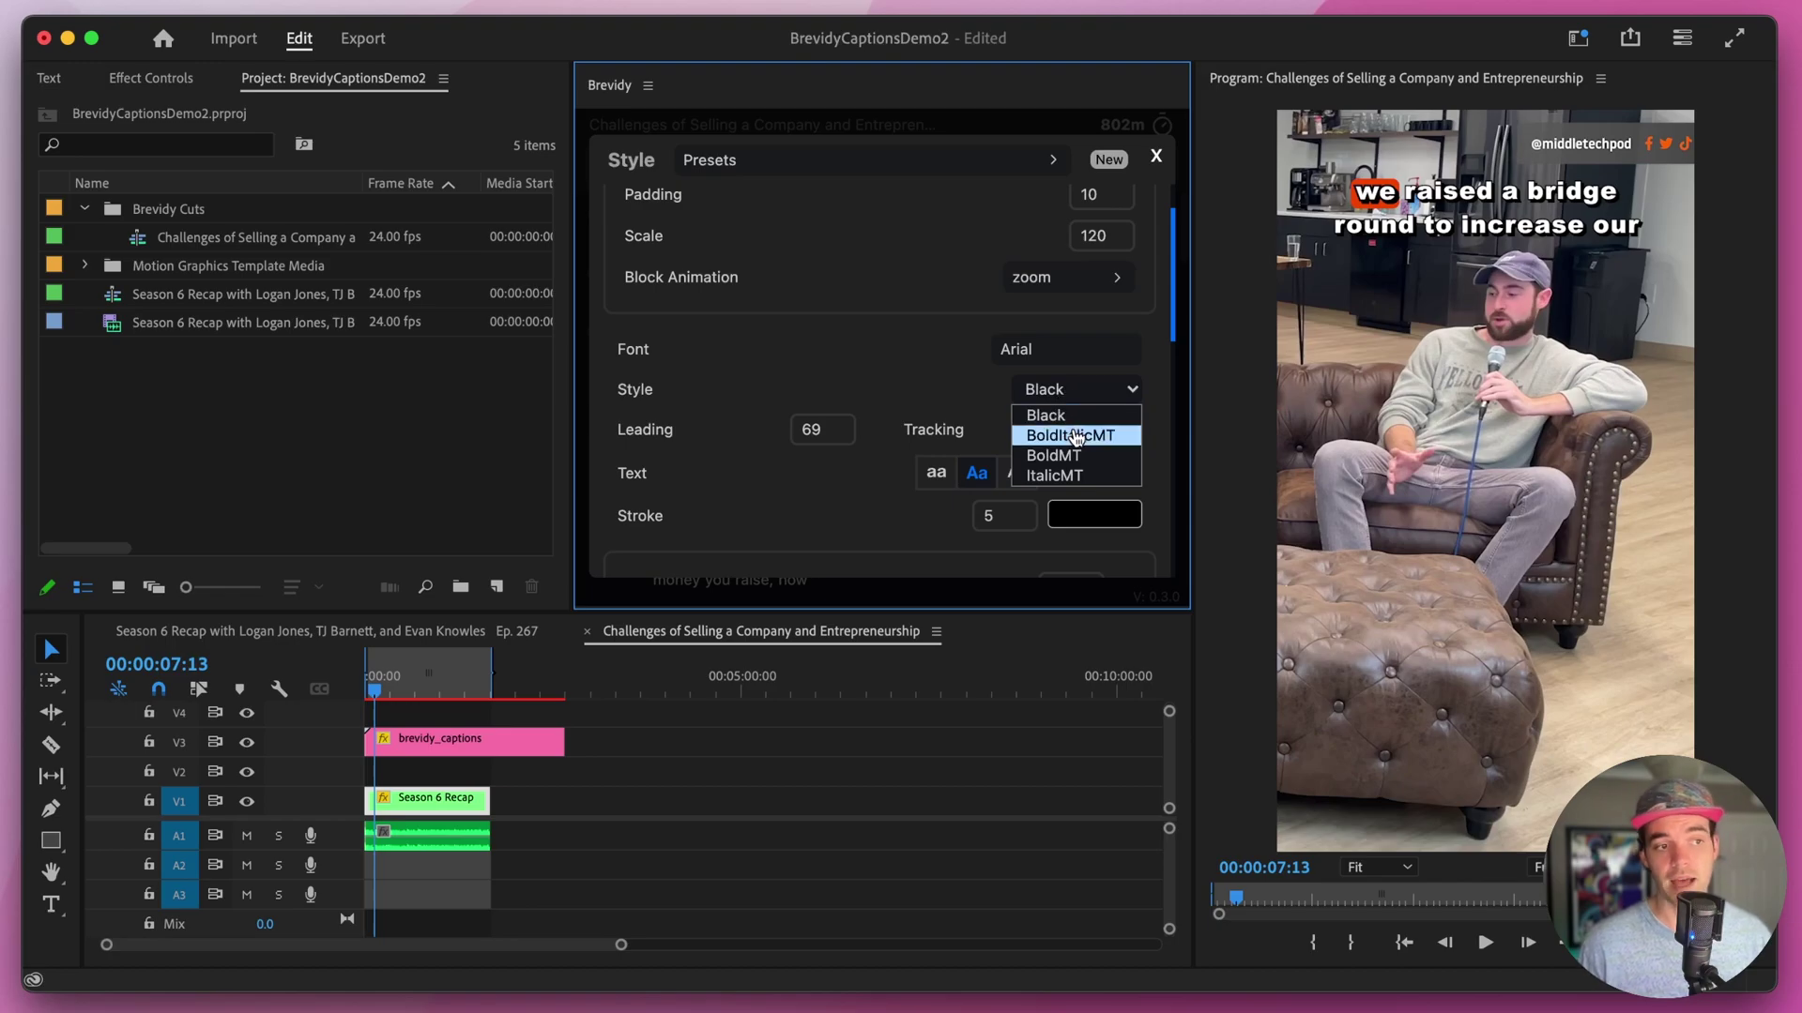
left_click(1076, 456)
left_click(1077, 393)
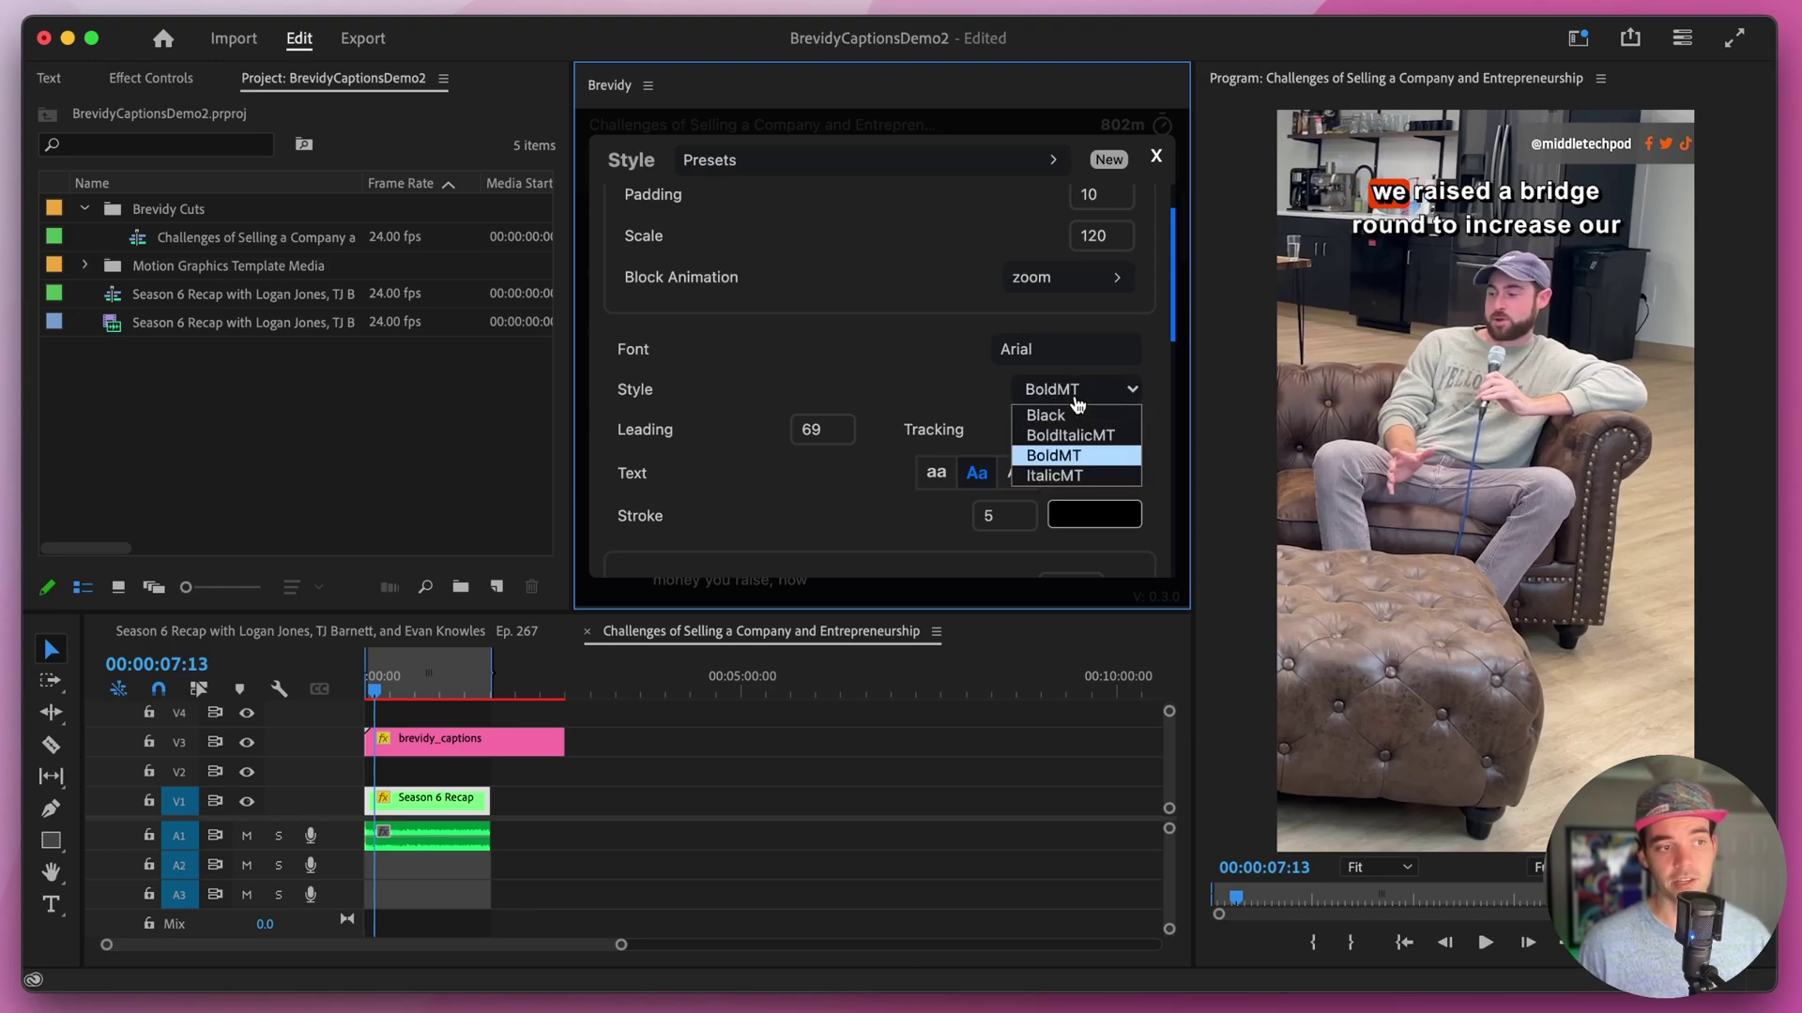
left_click(1060, 418)
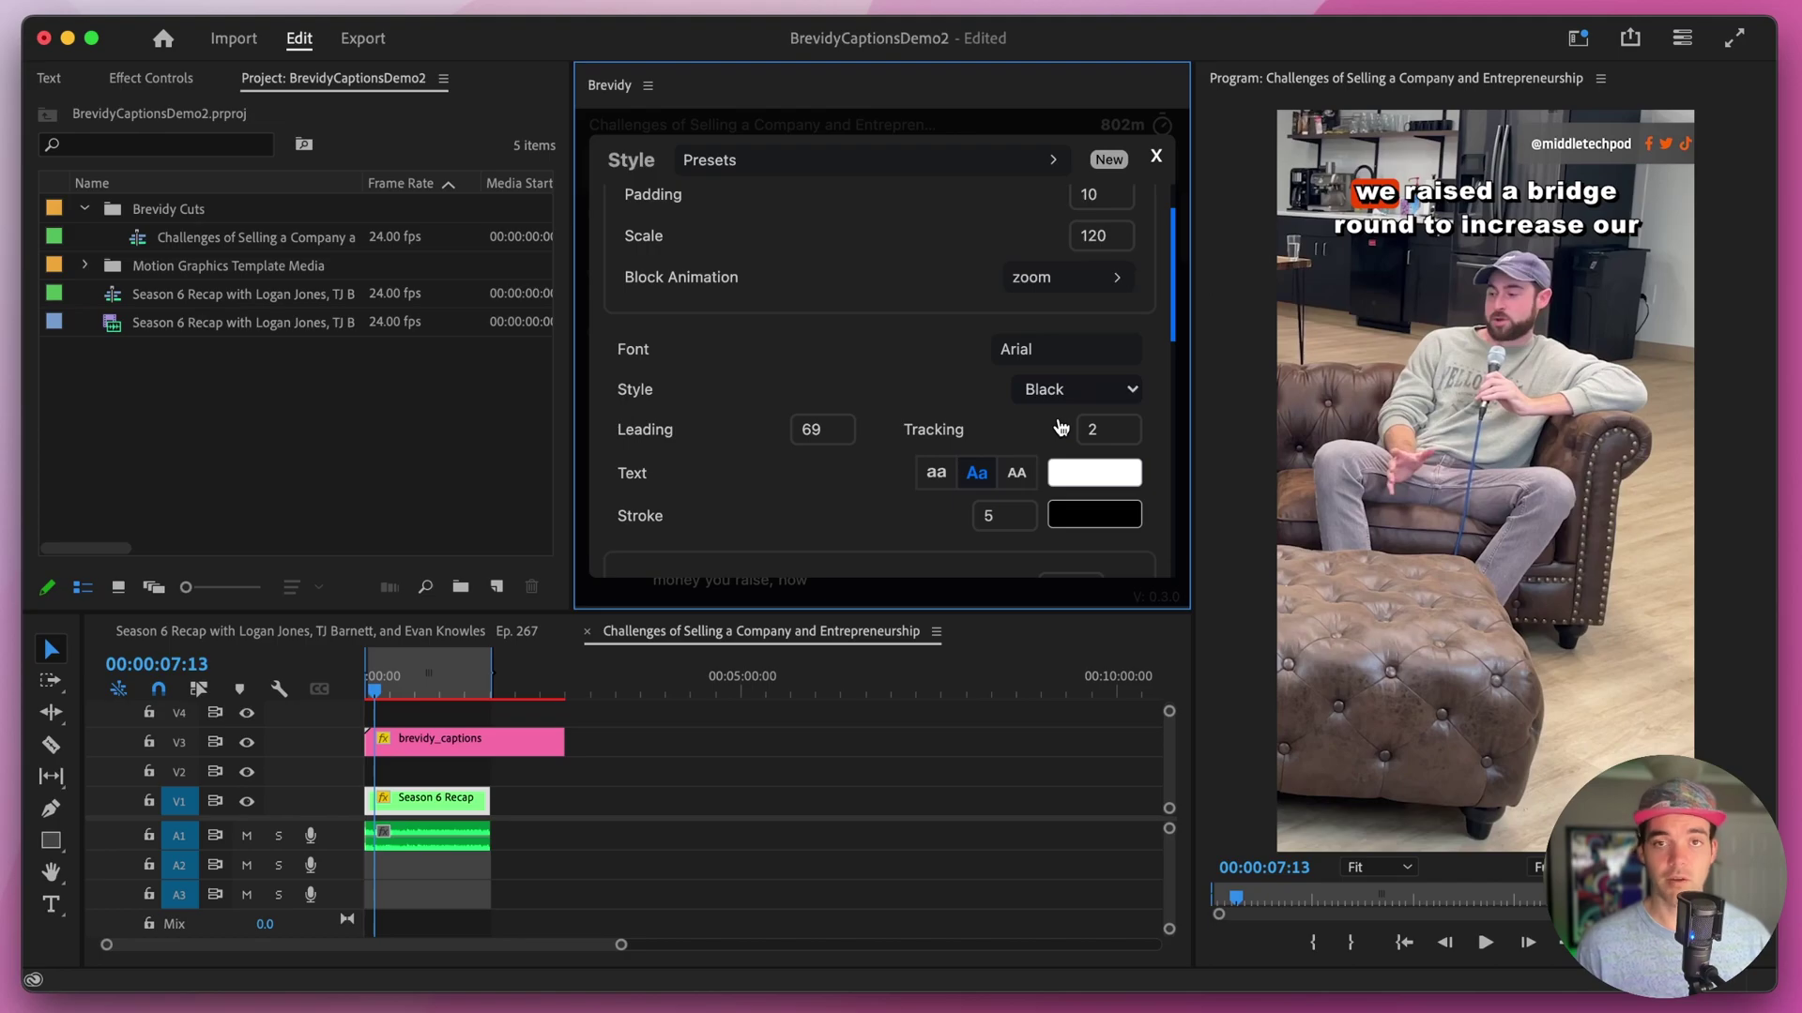
- Try a caption leading of 83 and return it to 69
scroll(1023, 347, "down", 1)
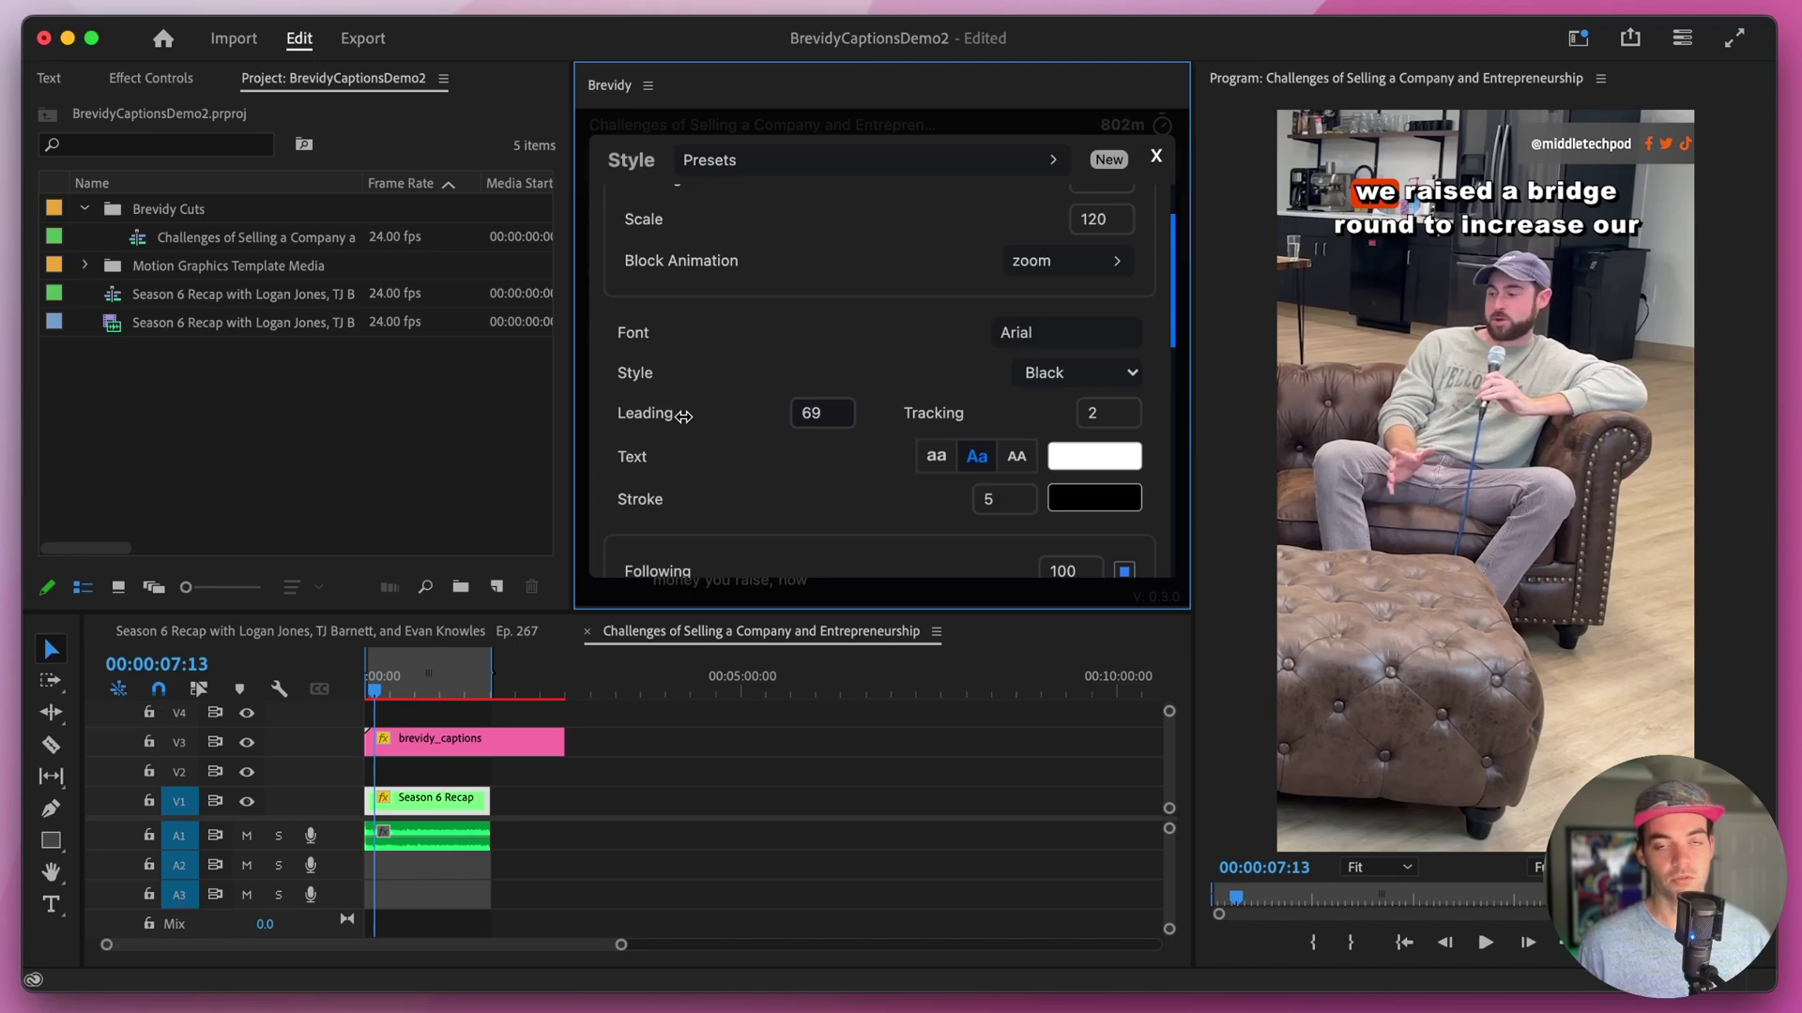
left_click_drag(683, 415, 770, 413)
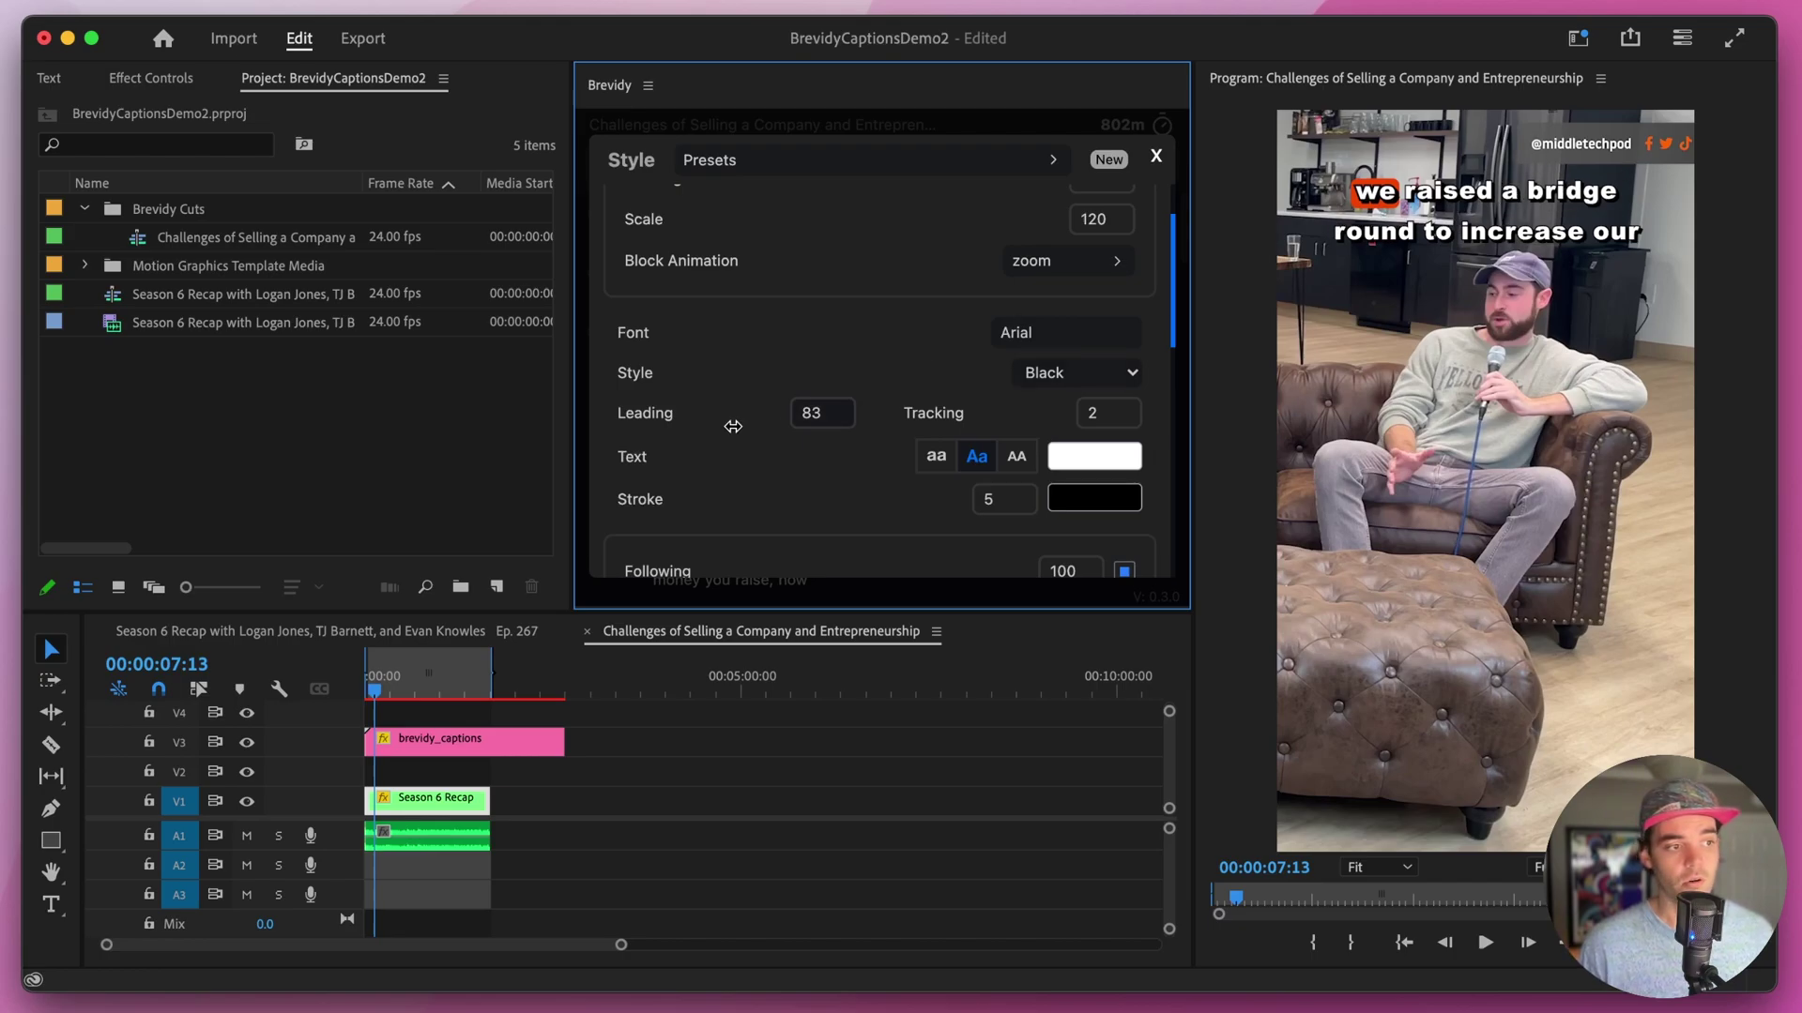
mouse_move(723, 414)
left_mouse_down()
mouse_move(608, 434)
mouse_move(746, 414)
left_mouse_up()
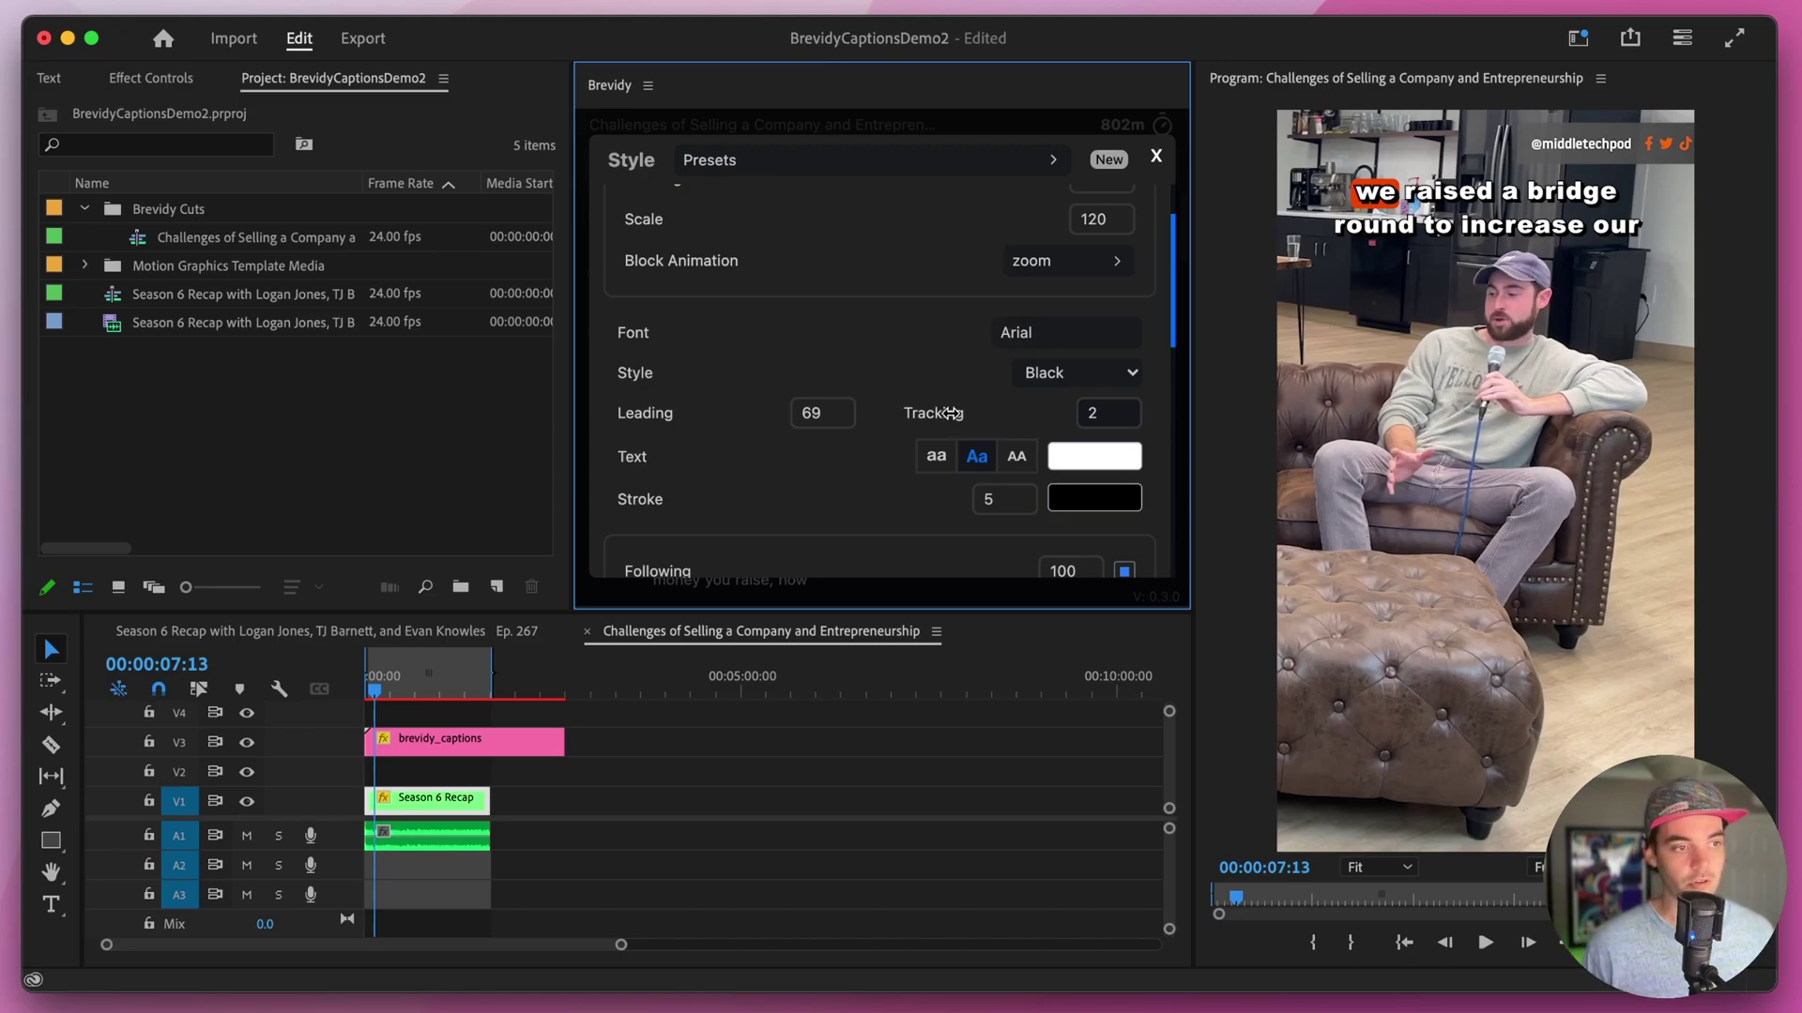
- Try a caption tracking of 5, settling on a value of 3
left_click_drag(950, 418, 1006, 411)
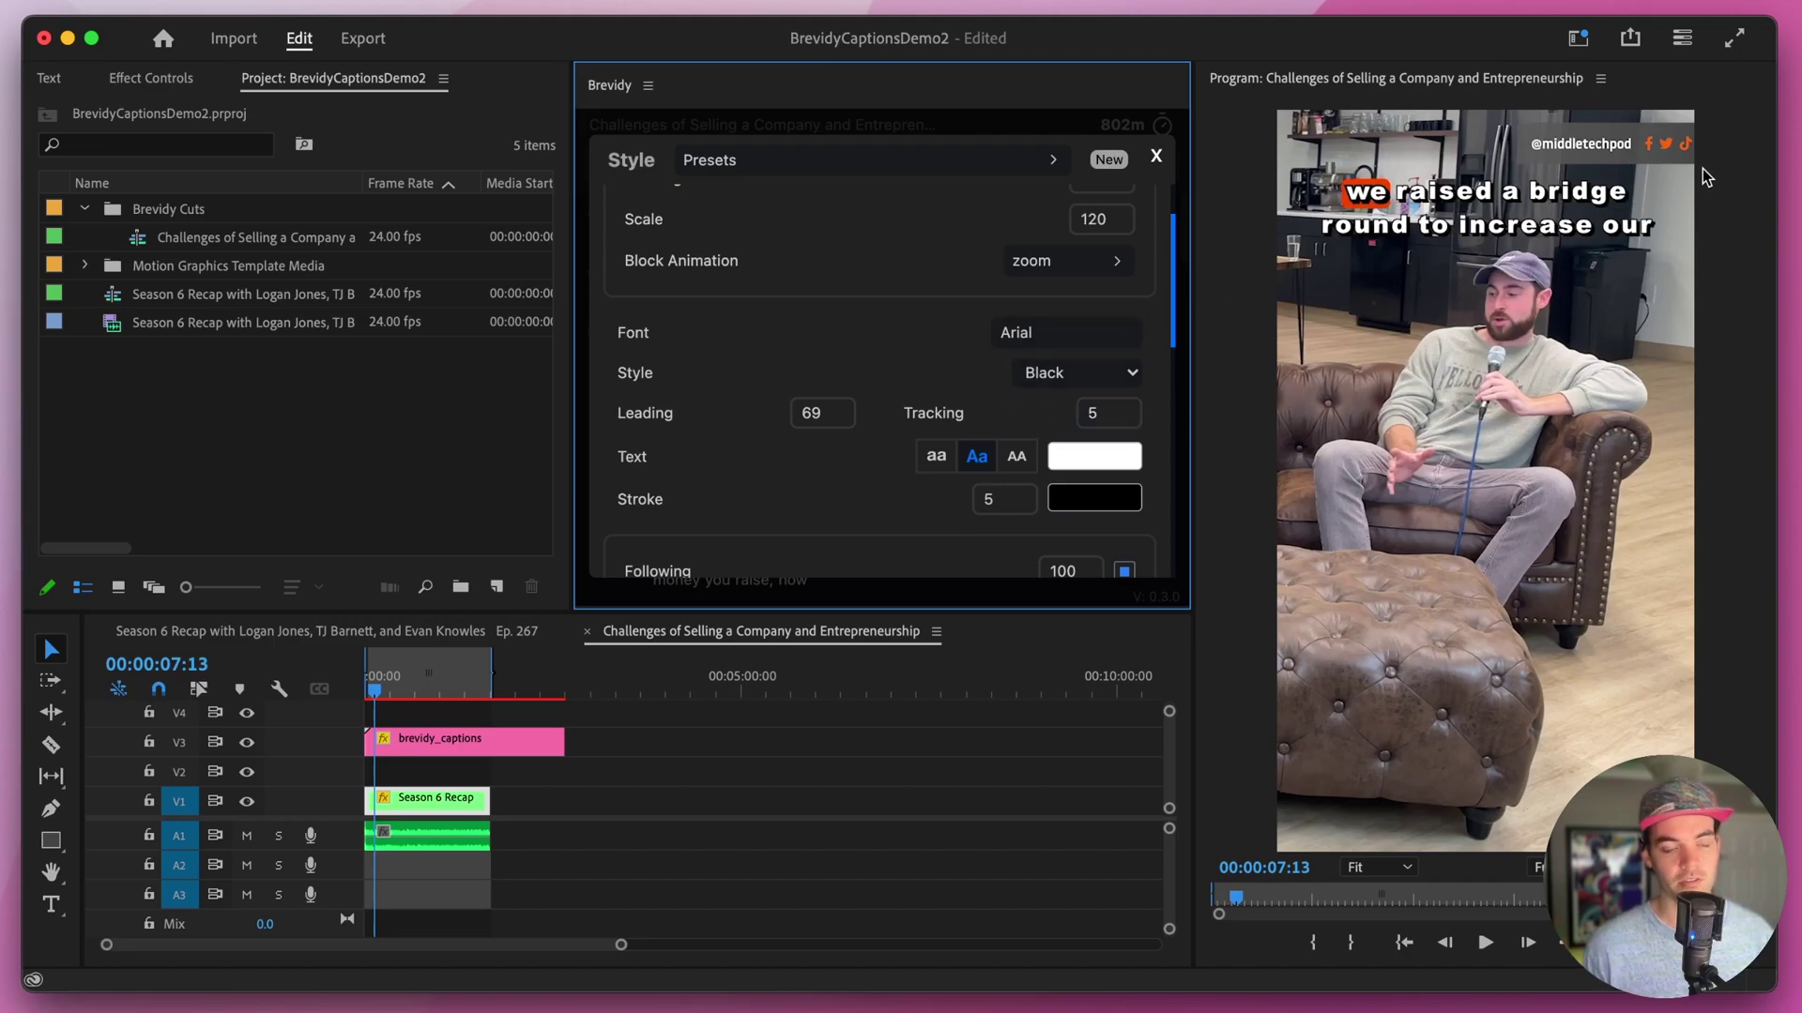
left_click_drag(975, 413, 948, 415)
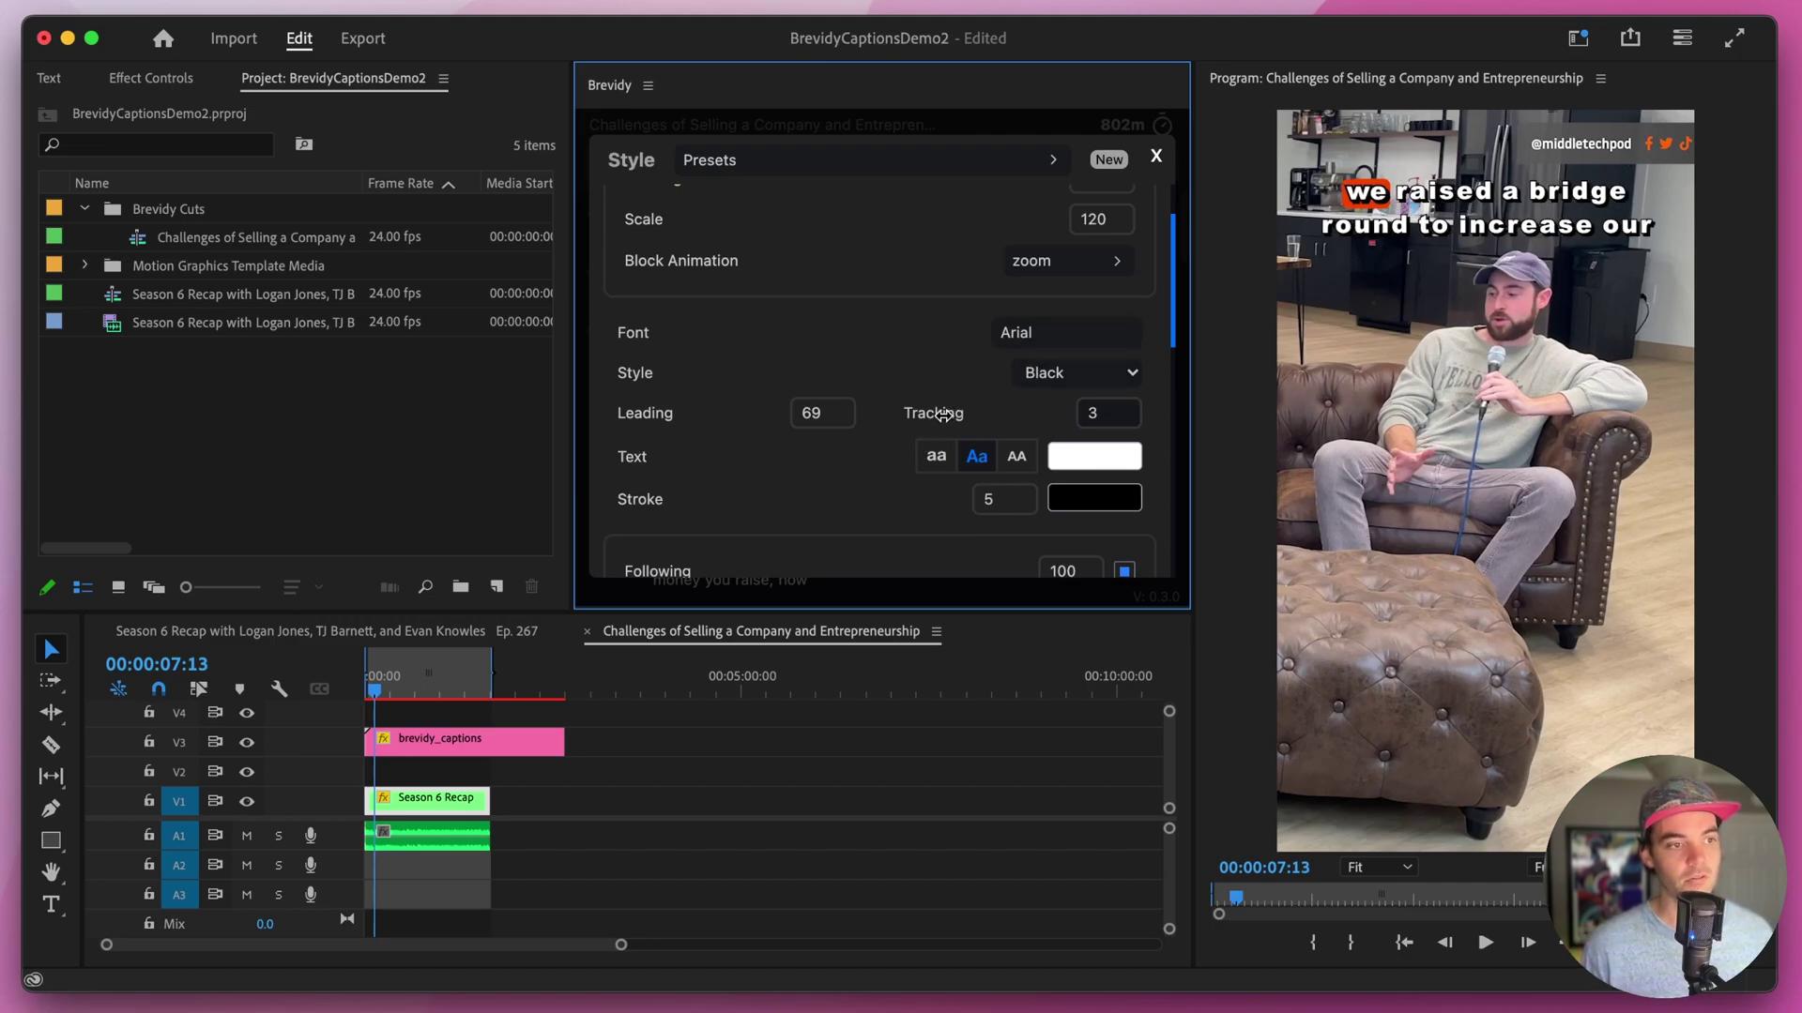
- Try the lowercase and all-caps options for the caption text, returning to the mixed-case Aa option
scroll(863, 451, "down", 1)
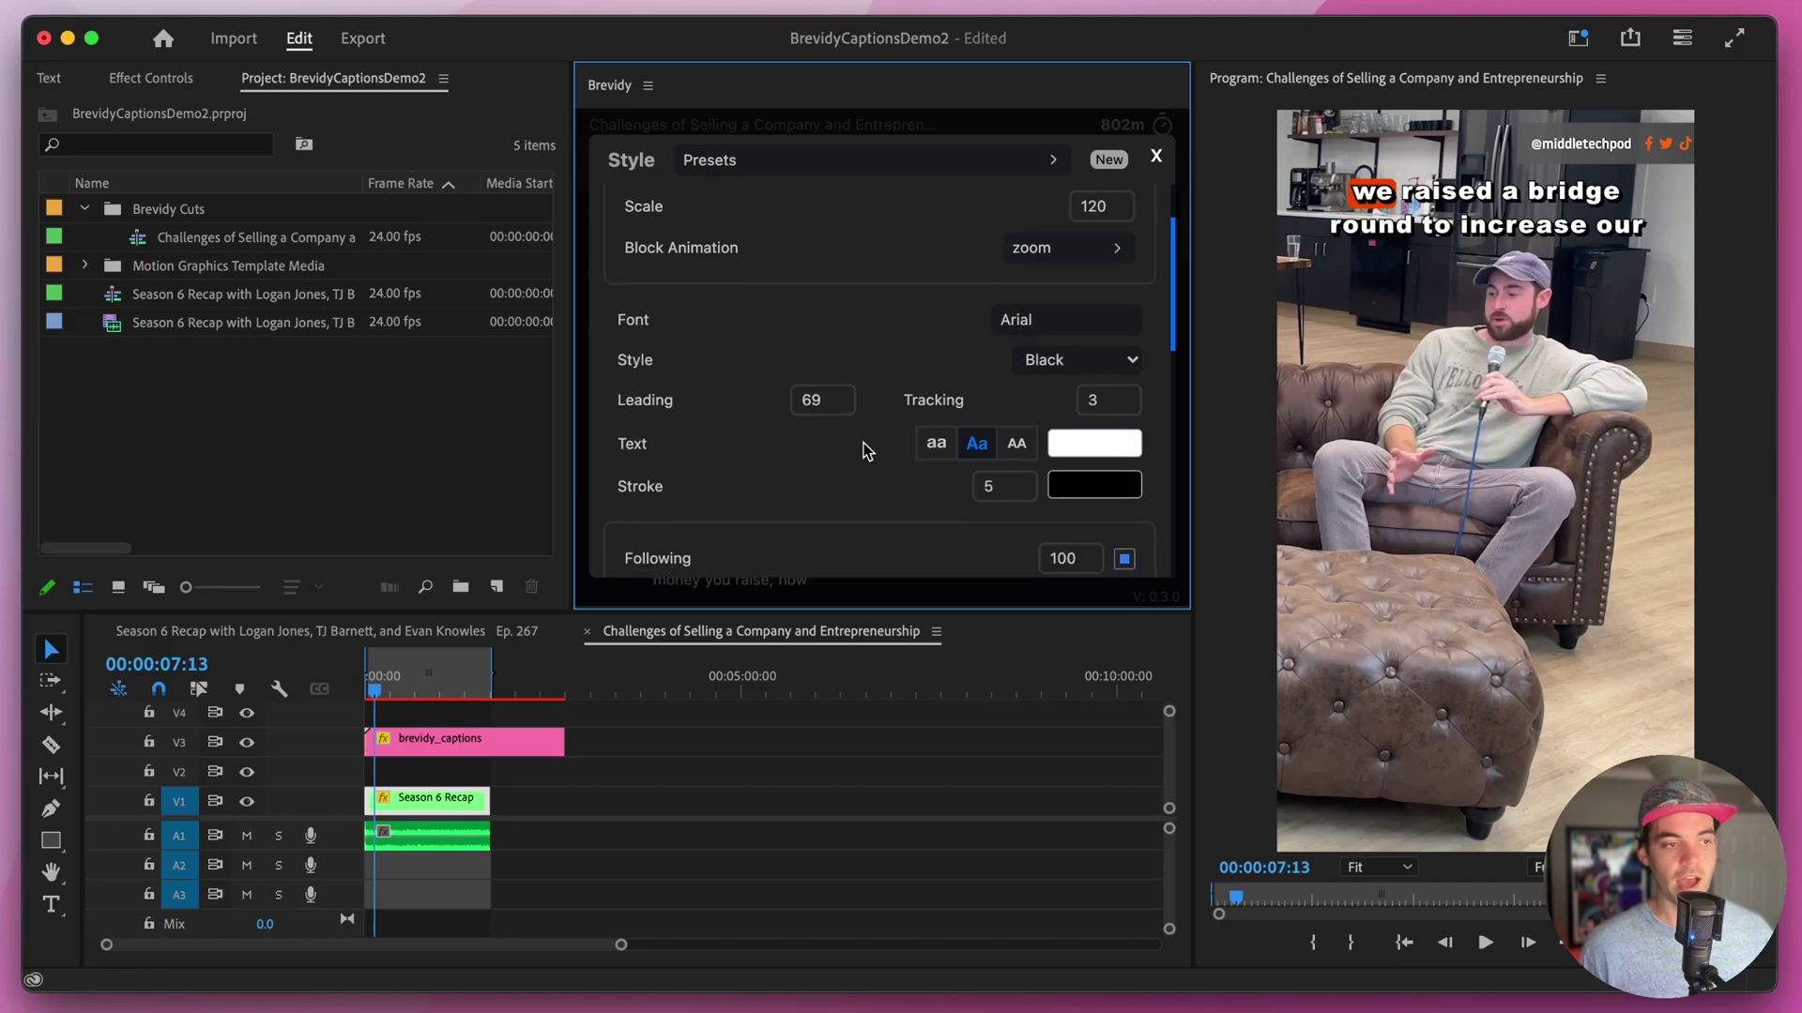
left_click(938, 449)
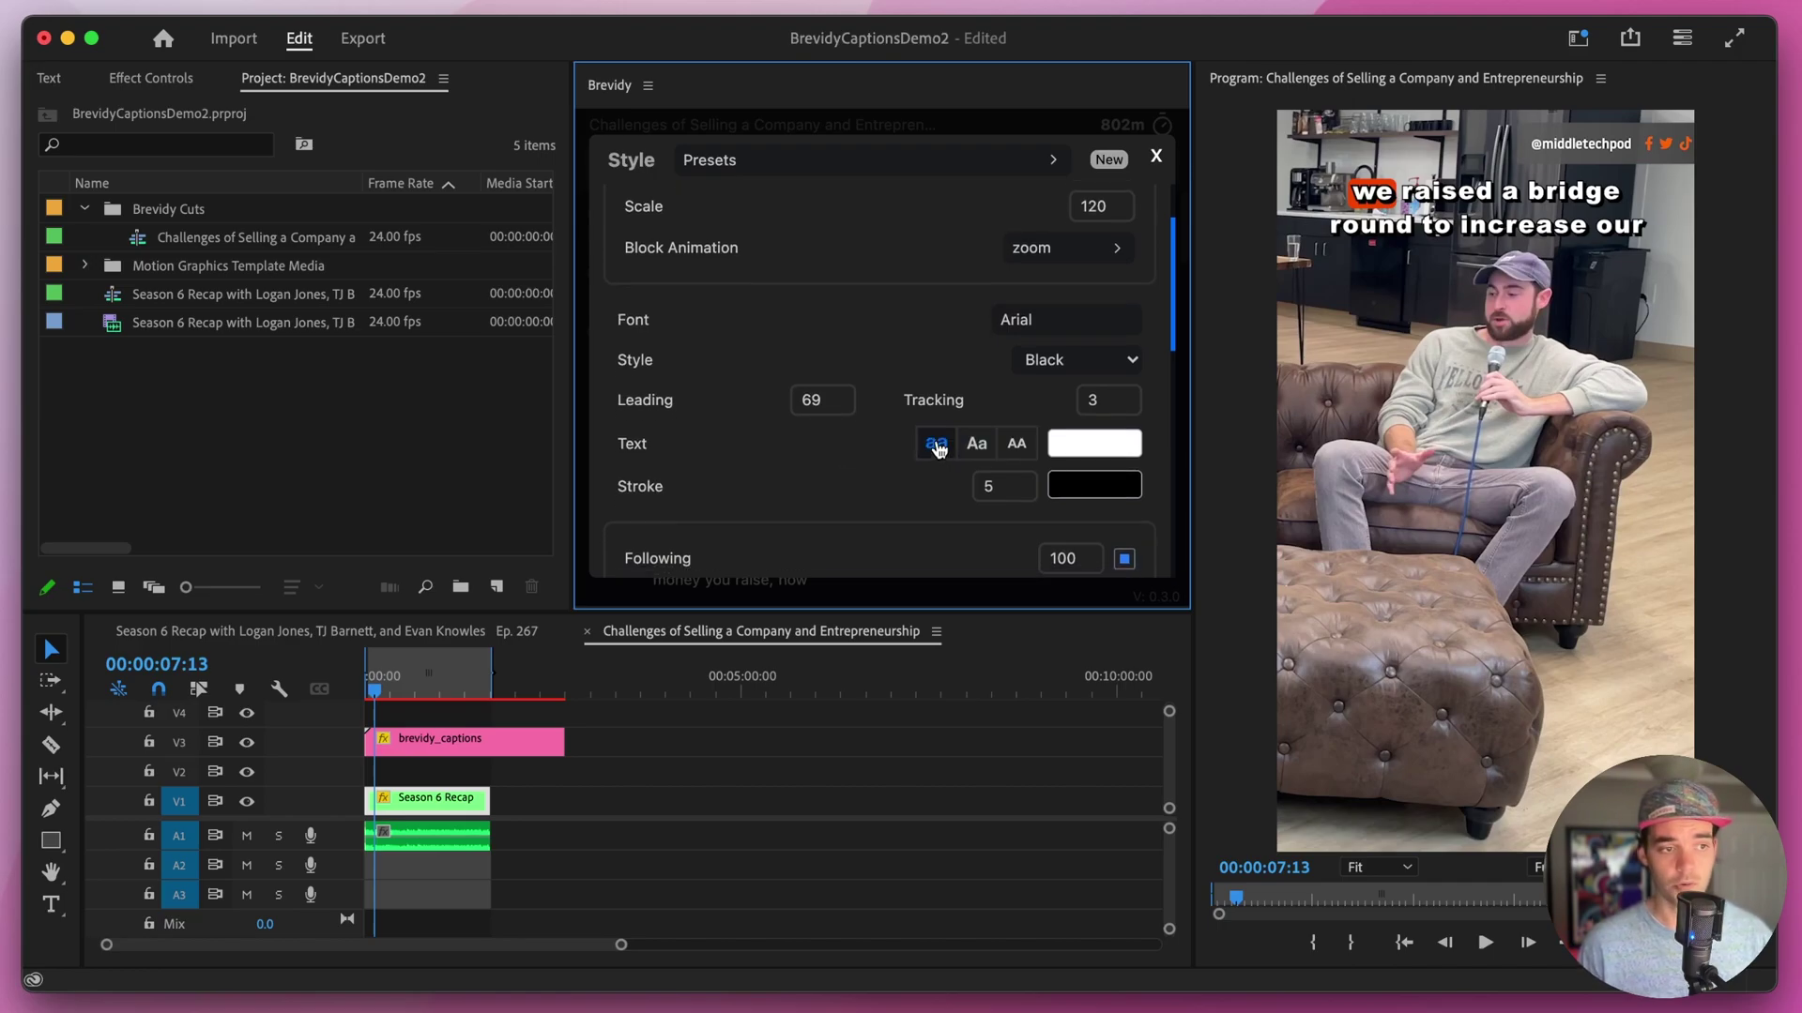
left_click(1020, 448)
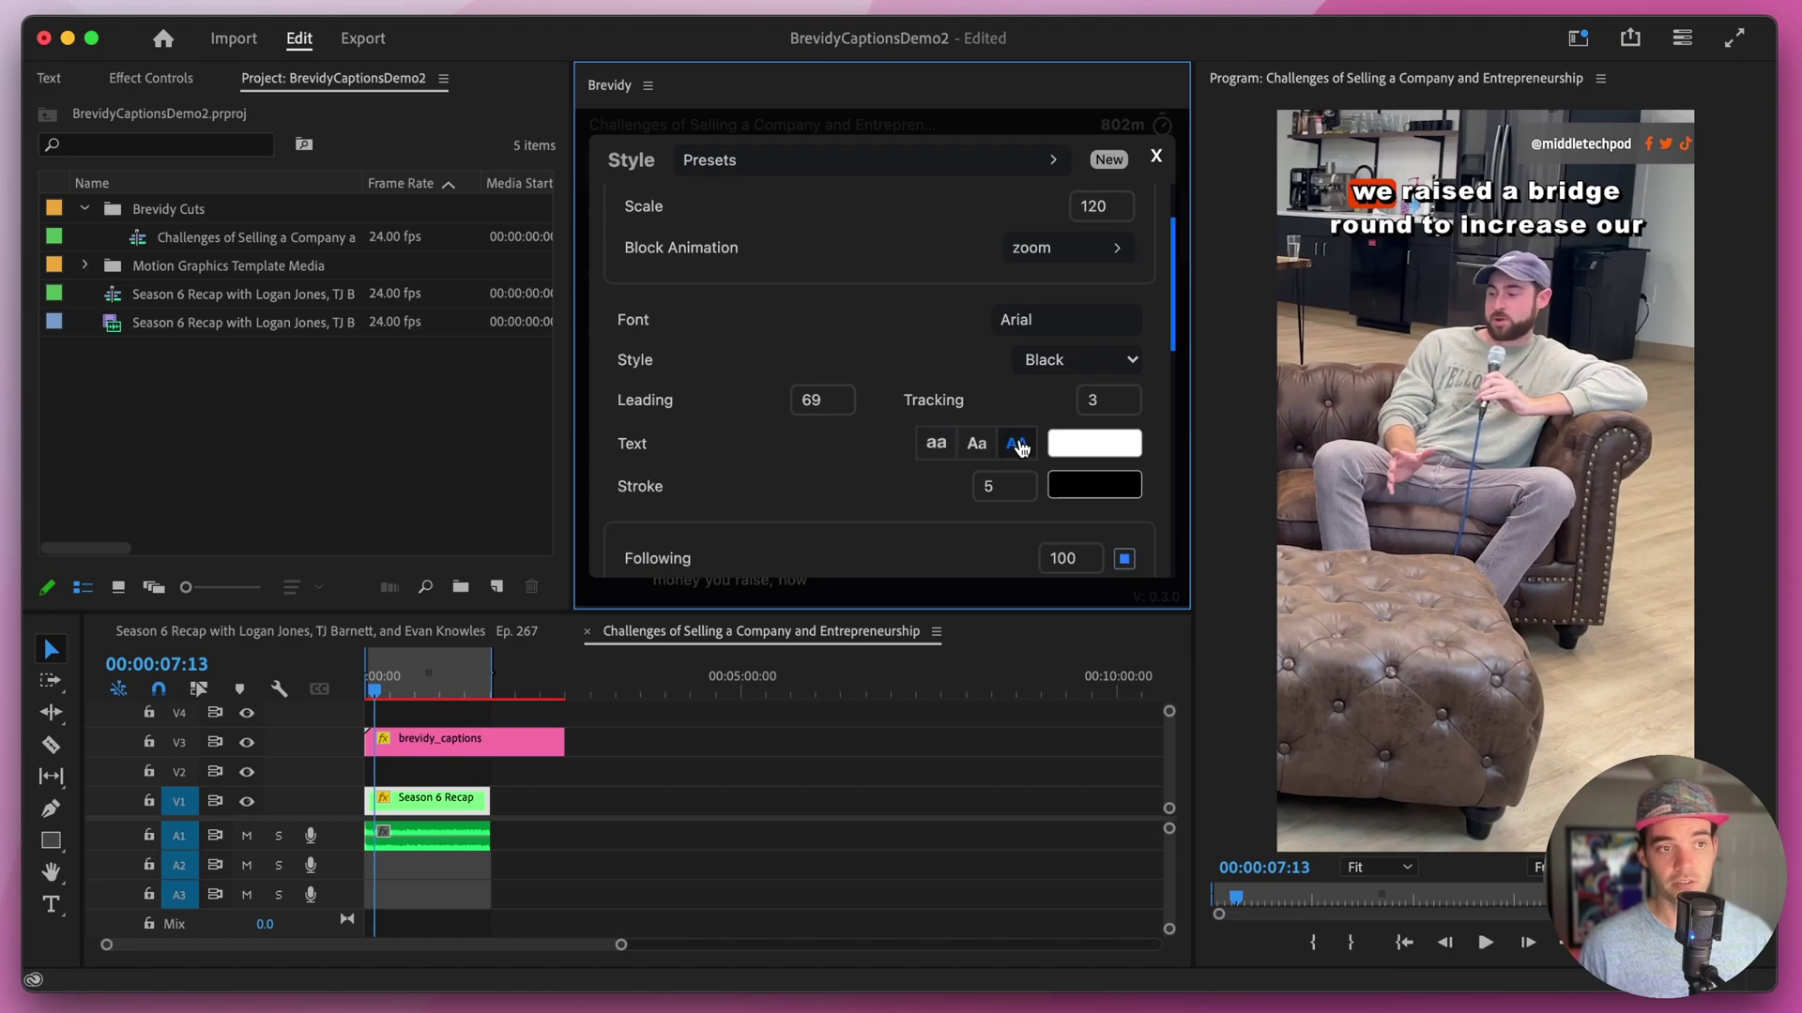
left_click(976, 452)
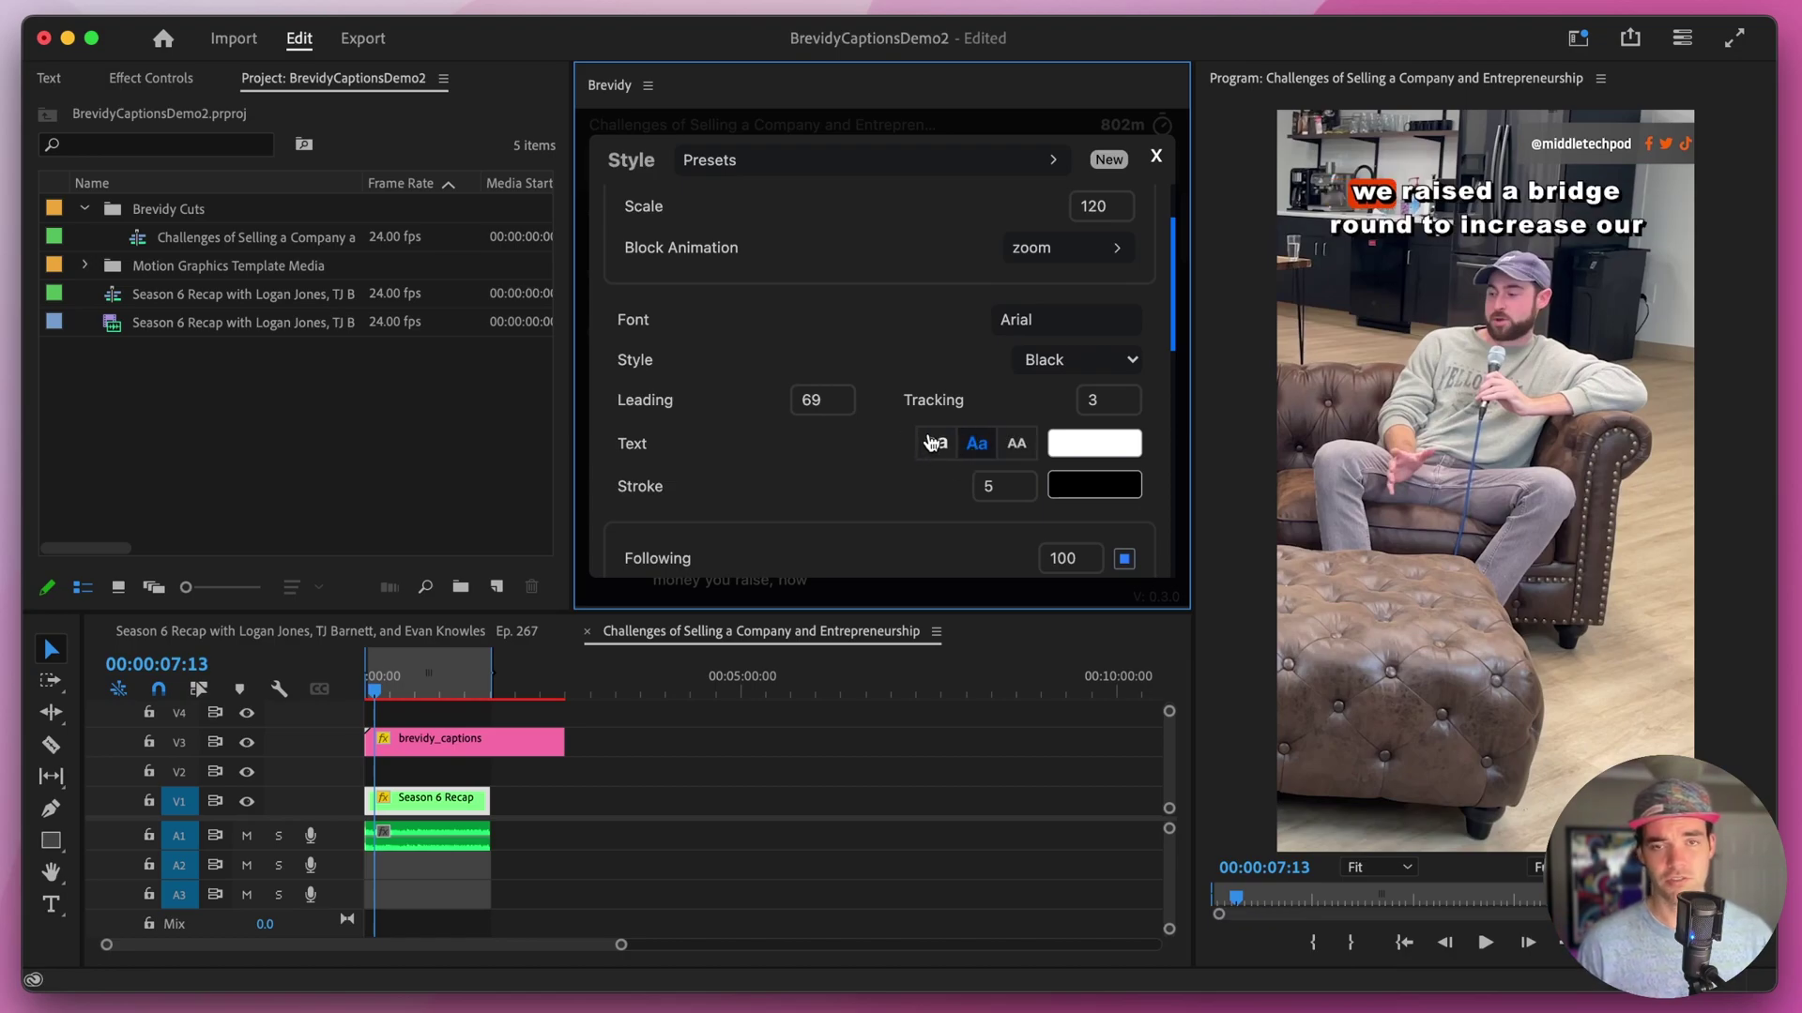
- Try red #e50d0d as the caption text colour and return it to white
left_click(1079, 445)
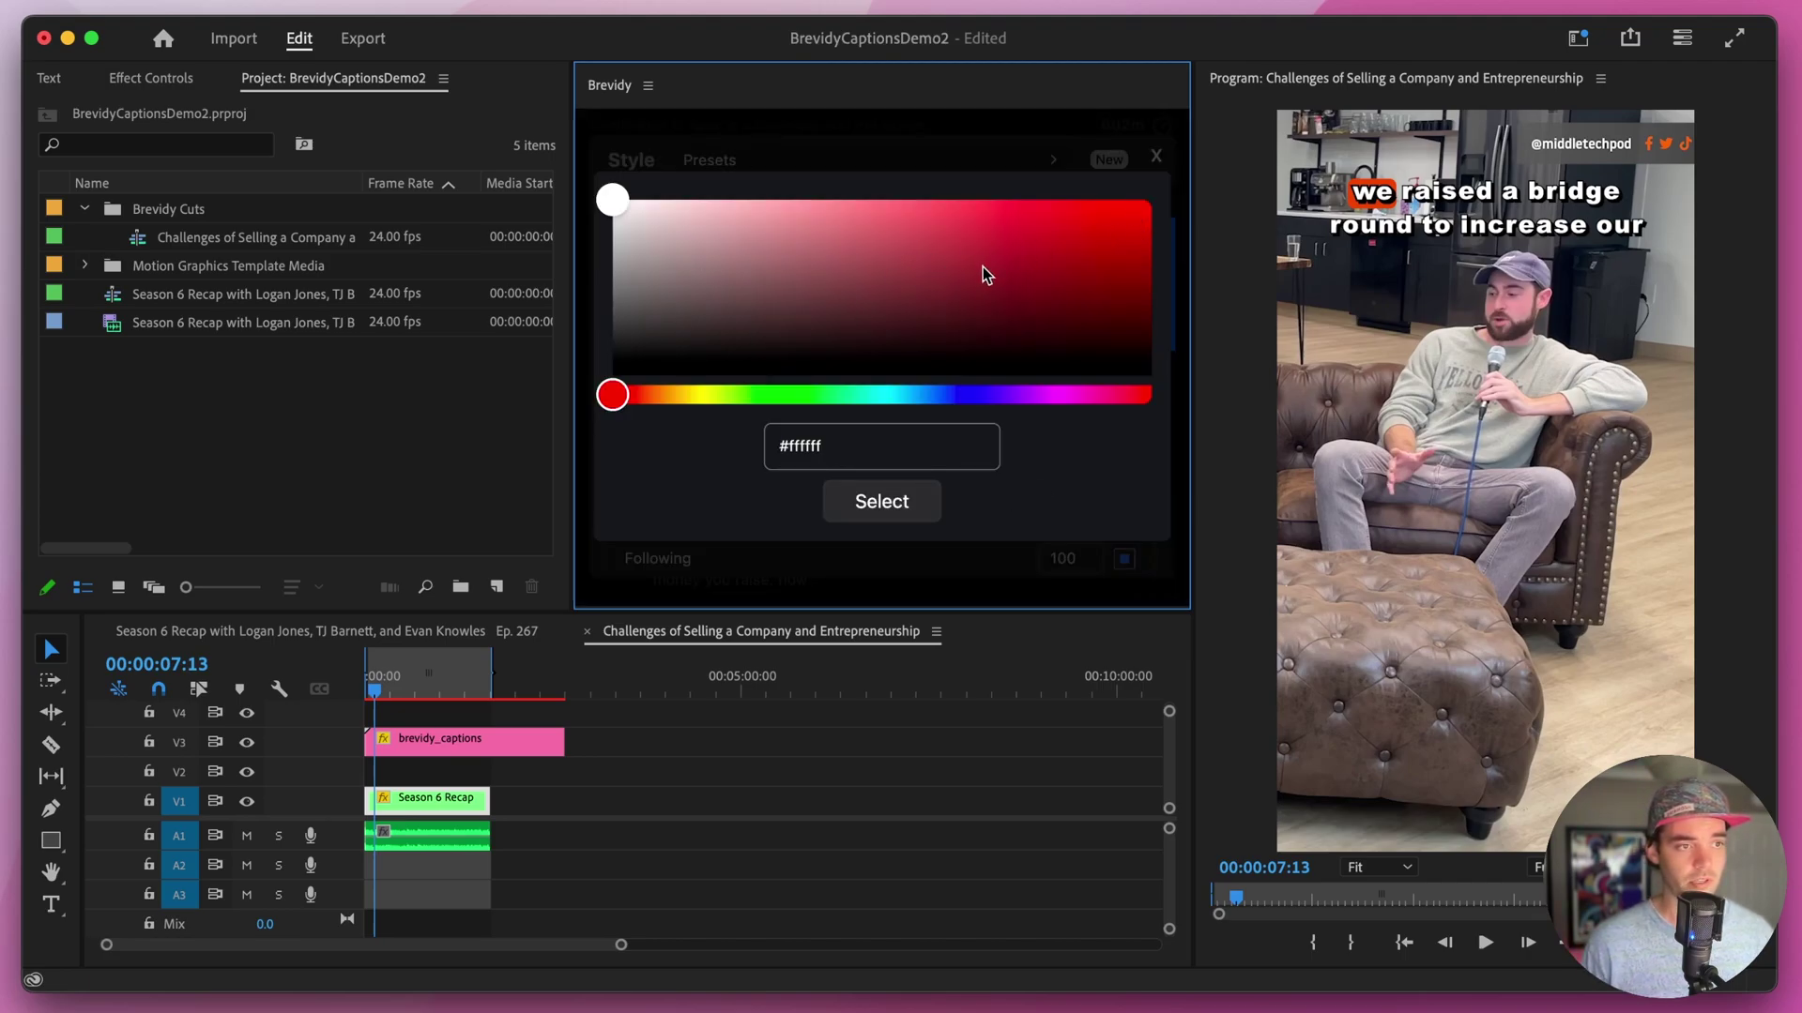
left_click_drag(982, 266, 1121, 217)
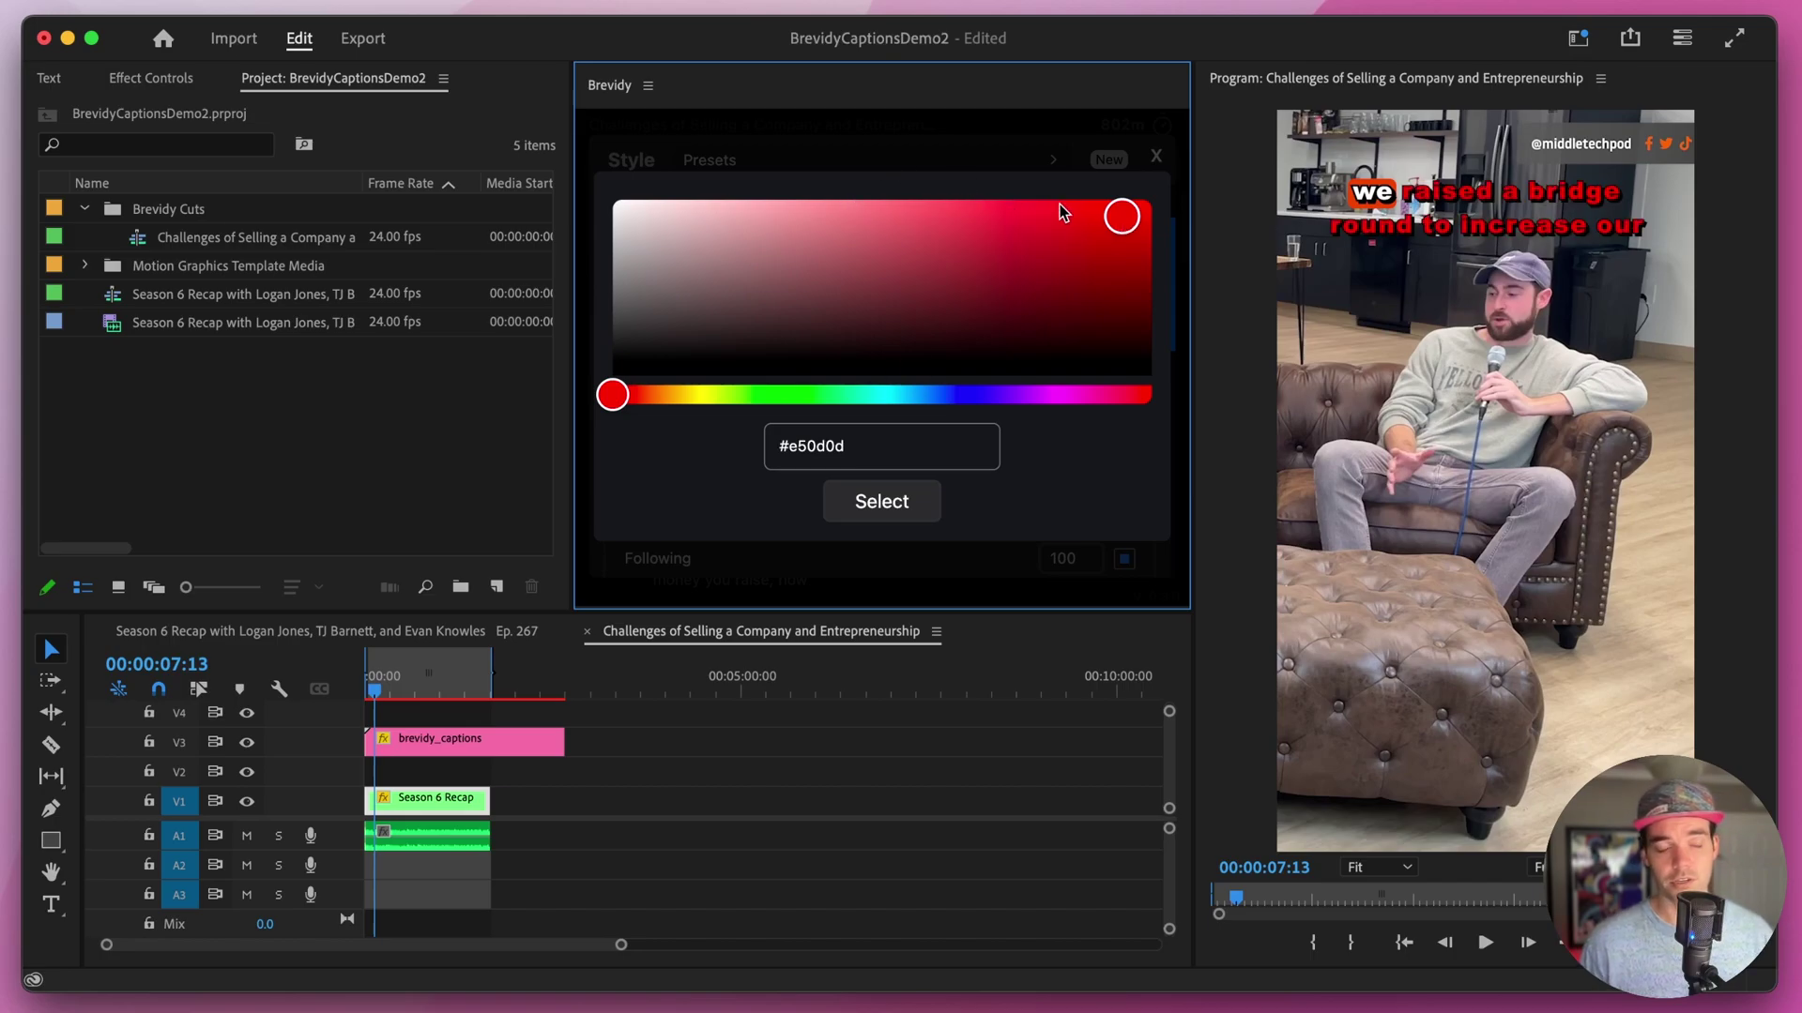
key("Return")
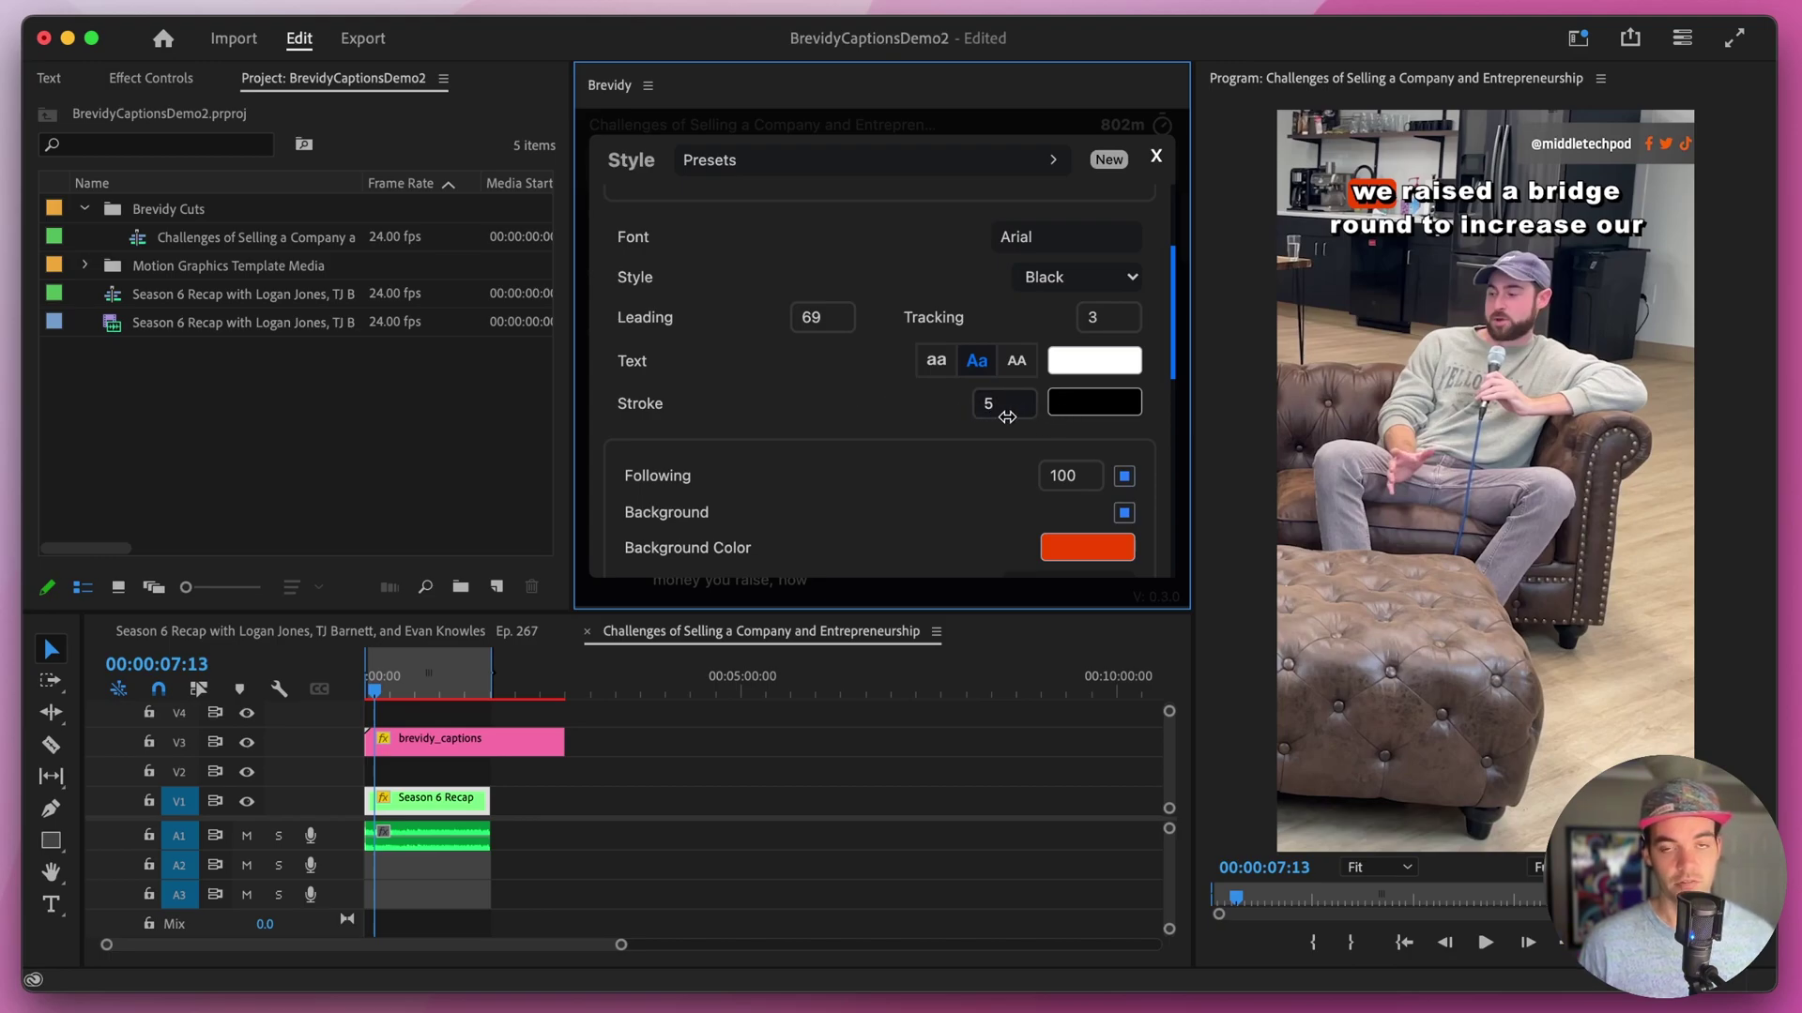
- Turn off the Following text, play the captions to preview it, and turn Following back on
scroll(845, 403, "down", 2)
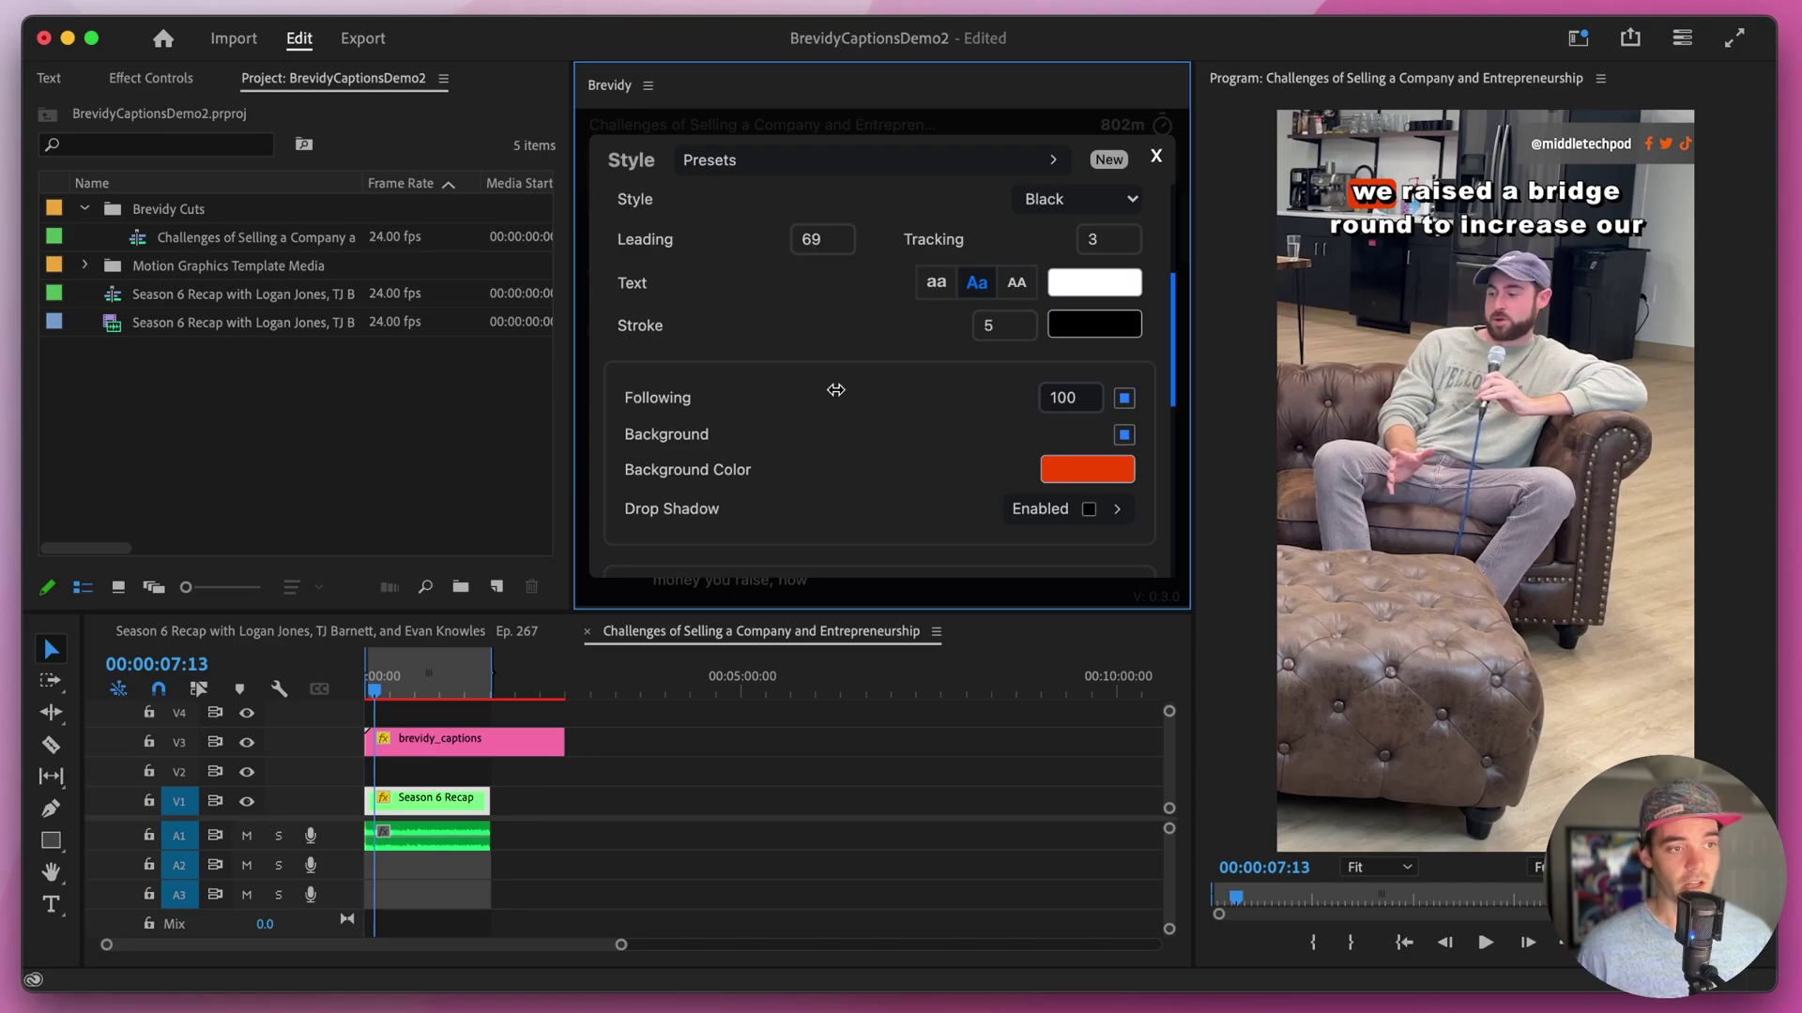
left_click(1125, 399)
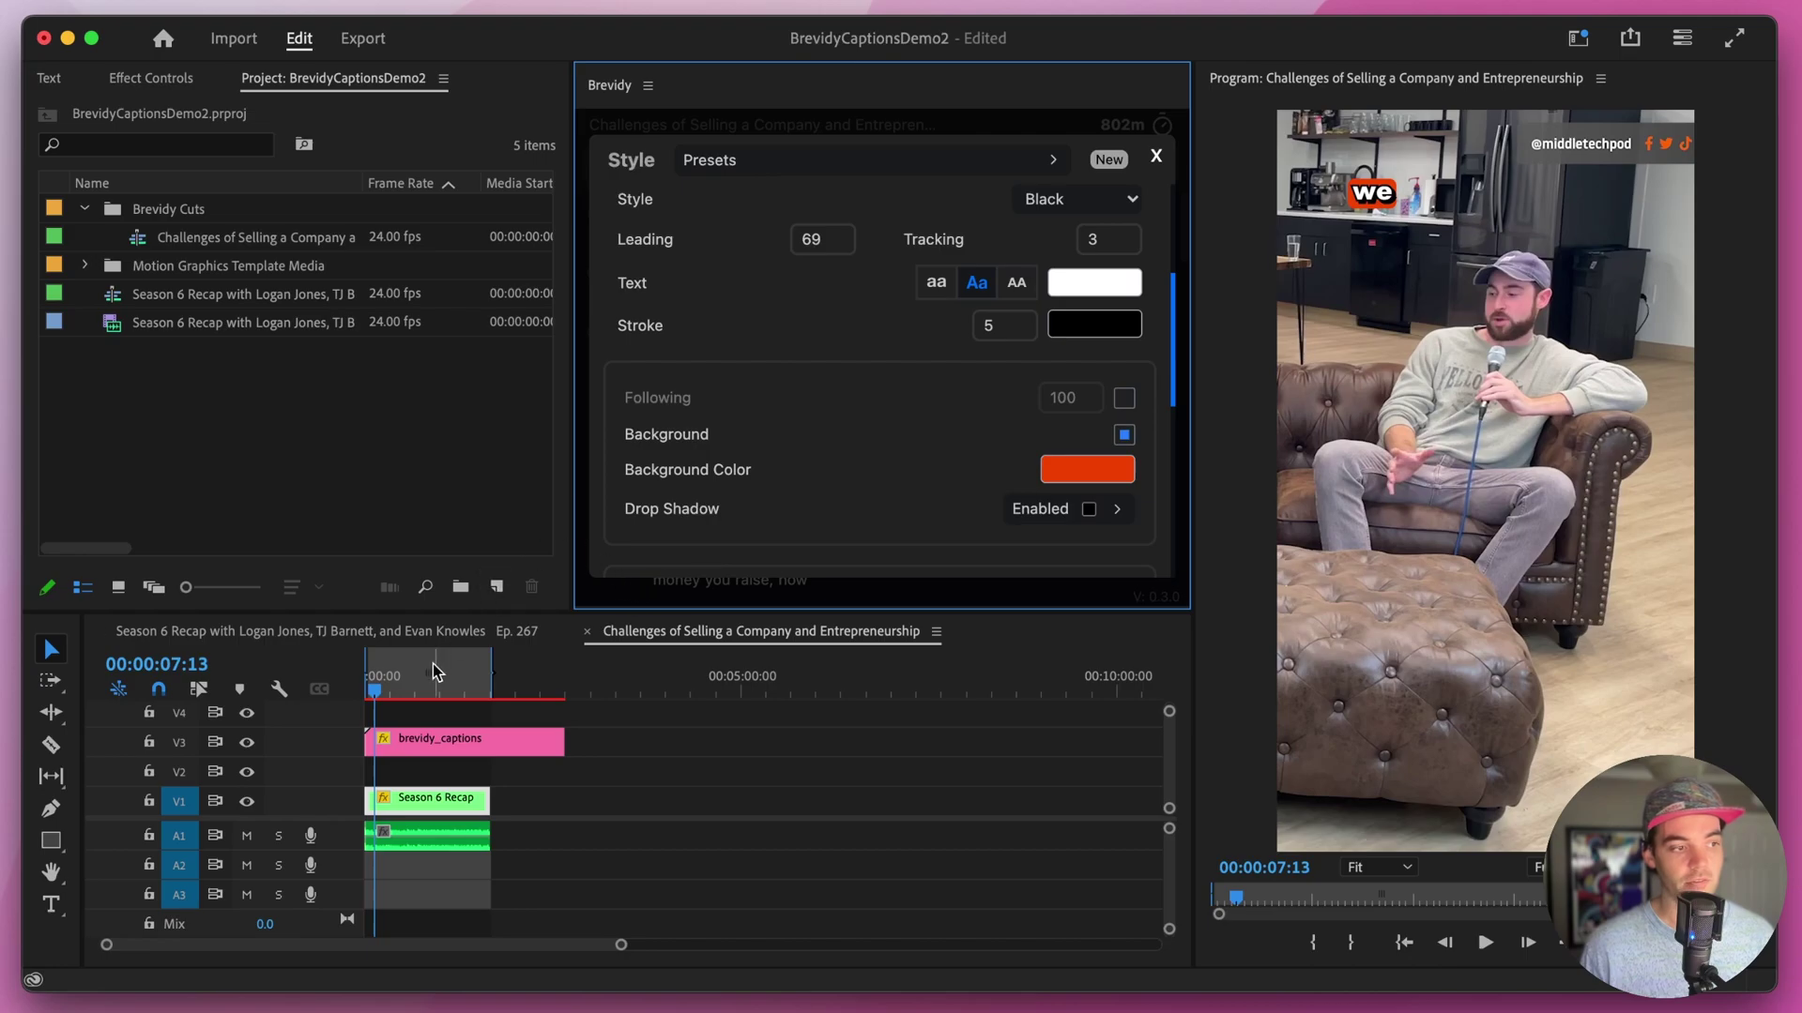
left_click(375, 699)
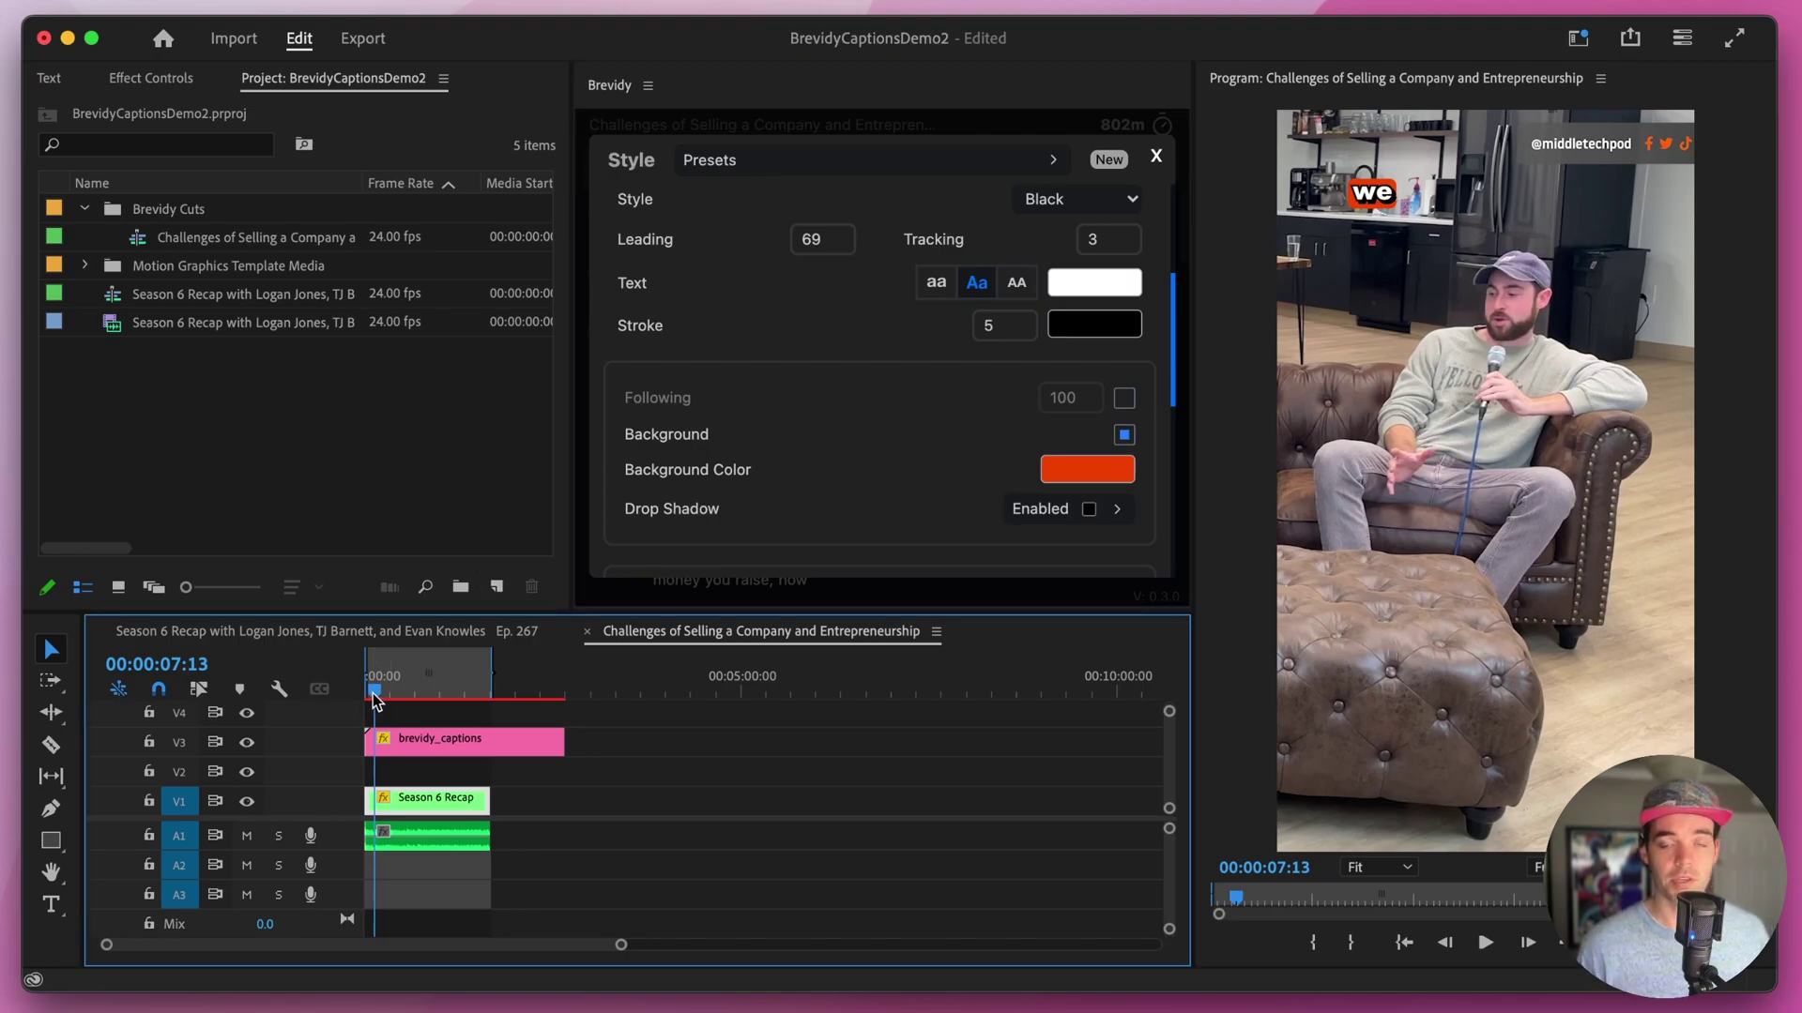
key("space")
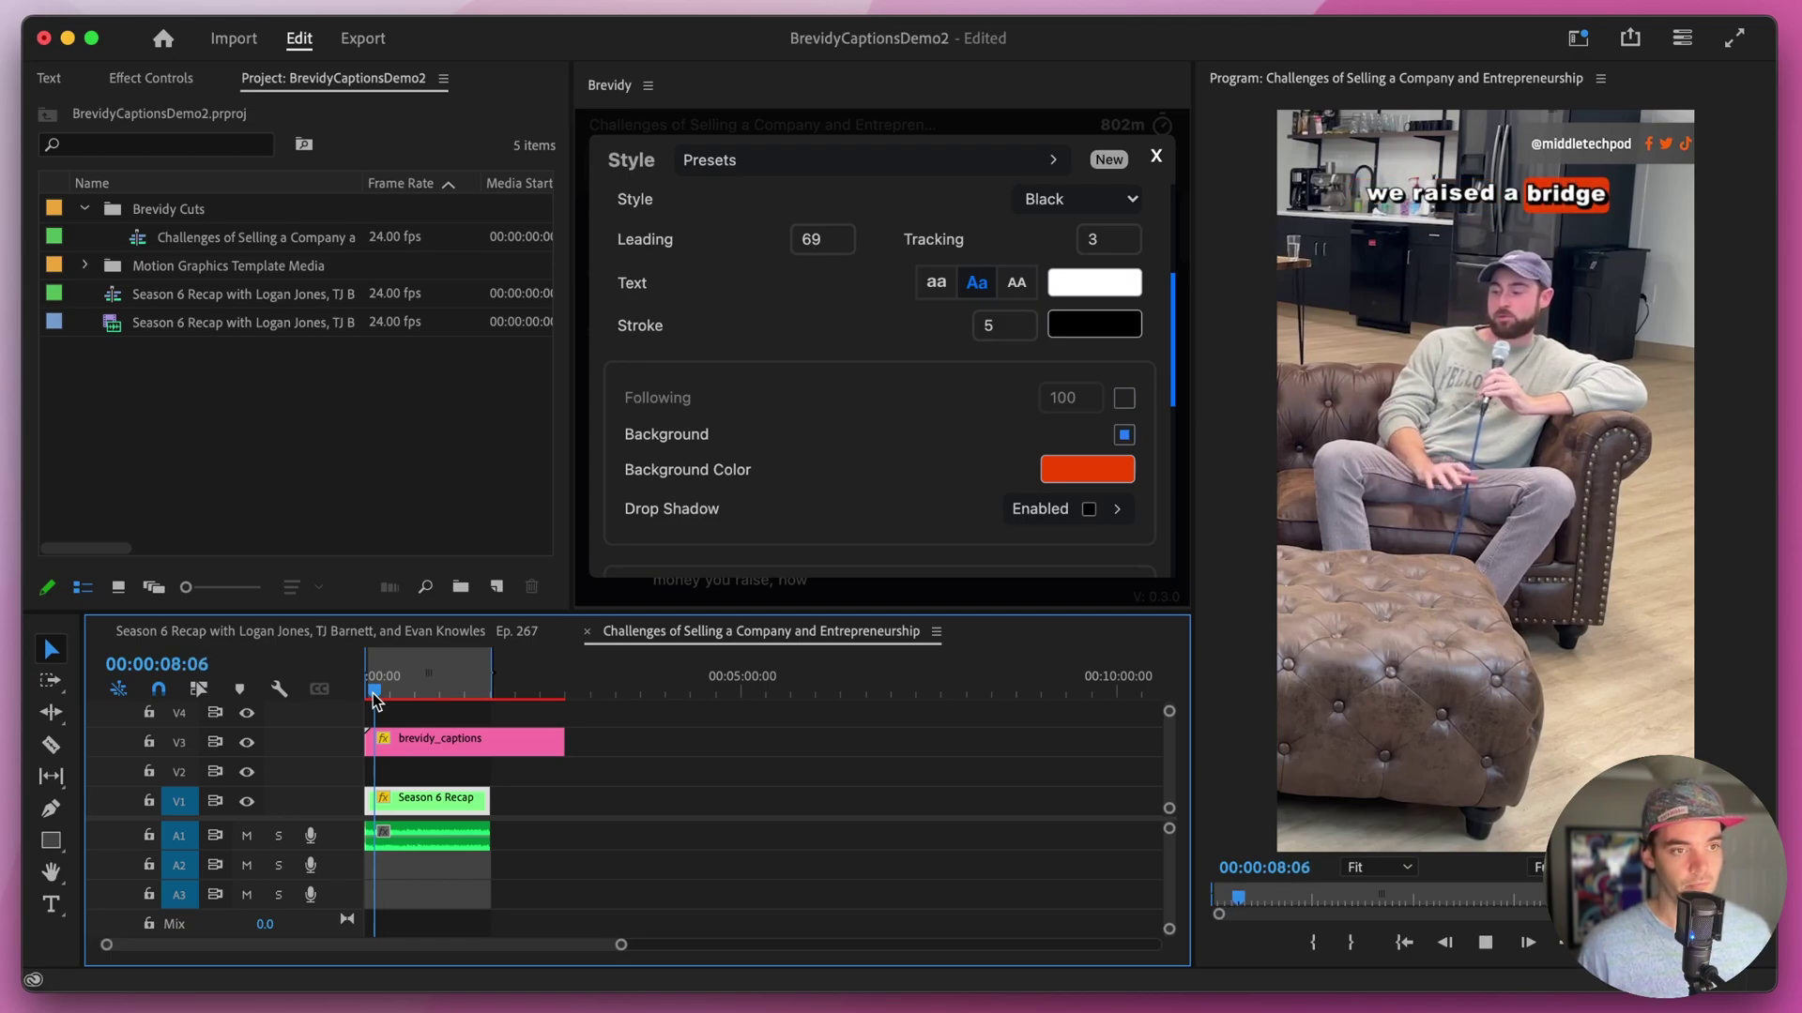
key("space")
left_click(1123, 398)
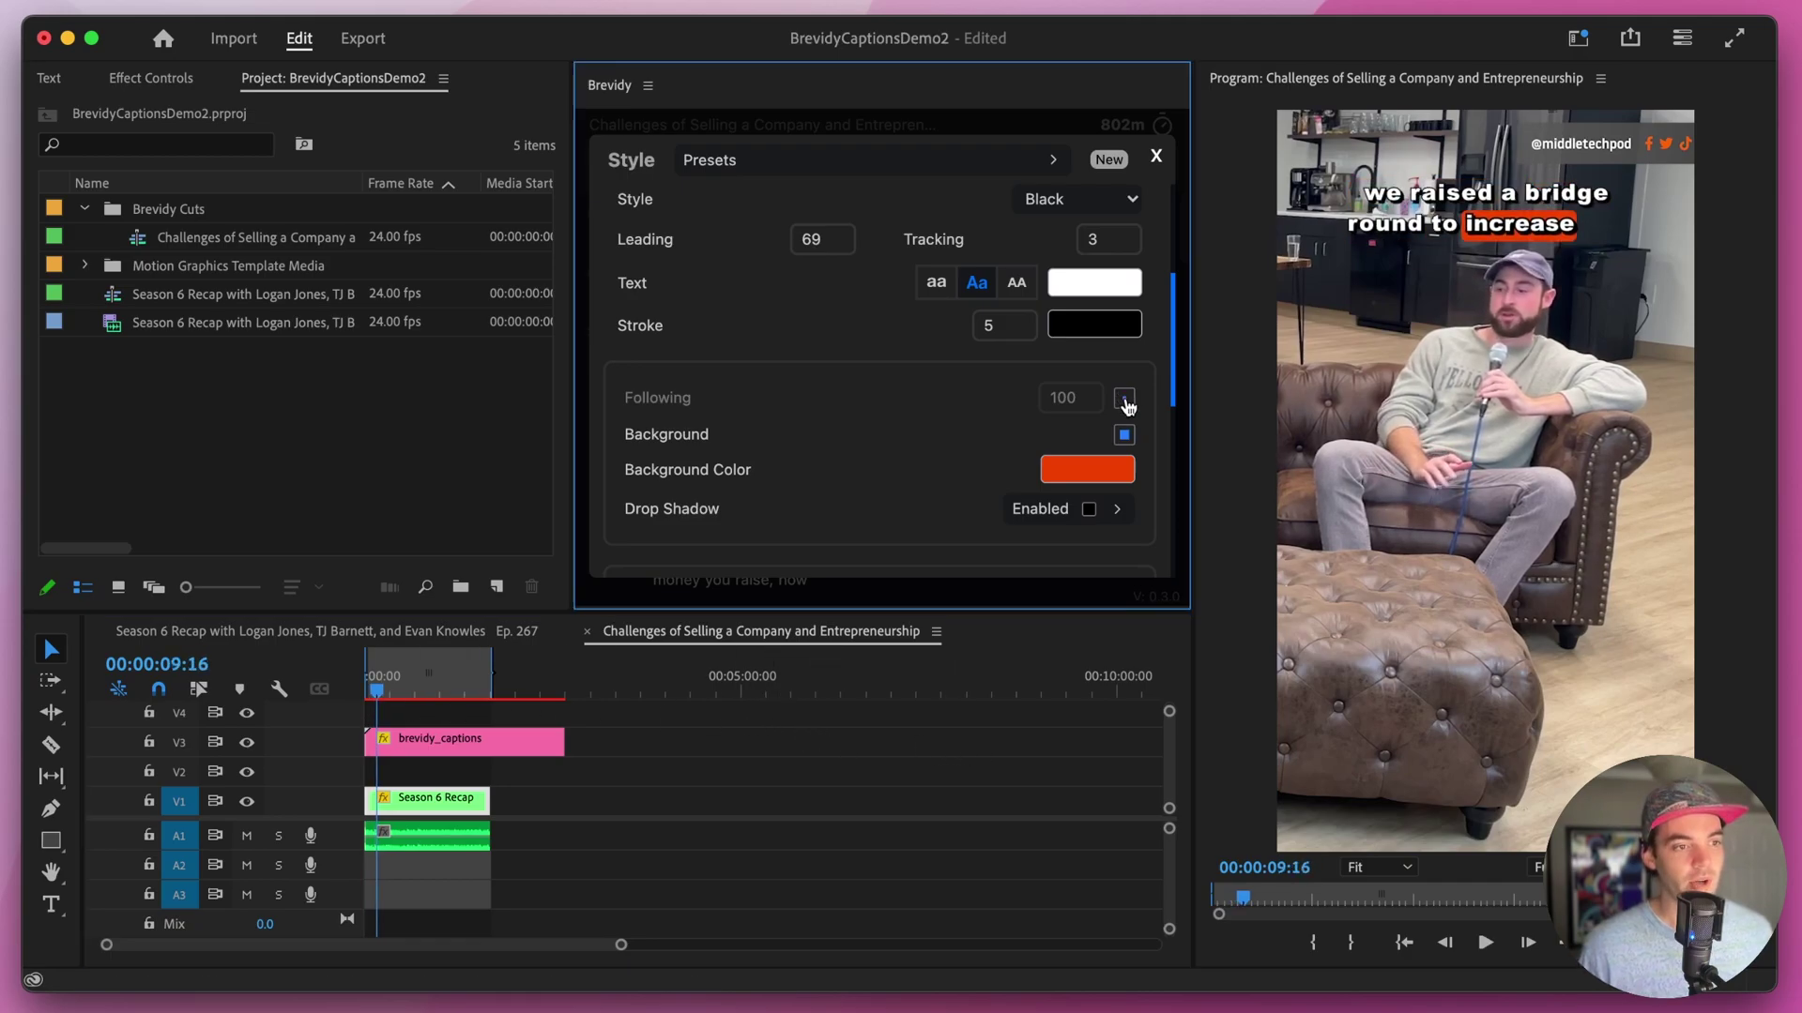
- Try a Following value of 50 and restore 100, and switch the caption background off and on again
left_click_drag(1055, 401, 915, 398)
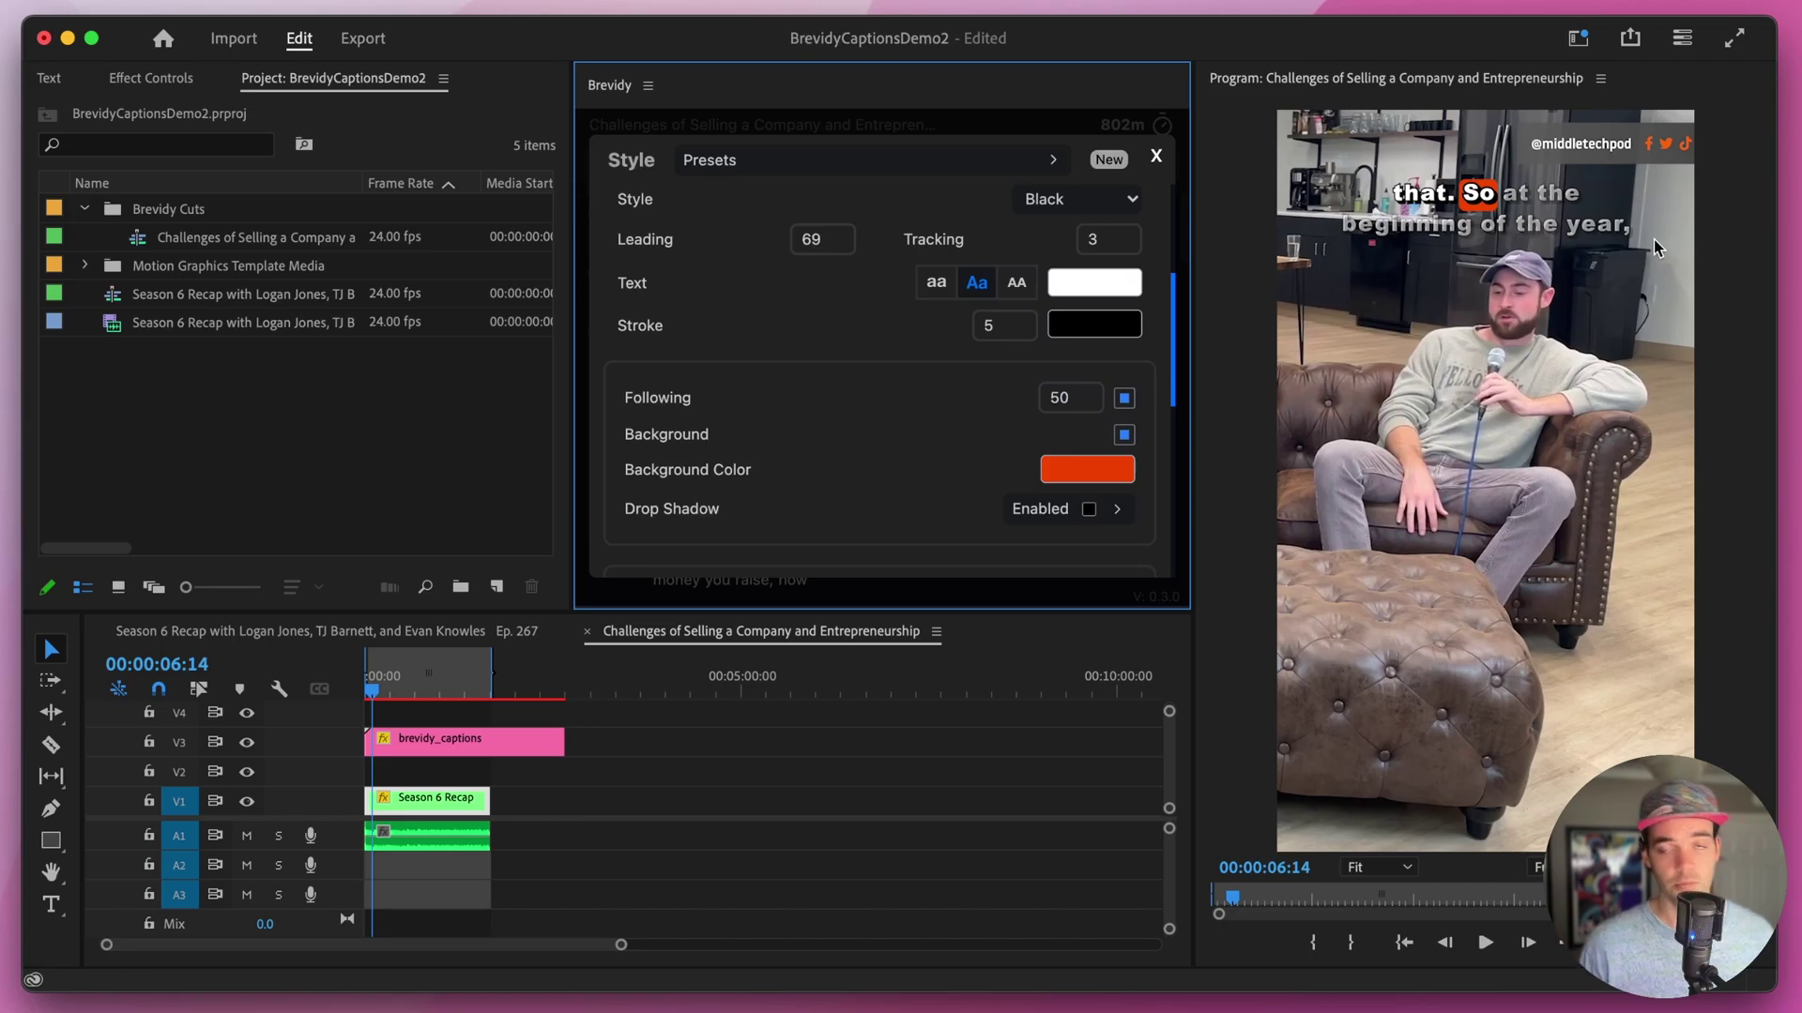
left_click_drag(1060, 398, 1153, 469)
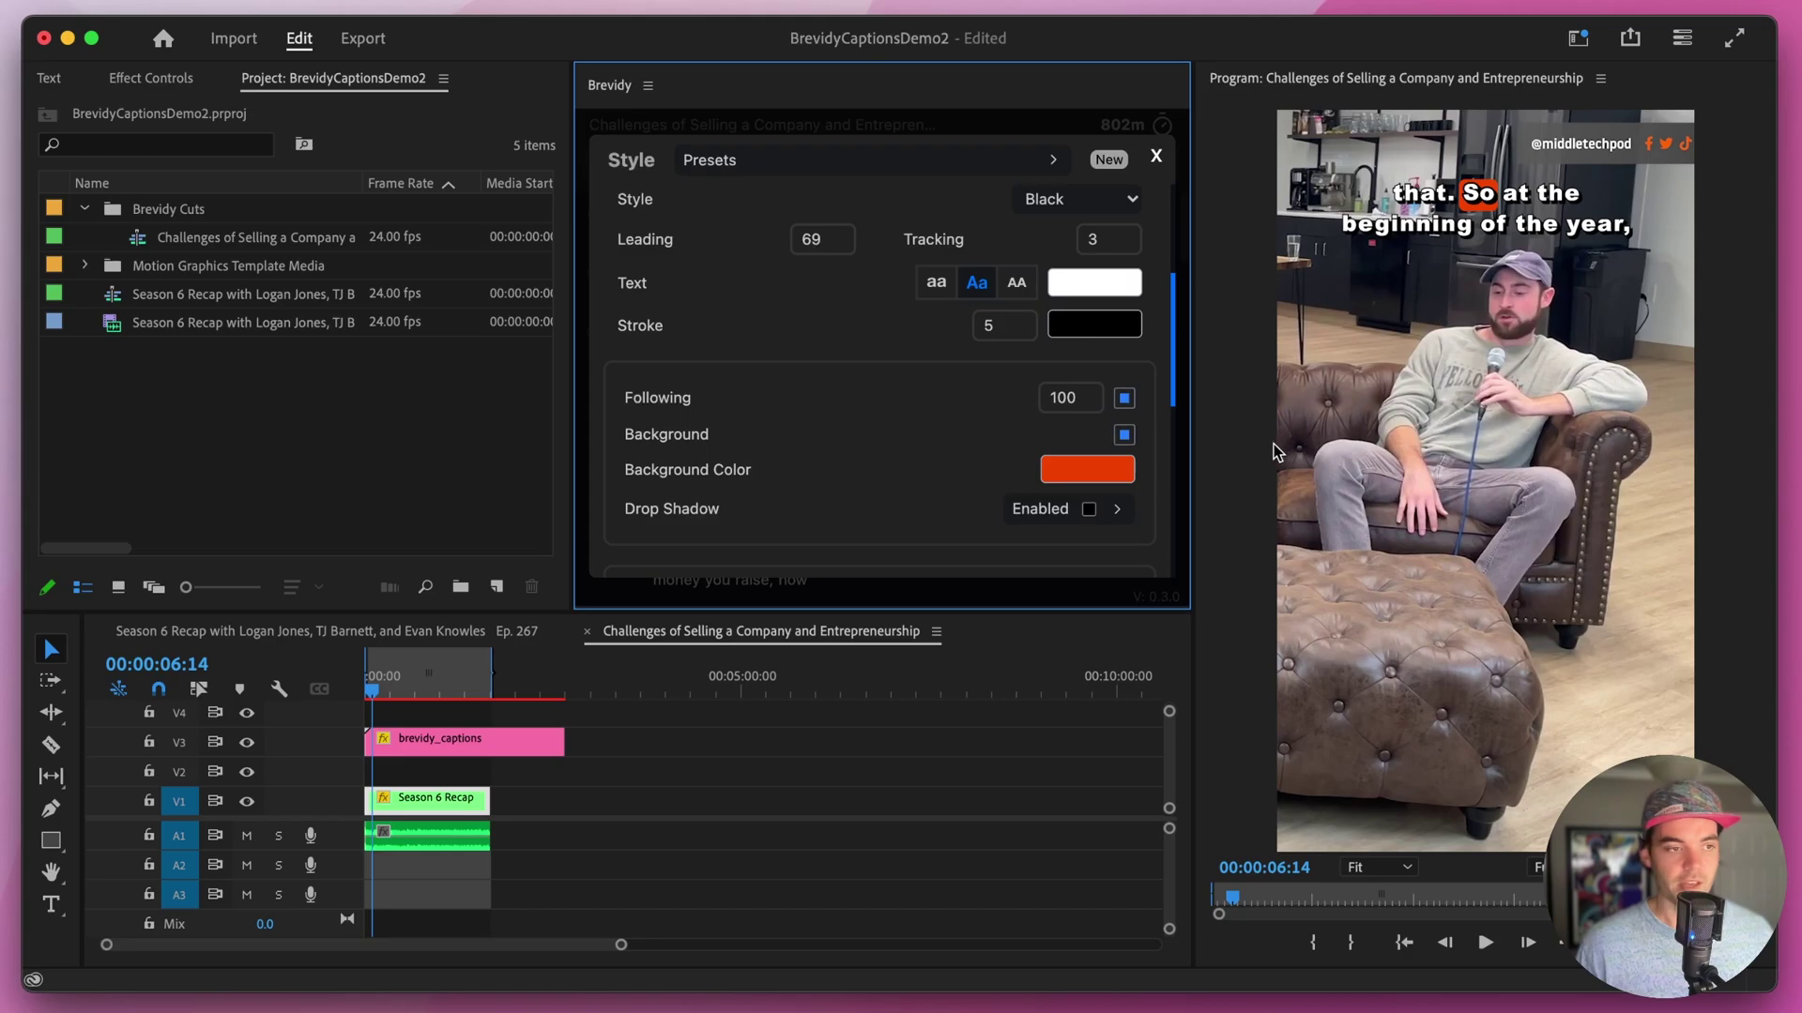
left_click(1124, 436)
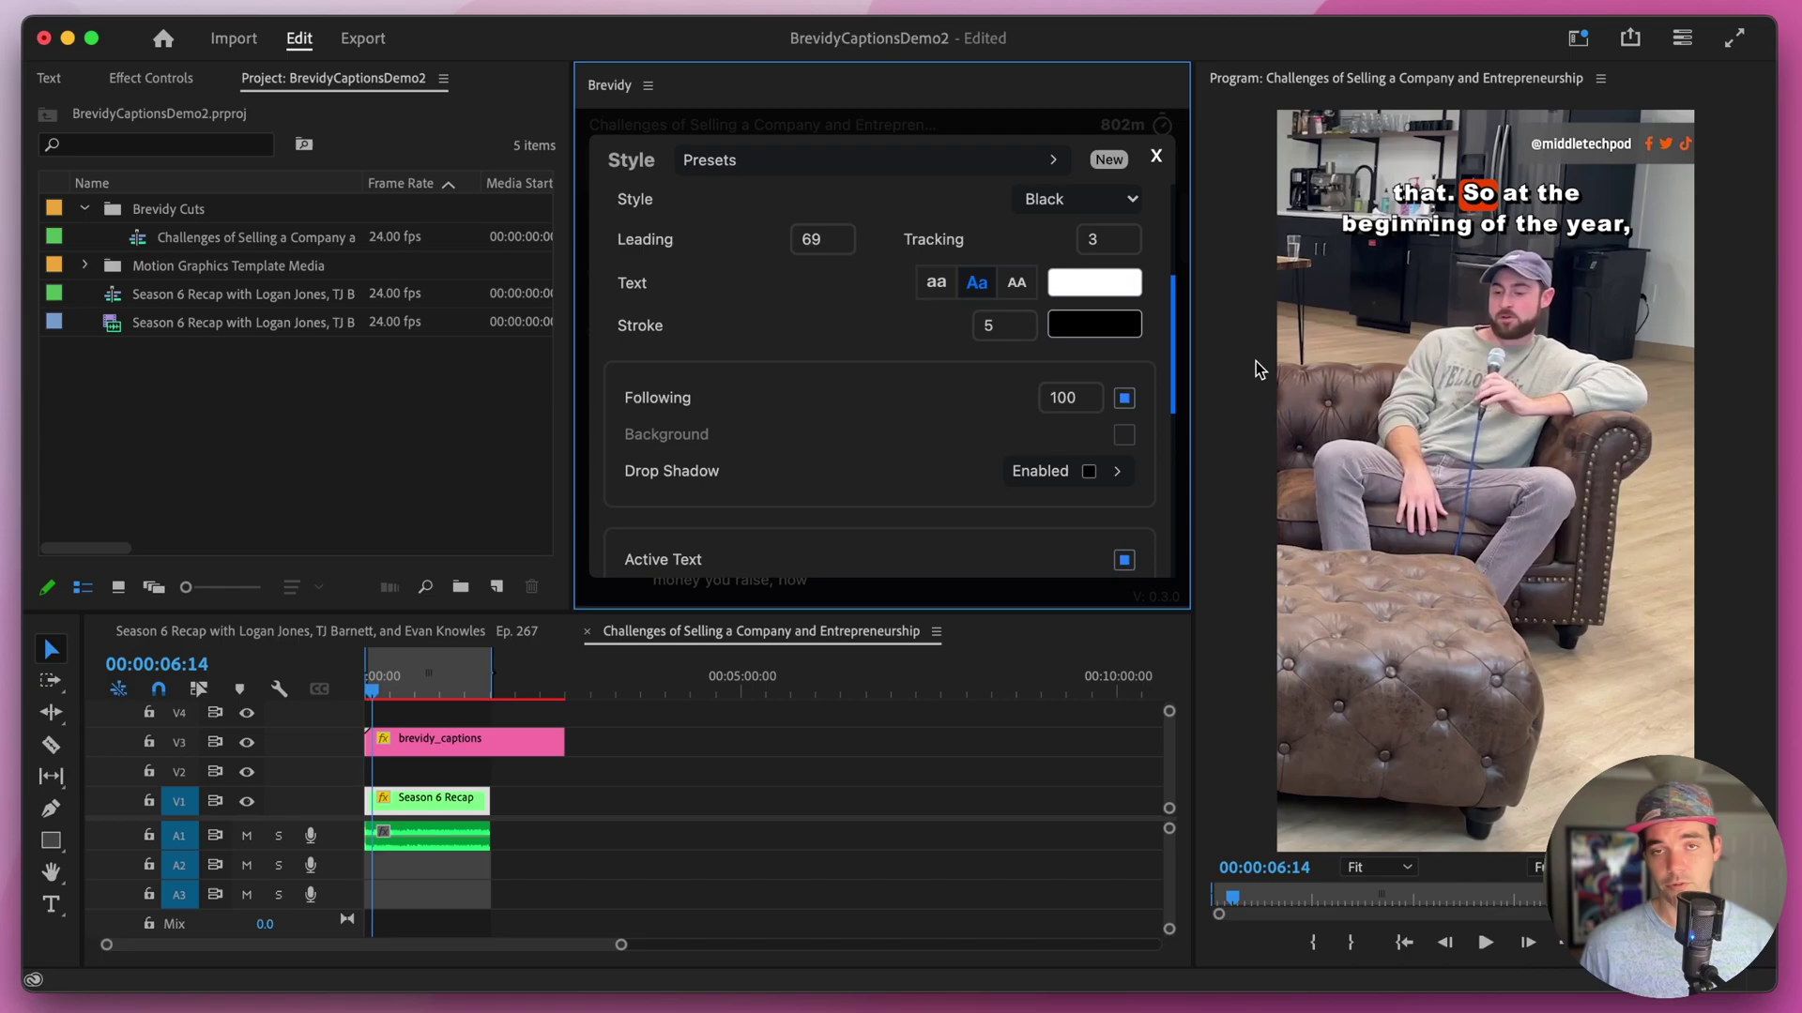
left_click(1124, 435)
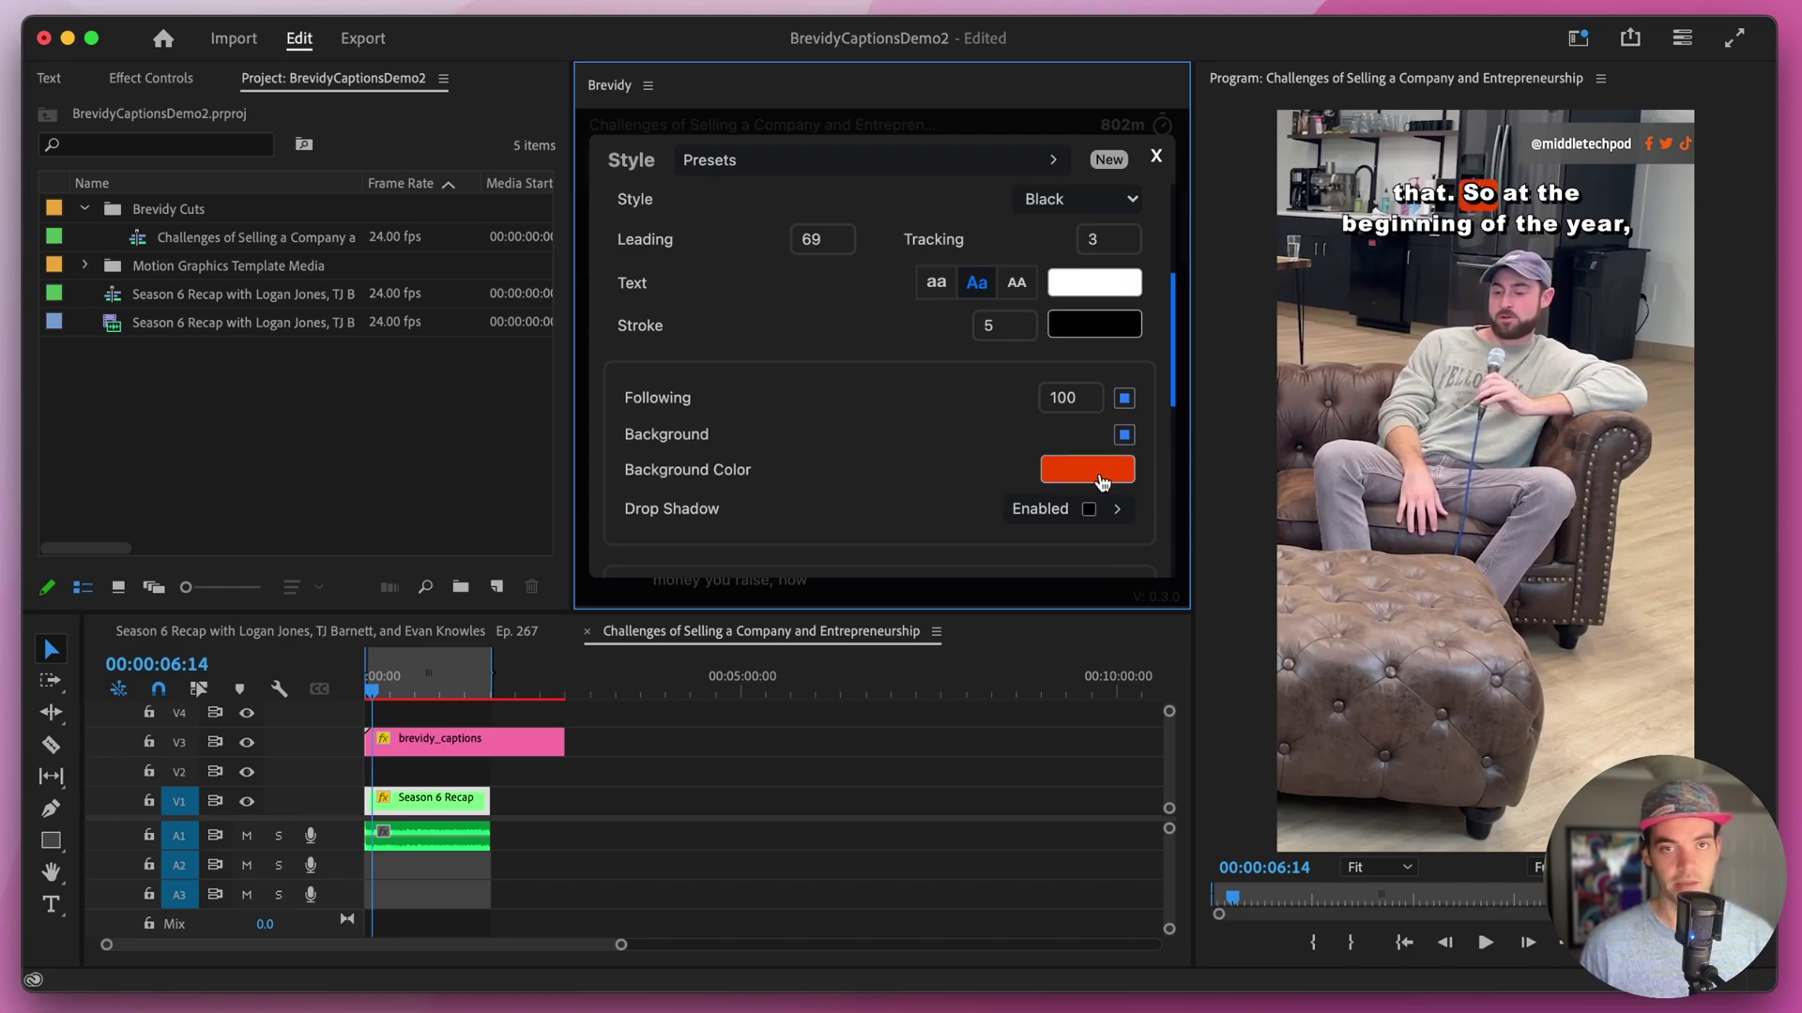
- Enable the caption drop shadow and set its colour to turquoise #2affe0
scroll(1018, 362, "down", 3)
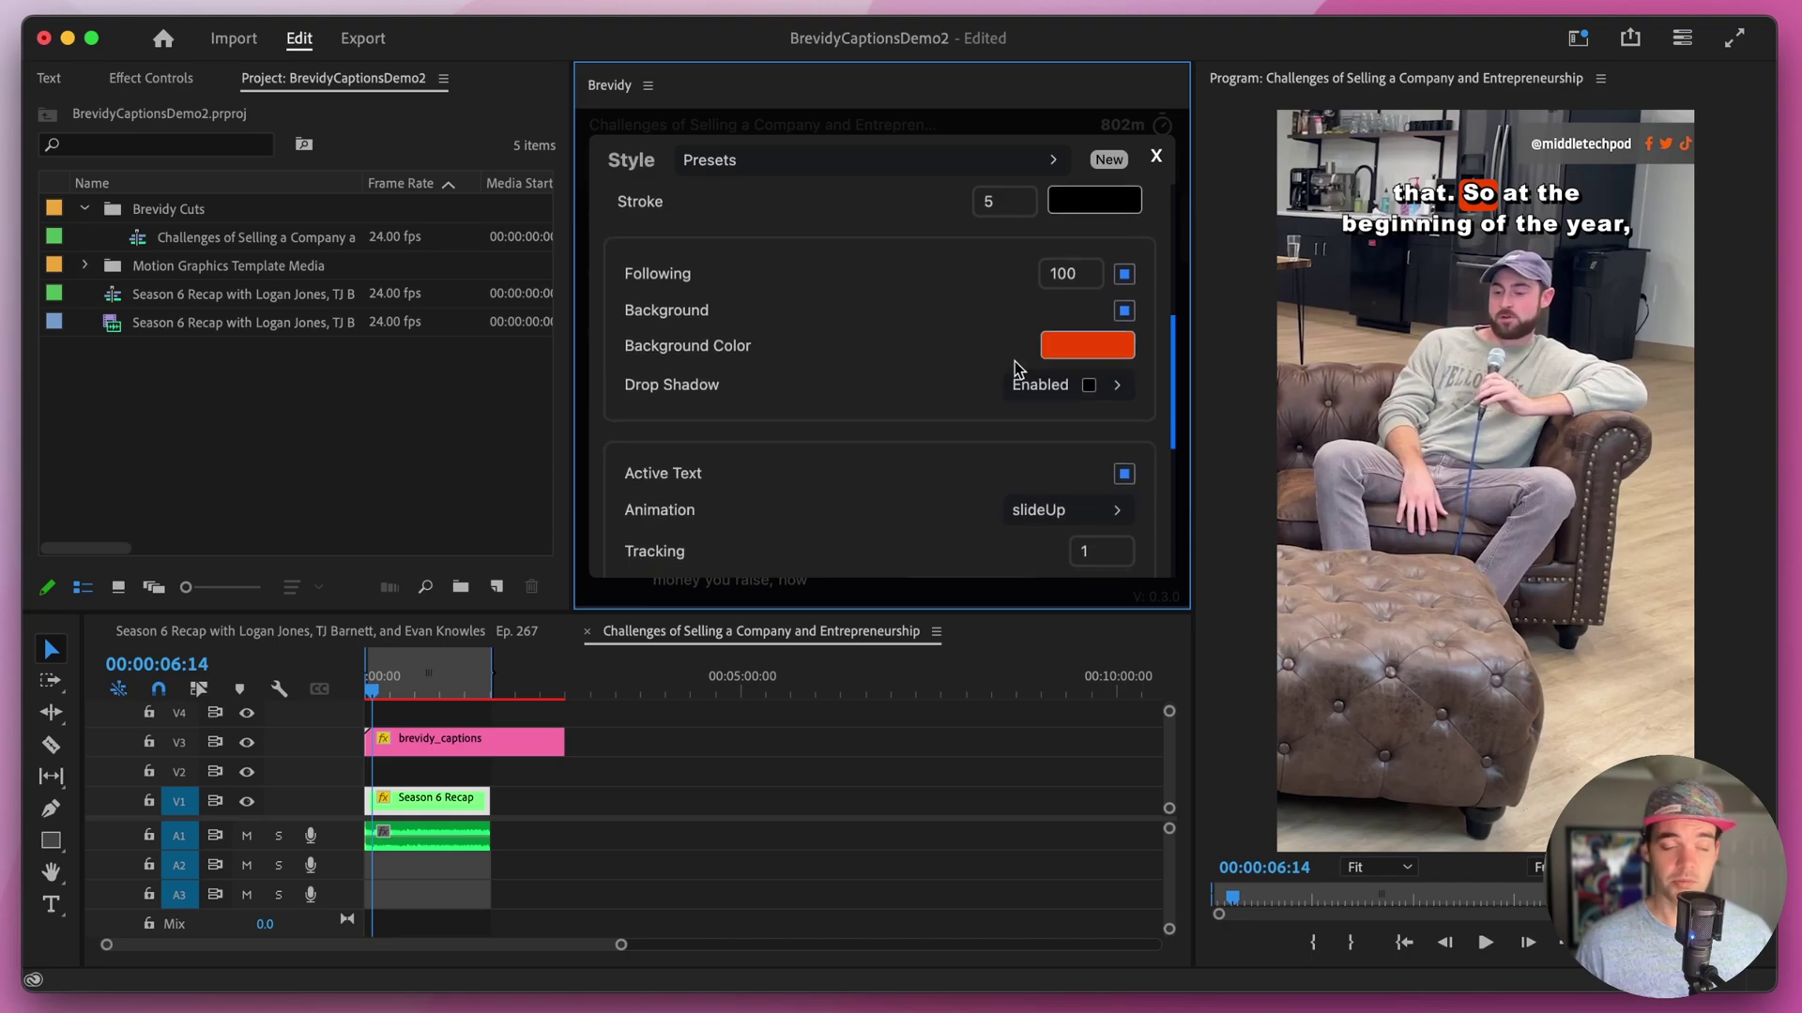
left_click(1076, 387)
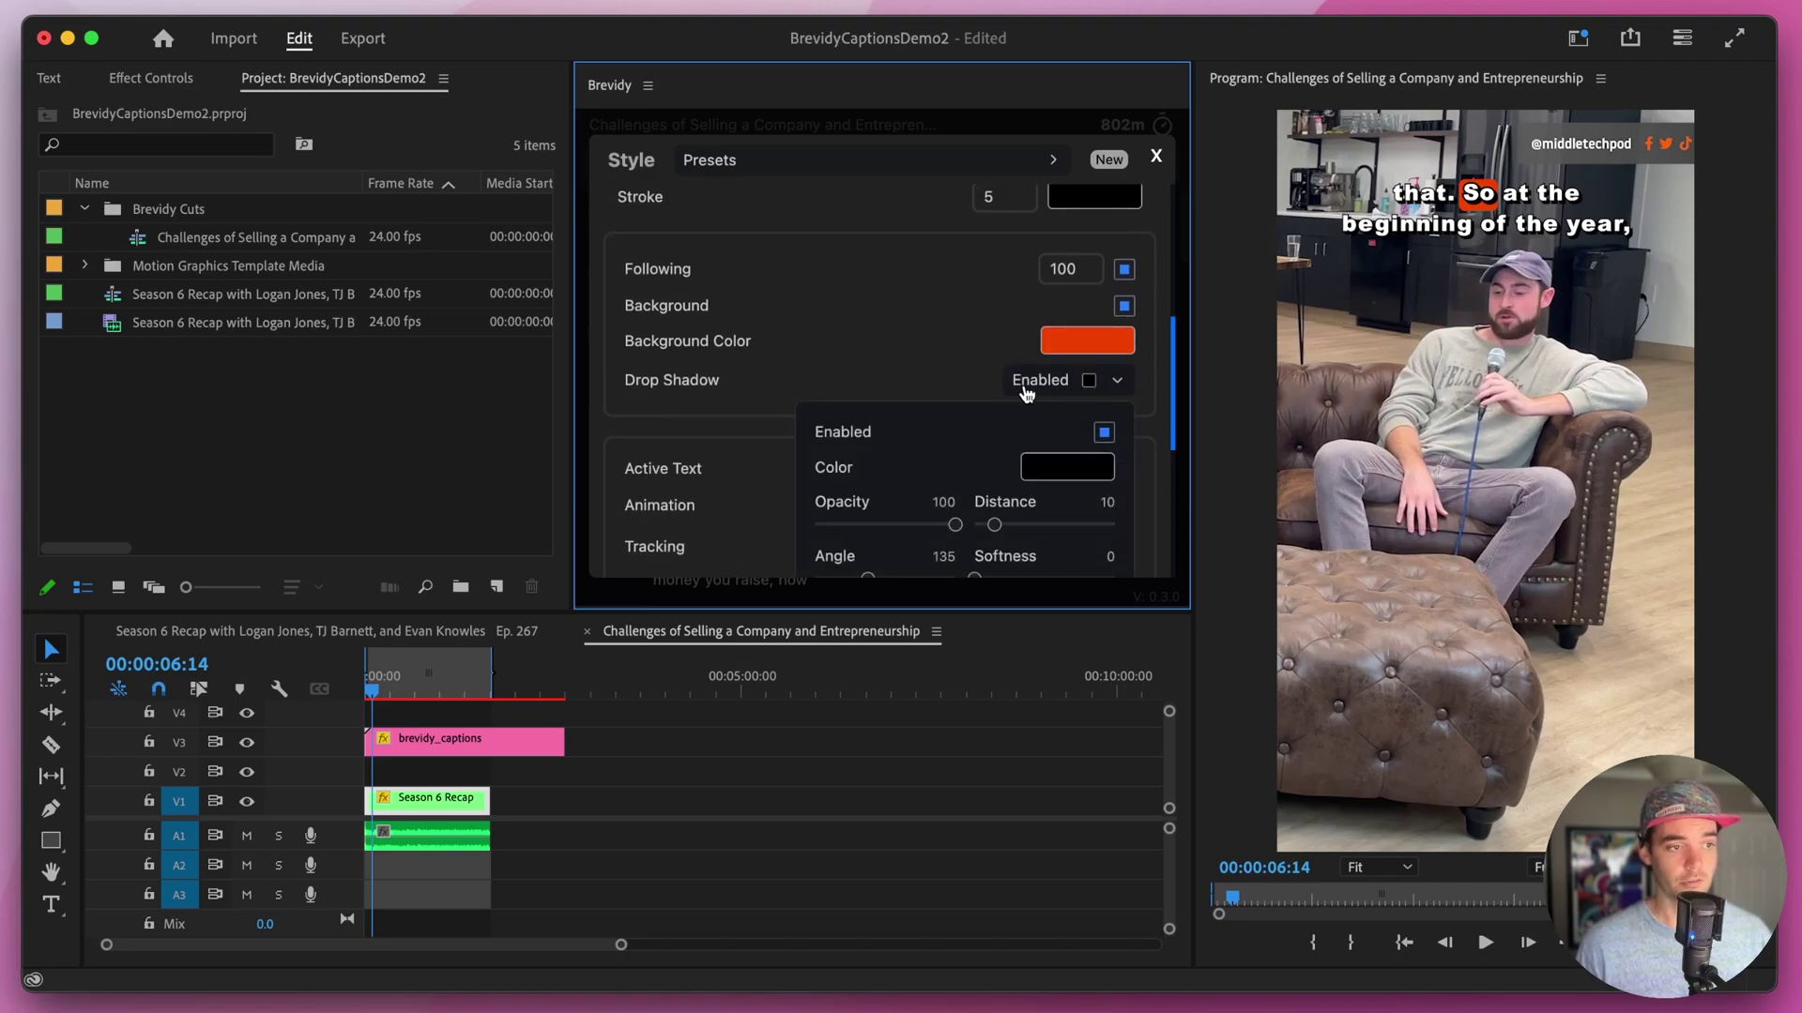
scroll(1033, 402, "down", 1)
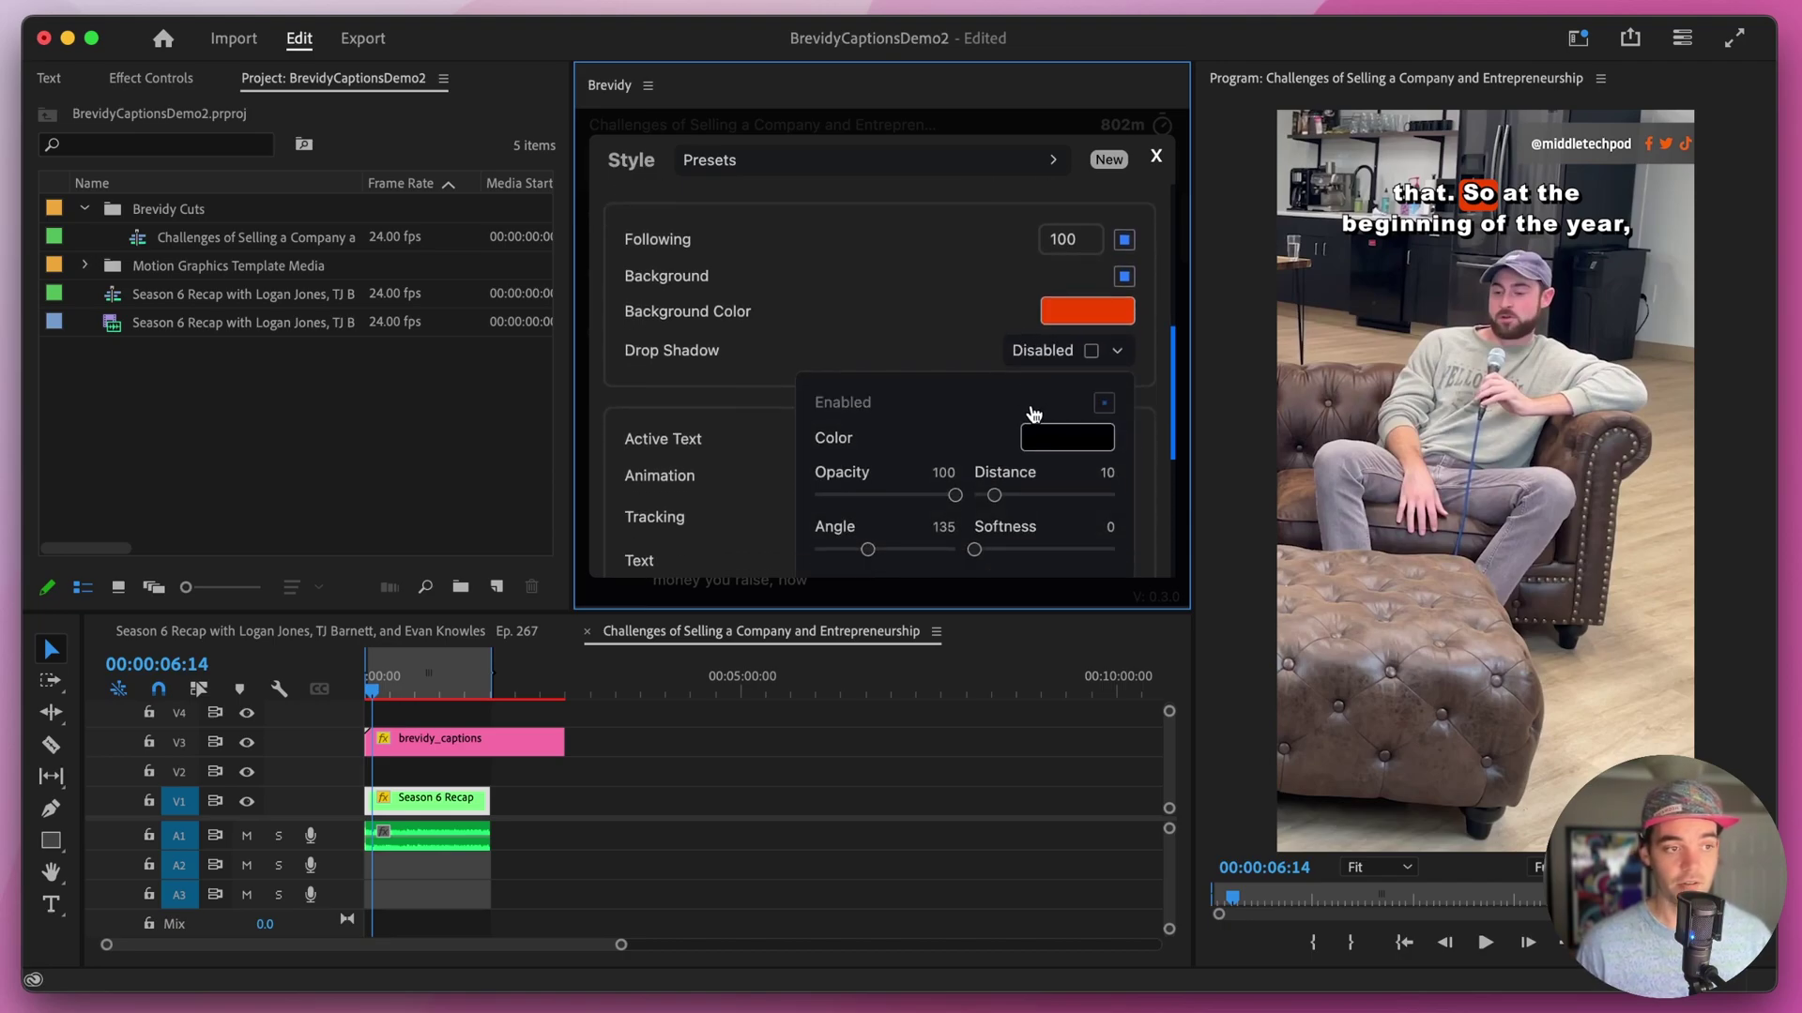
scroll(937, 401, "down", 1)
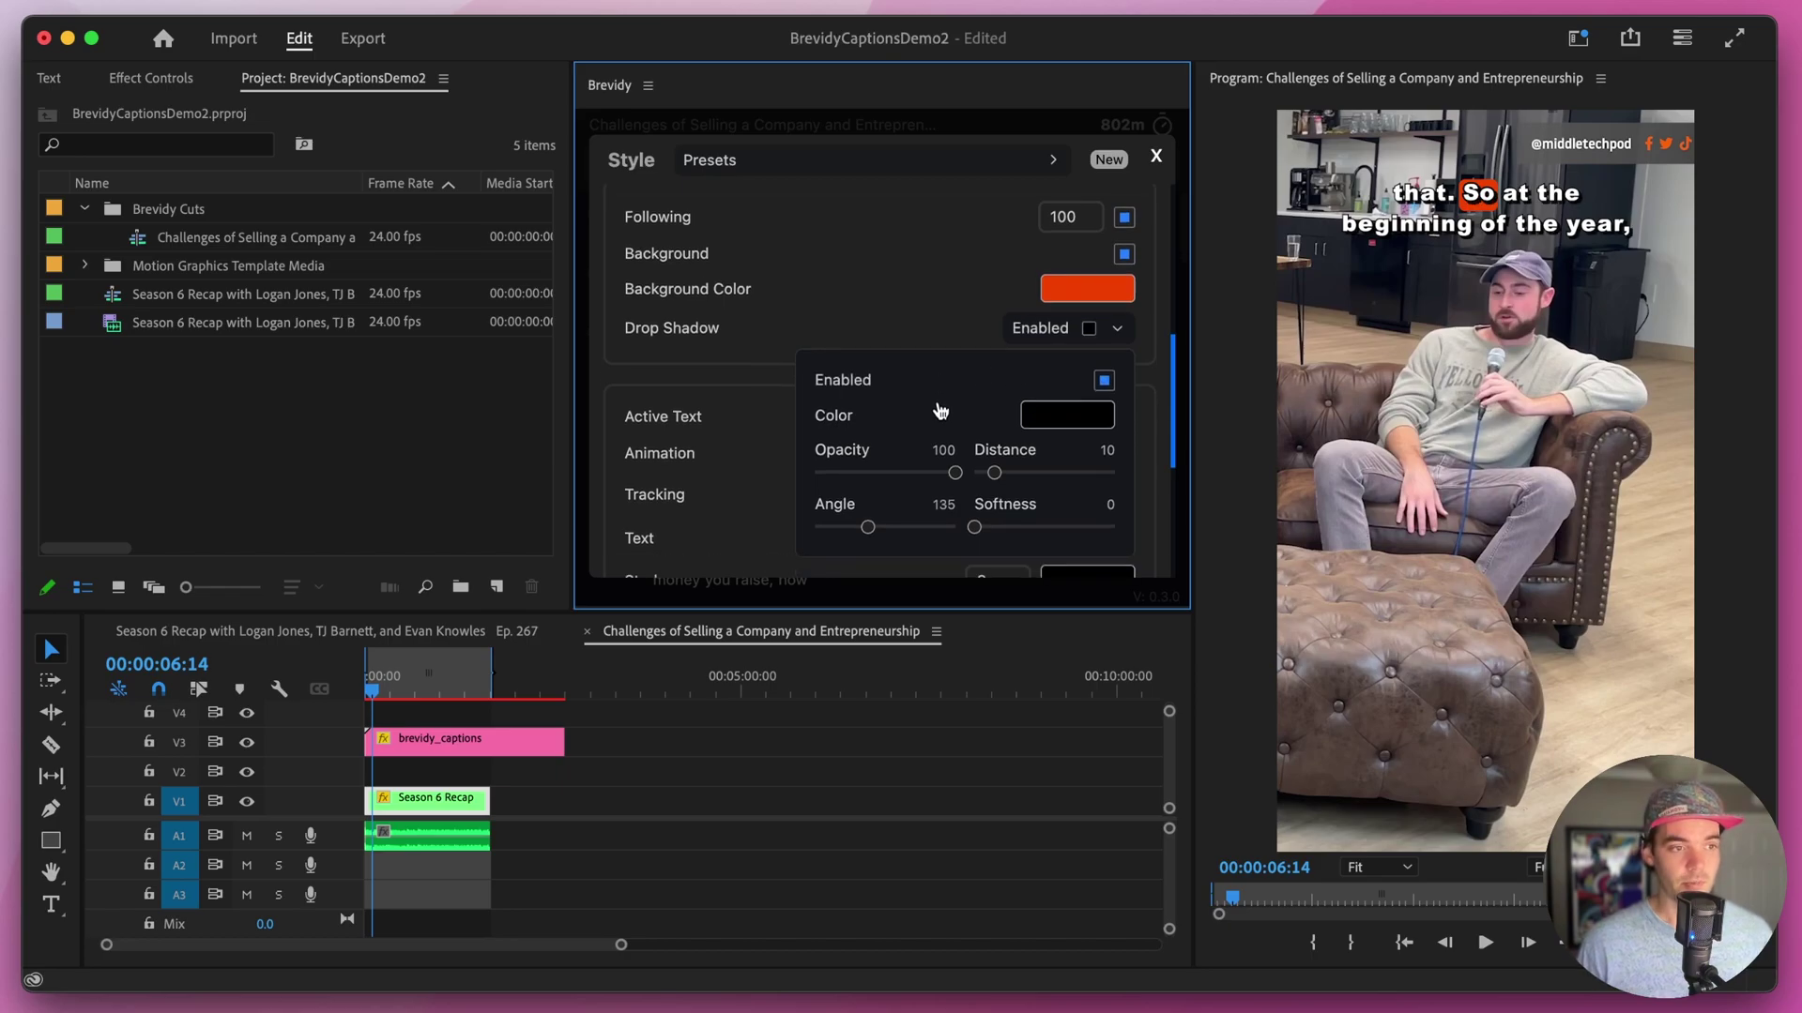
left_click(1067, 424)
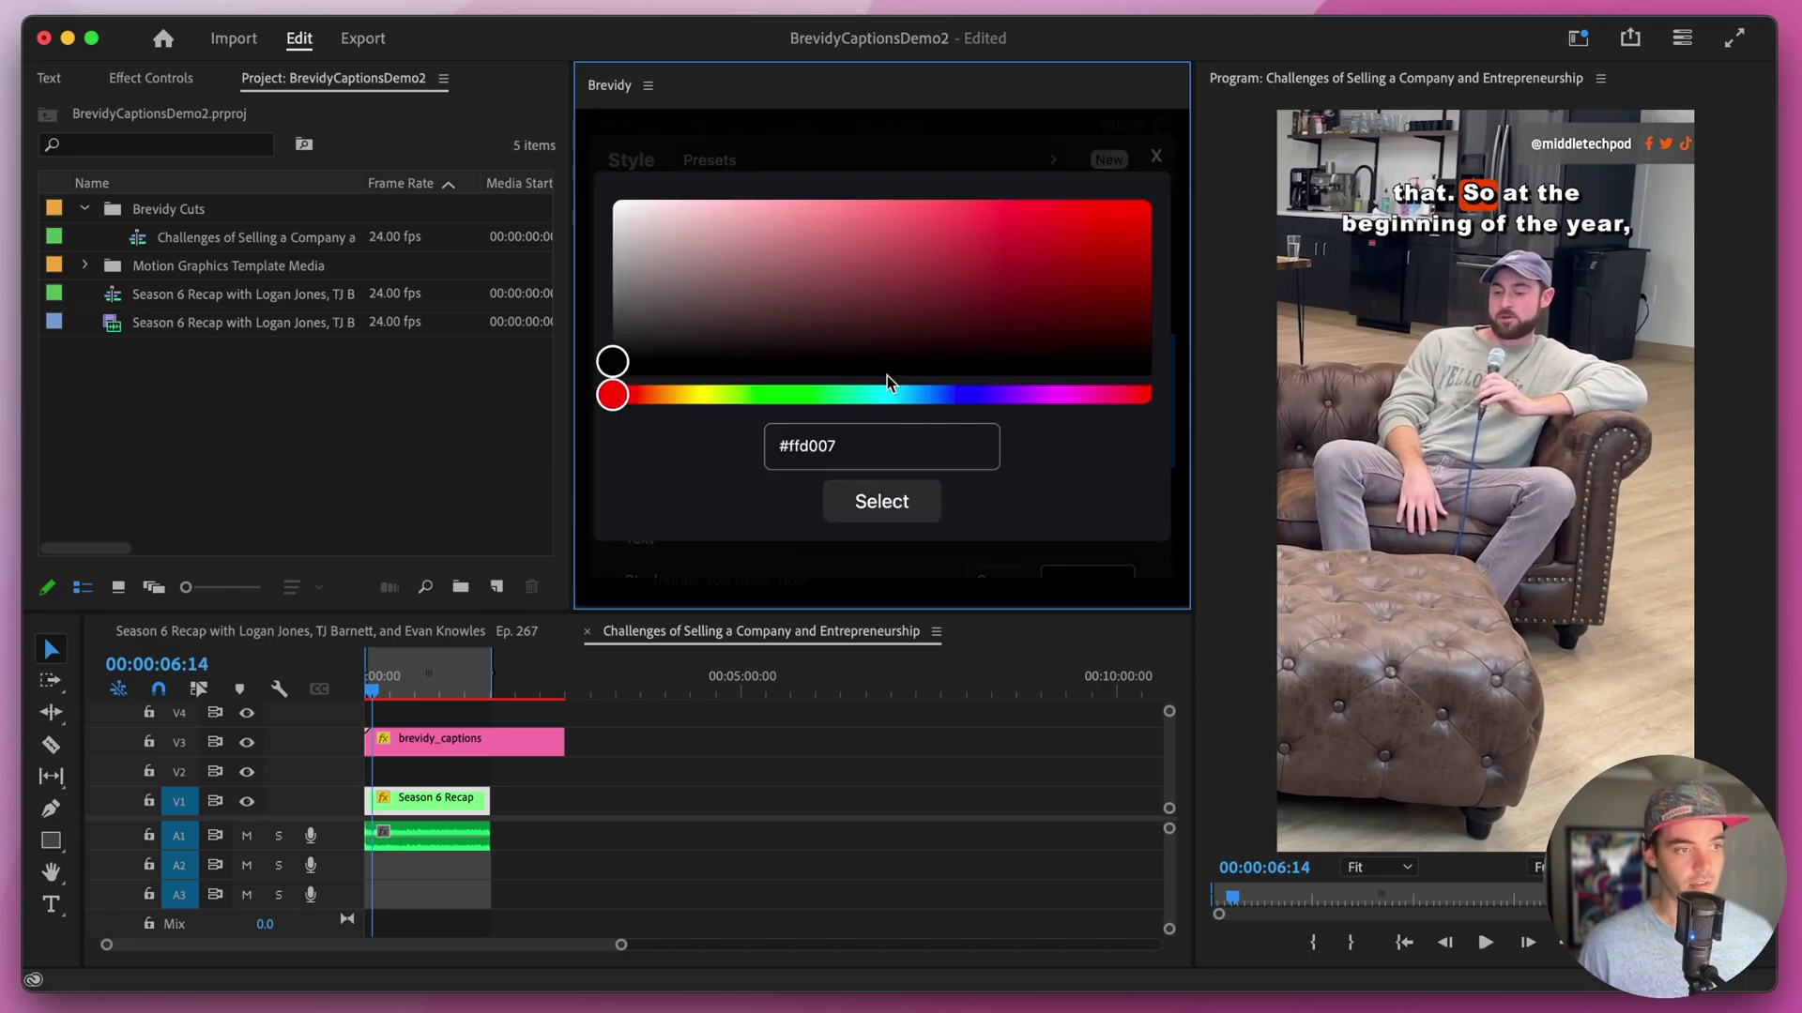
left_click_drag(884, 394, 869, 394)
left_click_drag(1018, 216, 1061, 193)
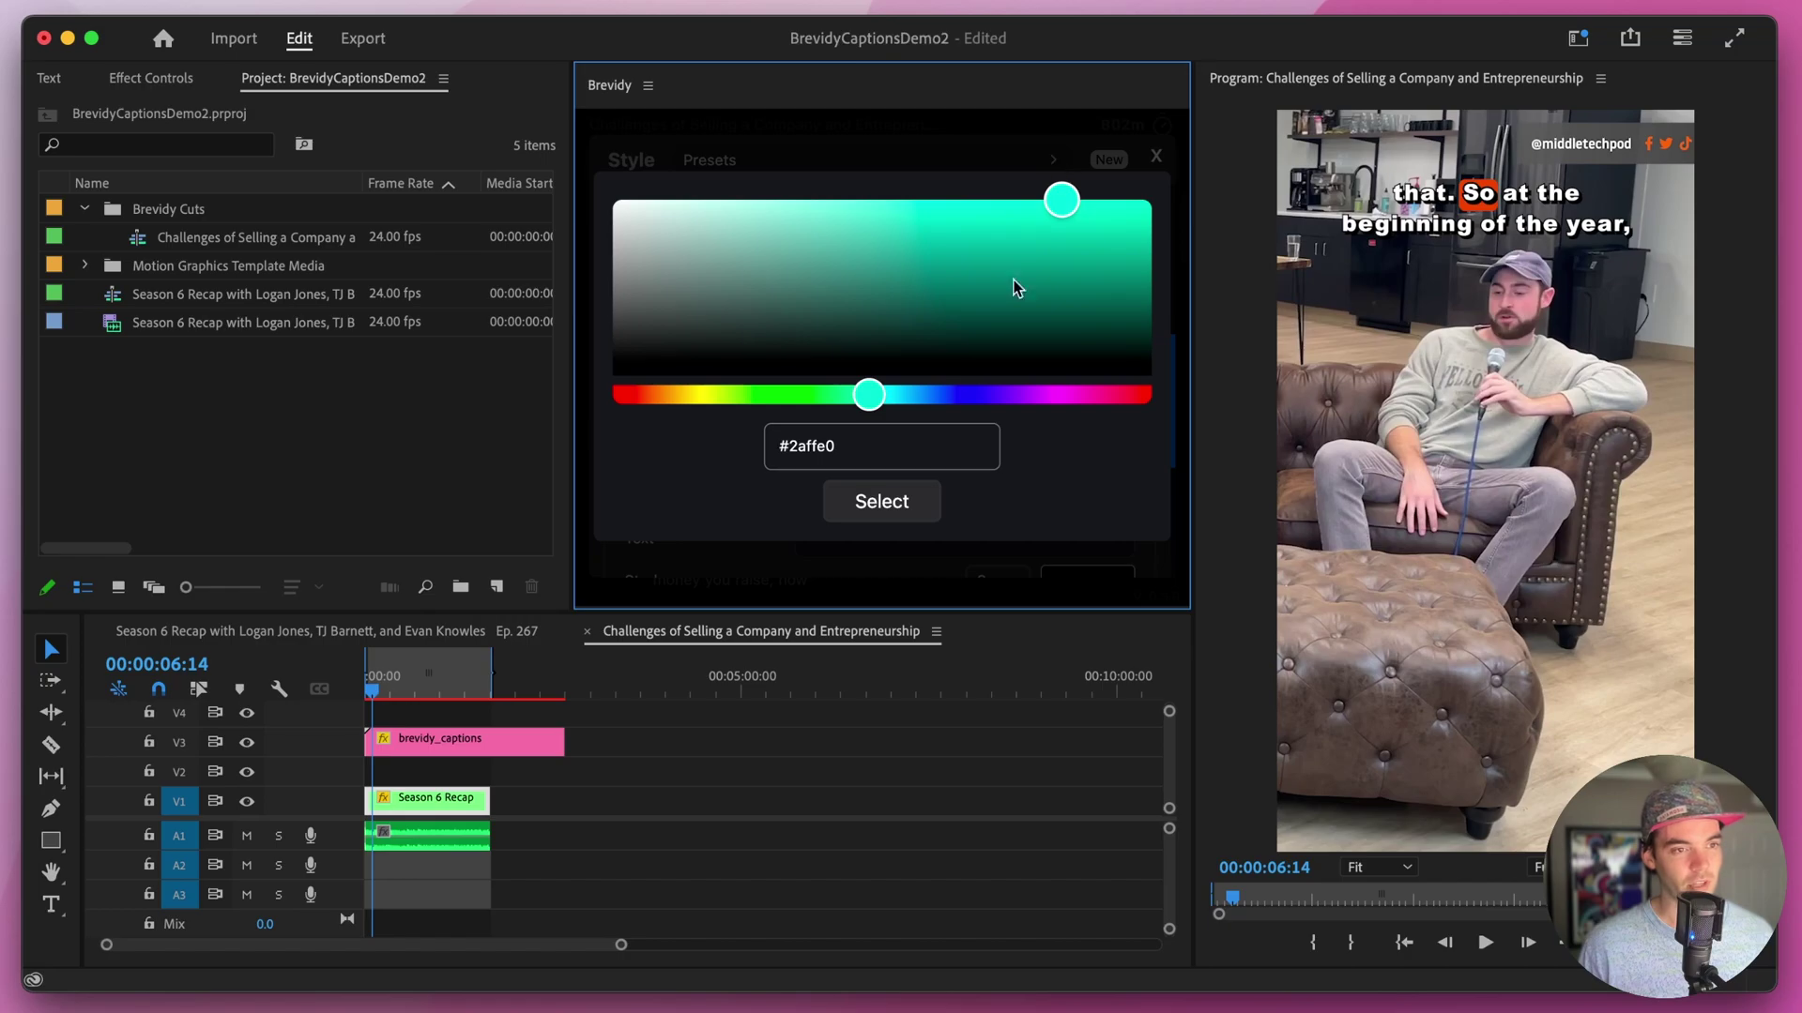
left_click(882, 500)
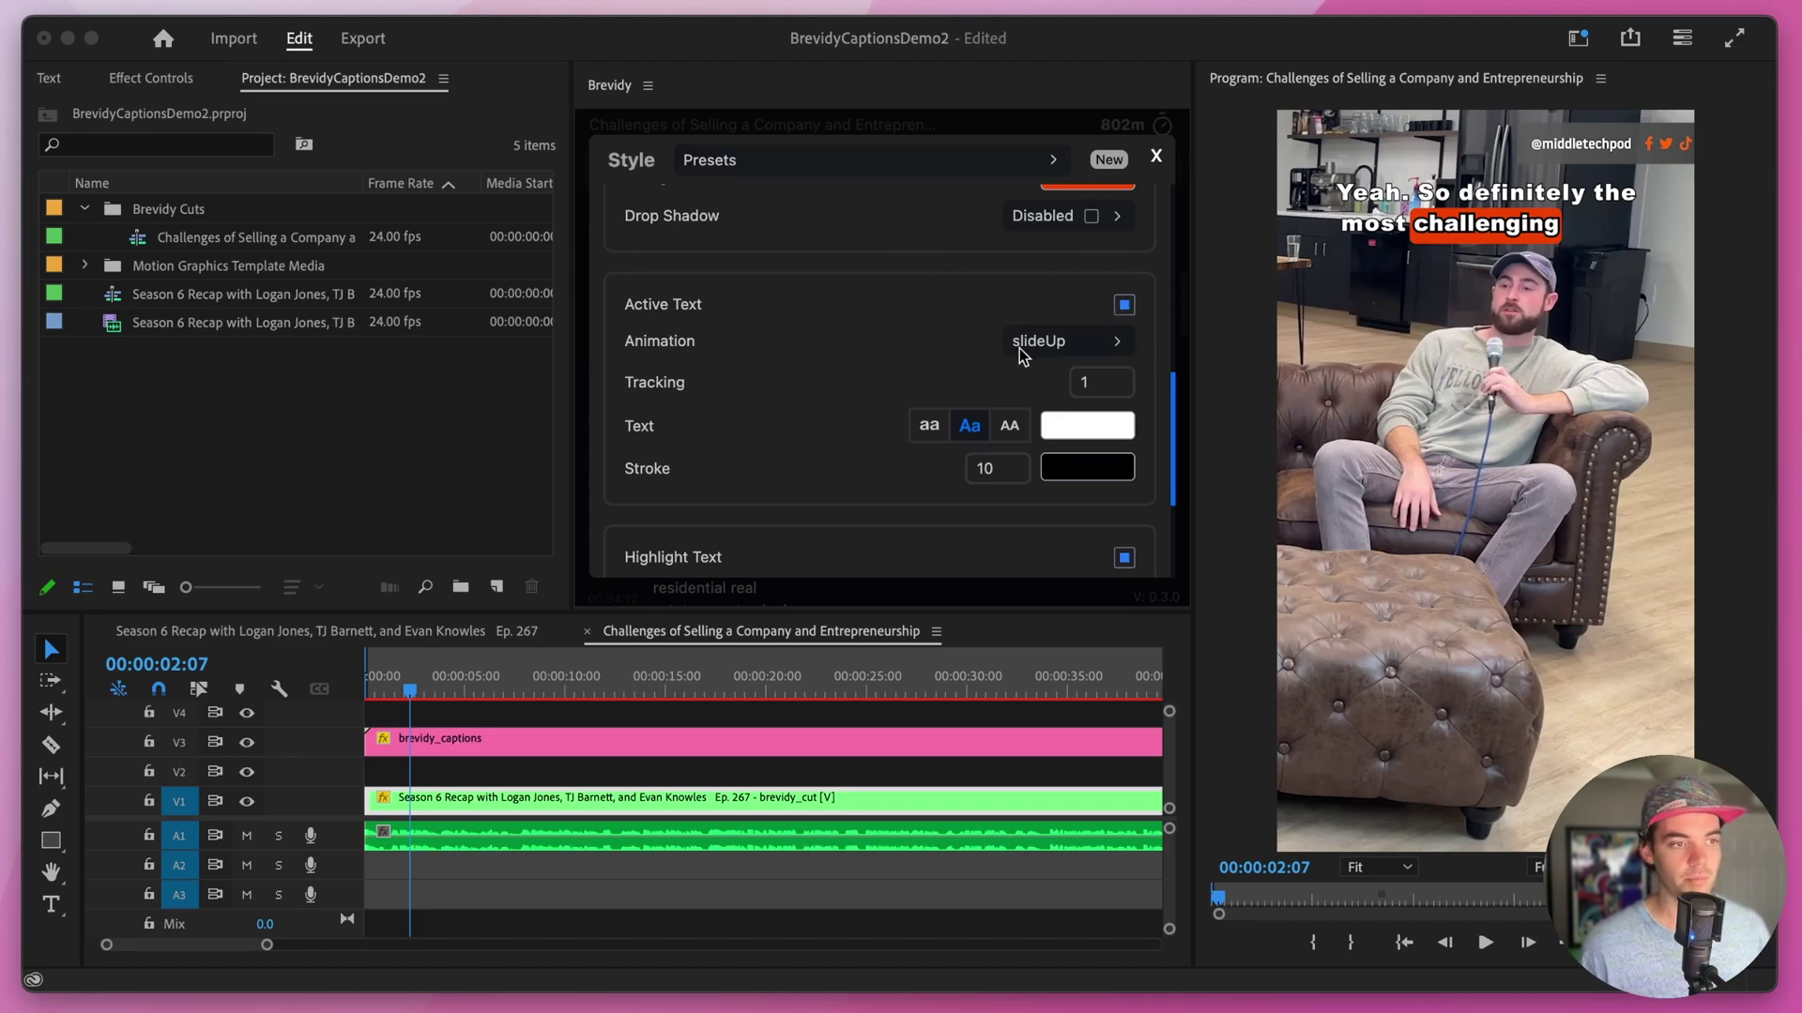
- Open the active text's animation settings and play the captions from about one second in to preview the slide-up effect
left_click(1058, 346)
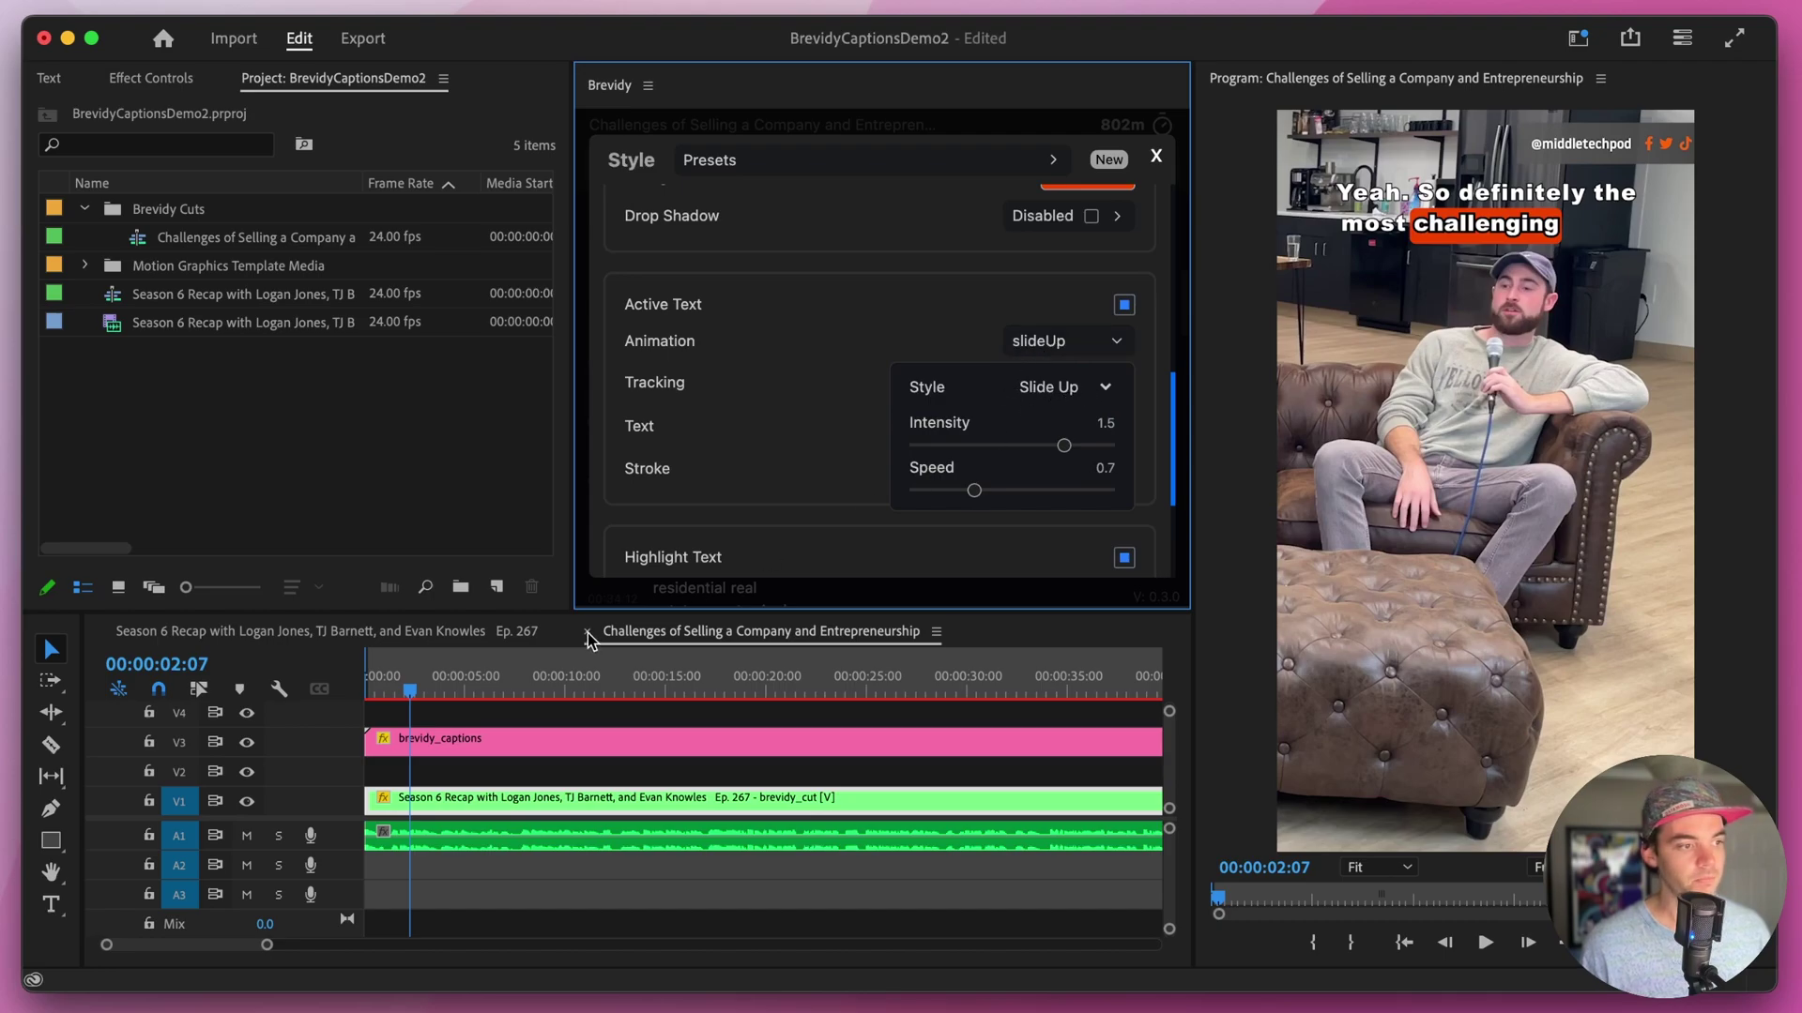
left_click(385, 692)
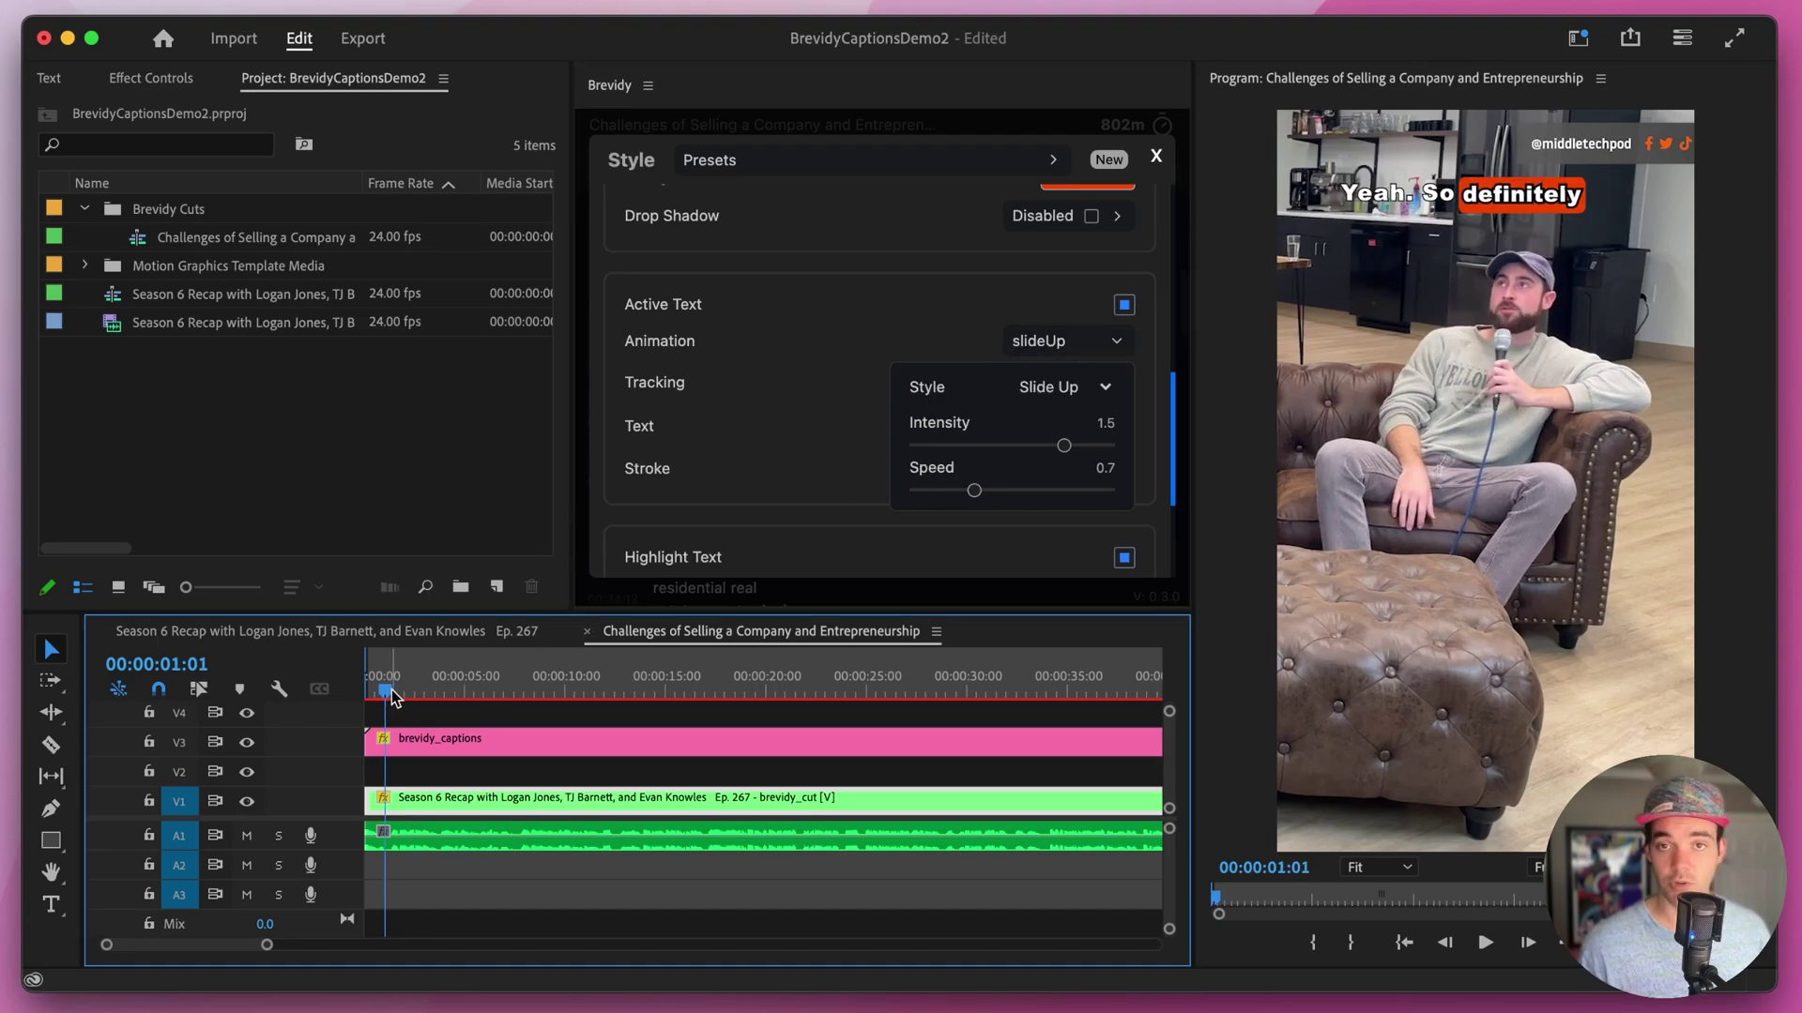
key("space")
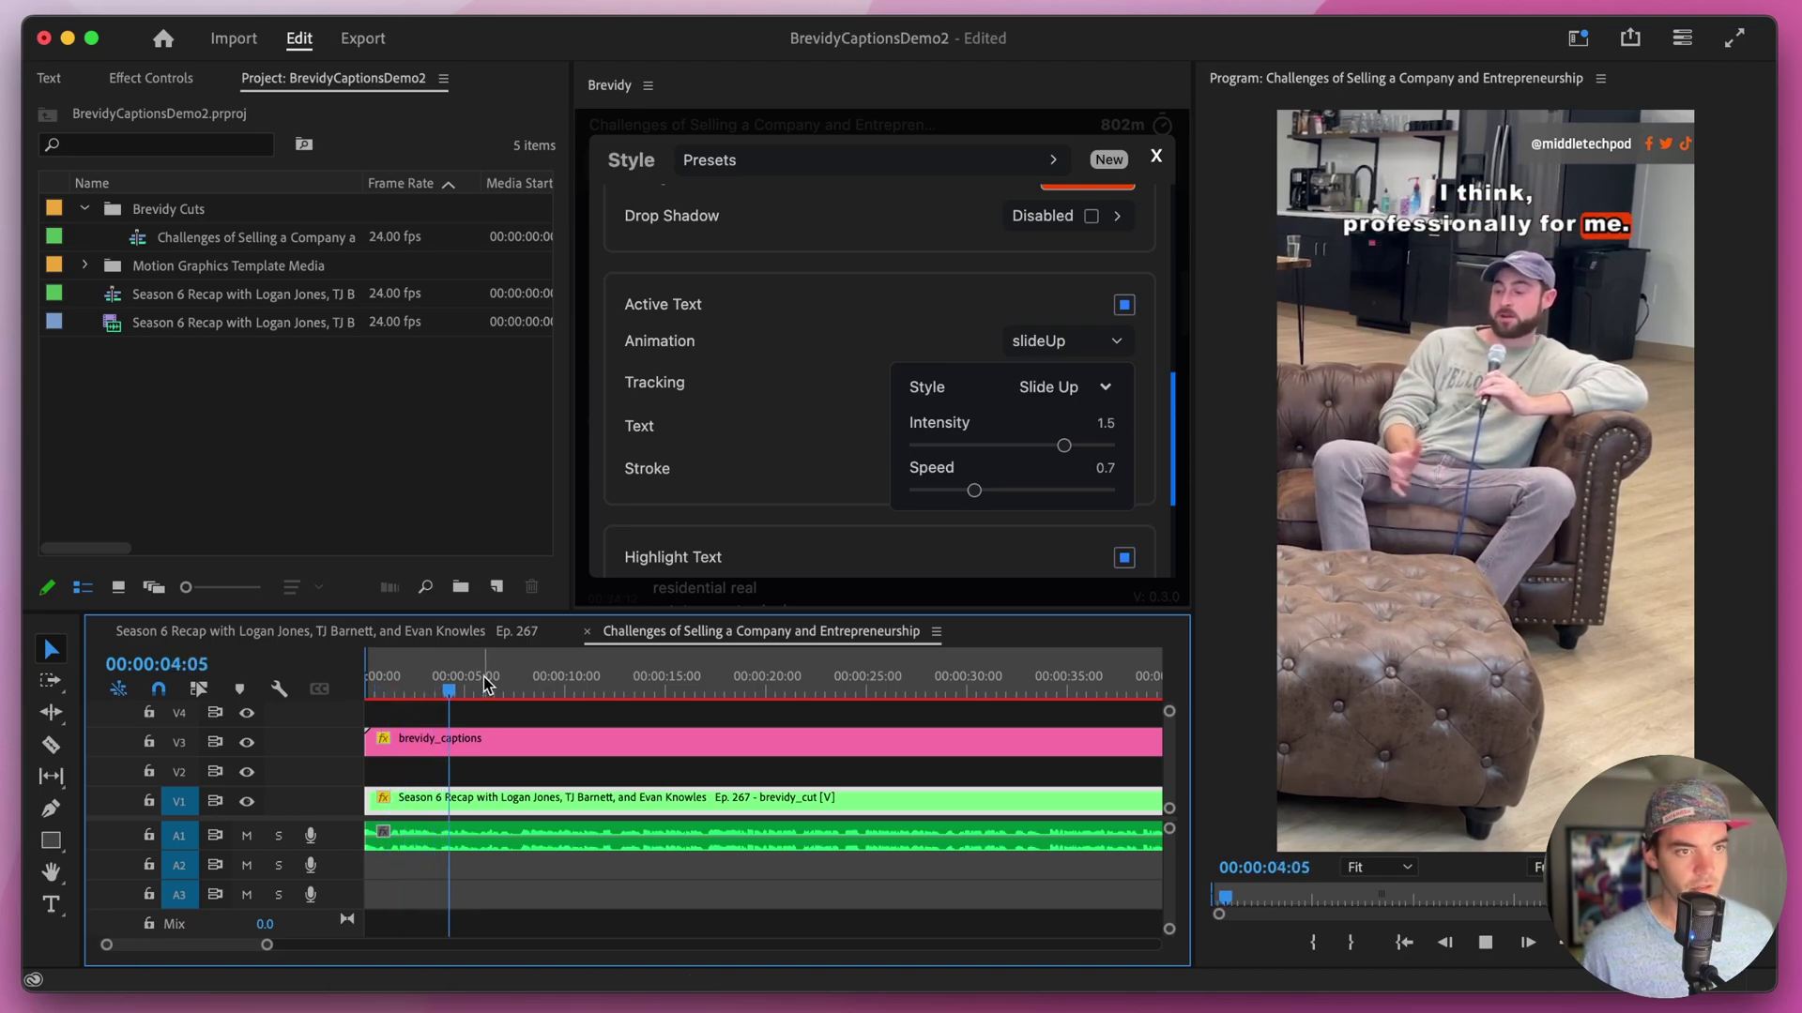
key("space")
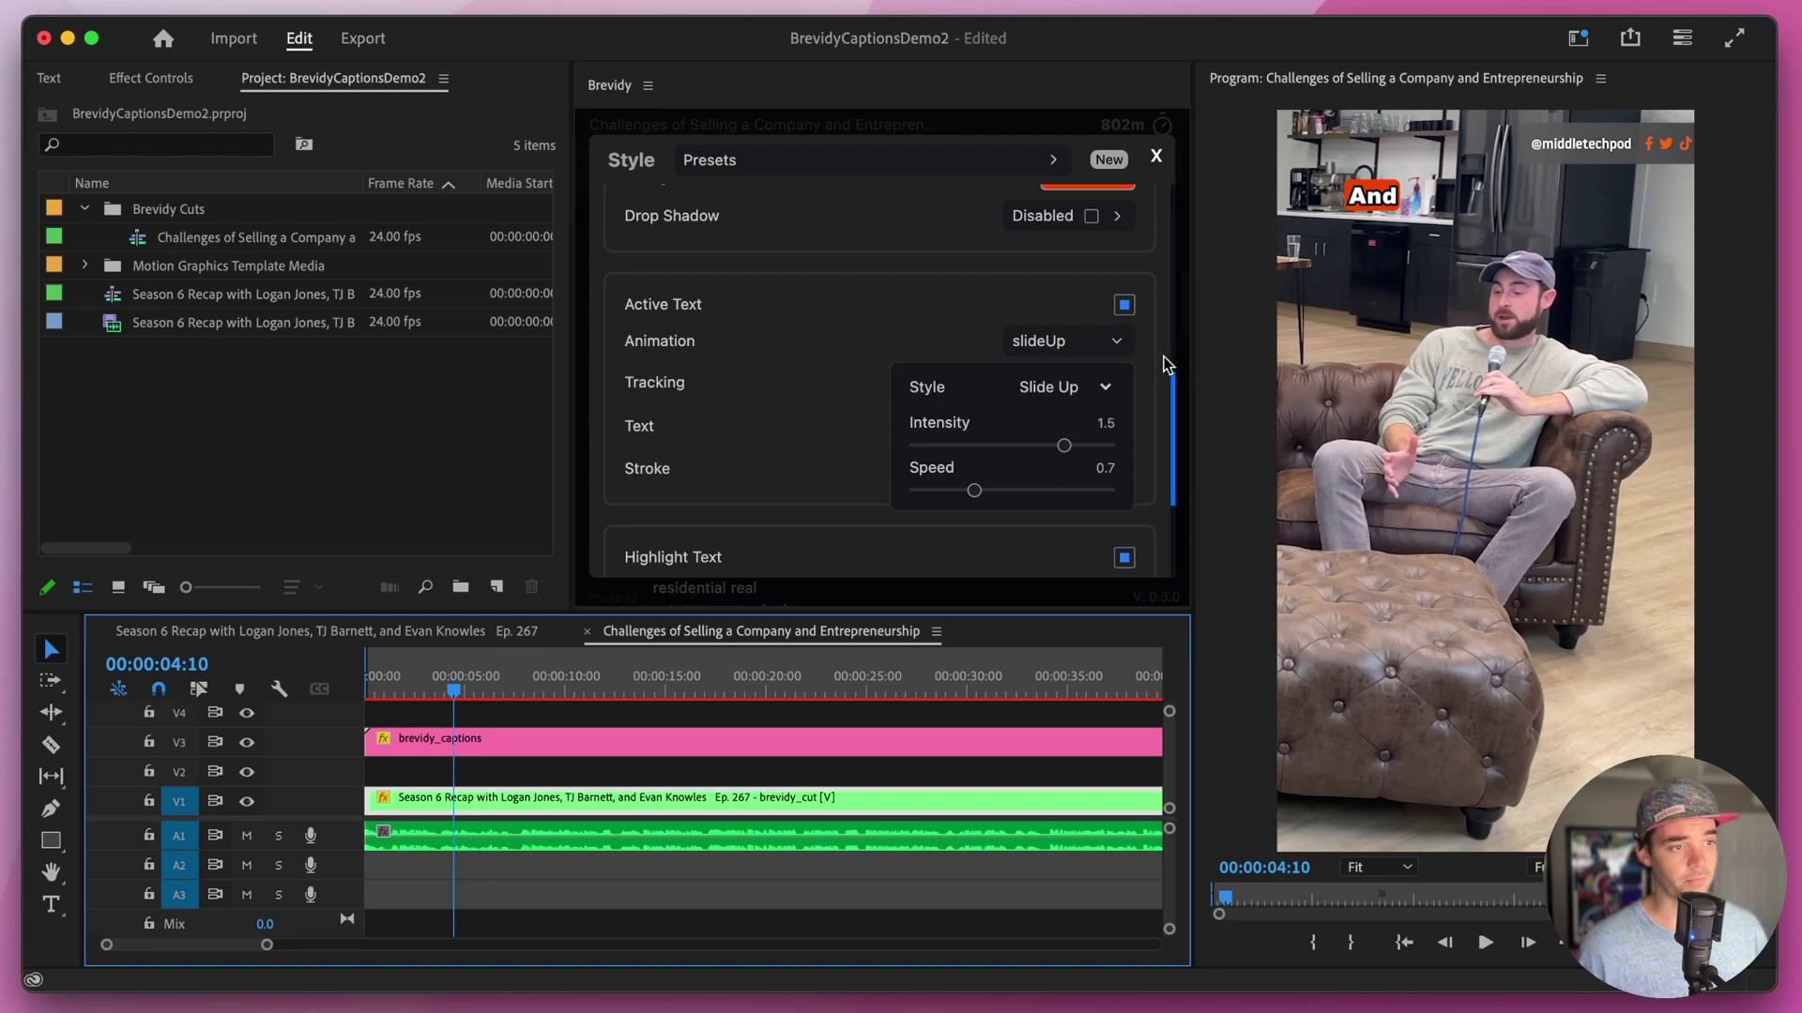
- Review the active text's animation styles, keep Slide Up, and lower the animation's intensity
left_click(1106, 387)
left_click(1096, 389)
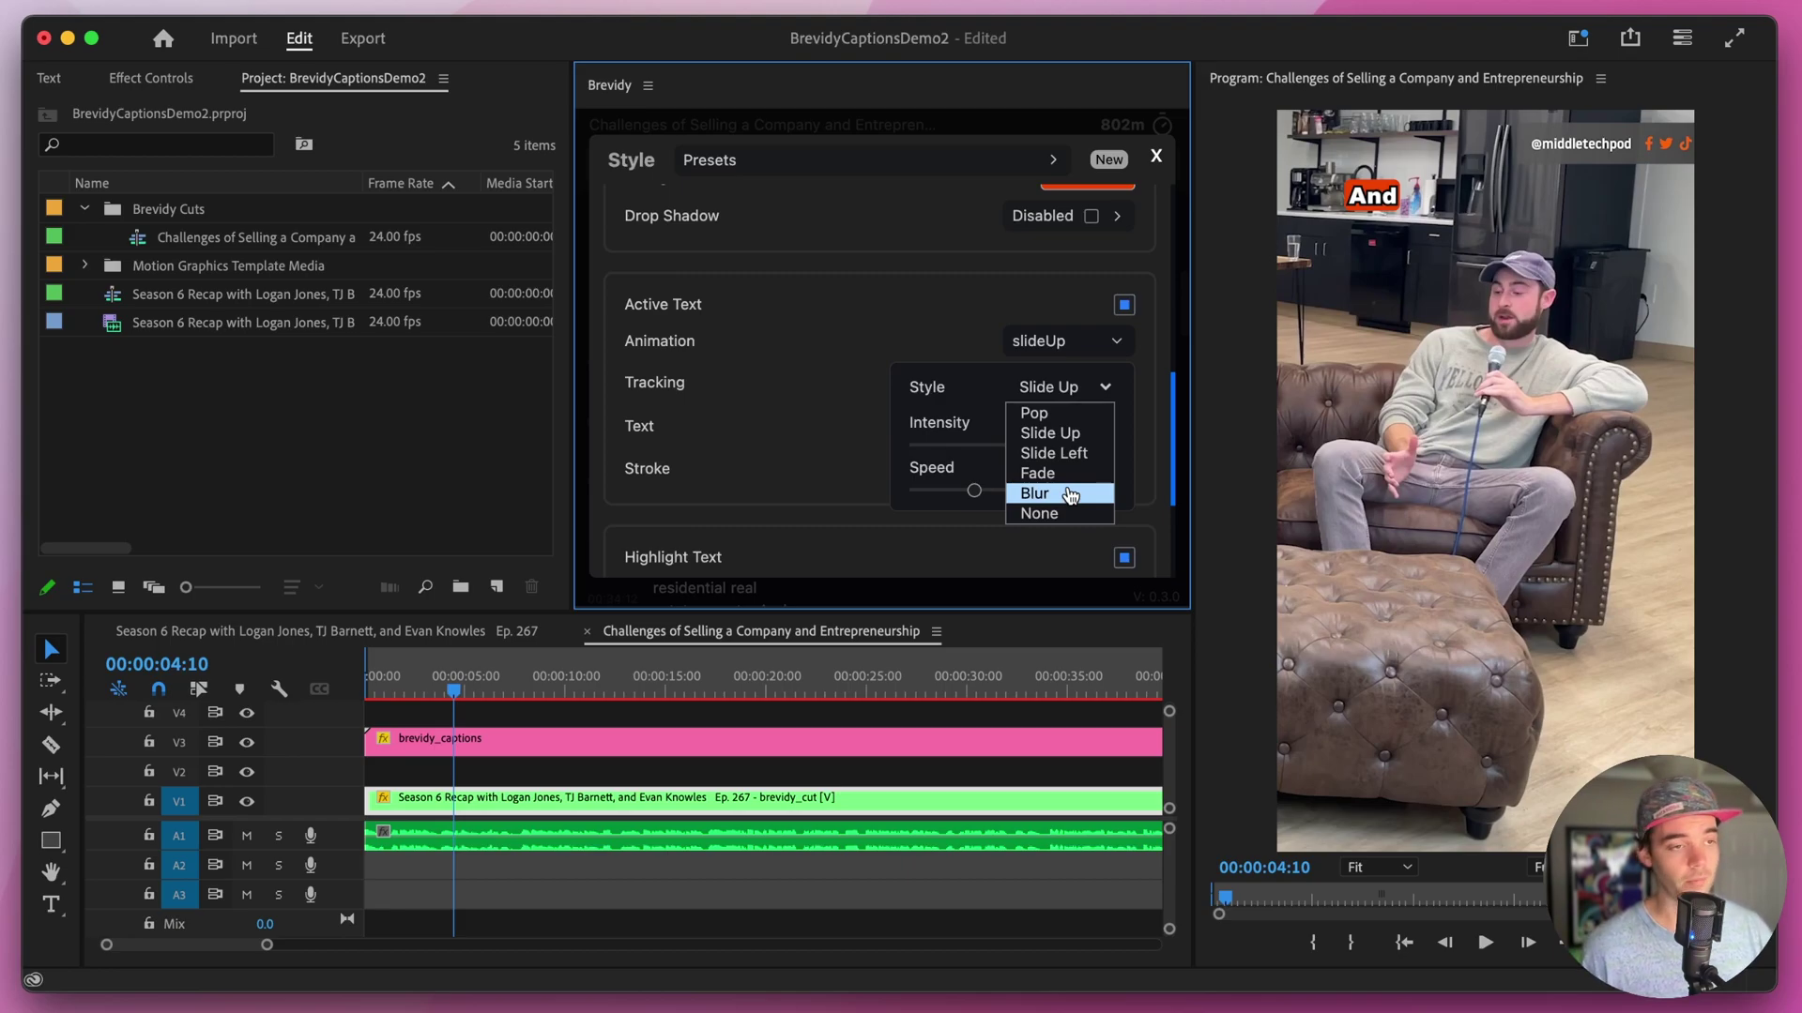
left_click(1081, 394)
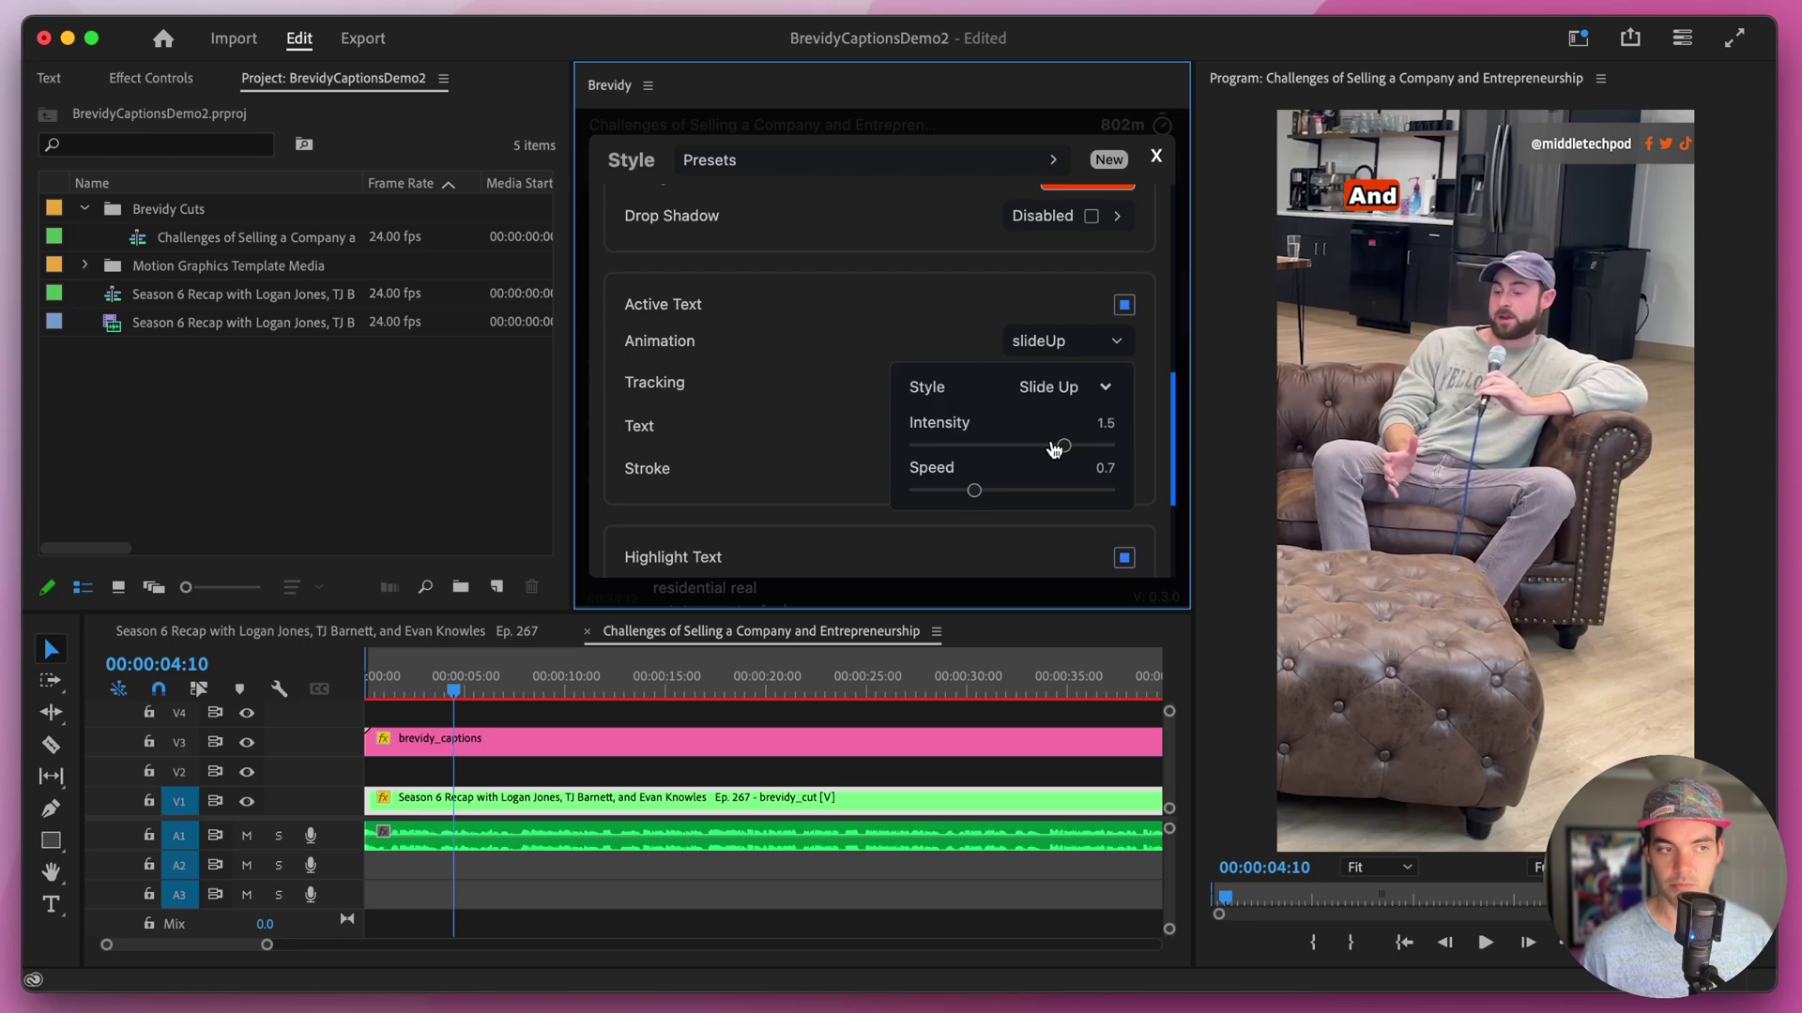
left_click(929, 450)
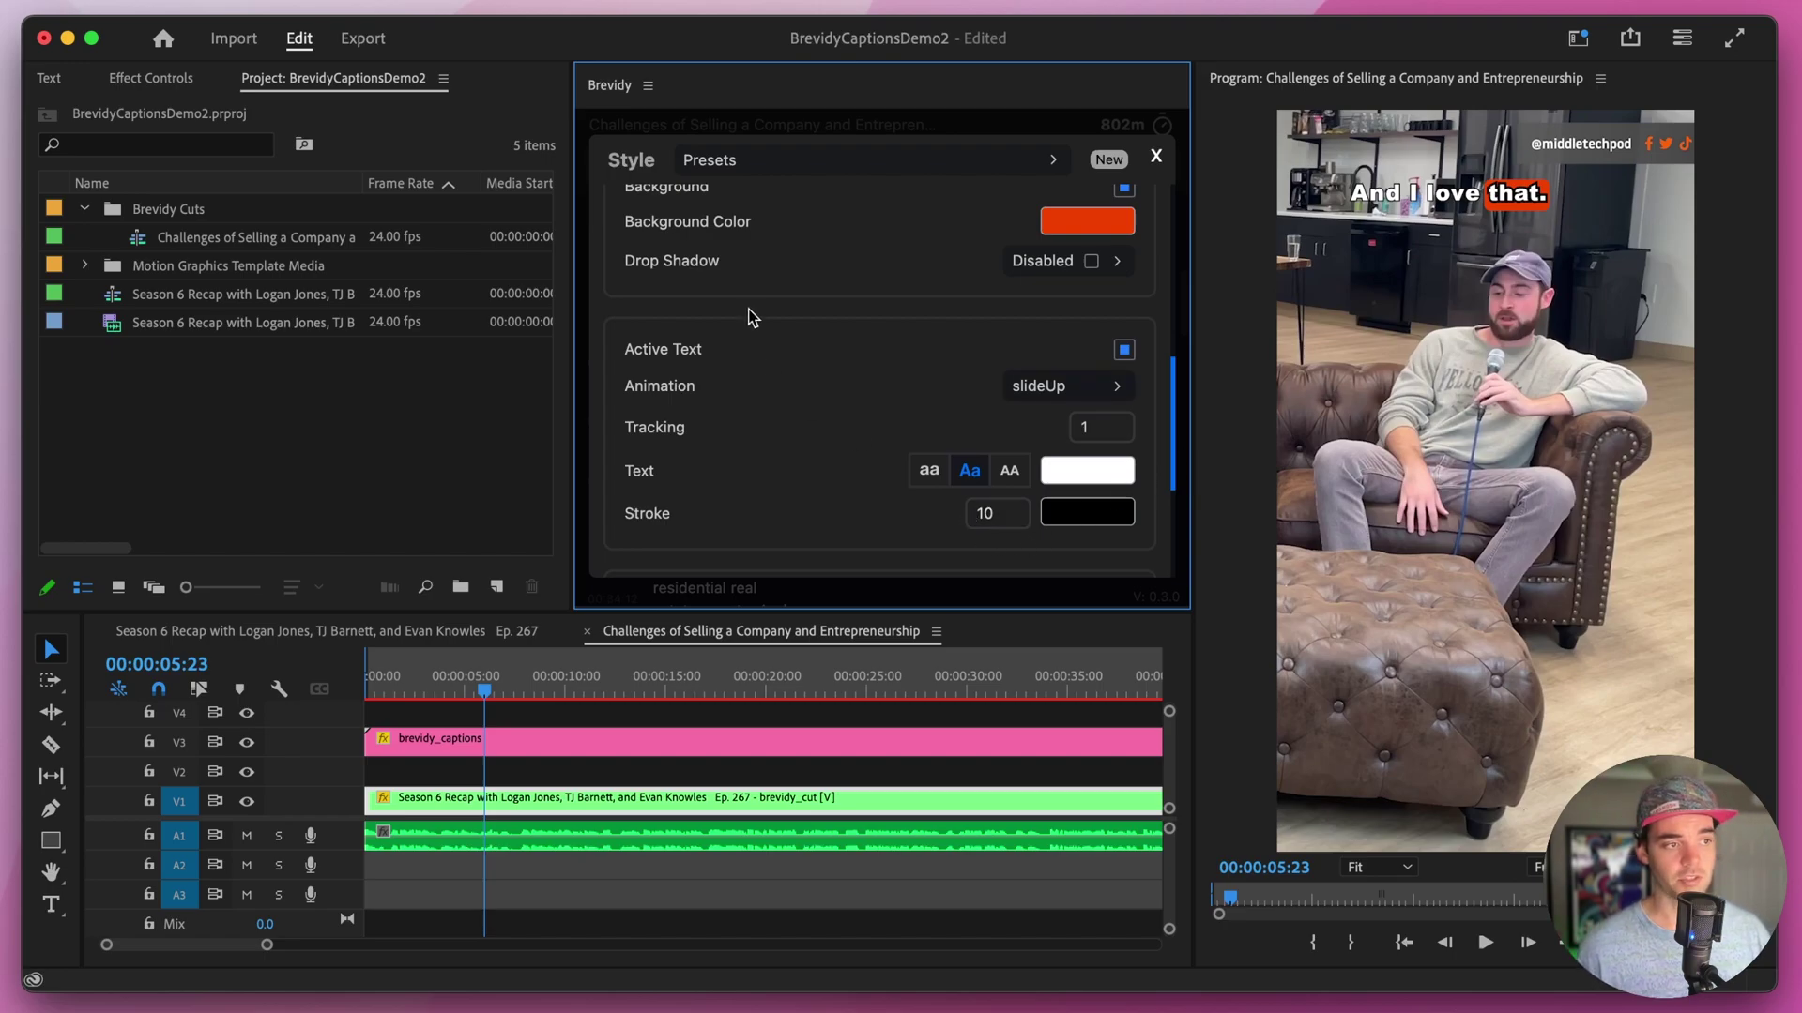
- Set the active text's tracking to 8 and close the caption style settings
scroll(748, 328, "up", 6)
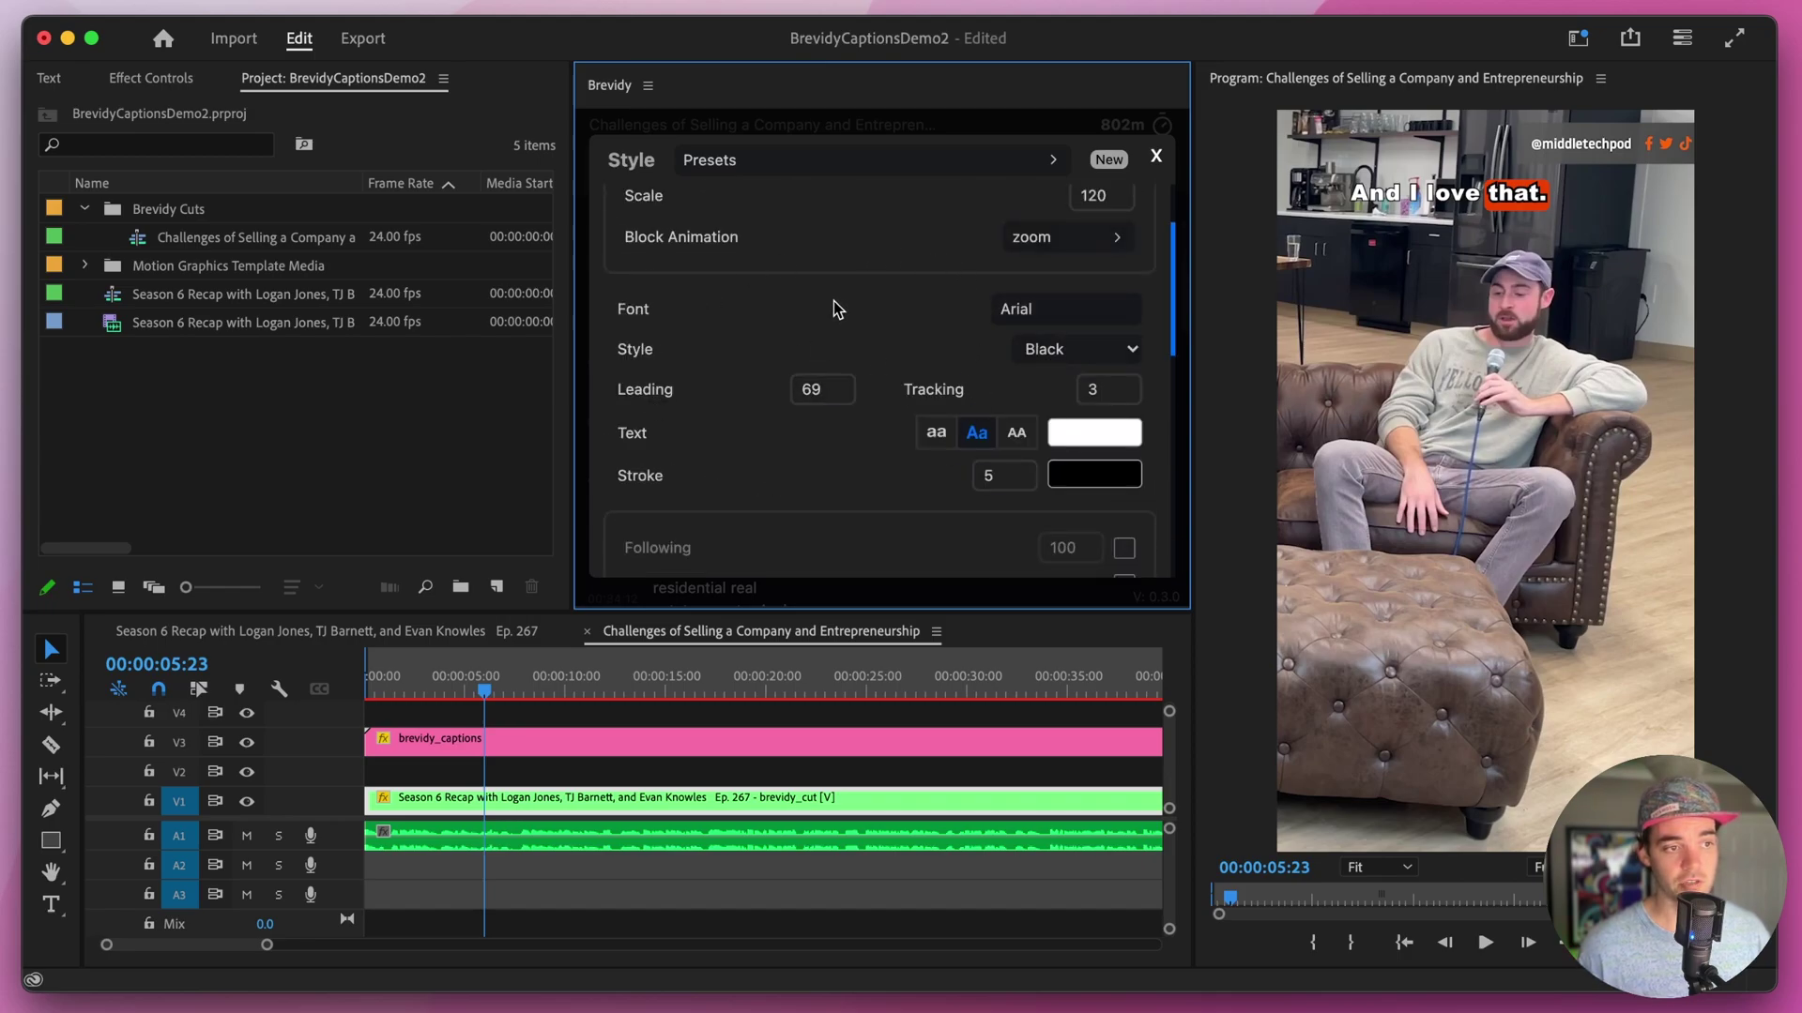
scroll(833, 300, "down", 5)
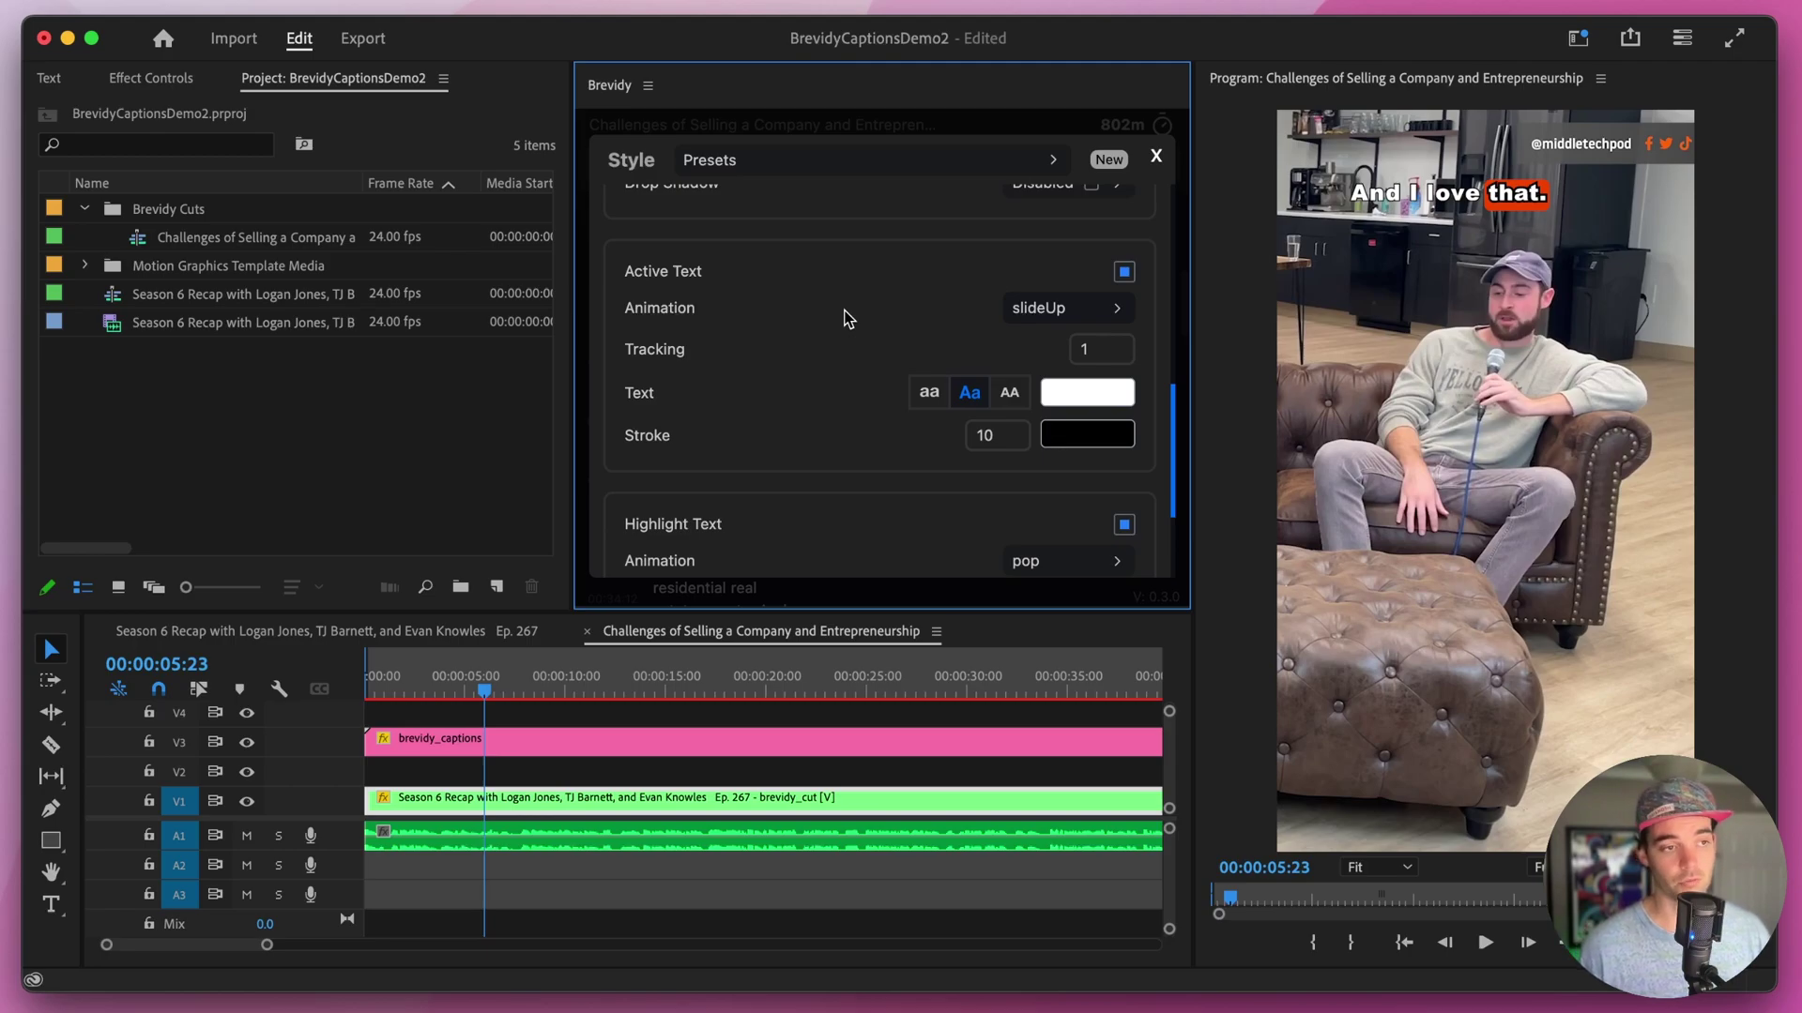
left_click_drag(1038, 338, 1071, 361)
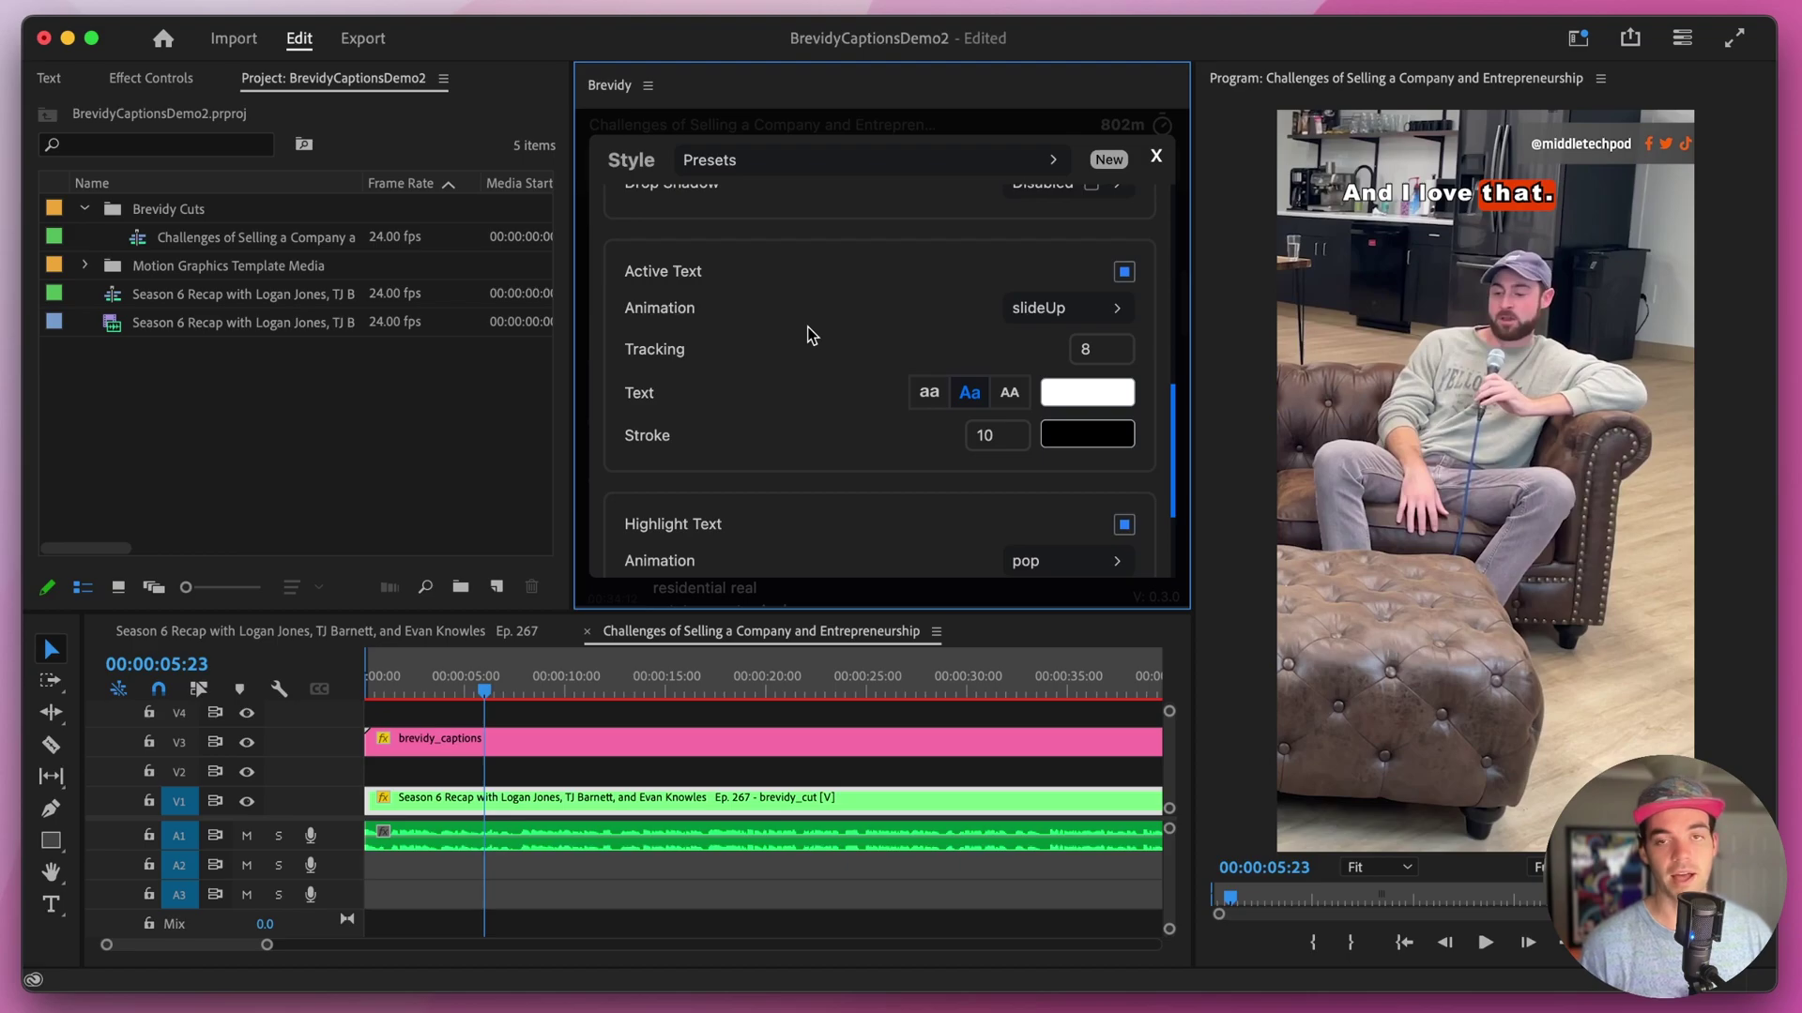
scroll(813, 335, "down", 5)
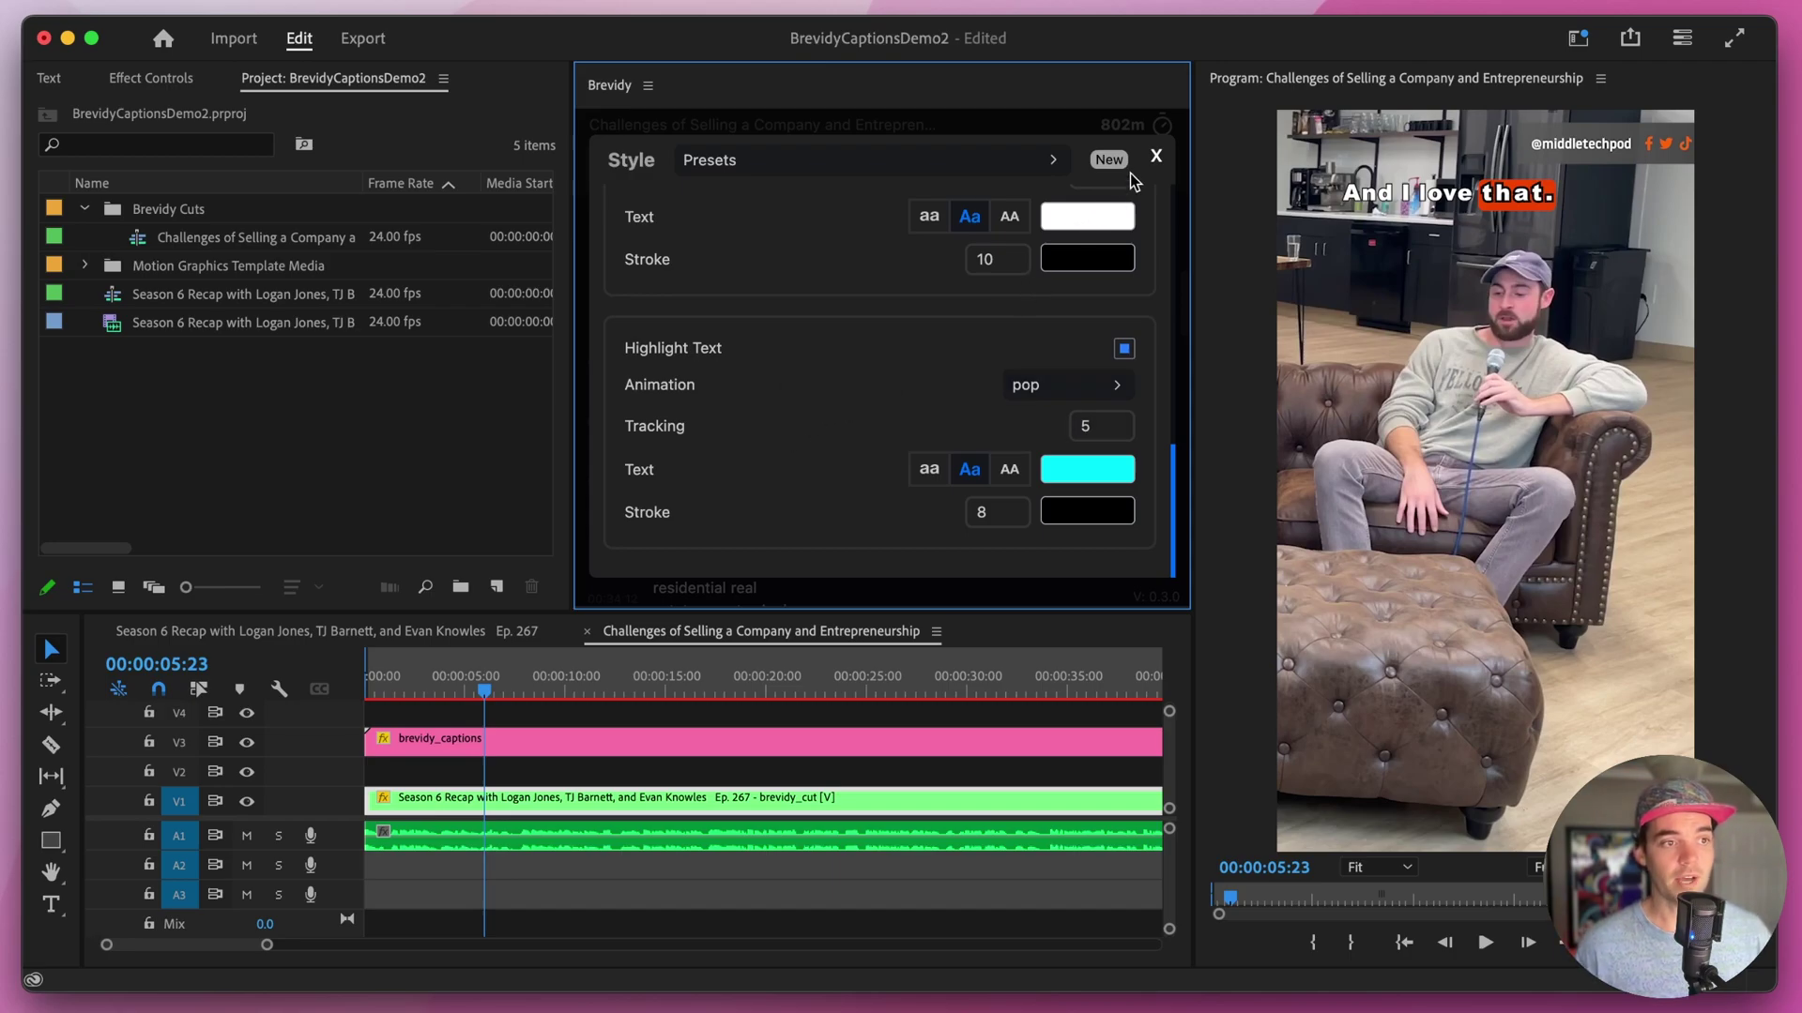
left_click(1156, 155)
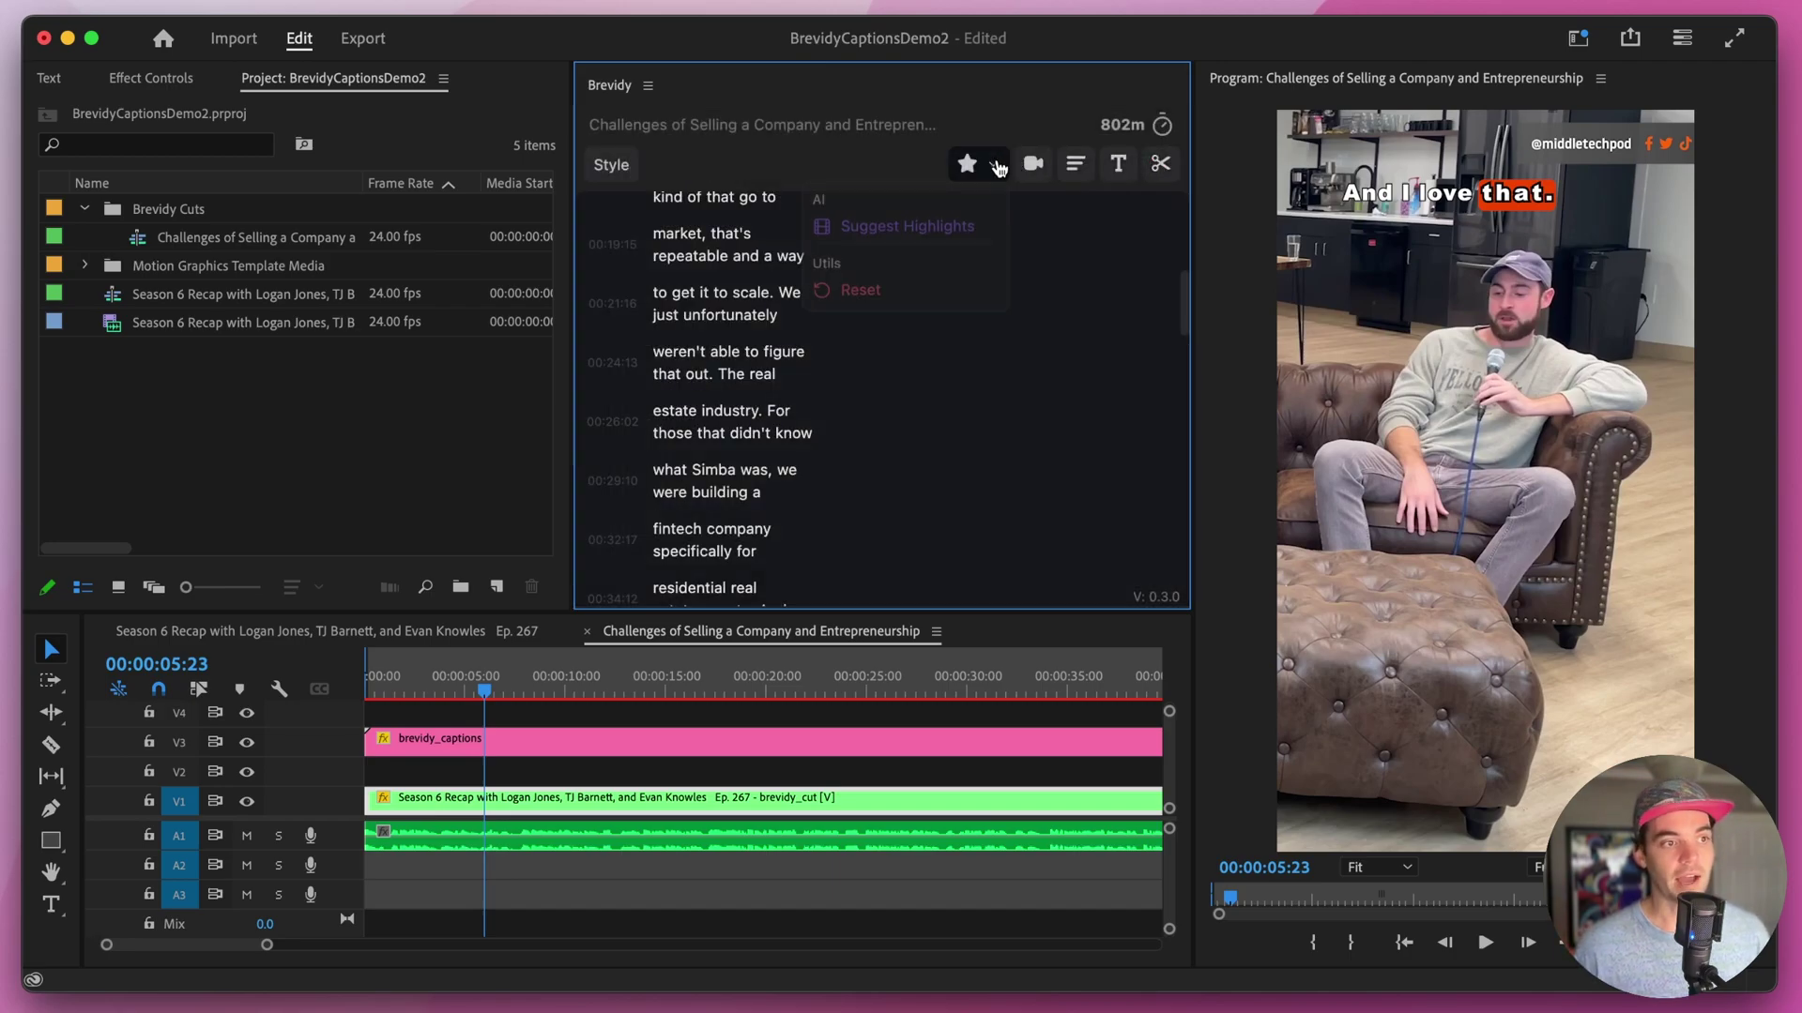
- Highlight the word "repeatable" in the transcript and check the Highlight Text style settings
left_click(997, 167)
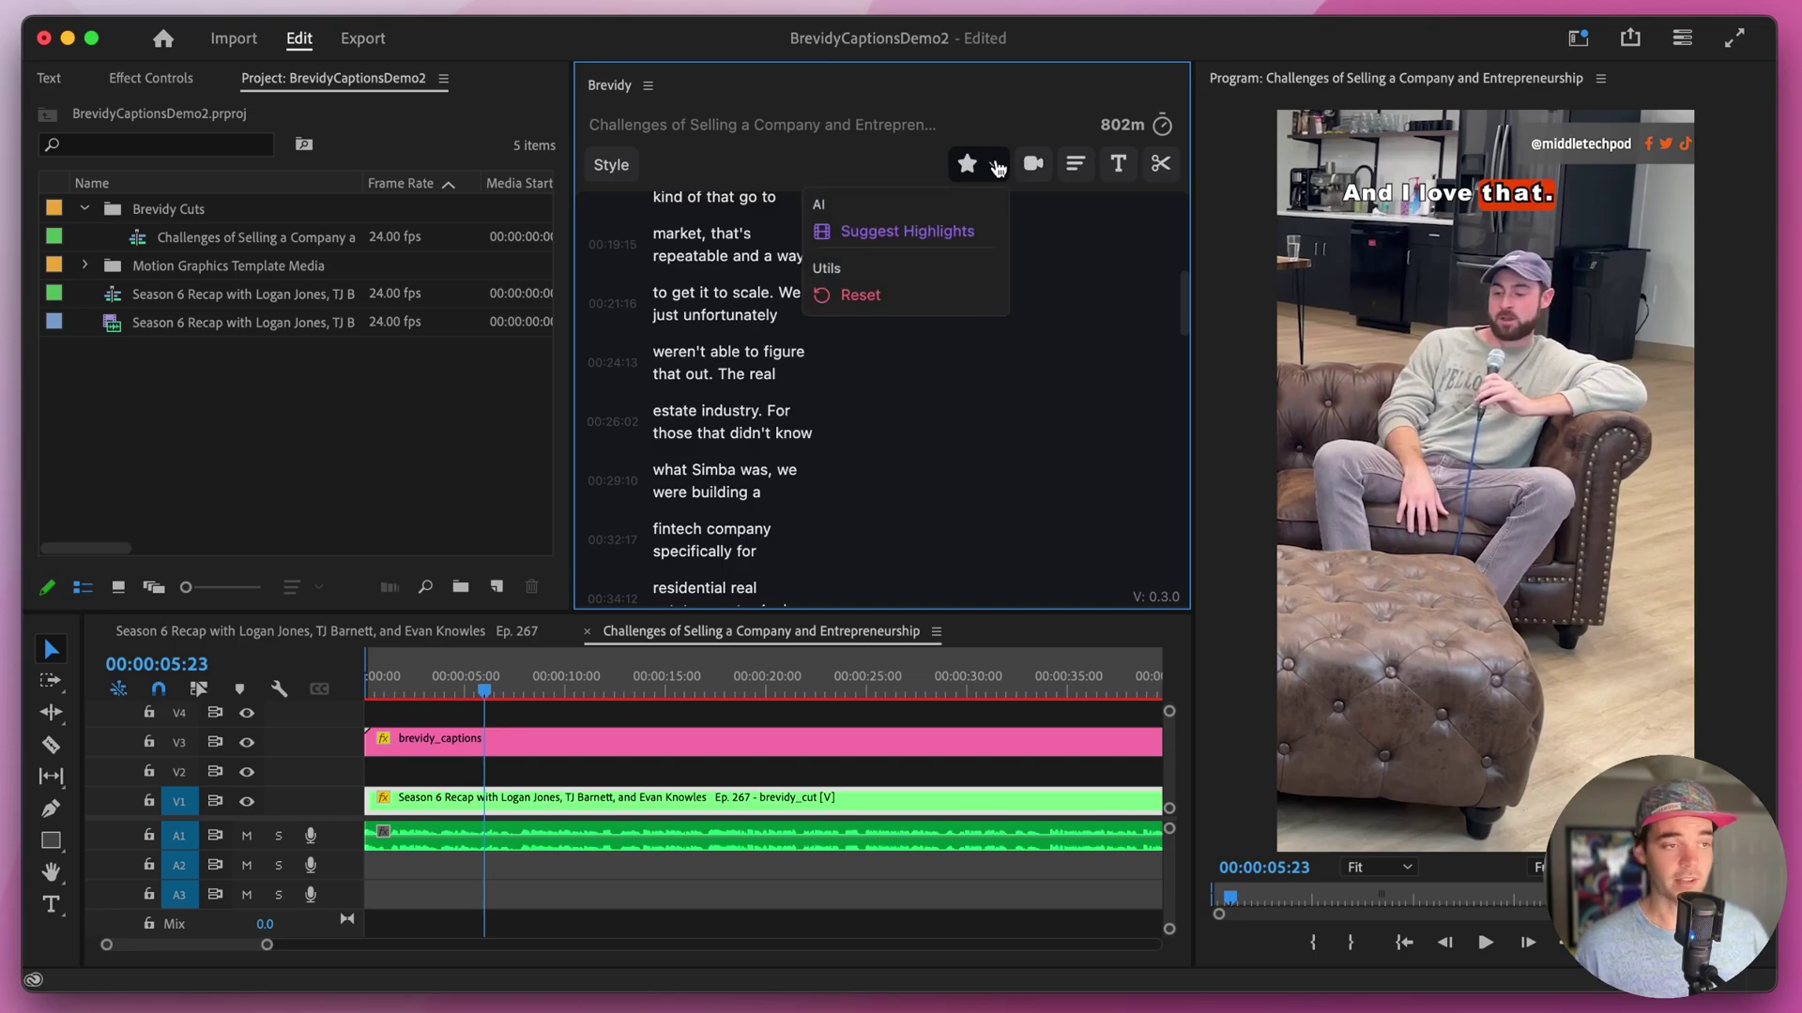
left_click(689, 256)
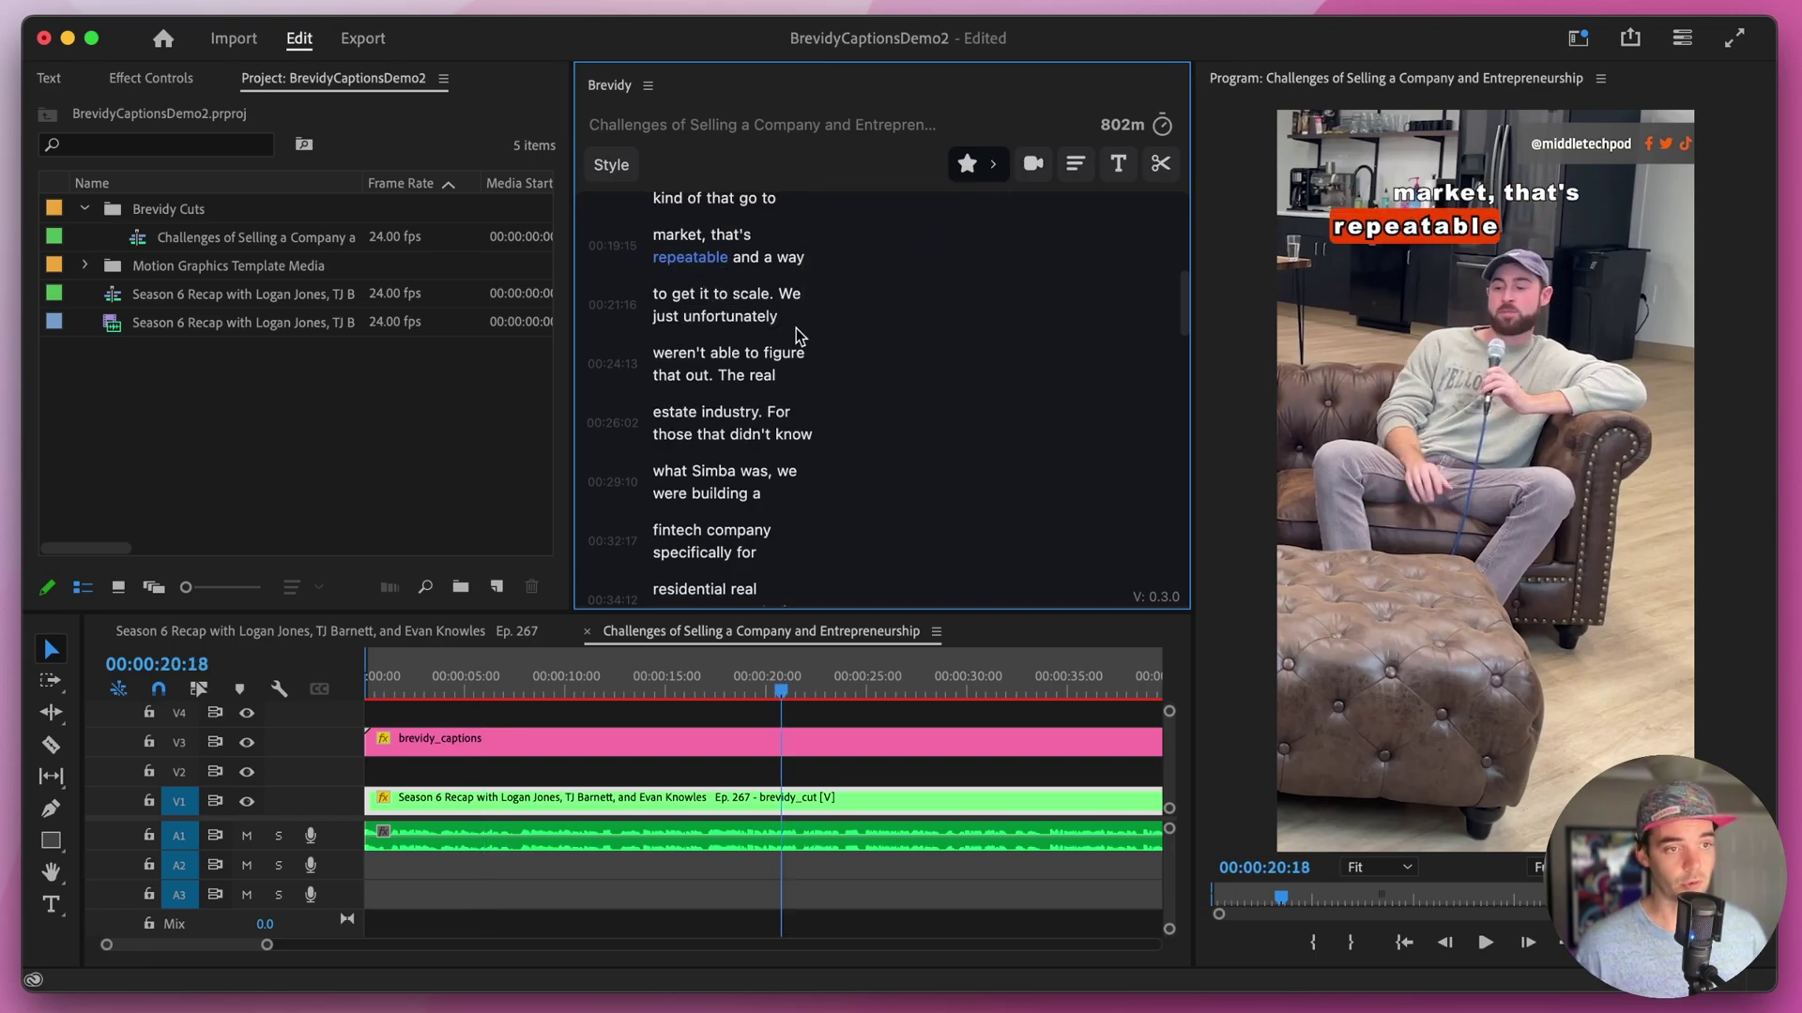
scroll(849, 352, "up", 5)
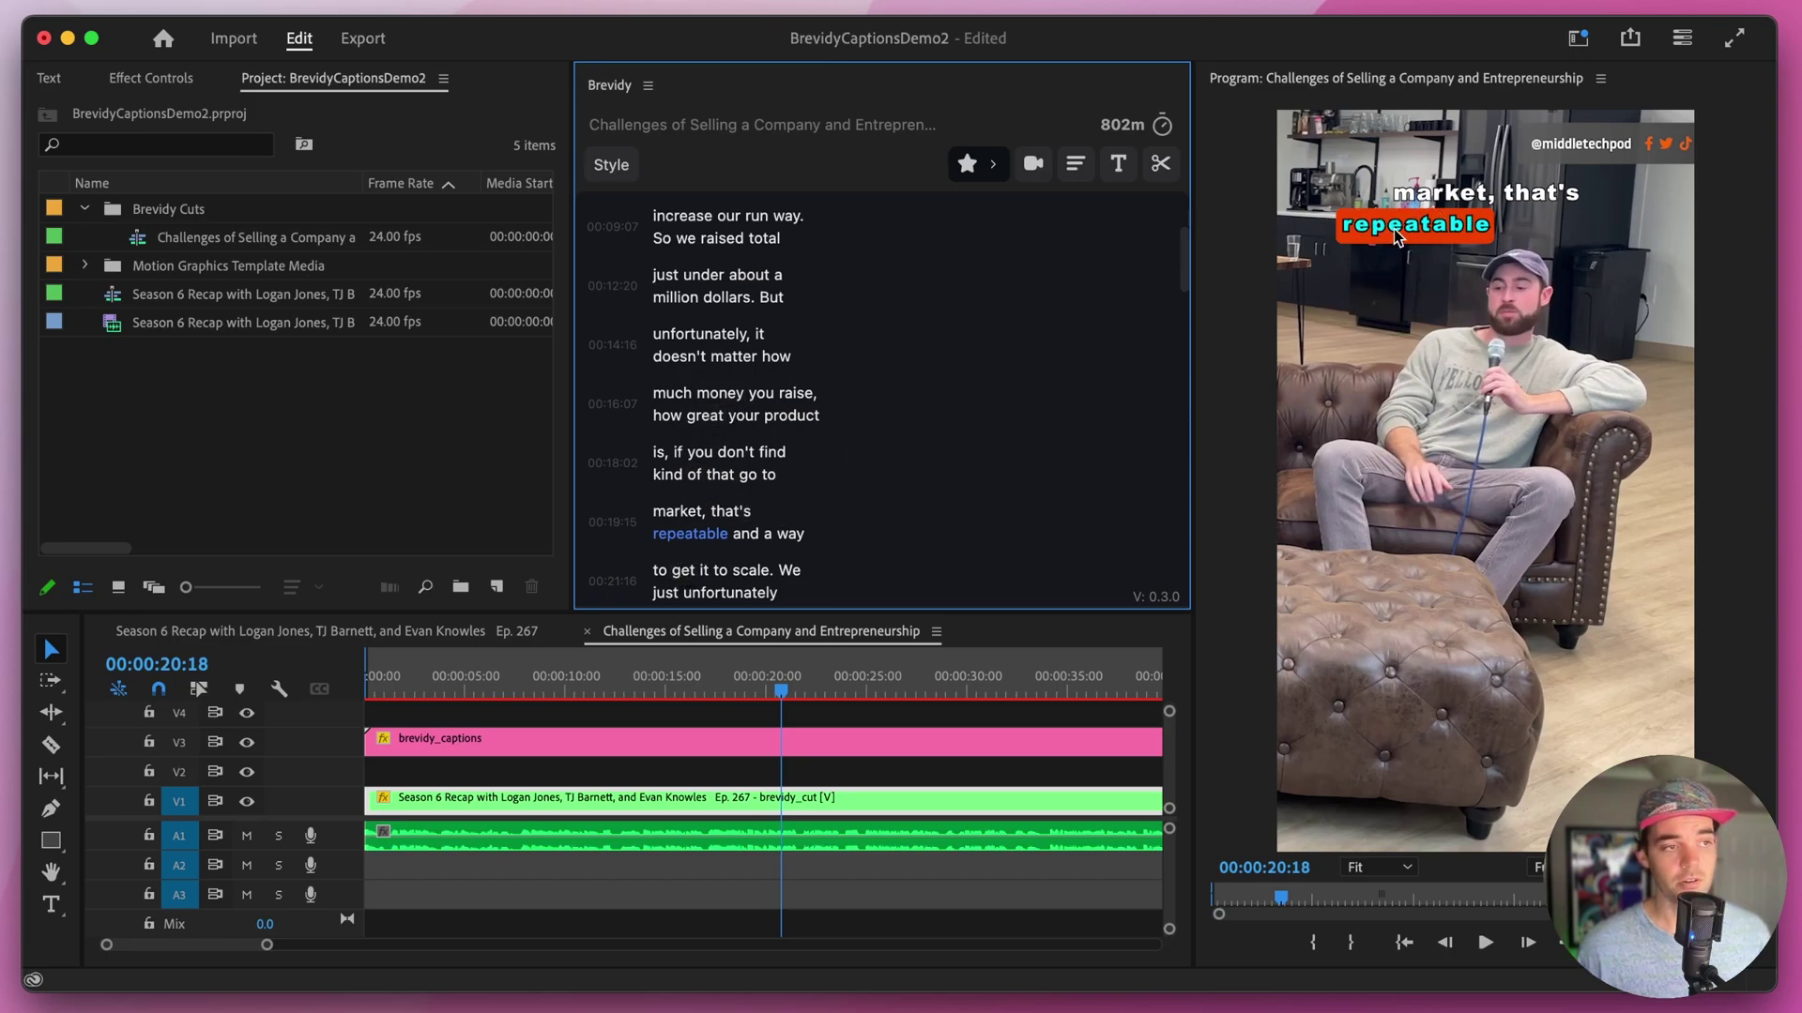
left_click(612, 166)
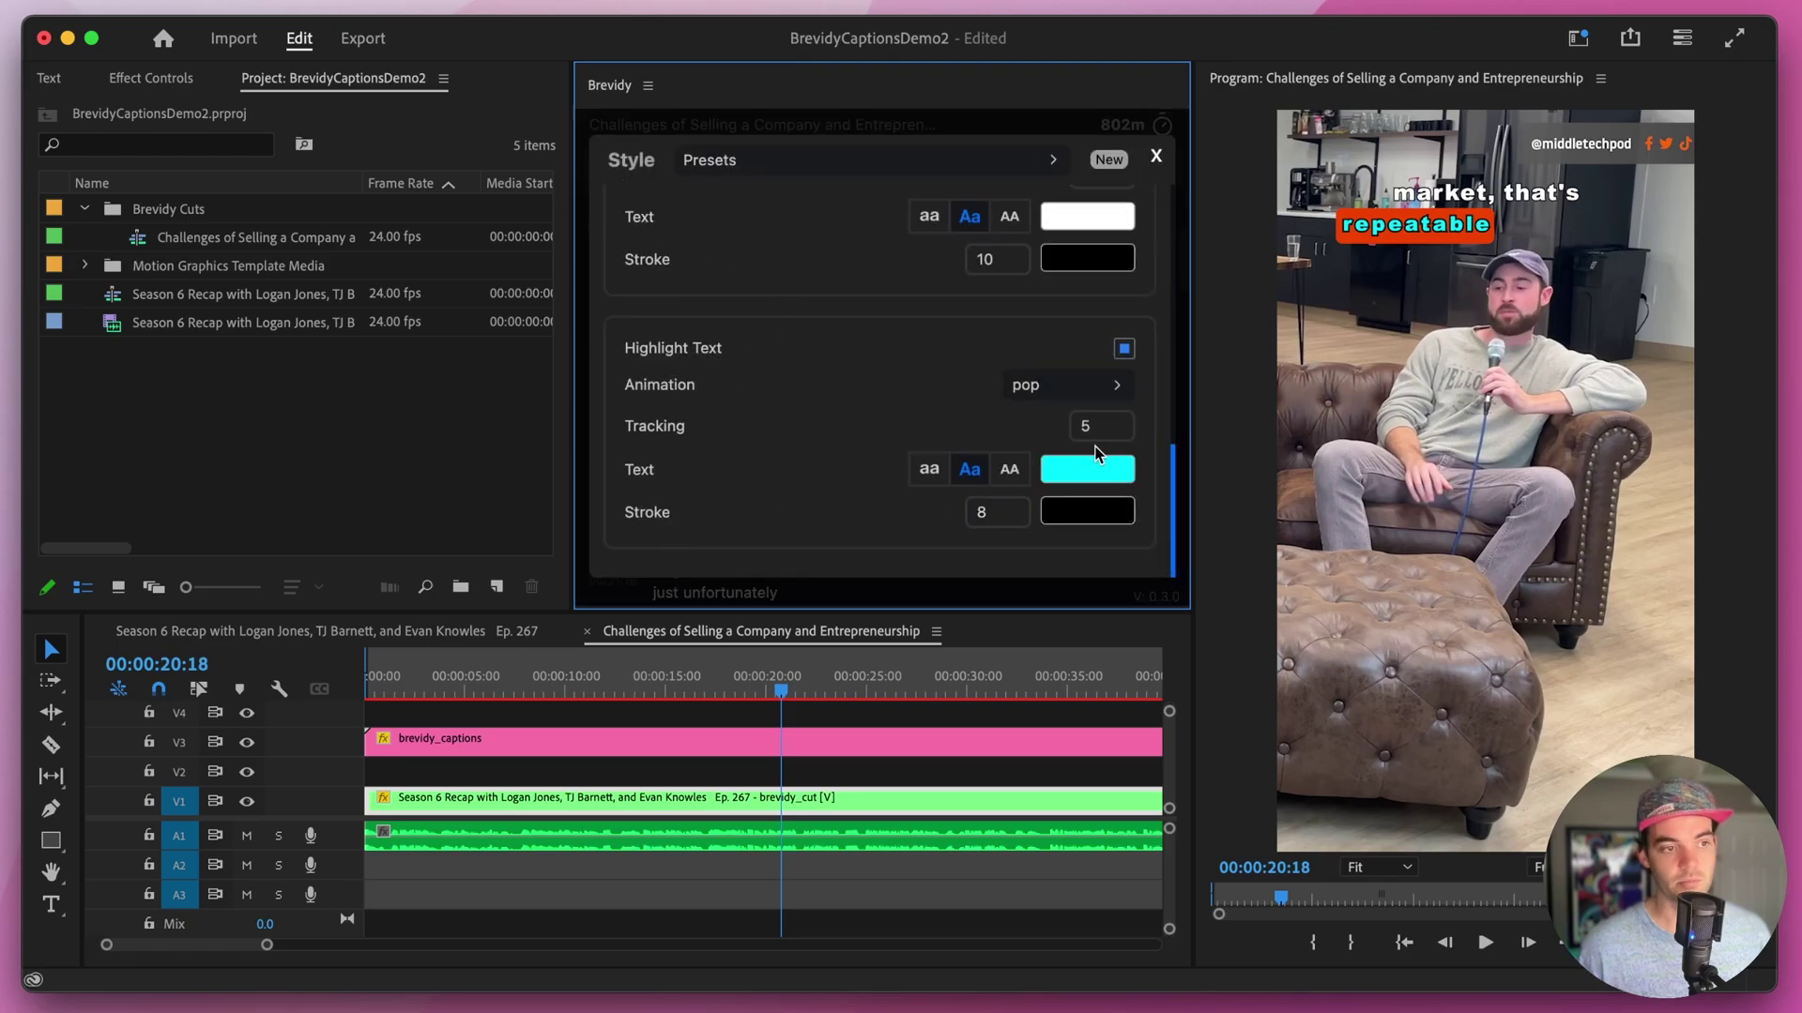
left_click(1157, 156)
- Highlight the words "challenging" and "professionally" in the first two caption blocks
scroll(818, 366, "up", 5)
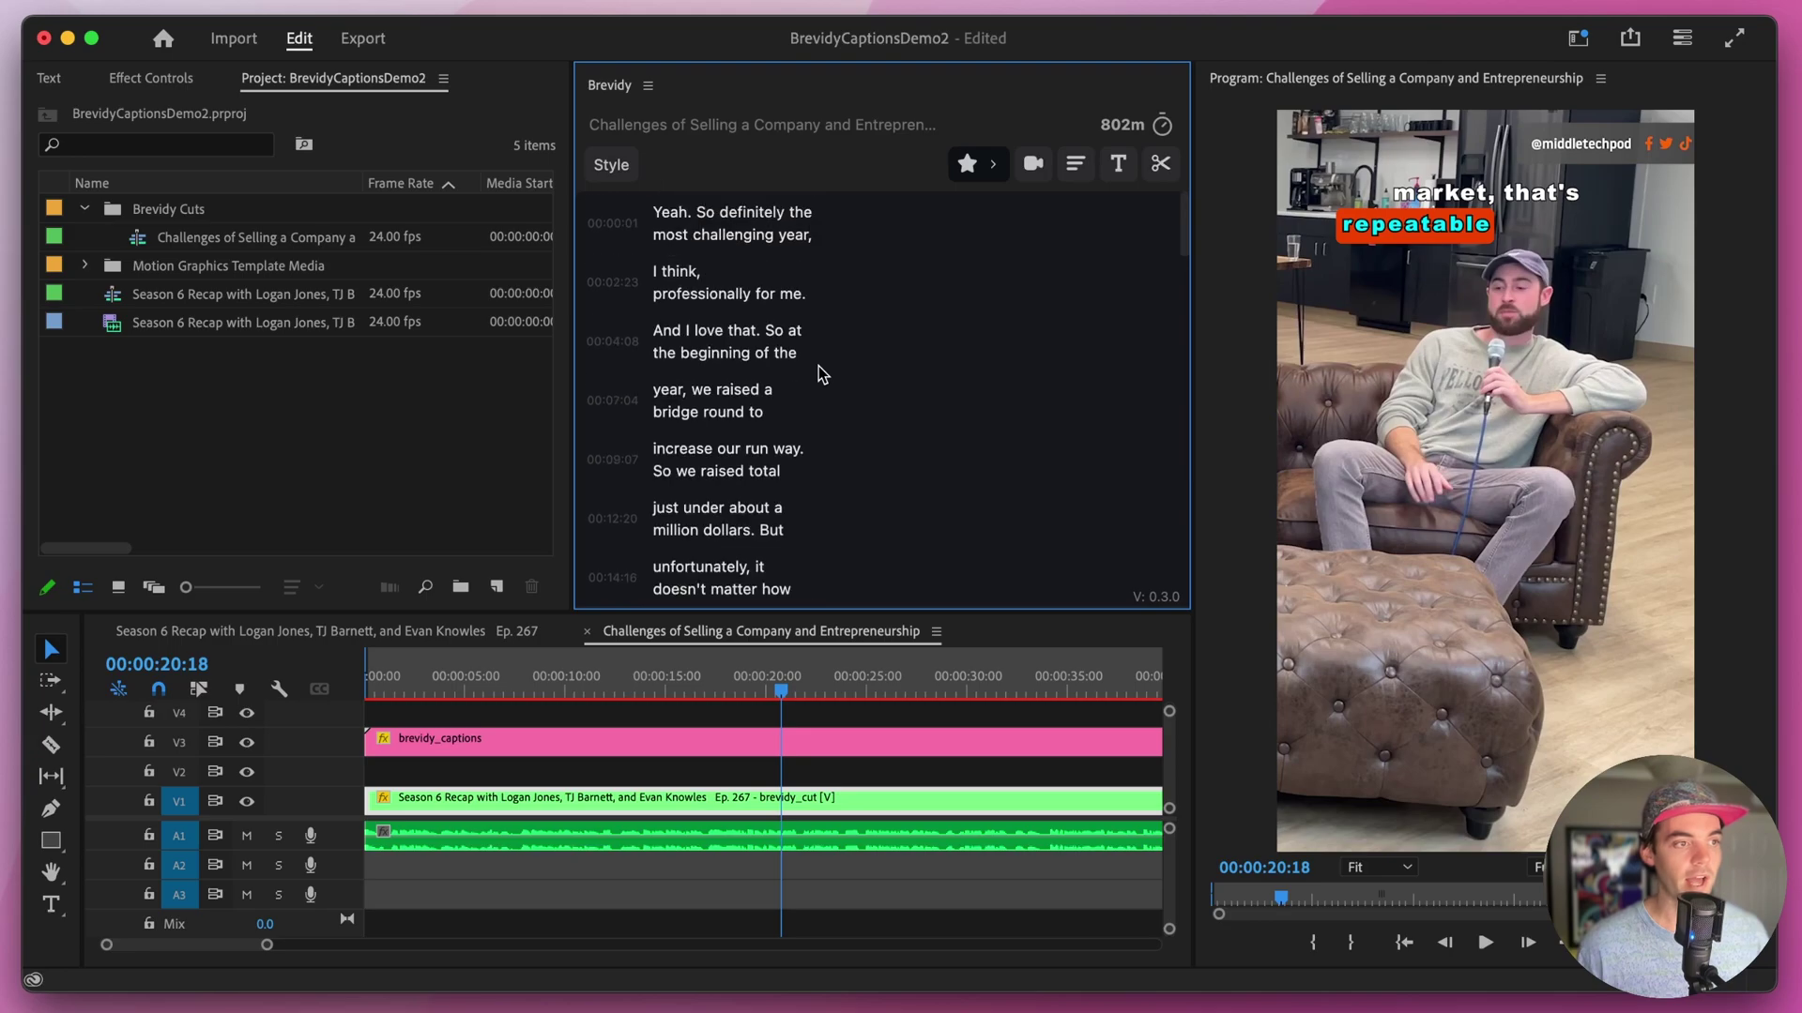
left_click(732, 234)
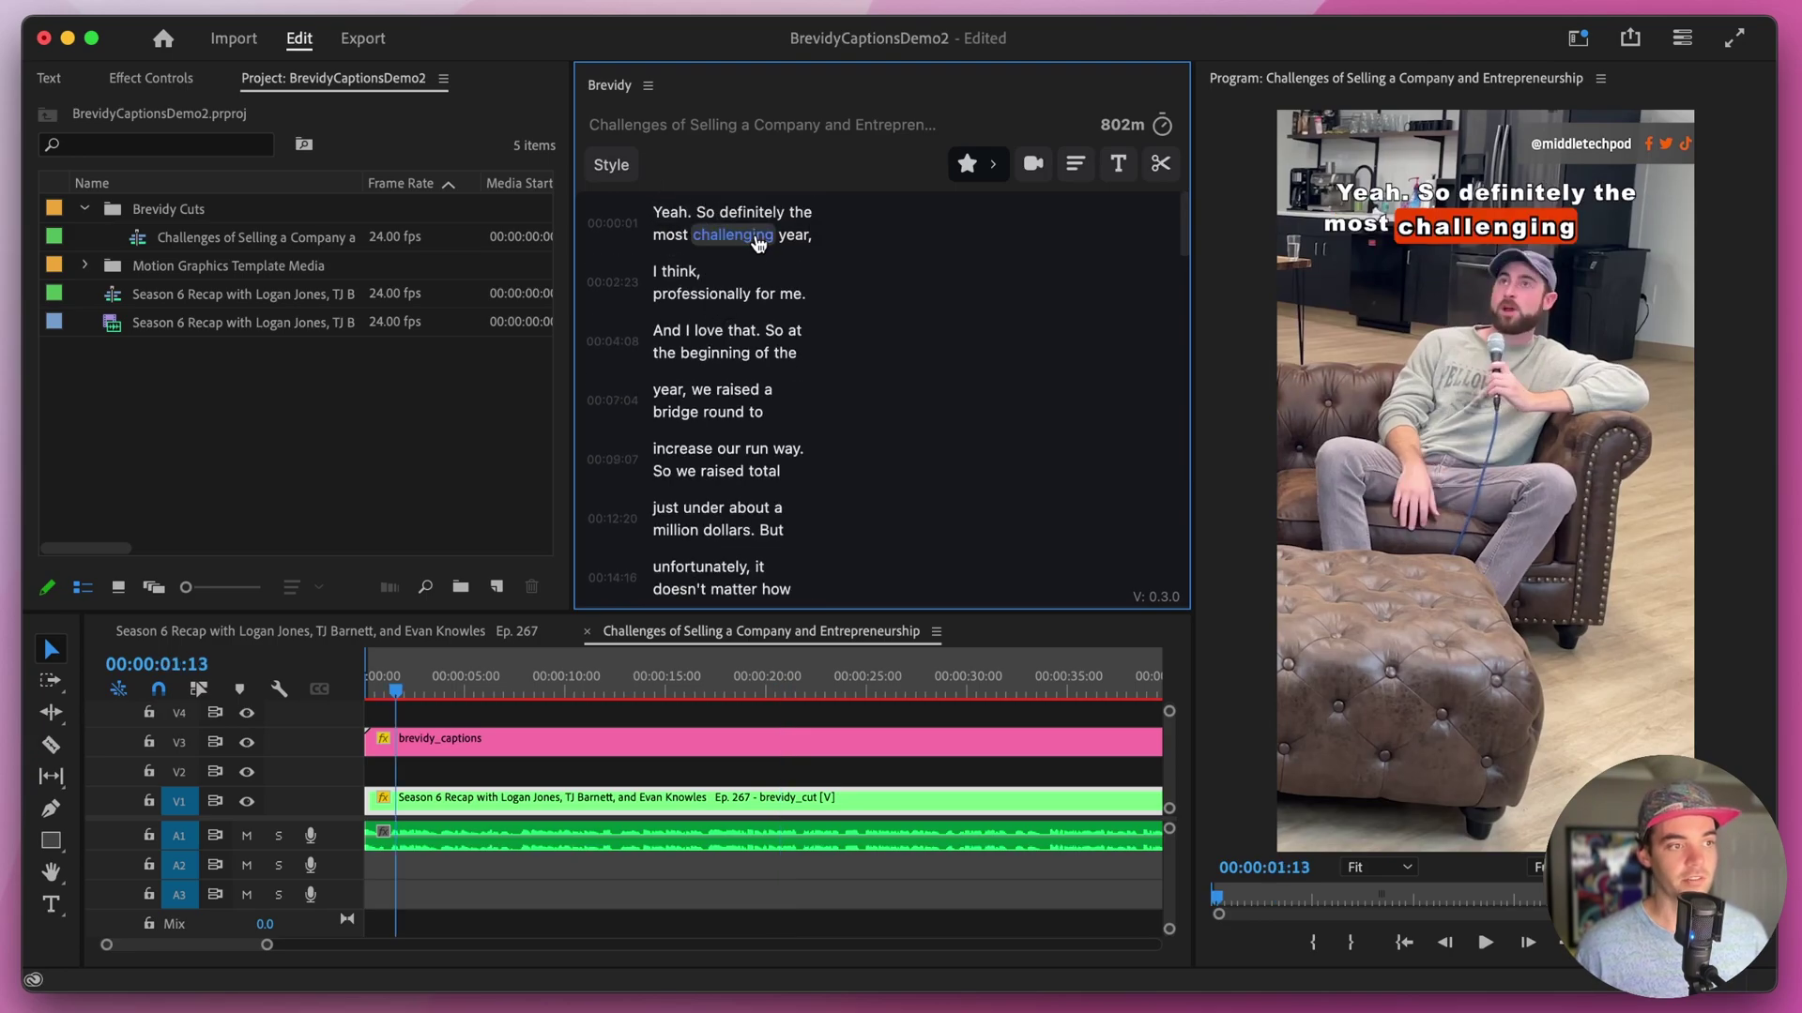
left_click(718, 296)
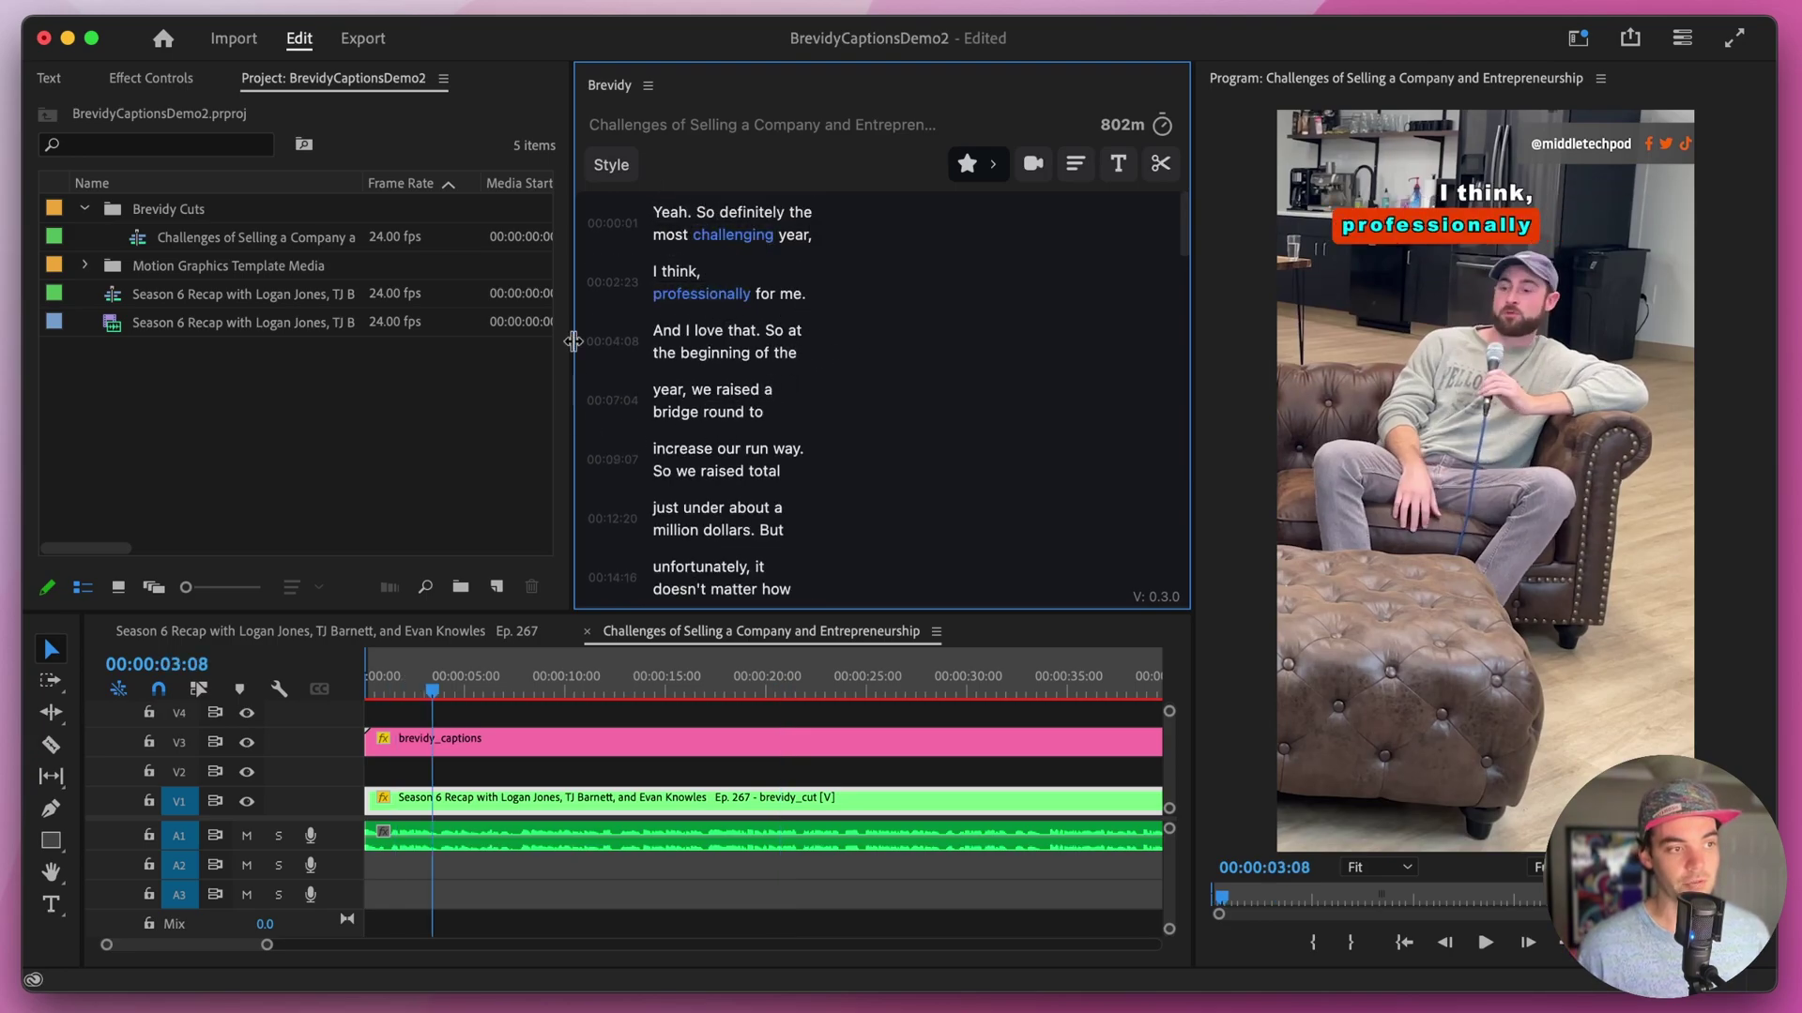
scroll(868, 262, "down", 1)
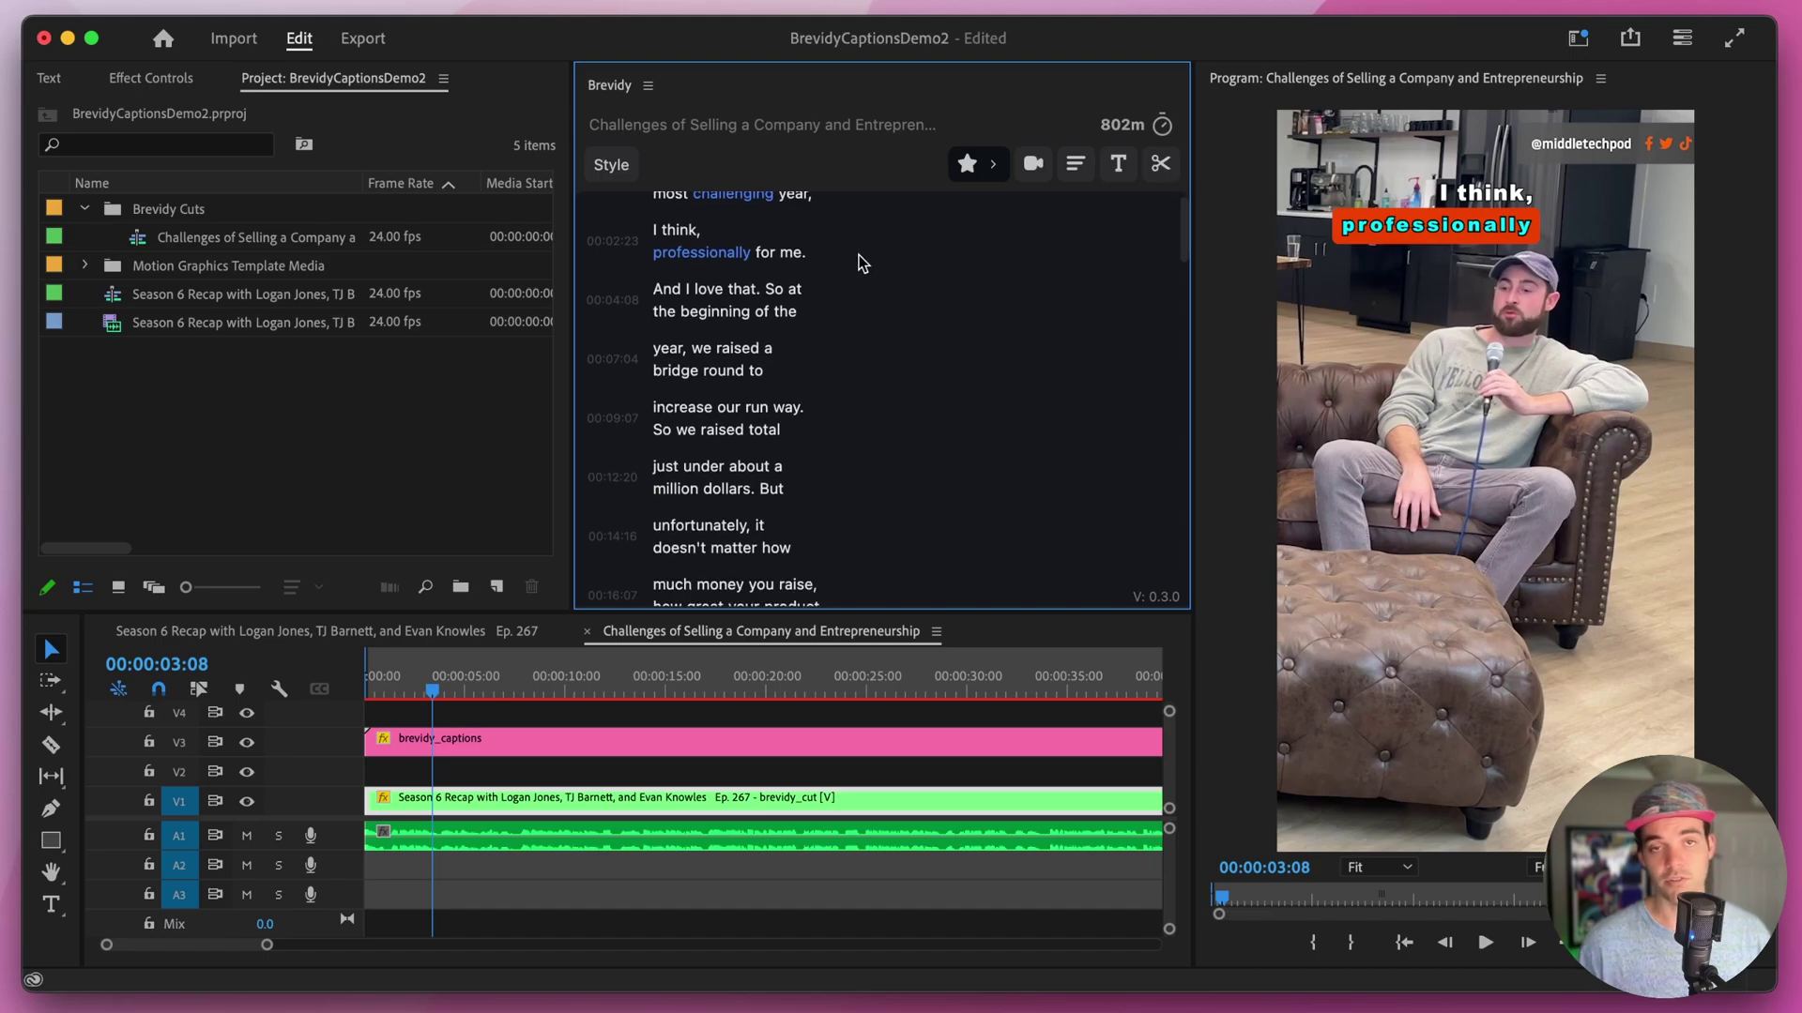
- Have the AI suggest highlights for the whole transcript and look through the highlighted words
left_click(971, 162)
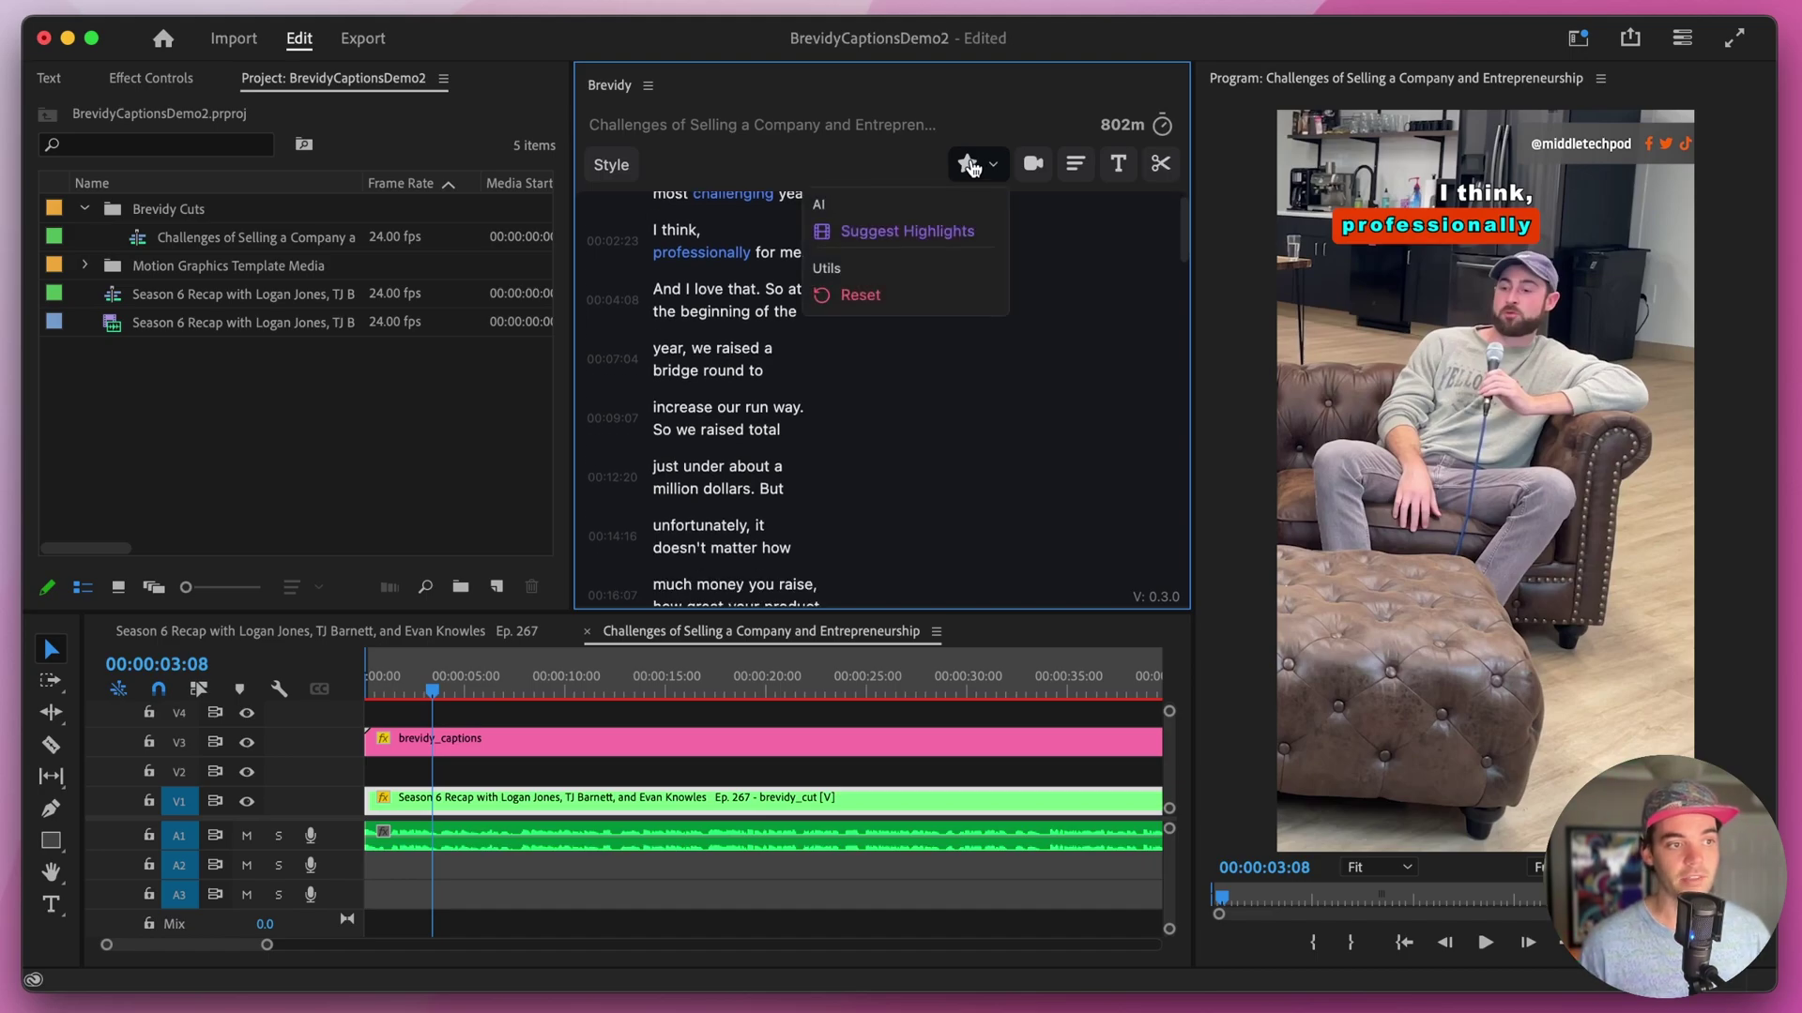
left_click(952, 234)
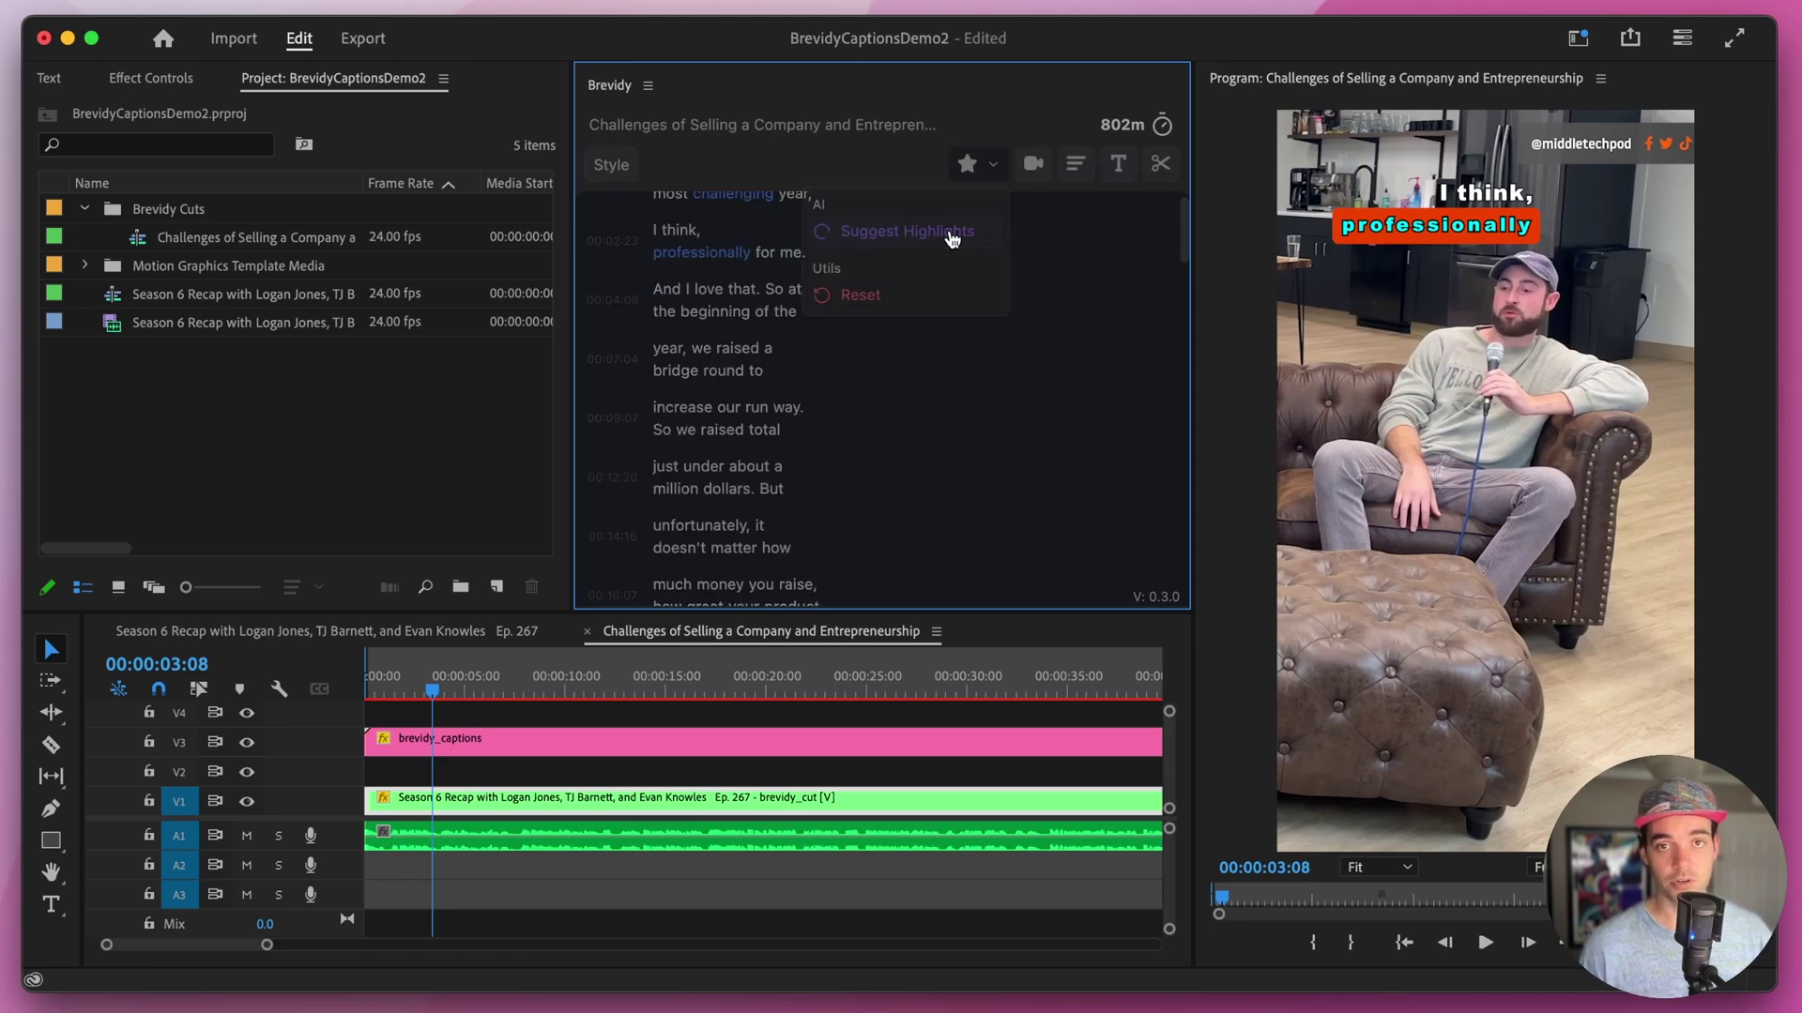
scroll(719, 369, "down", 10)
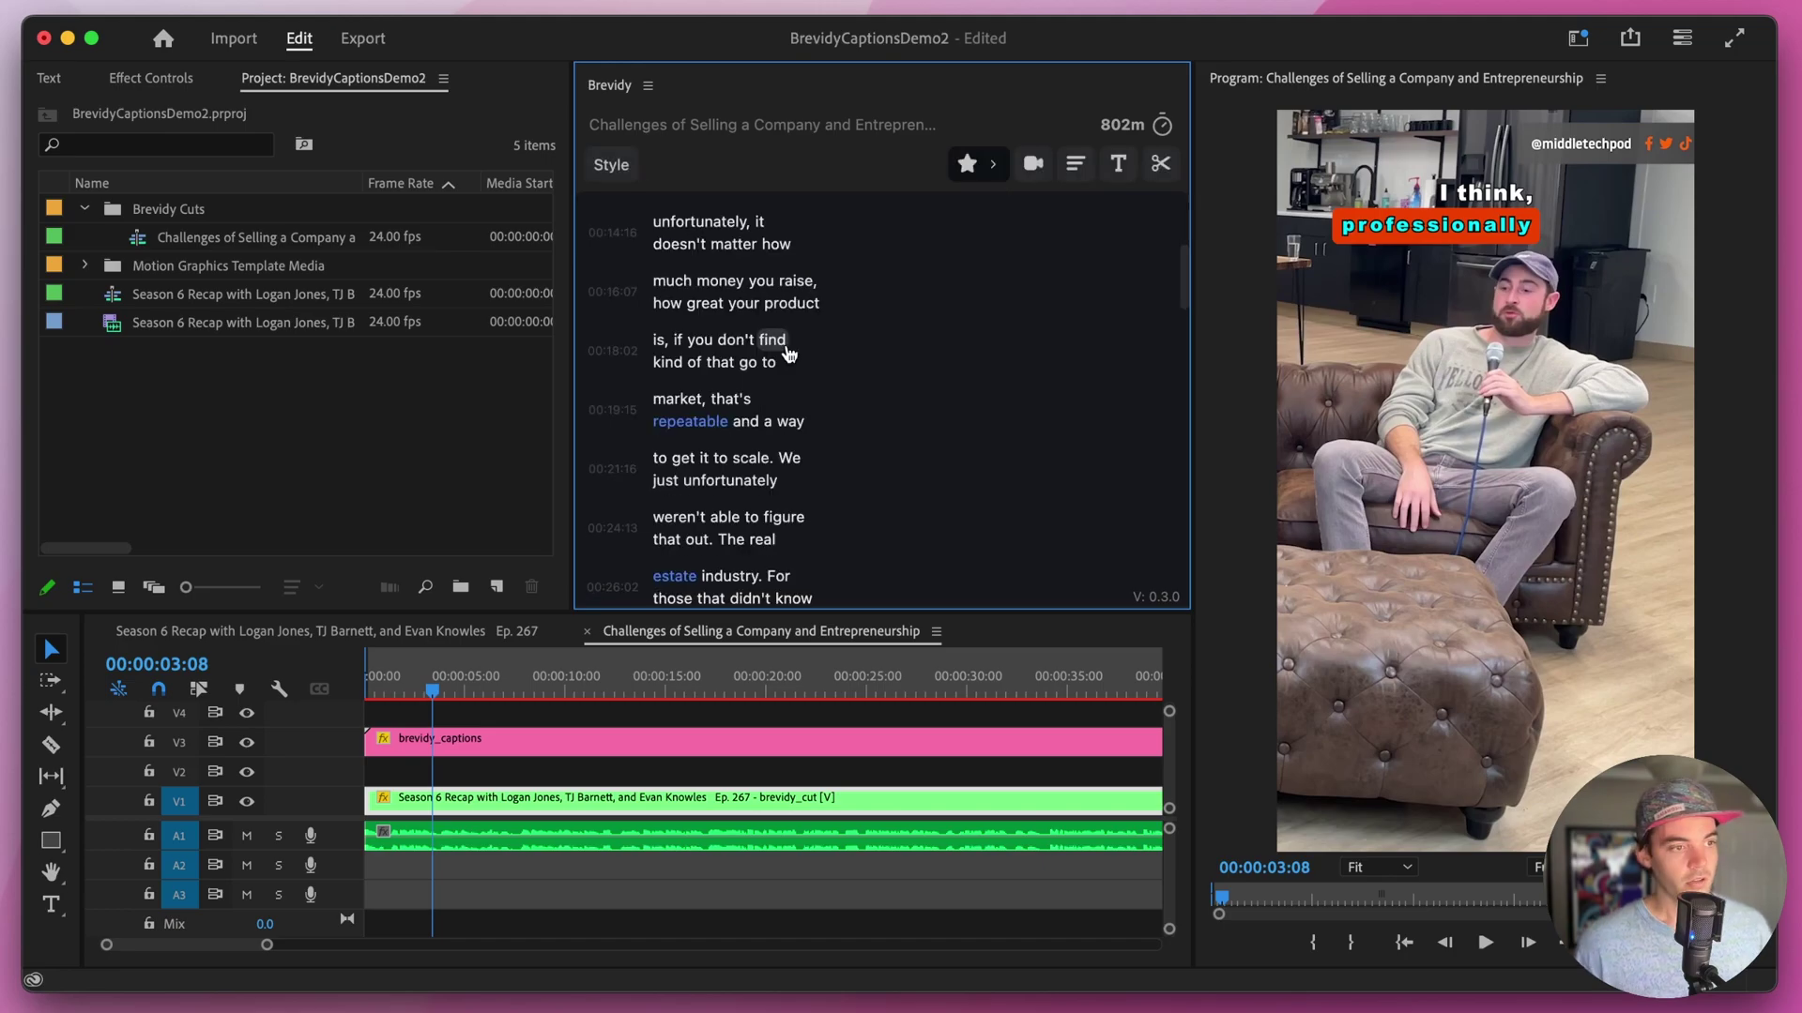
scroll(719, 371, "down", 2)
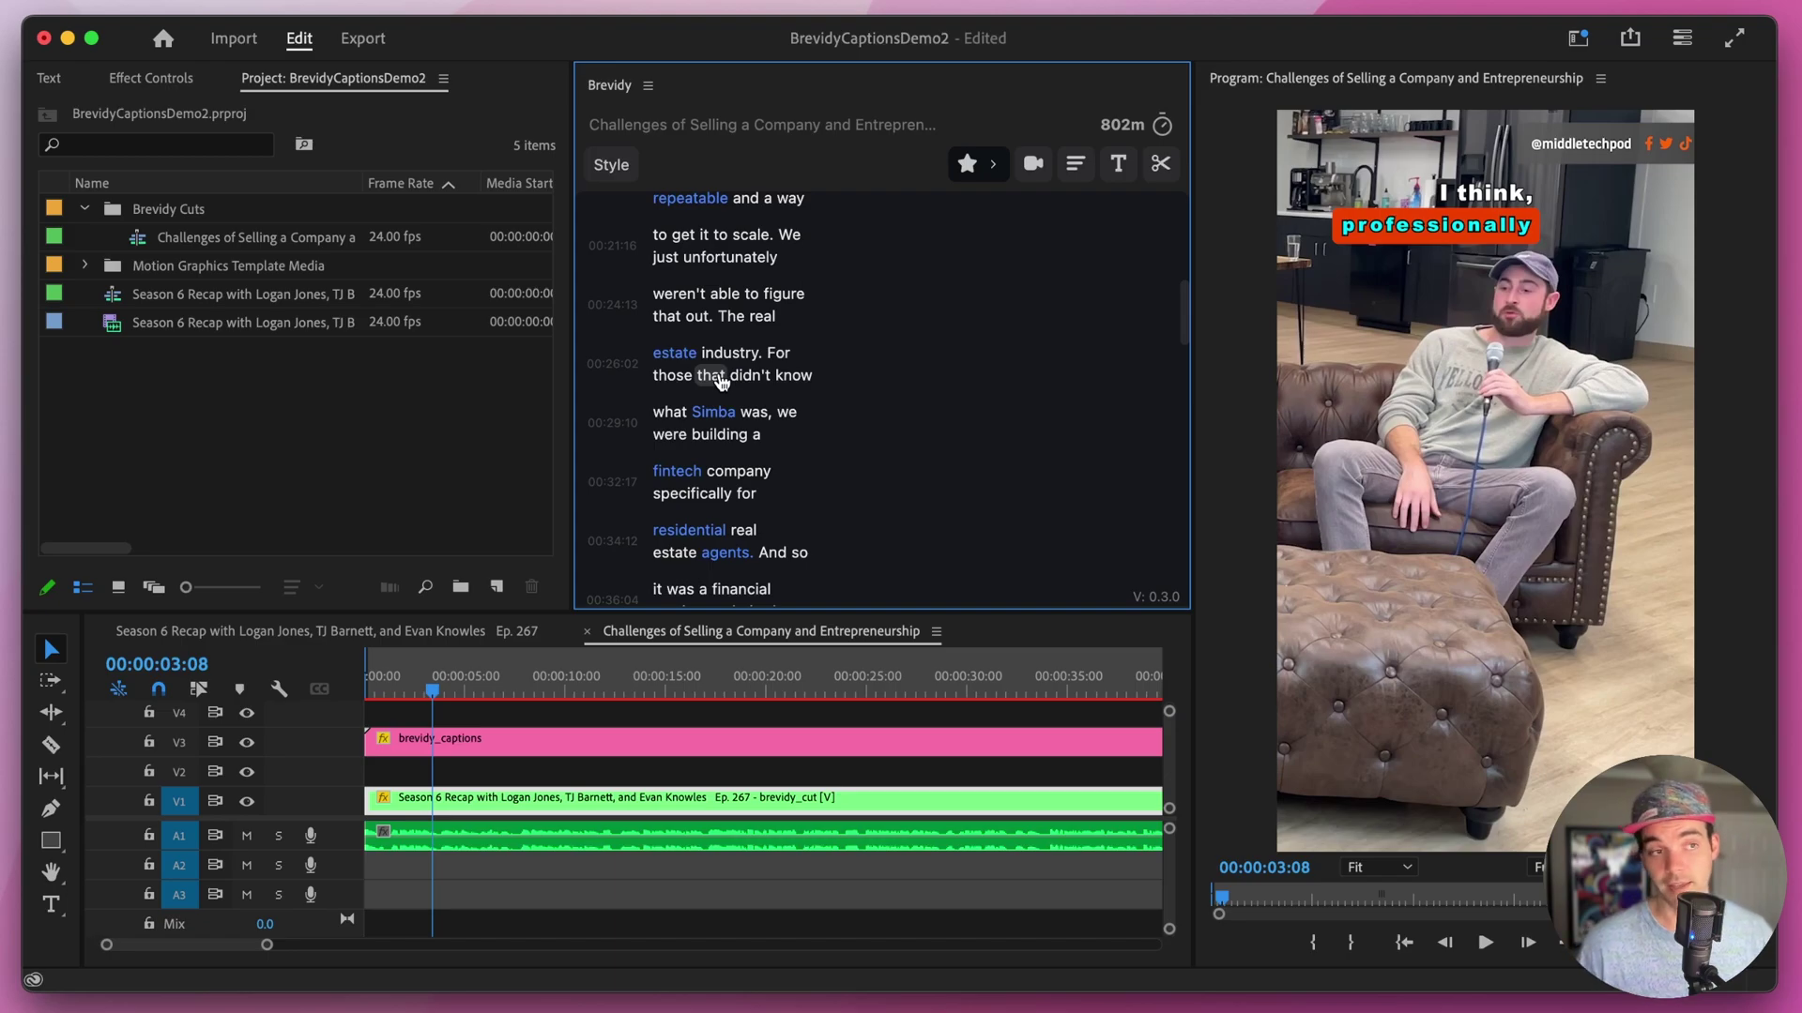
- Limit the captions to 17 characters and 1 line, and play them from near the start
left_click(1074, 163)
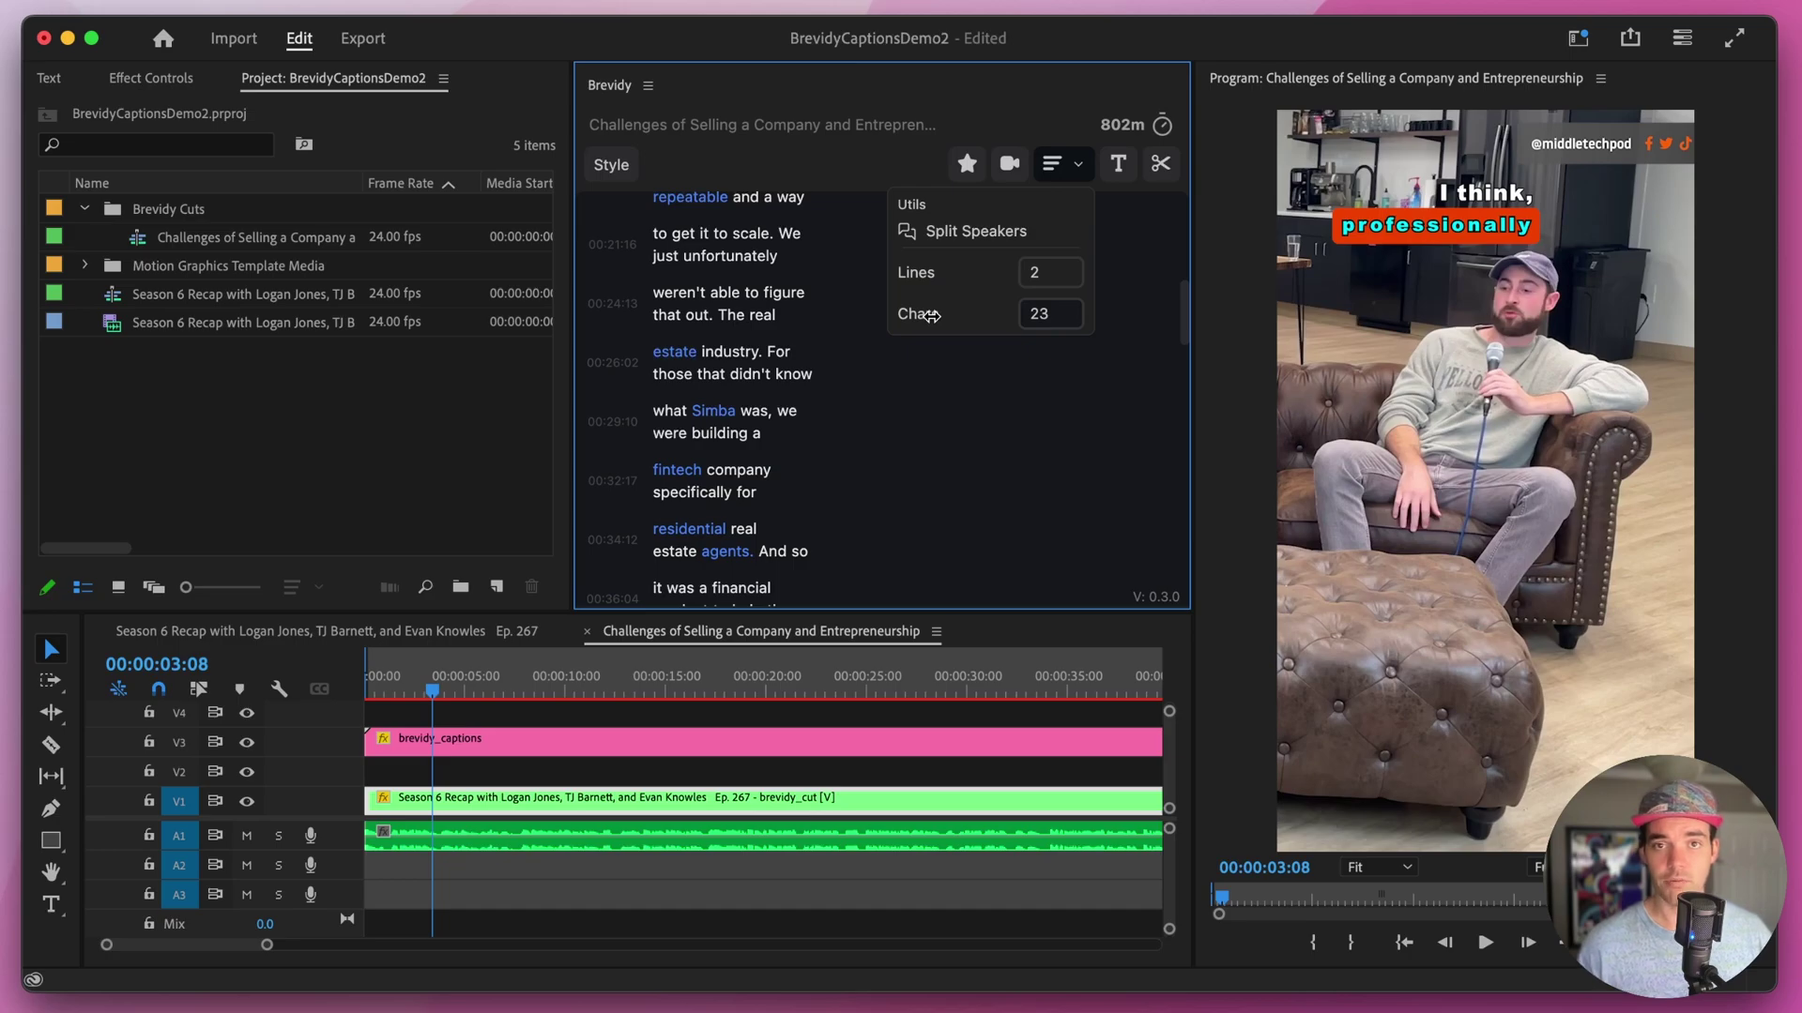
left_click_drag(931, 316, 935, 317)
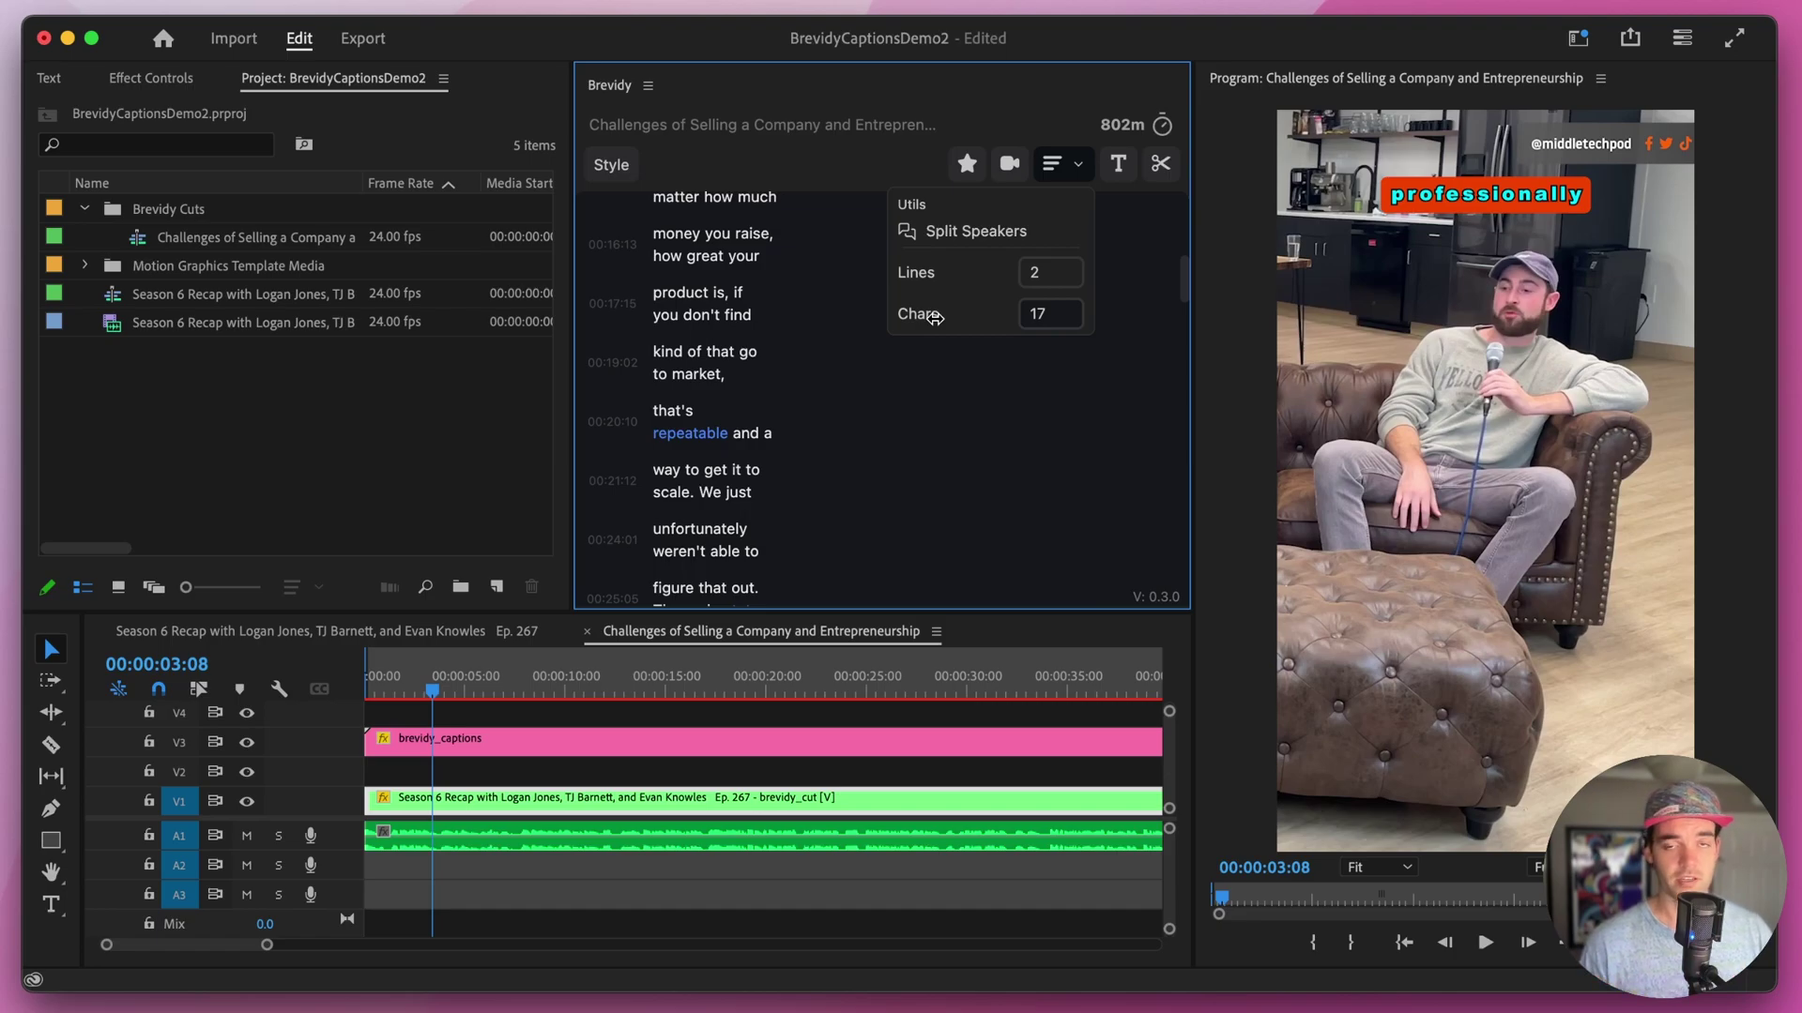
left_click_drag(972, 276, 960, 277)
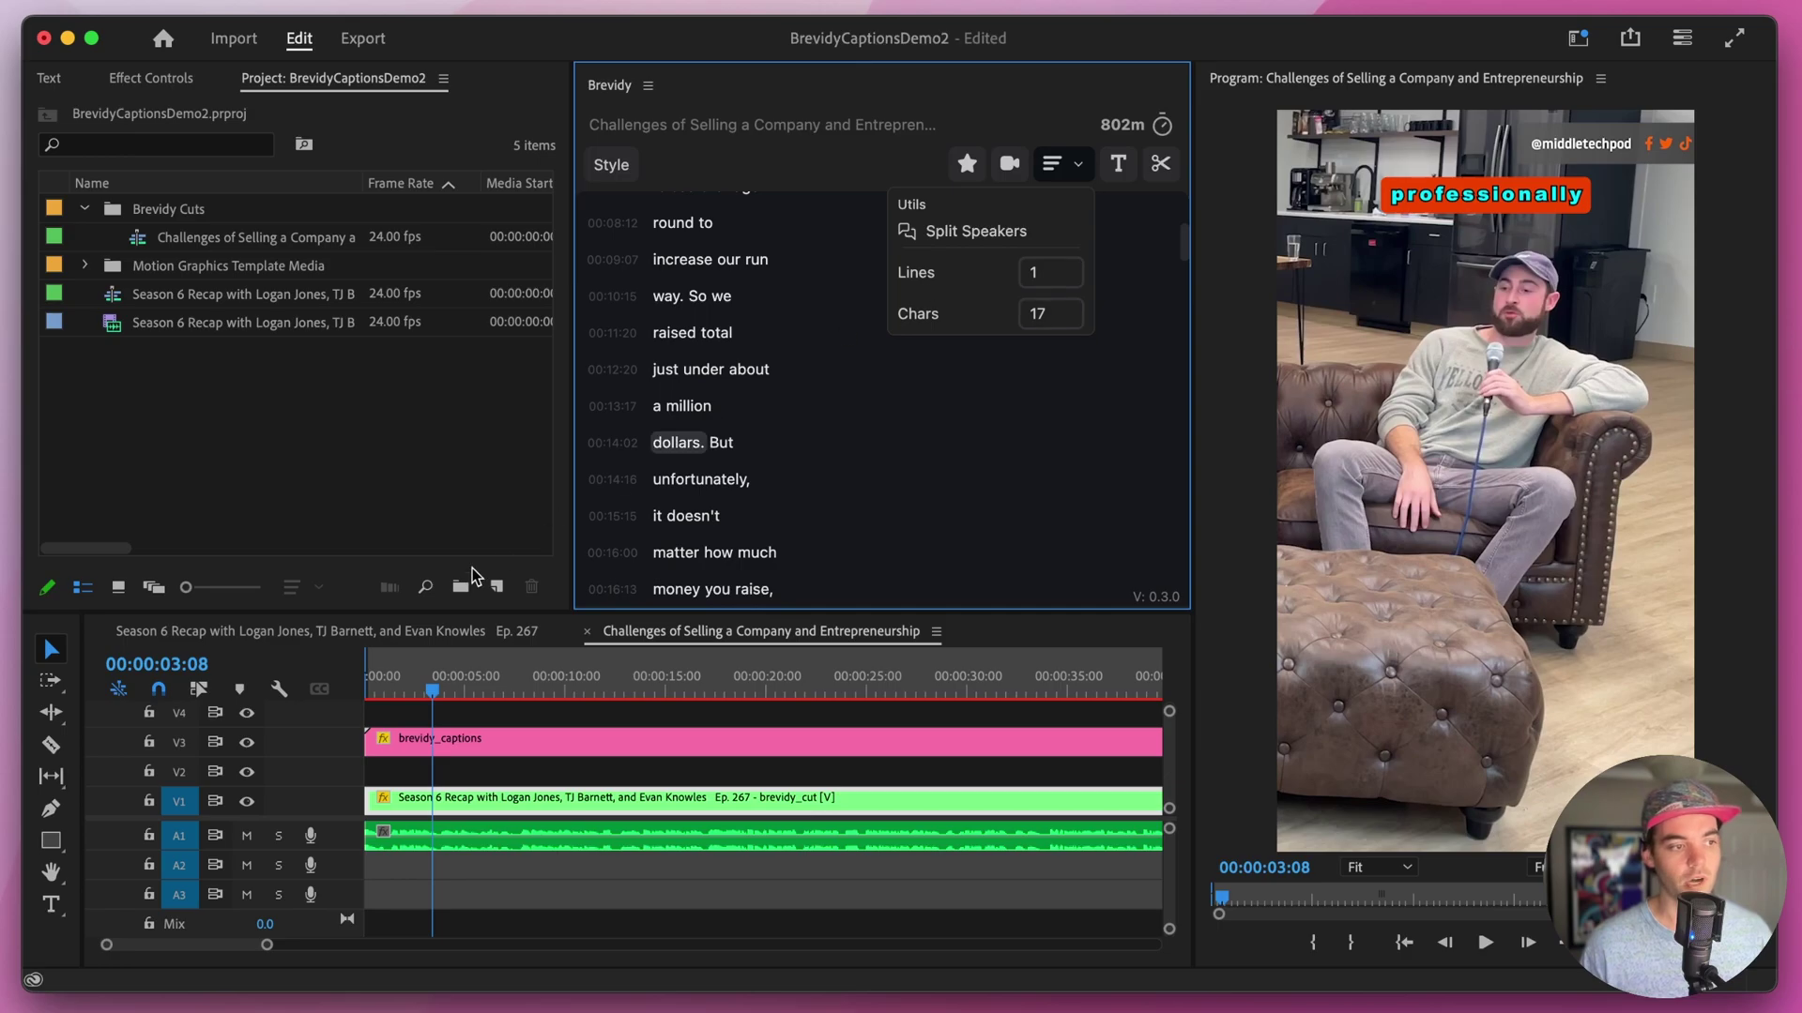
left_click_drag(427, 692, 392, 691)
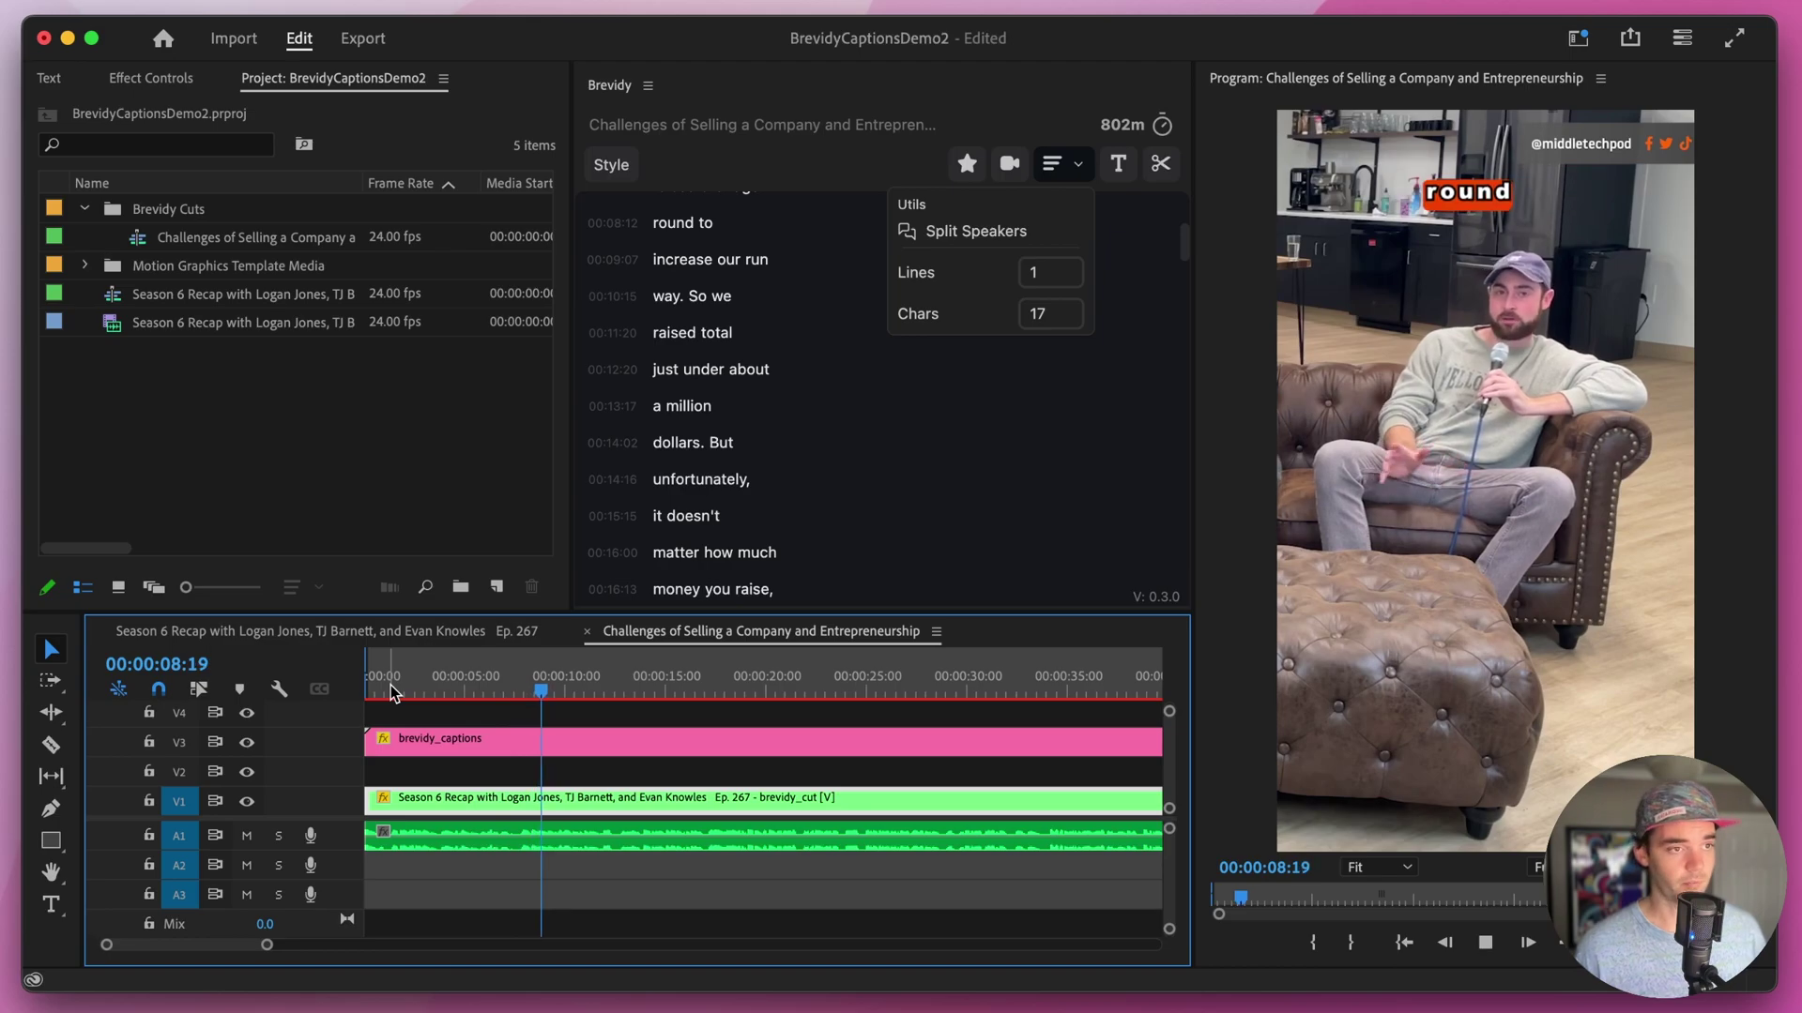
key("space")
- Edit the caption text "raised total" so that it reads "raised totally"
left_click(1121, 172)
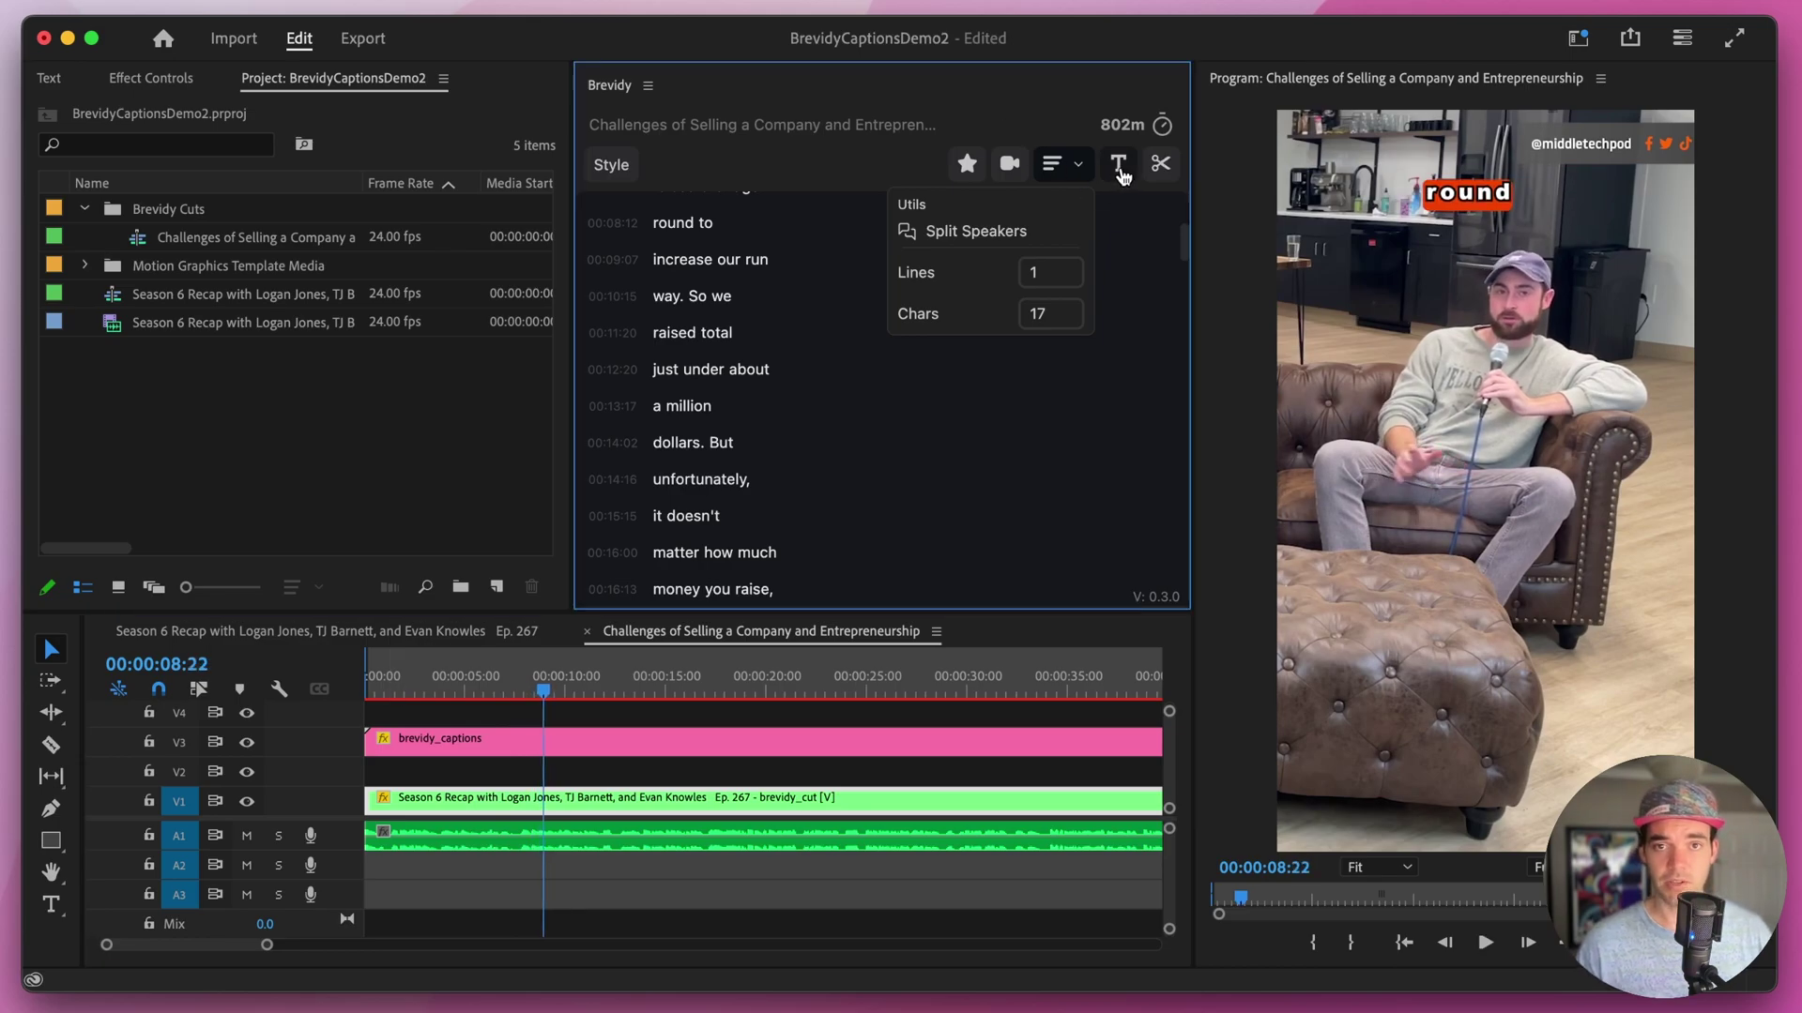
mouse_move(1122, 172)
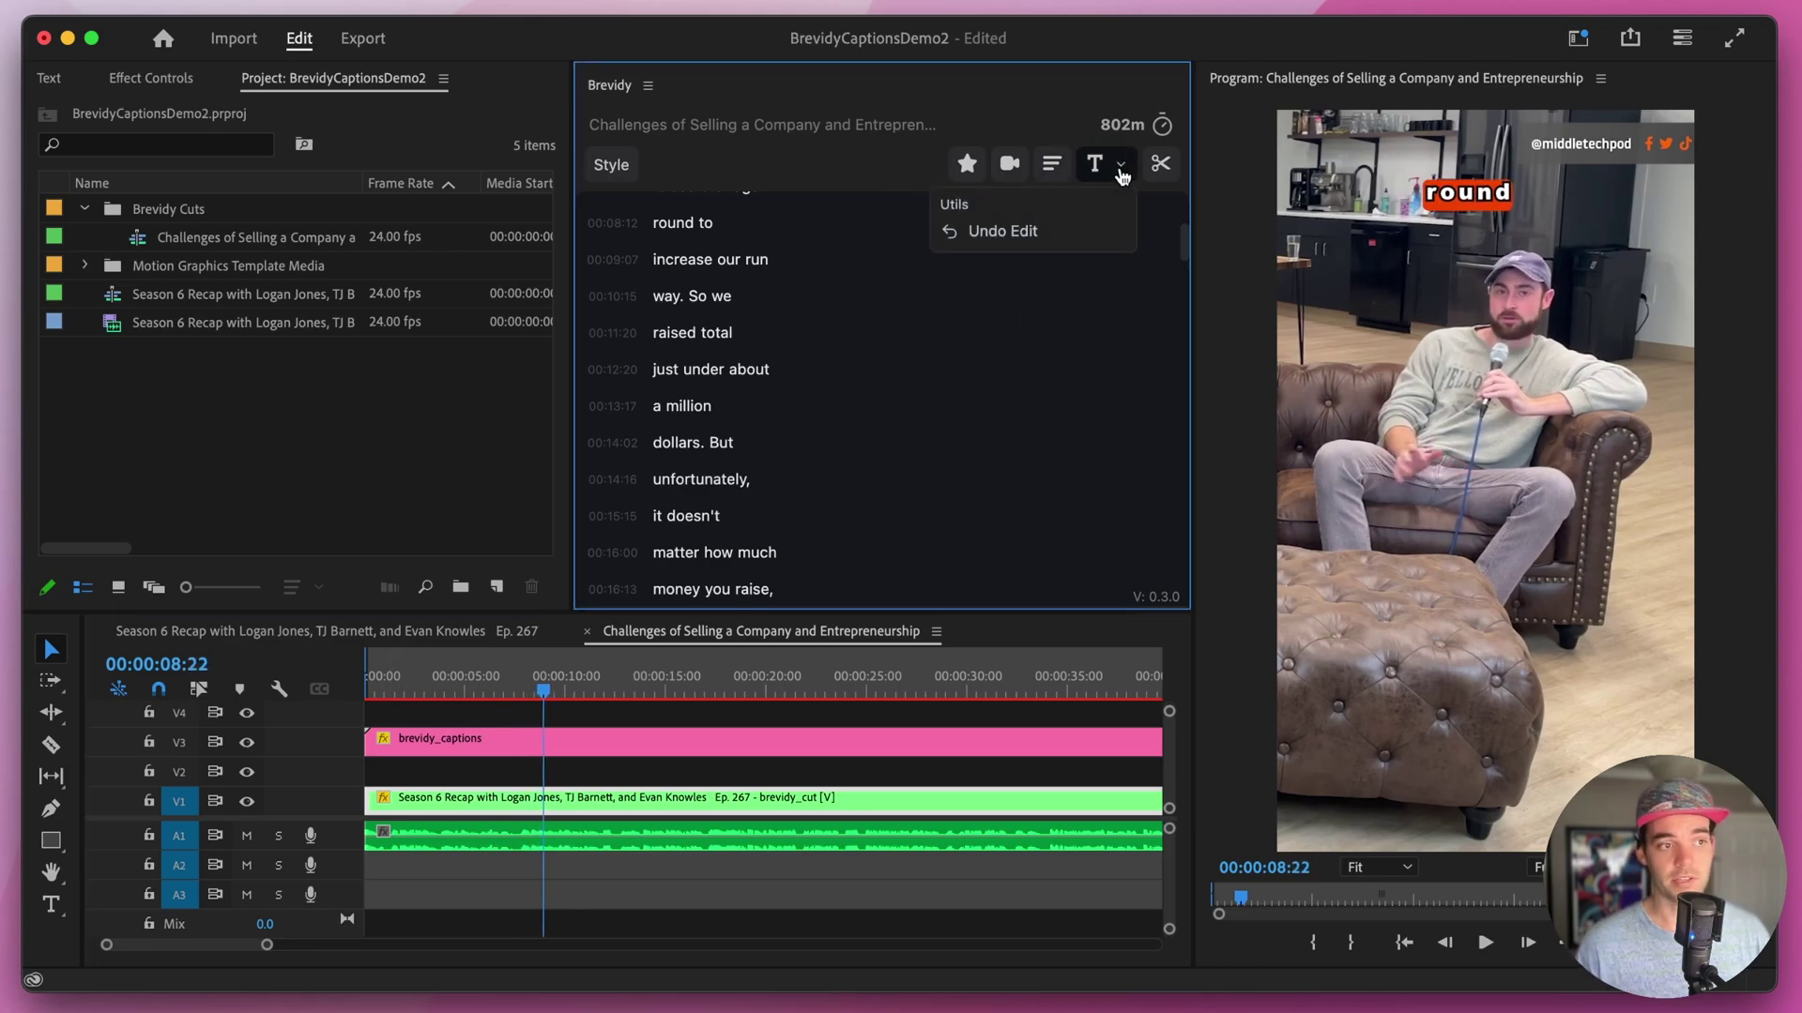
double_click(711, 338)
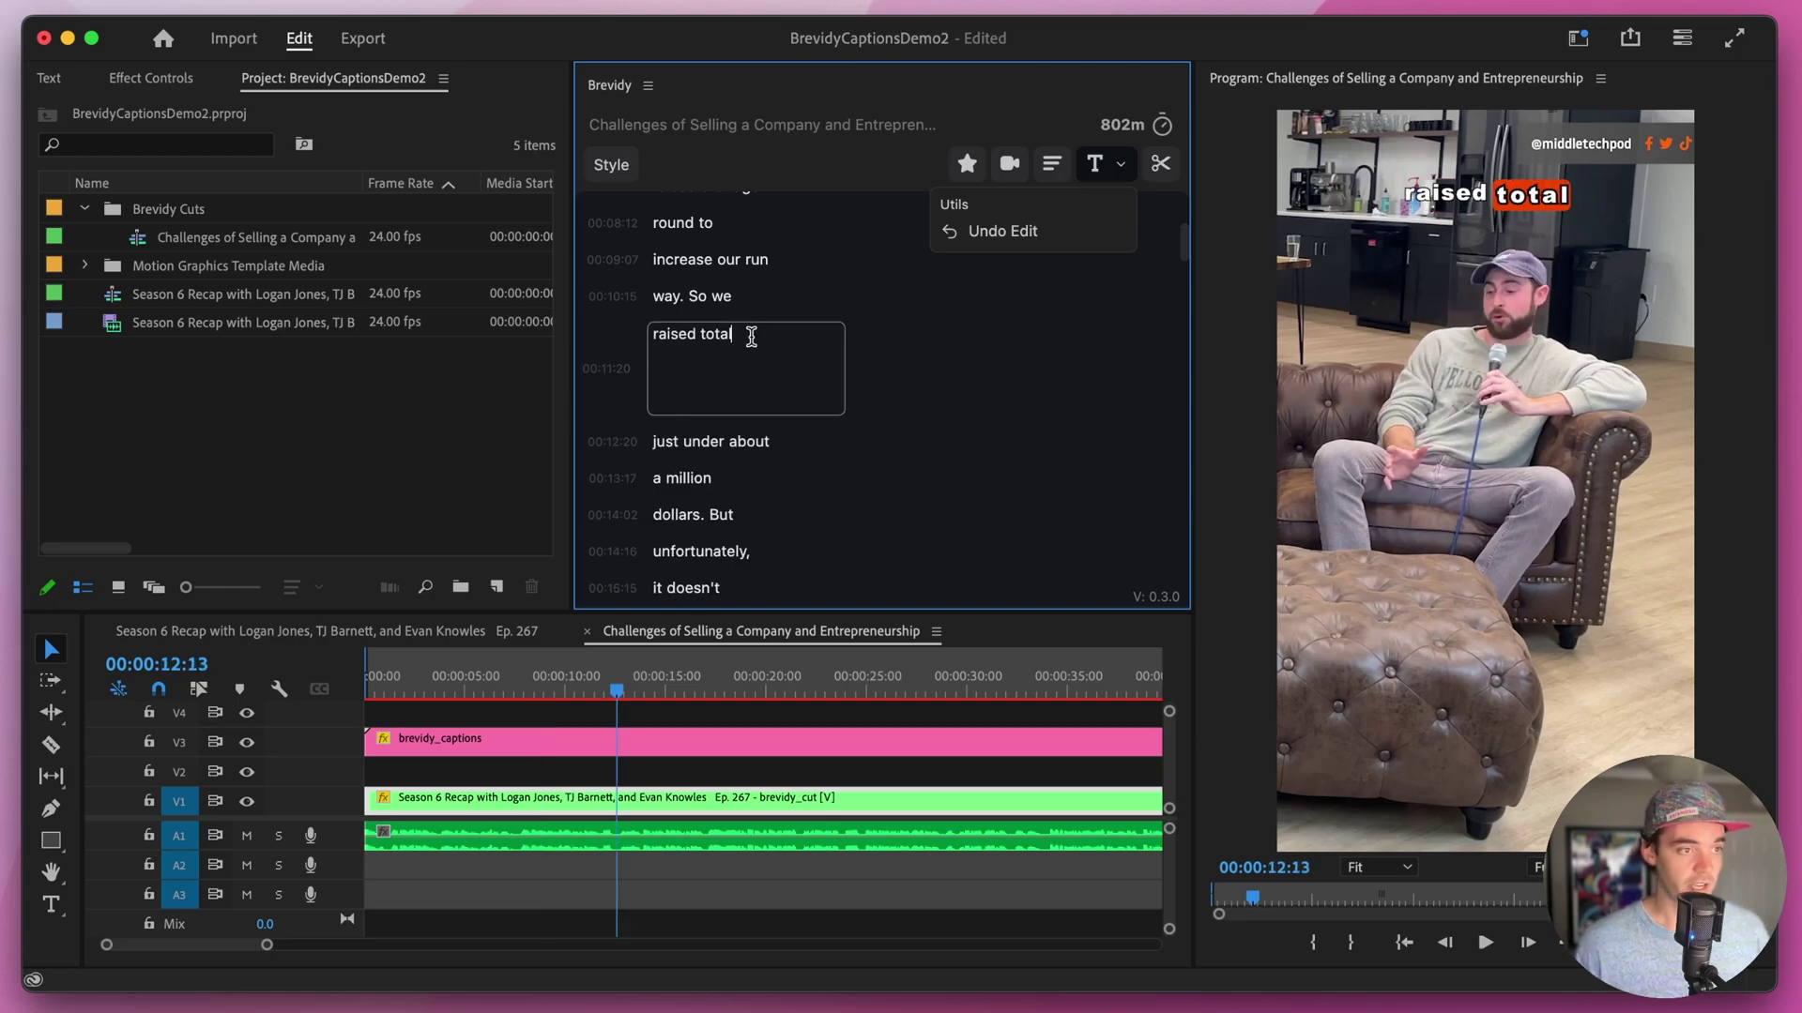
type("ly")
key("Return")
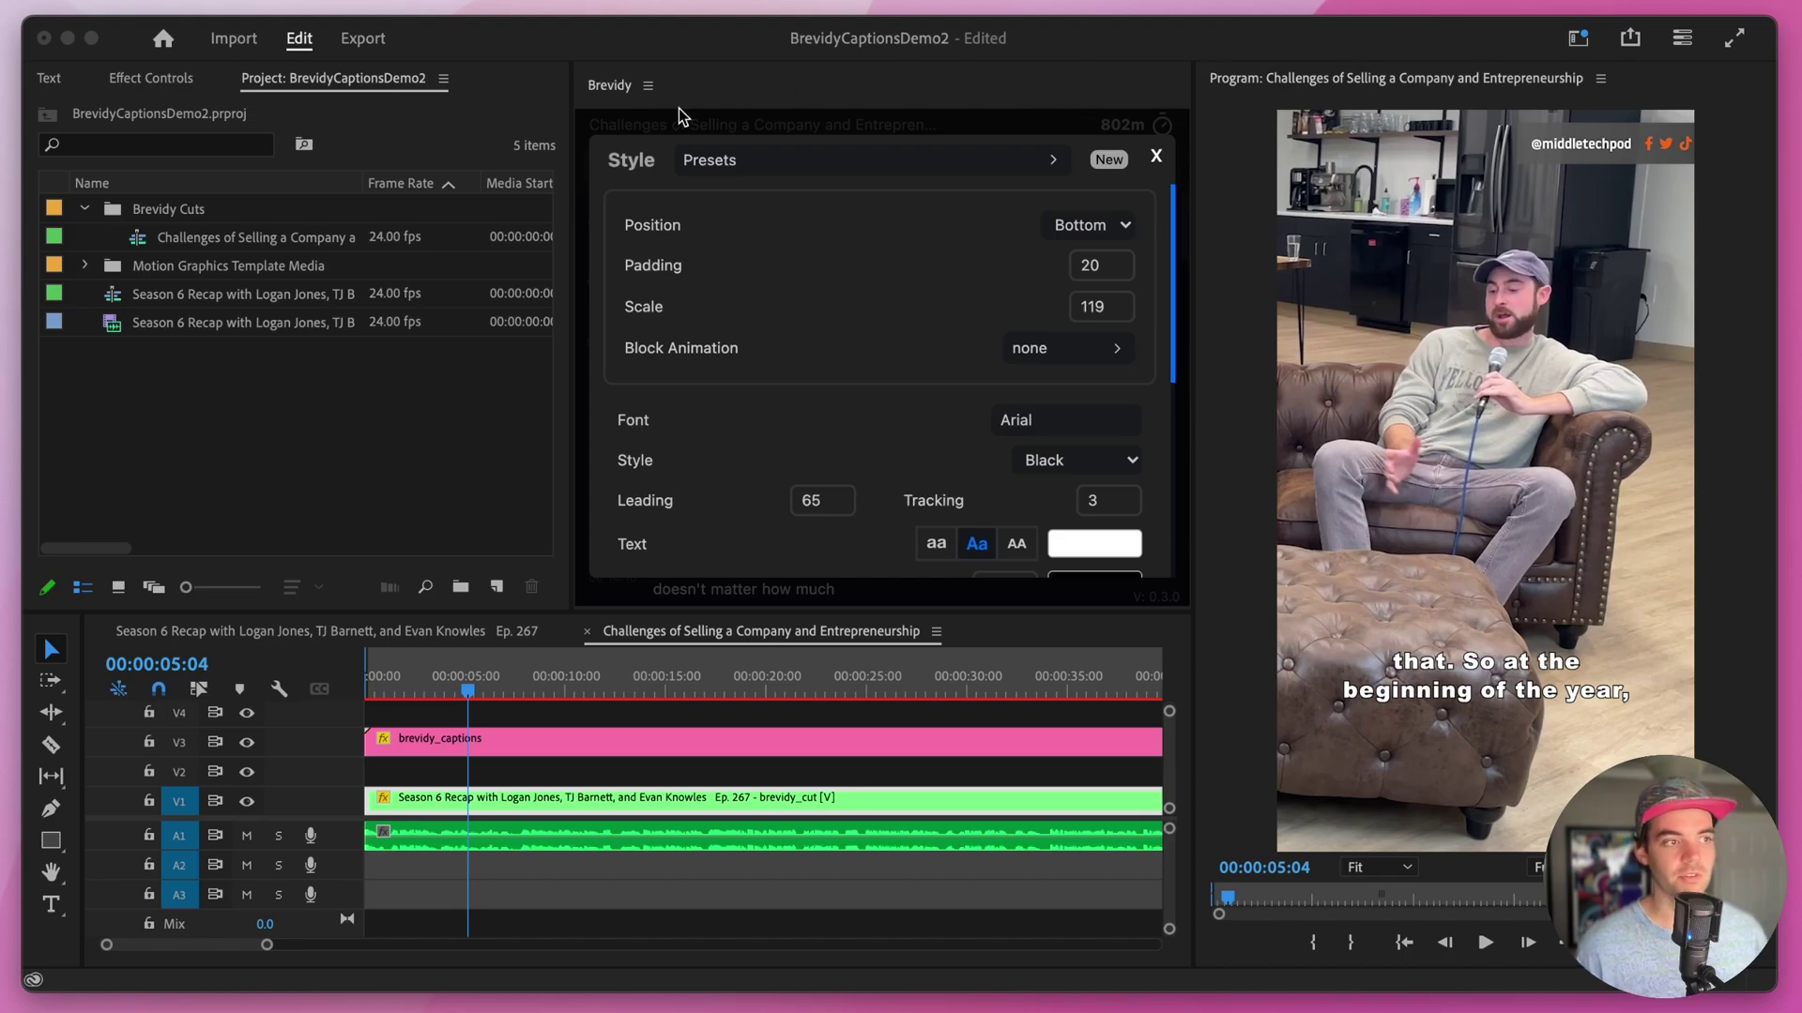
- Close the caption style settings and limit the captions to 1 line of 15 characters
left_click(647, 86)
left_click(804, 83)
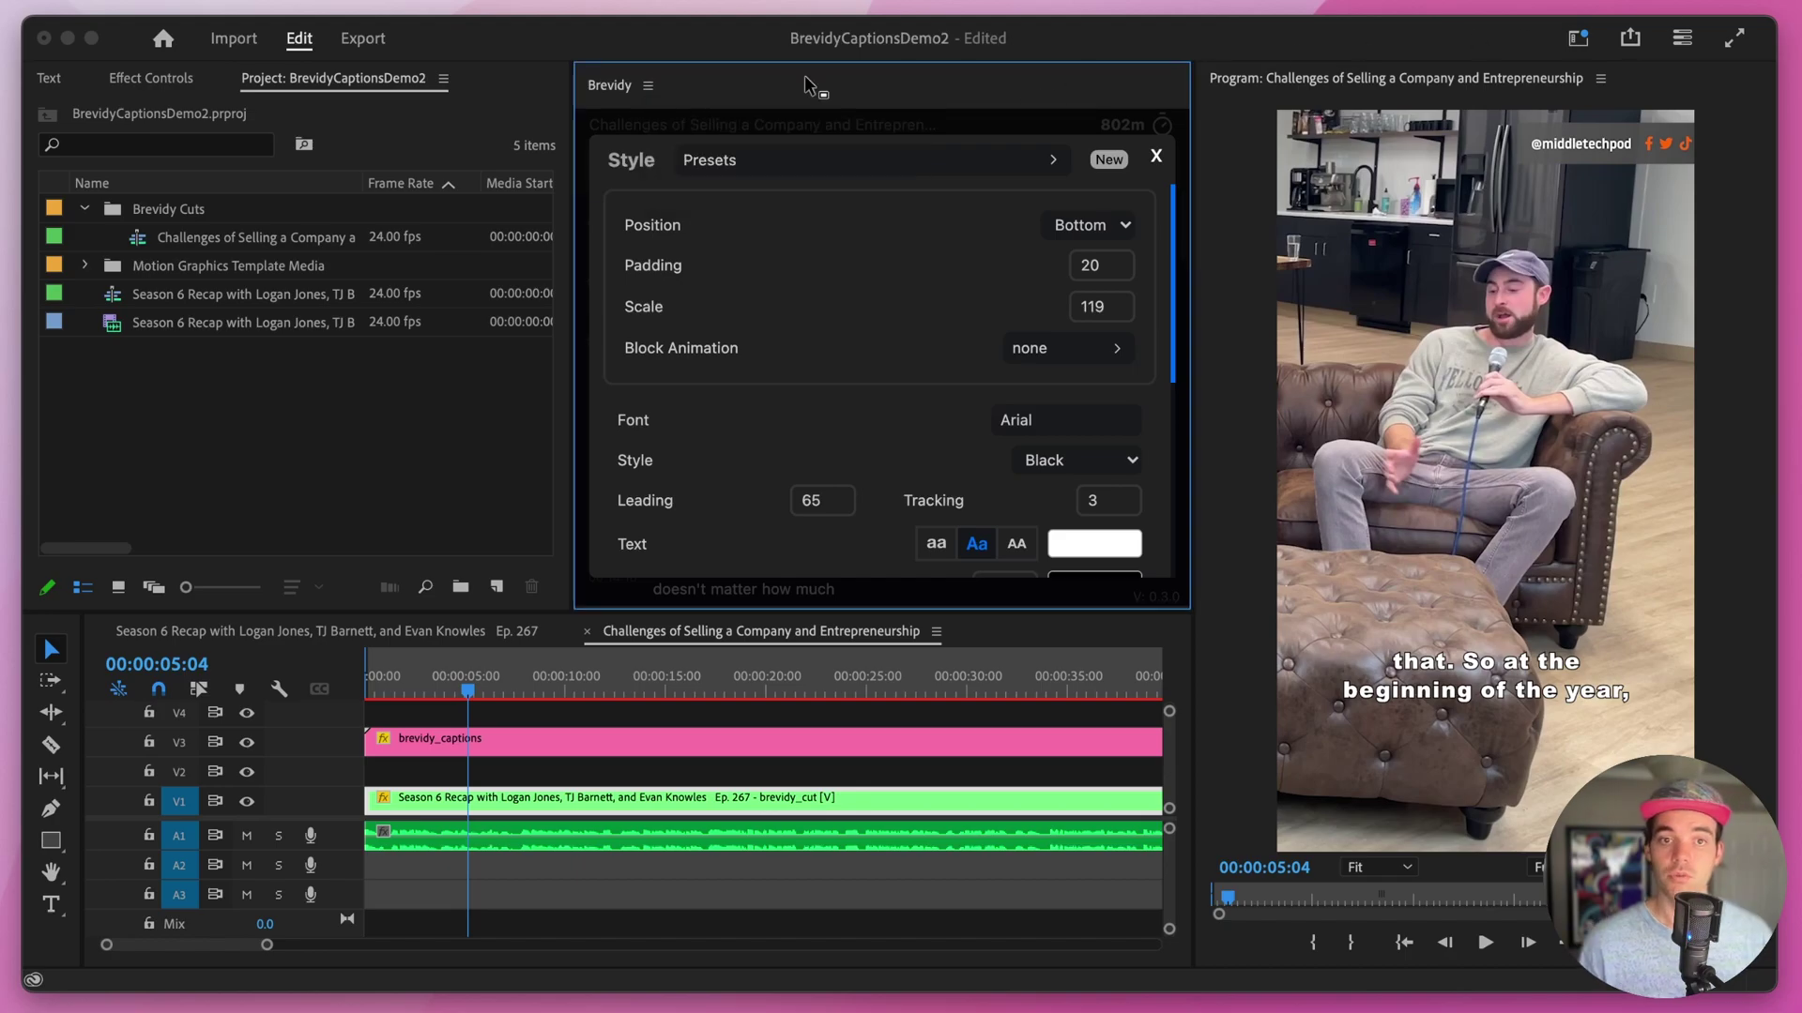
left_click(1155, 156)
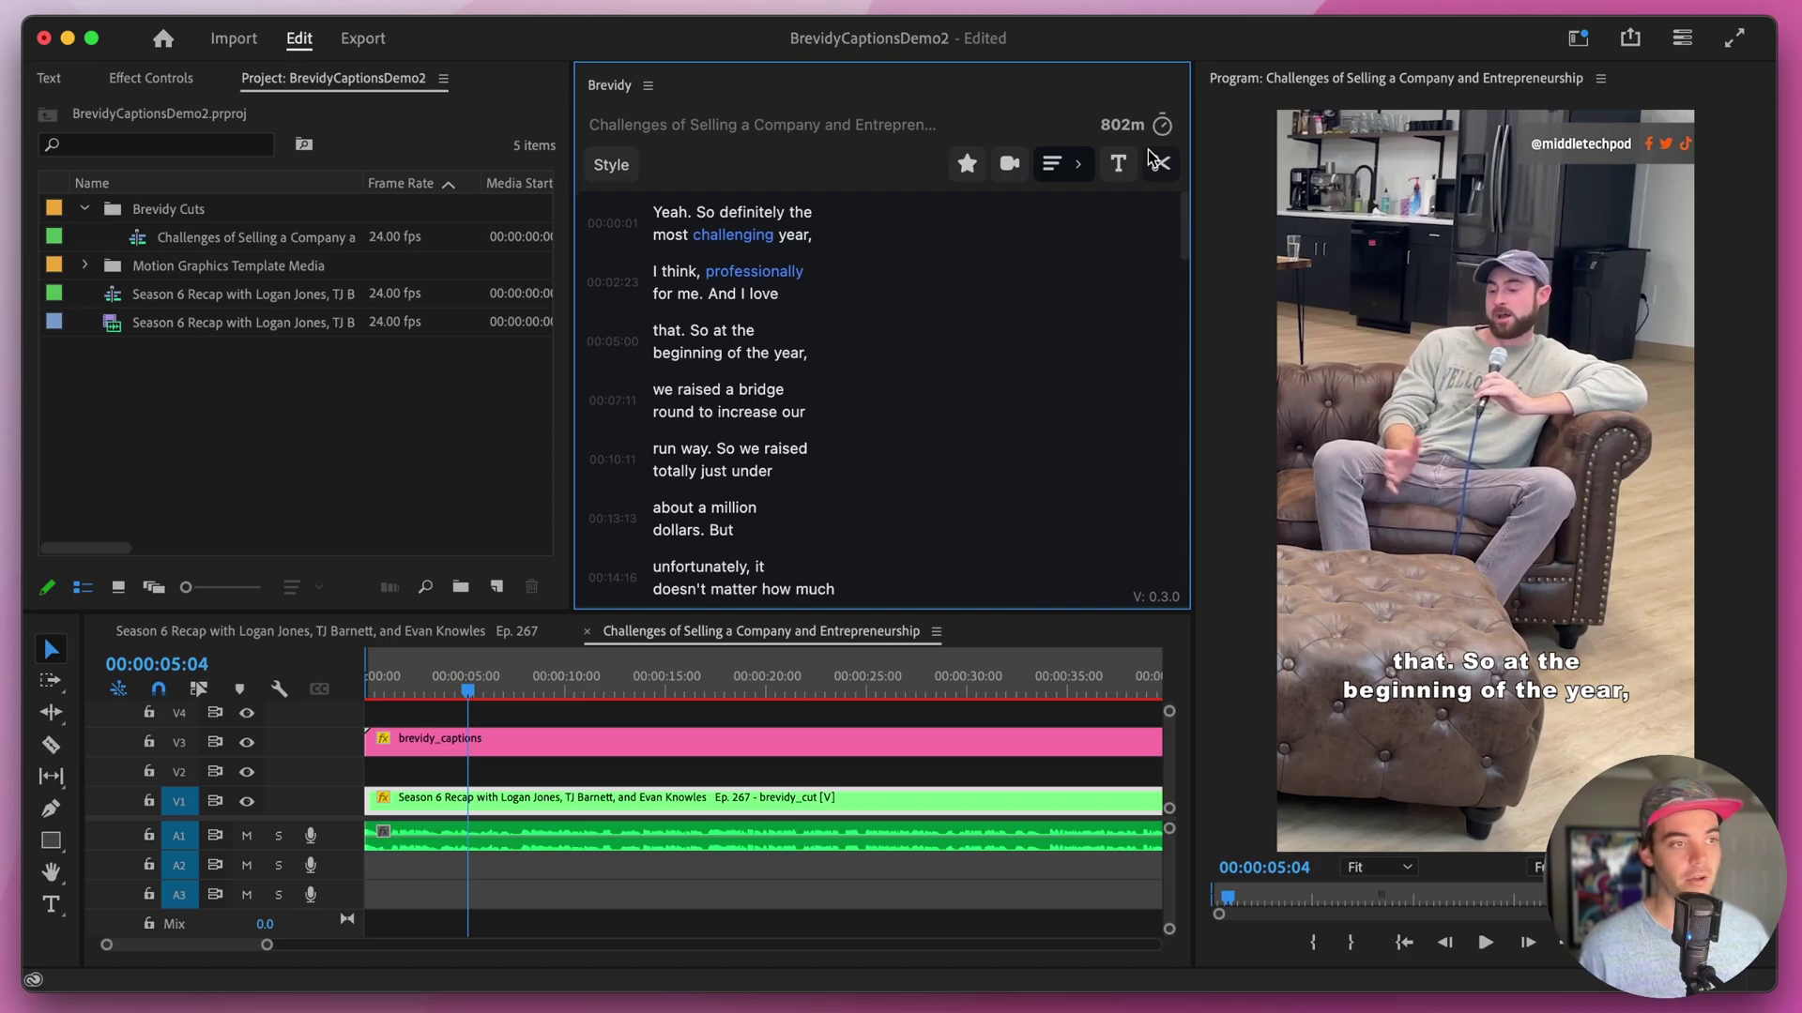
left_click(1066, 174)
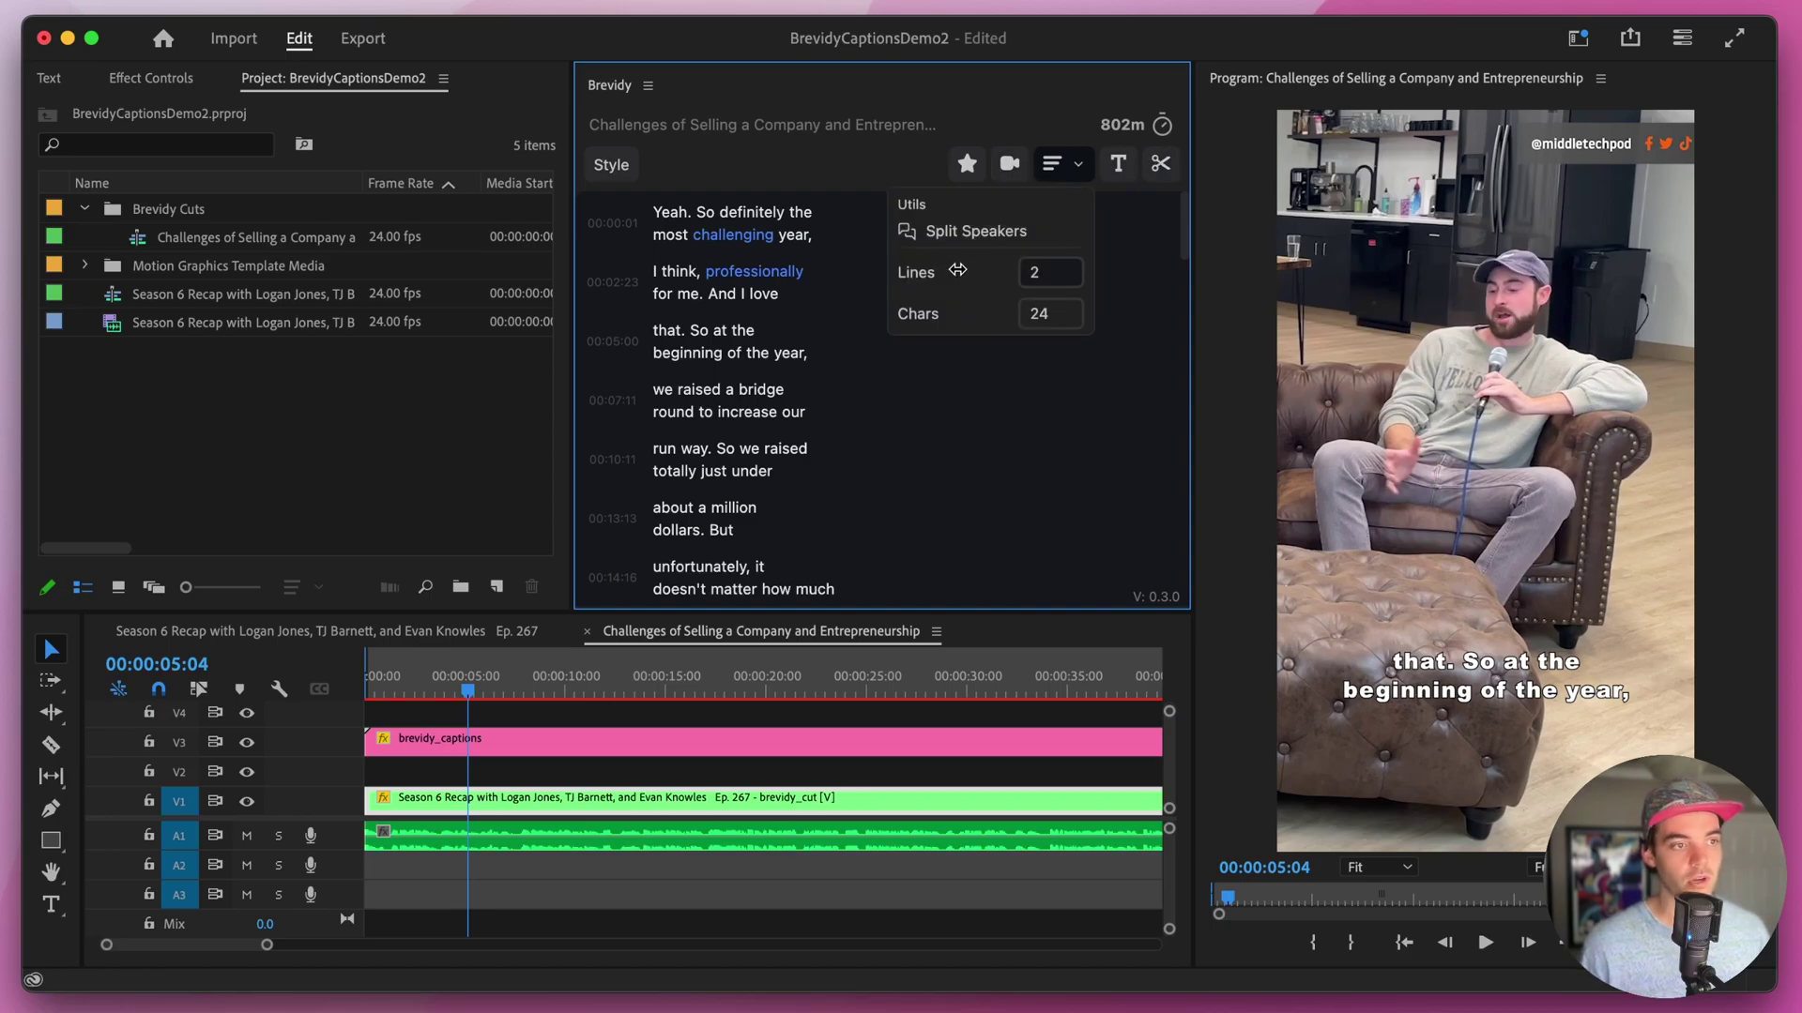
left_click_drag(957, 270, 974, 322)
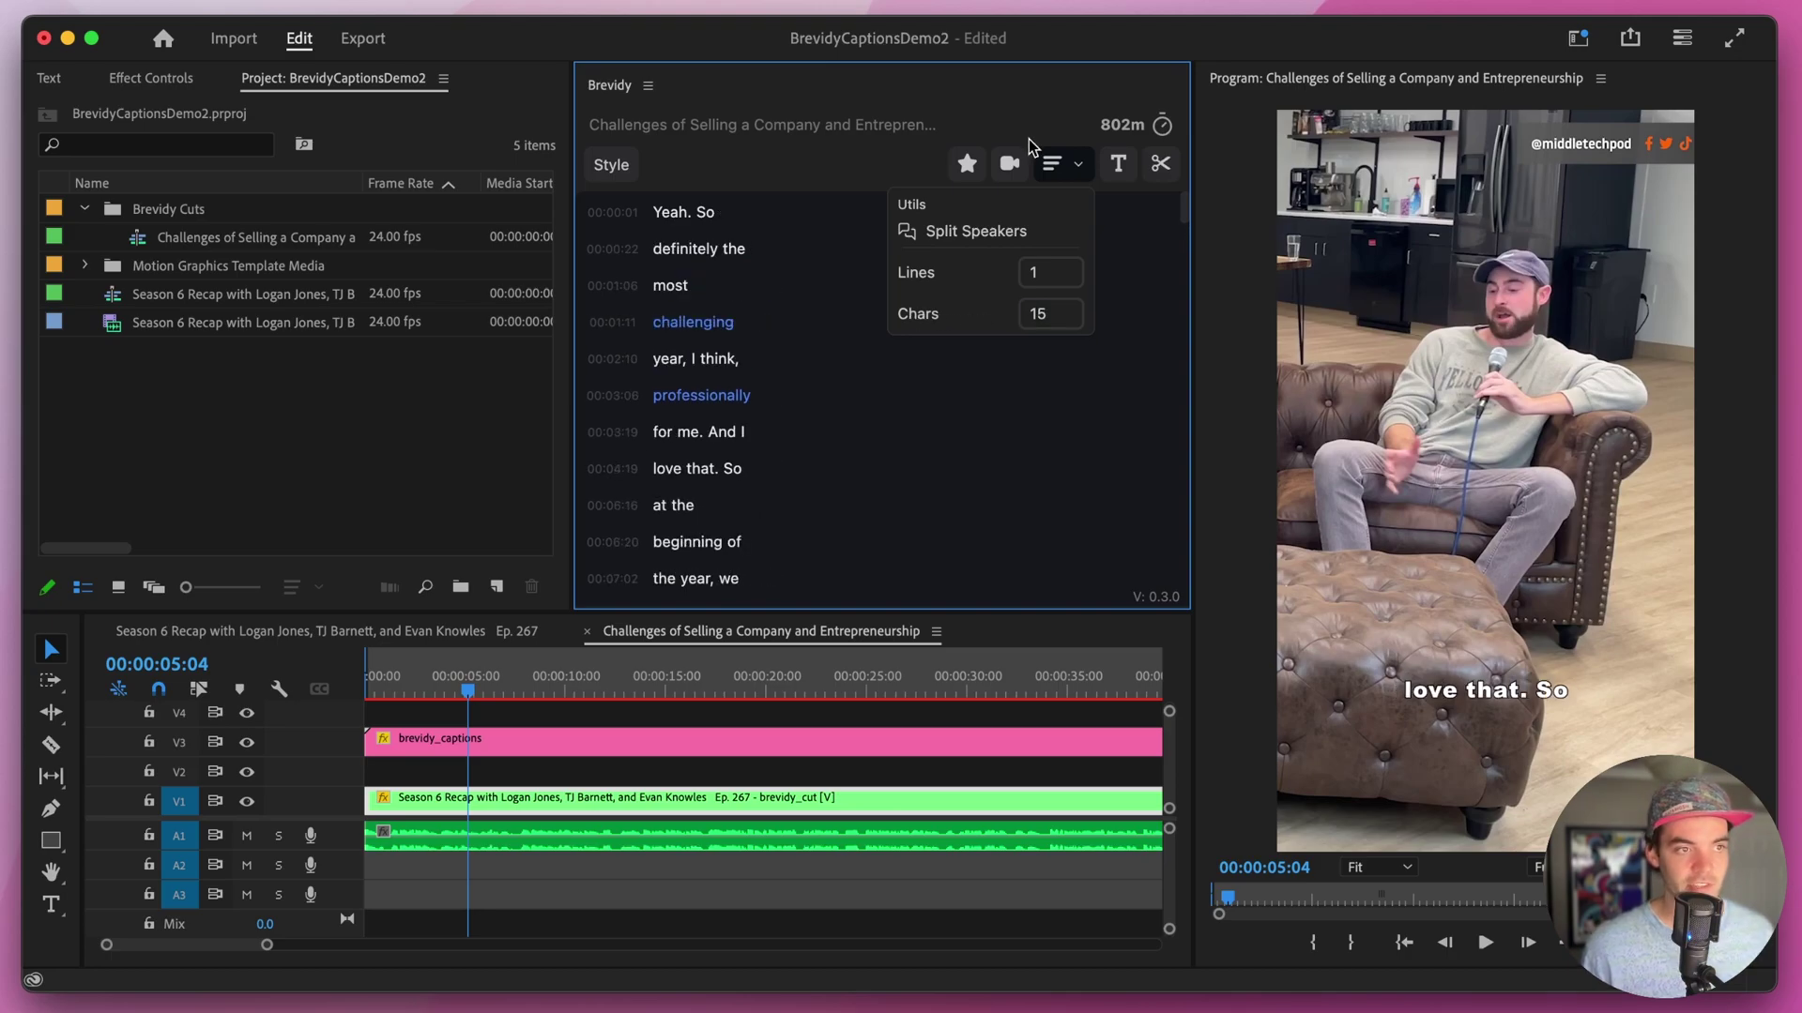
left_click(1057, 167)
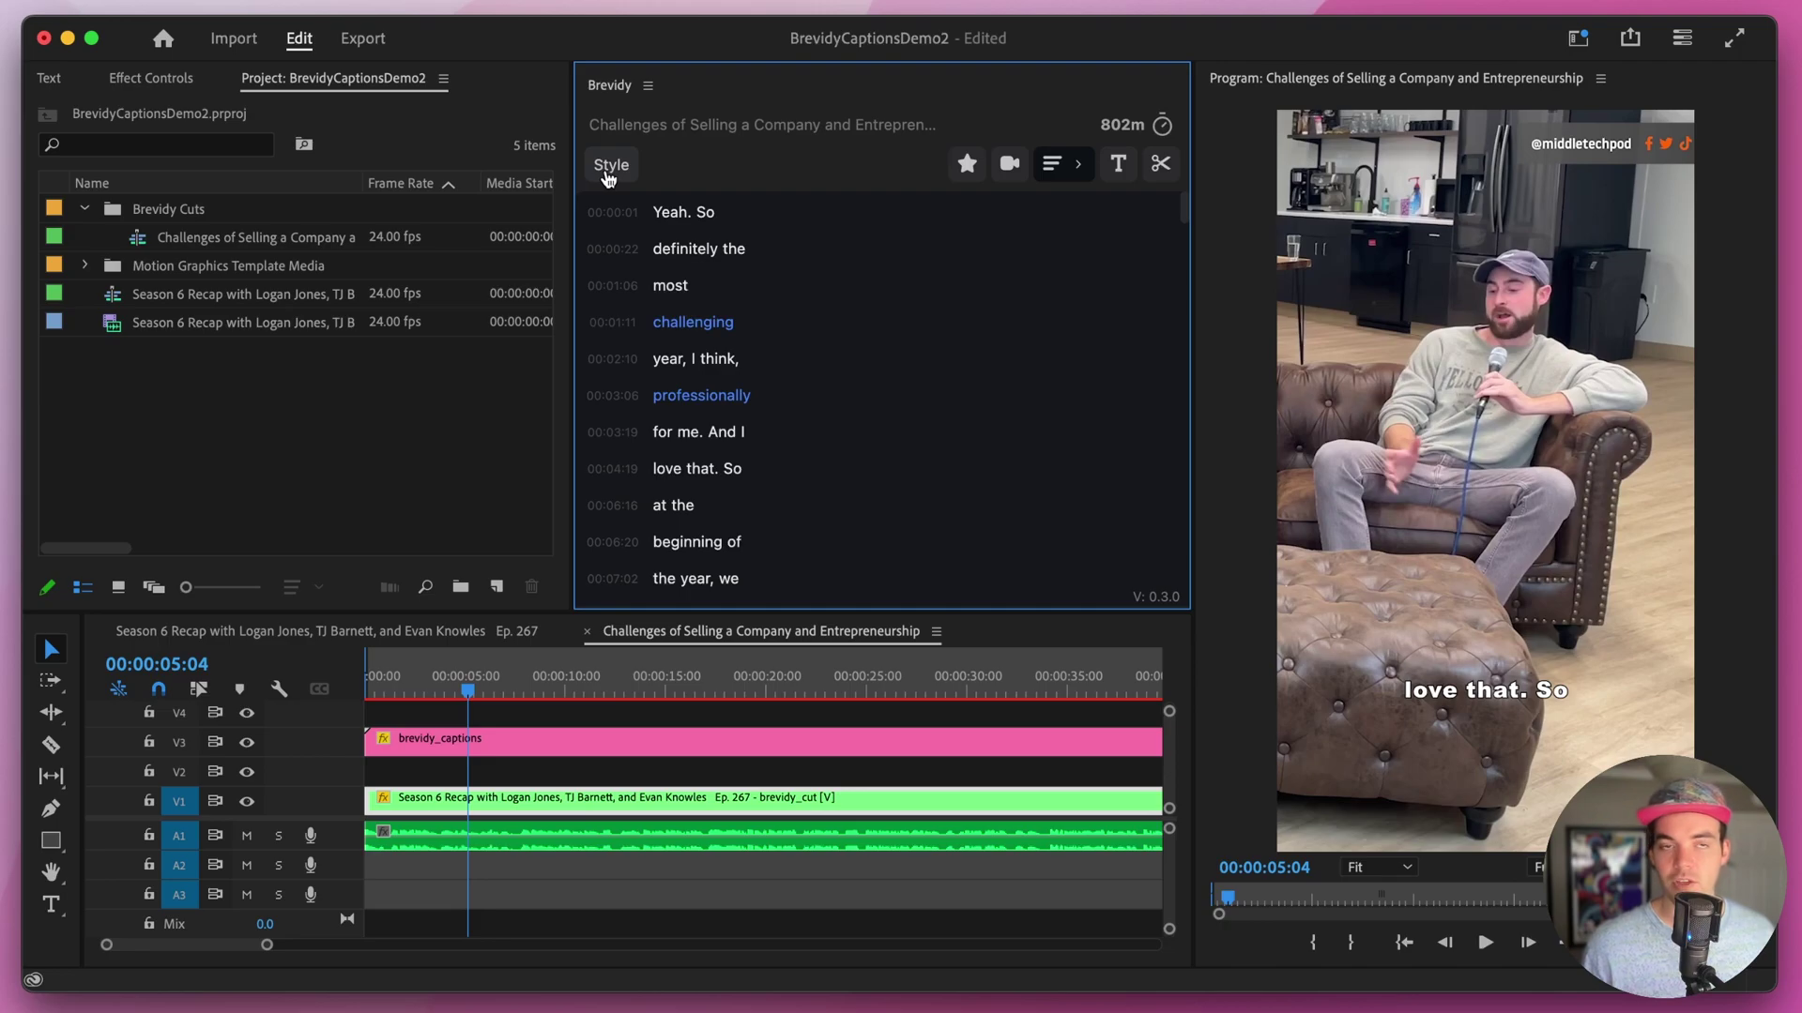
- Set the caption padding to 25 and scale to 151, and add a Pop block animation with intensity 1.8 and a higher speed
left_click(610, 167)
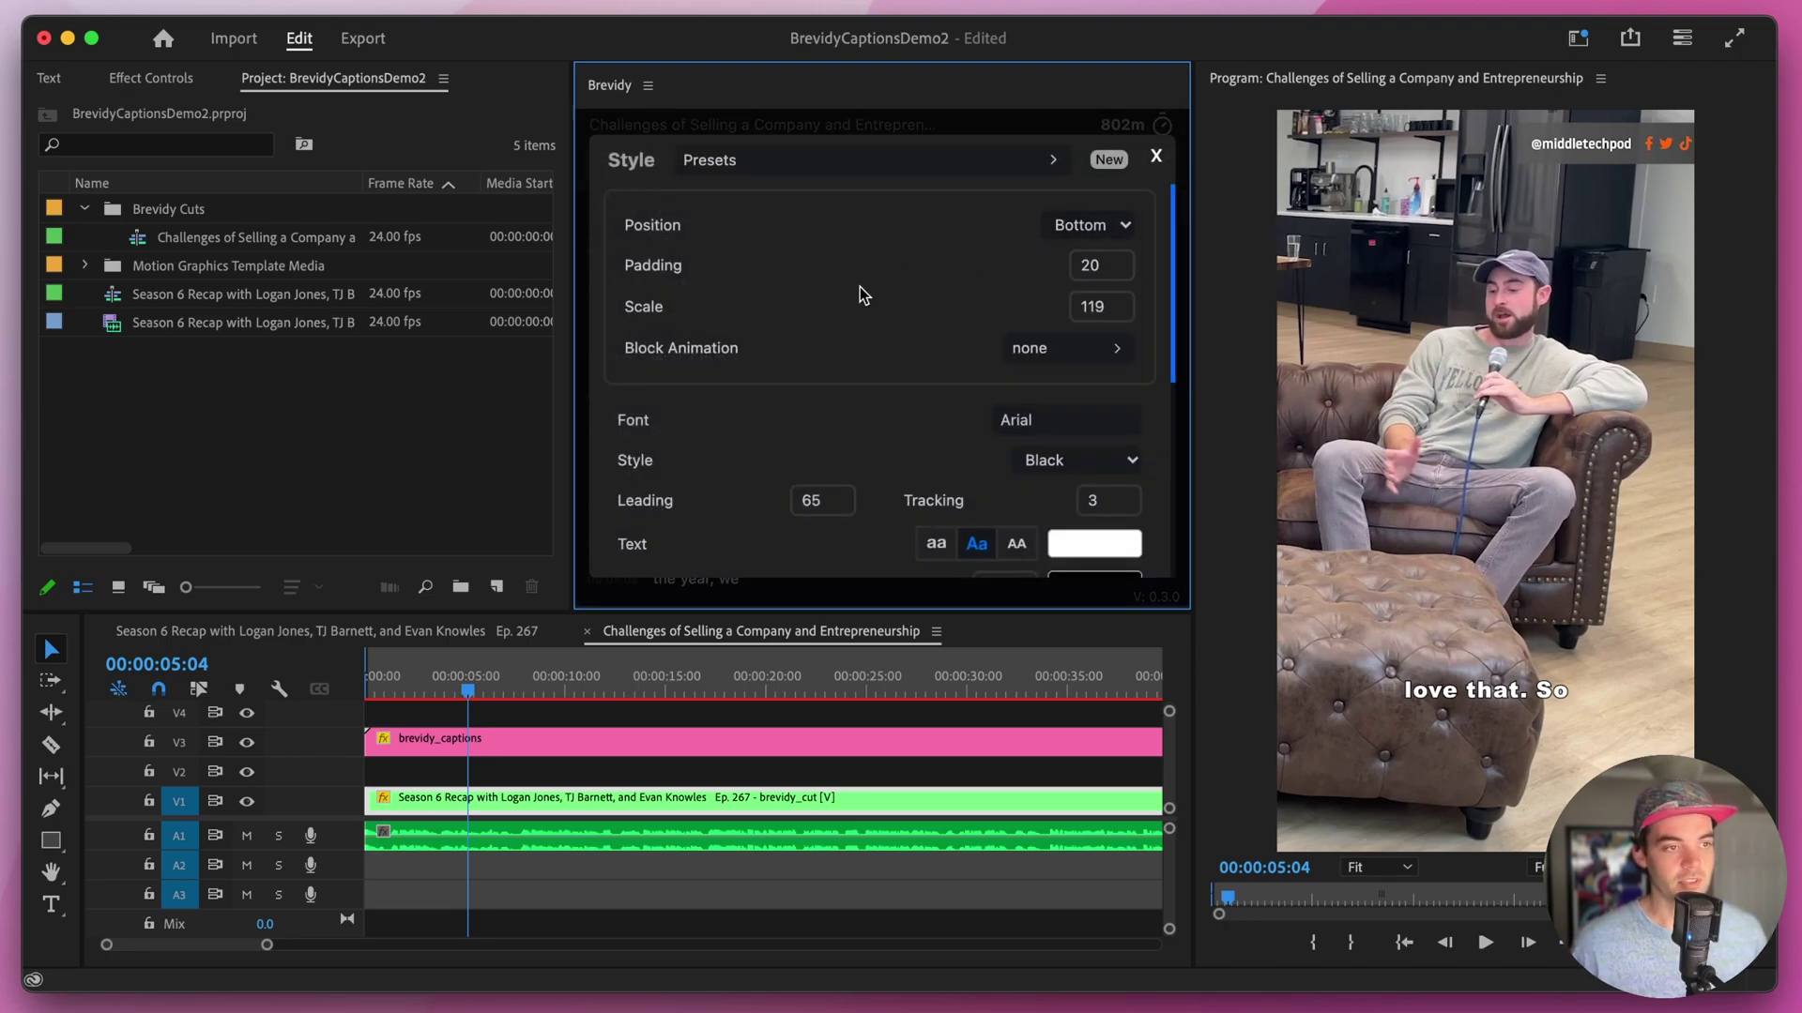
left_click_drag(857, 290, 980, 265)
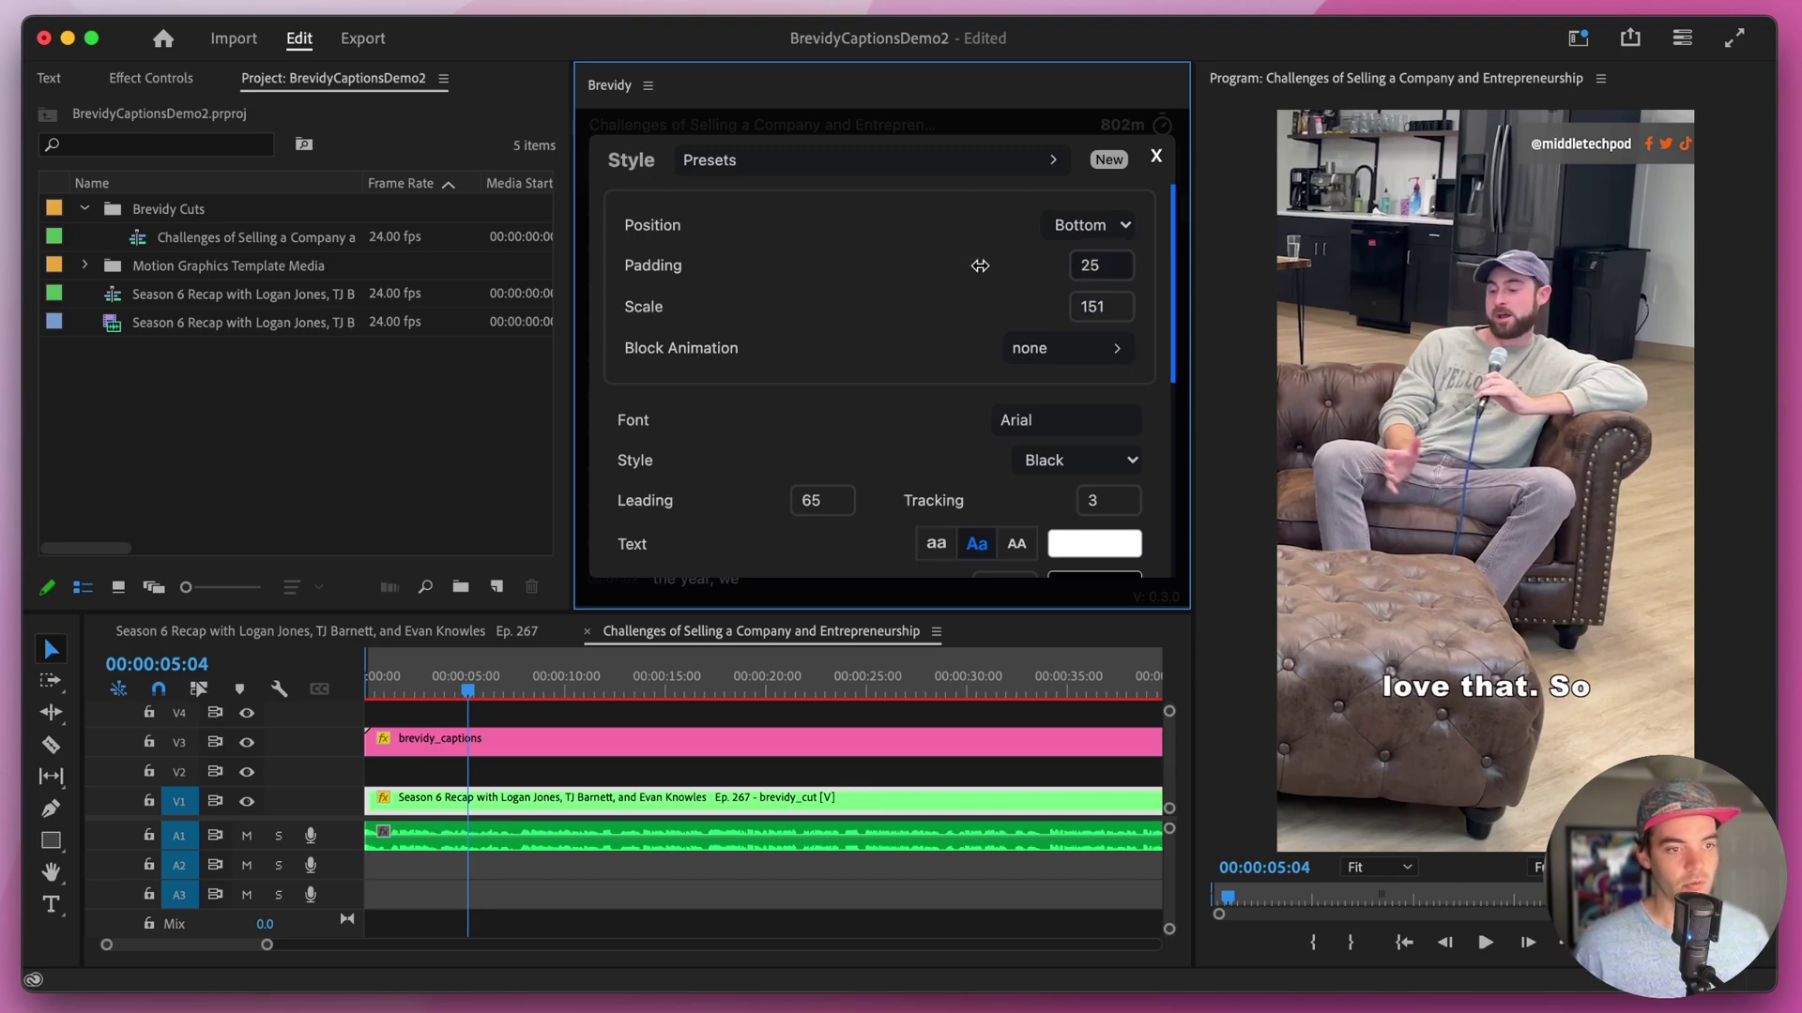
scroll(769, 360, "down", 1)
left_click(1029, 328)
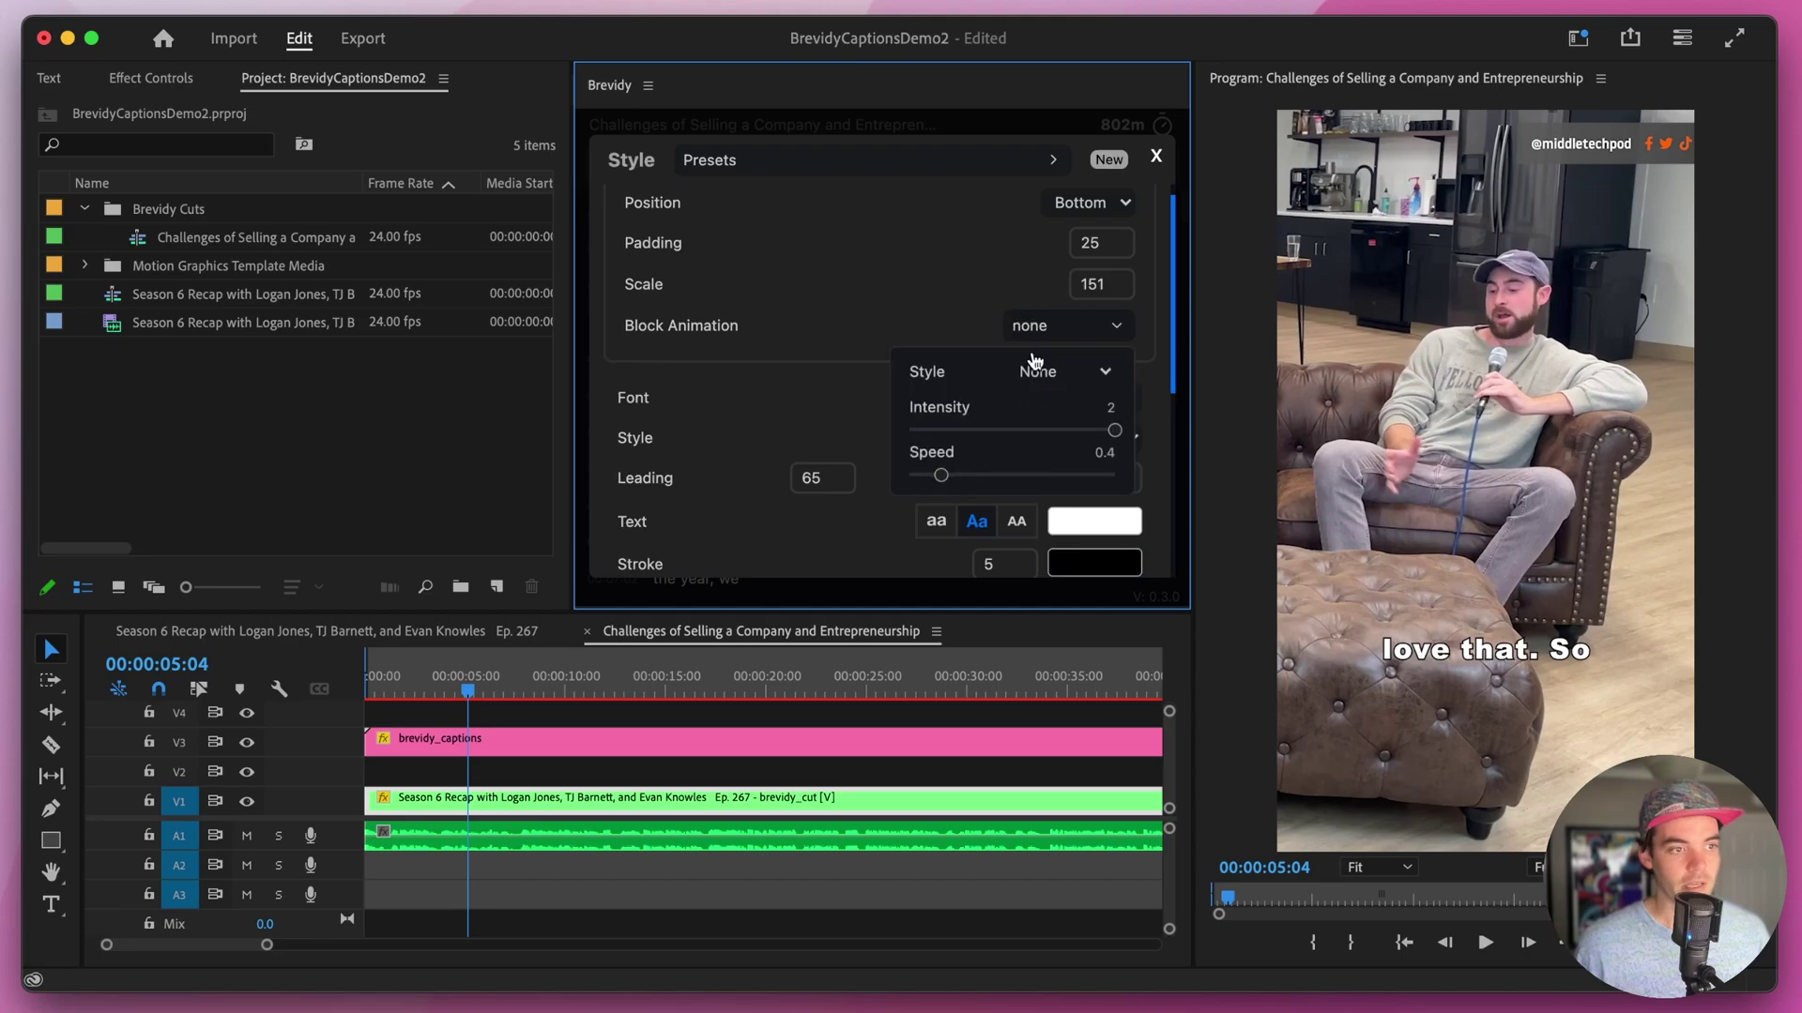
left_click(1034, 363)
left_click(1064, 390)
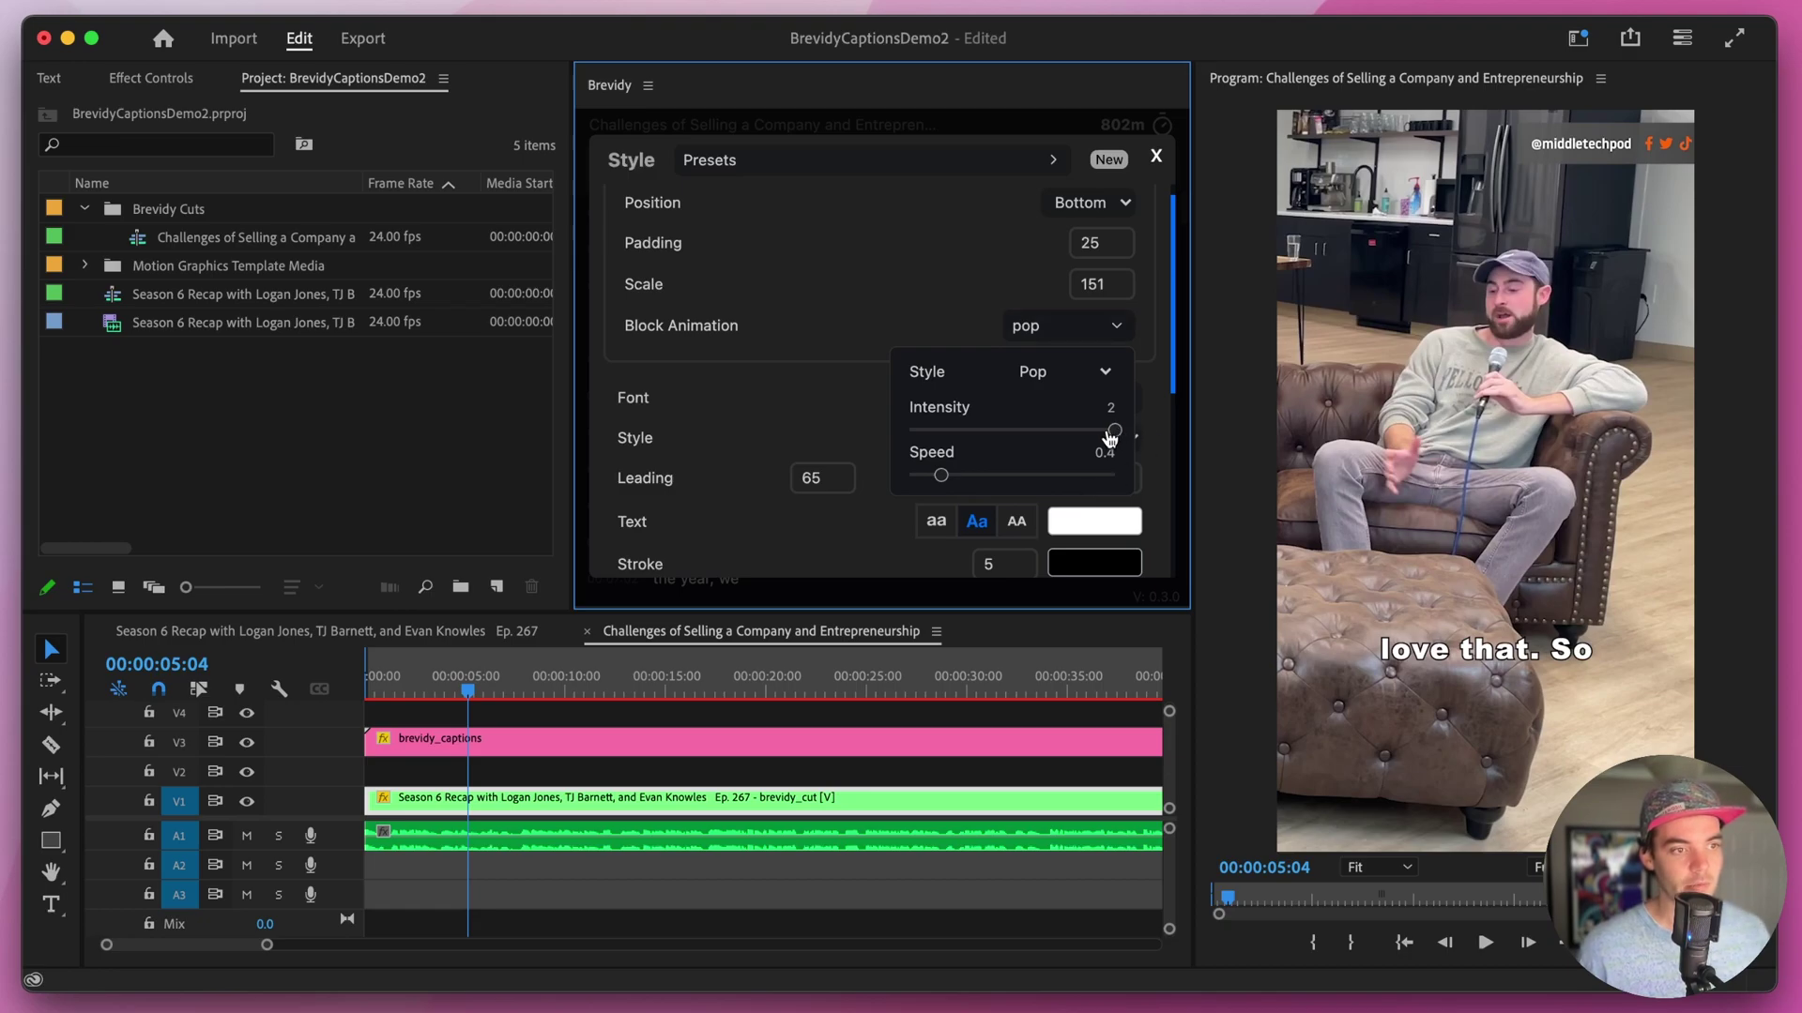
left_click_drag(1110, 433, 1092, 436)
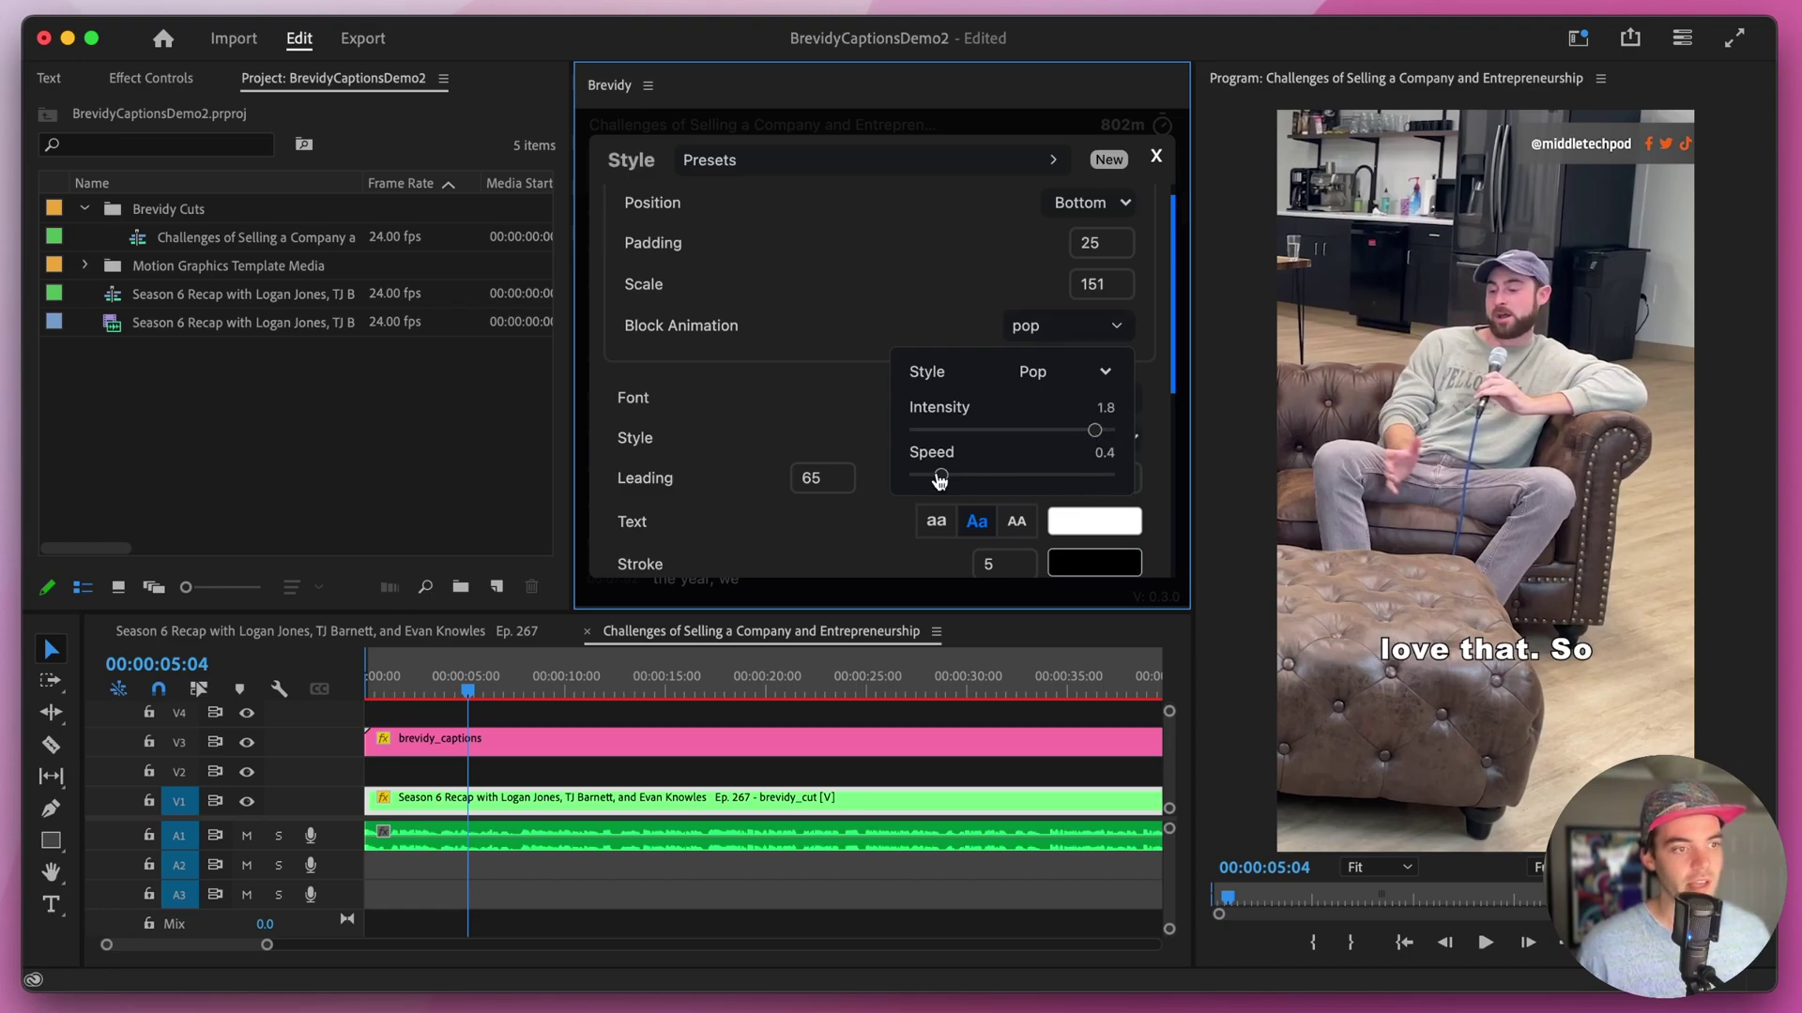
left_click_drag(941, 476, 999, 478)
- Change the caption font to KomikaAxis with tracking 1 and a stroke of 9
scroll(984, 352, "down", 1)
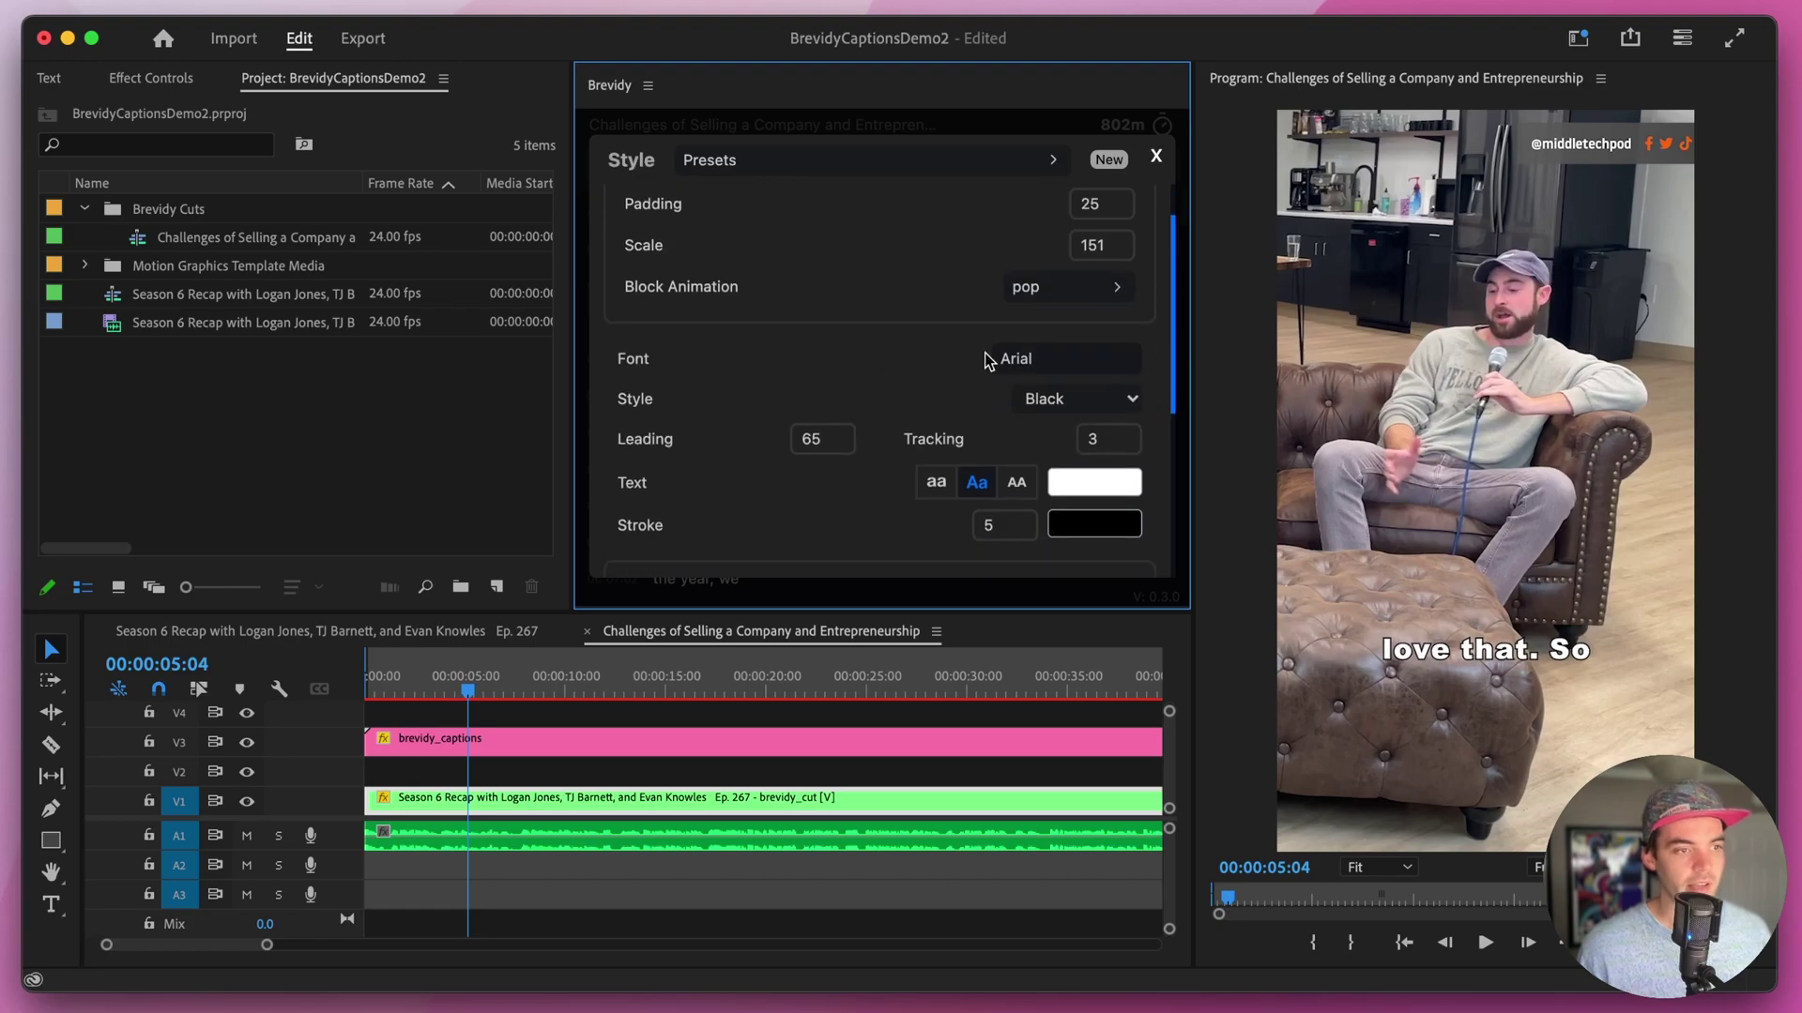
left_click(1033, 357)
left_click(849, 410)
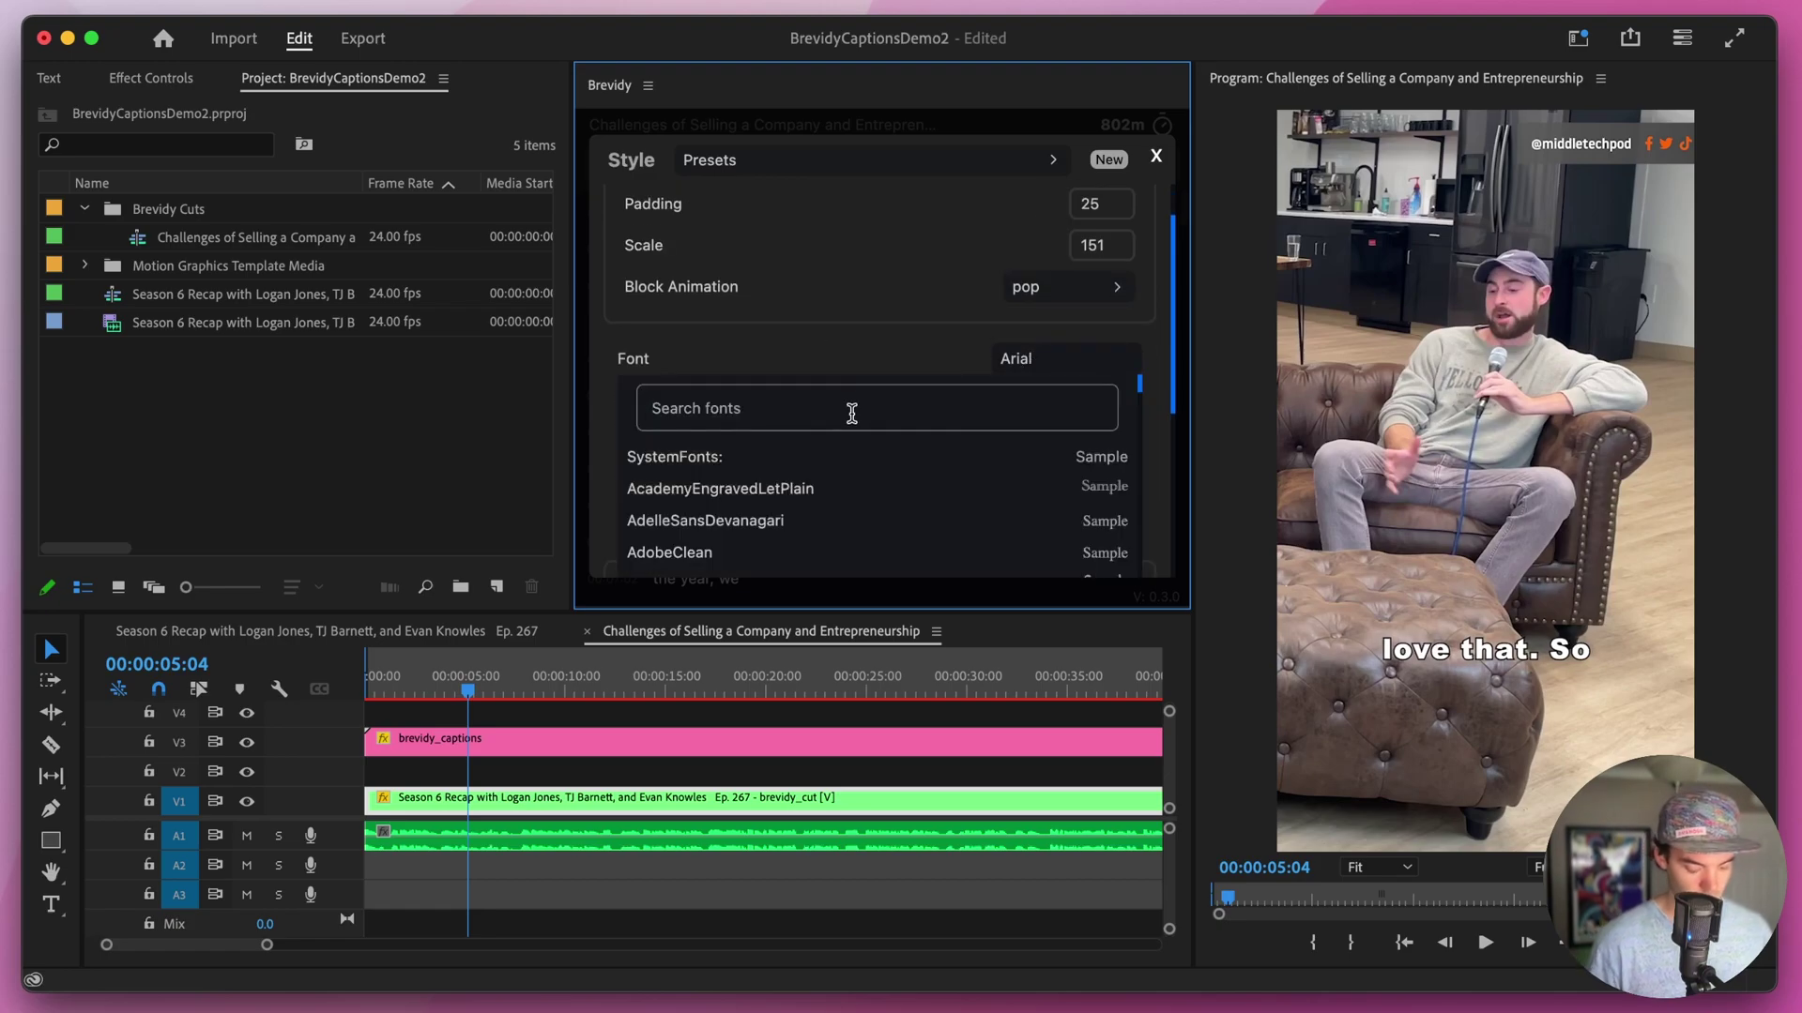
type("komik")
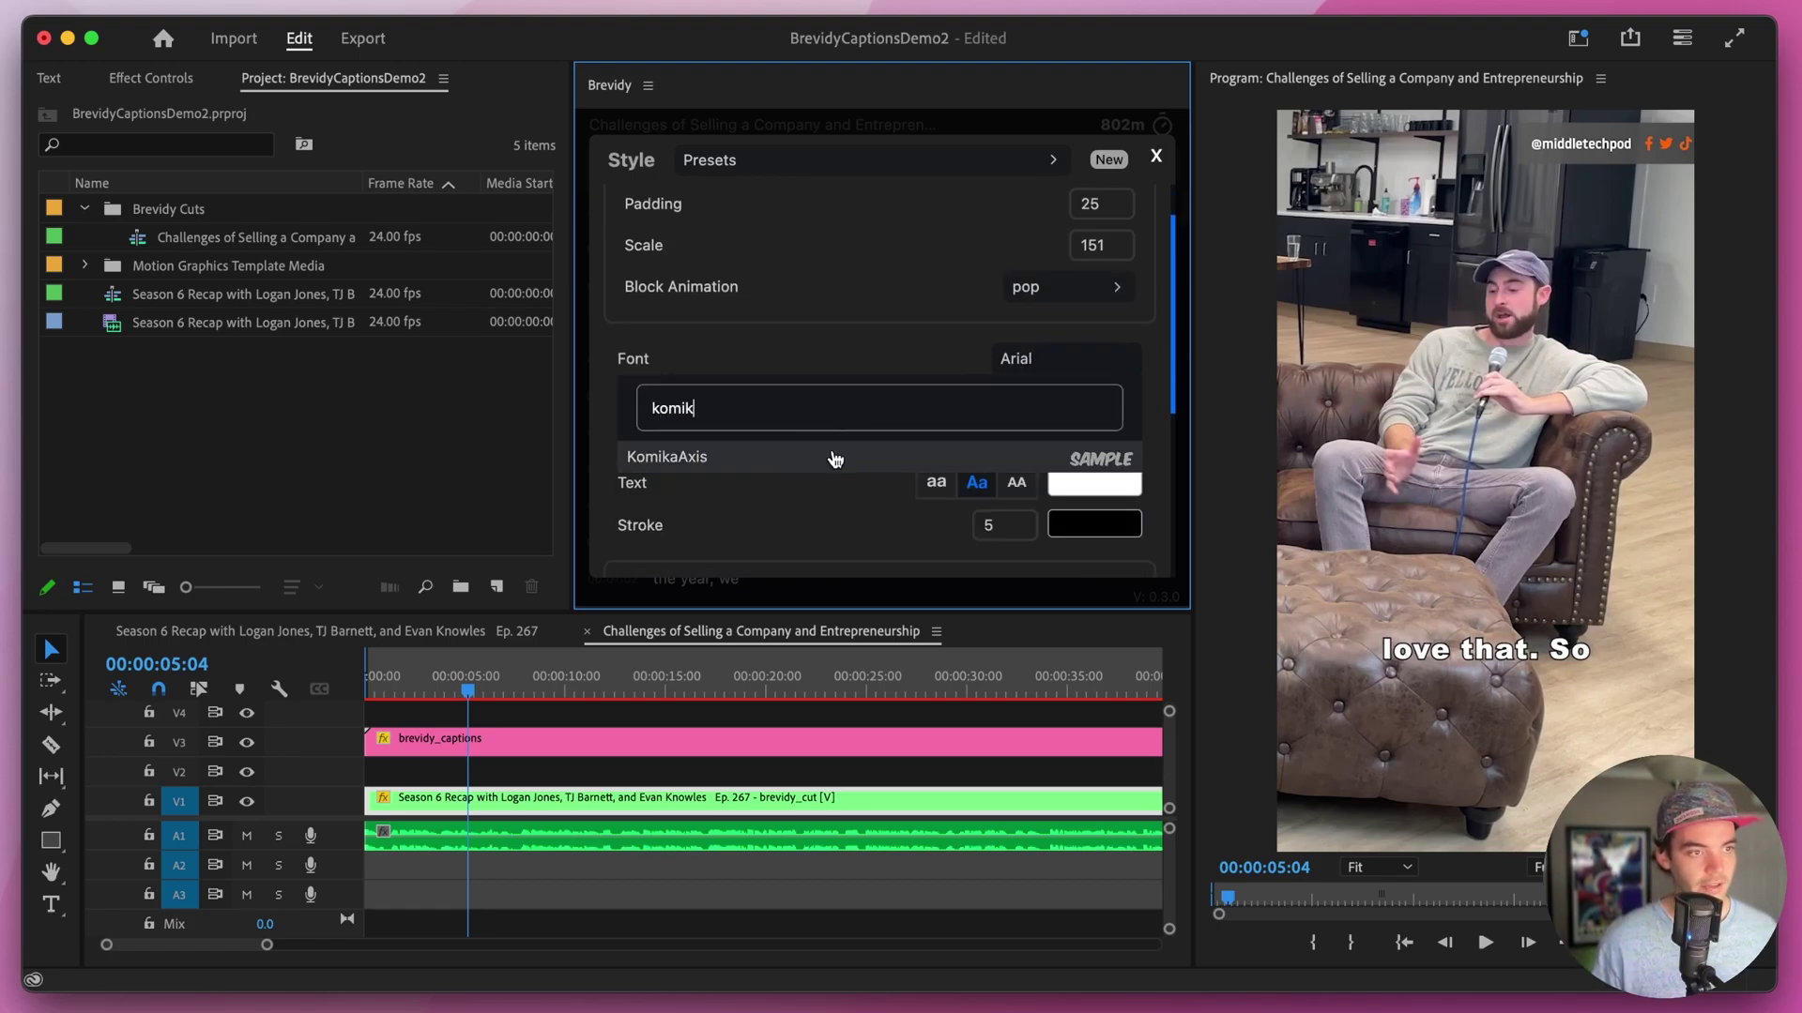
left_click(833, 457)
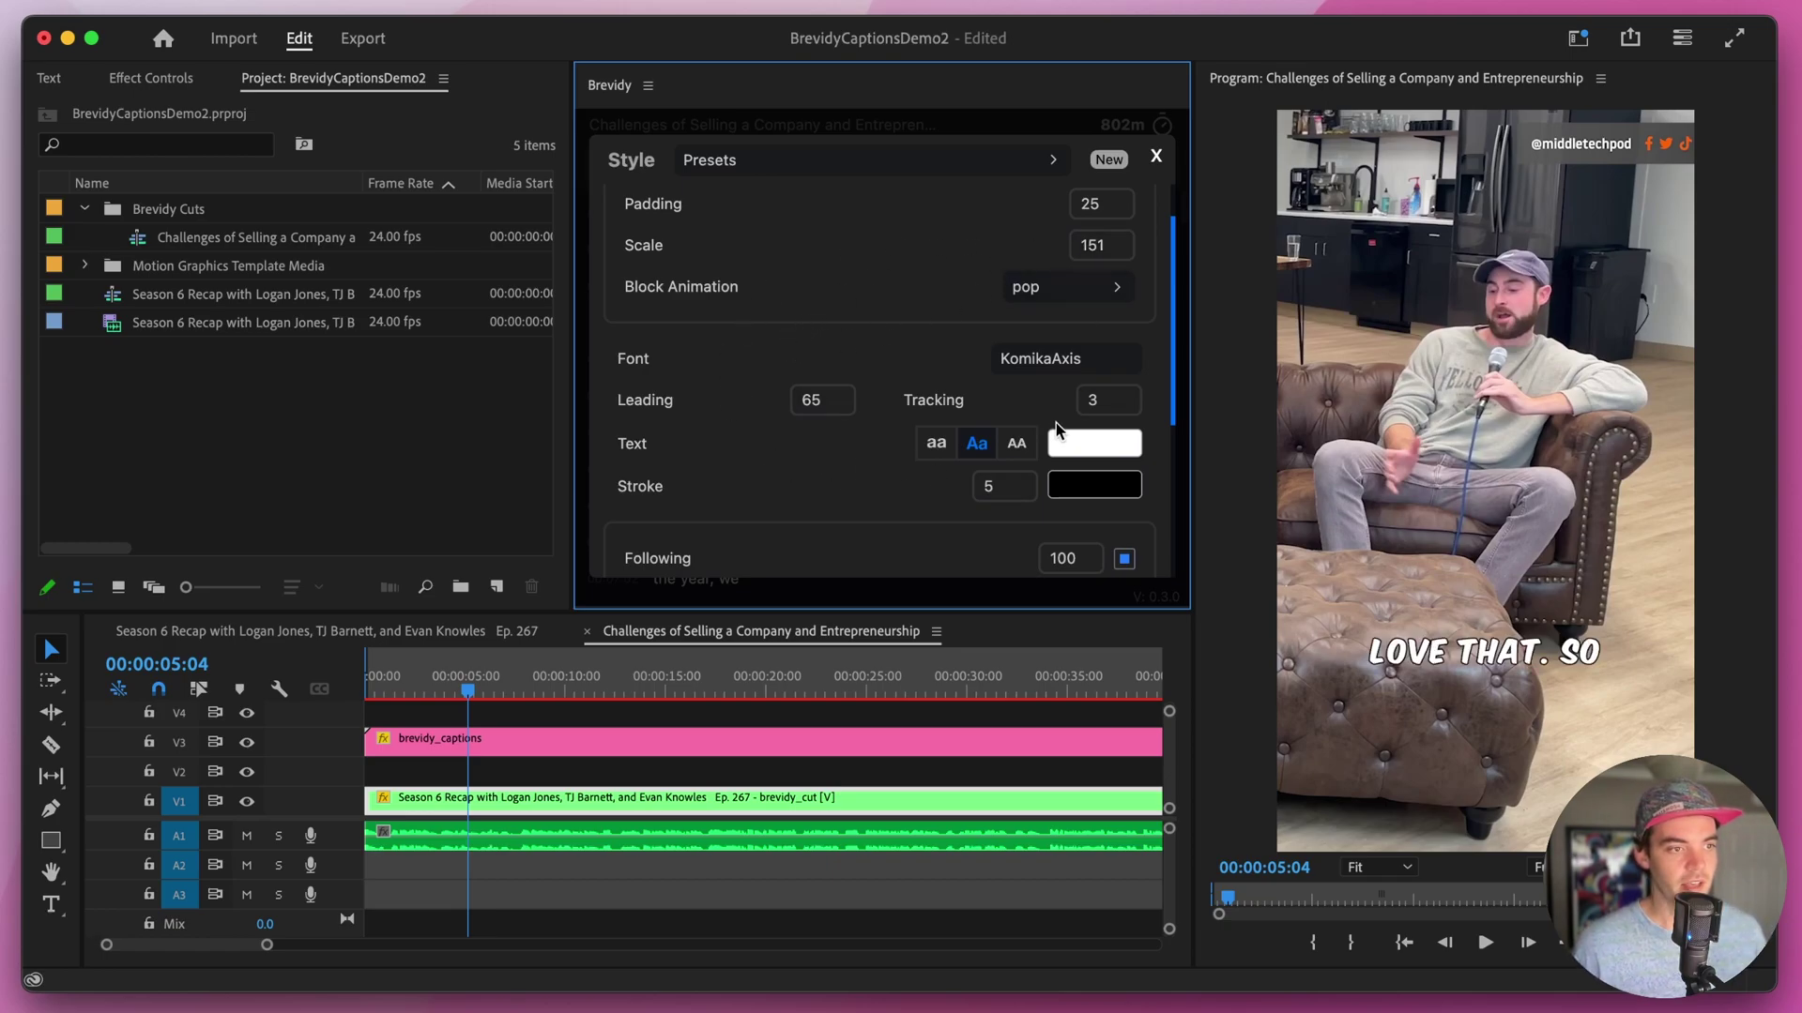
left_click_drag(1043, 402, 1015, 402)
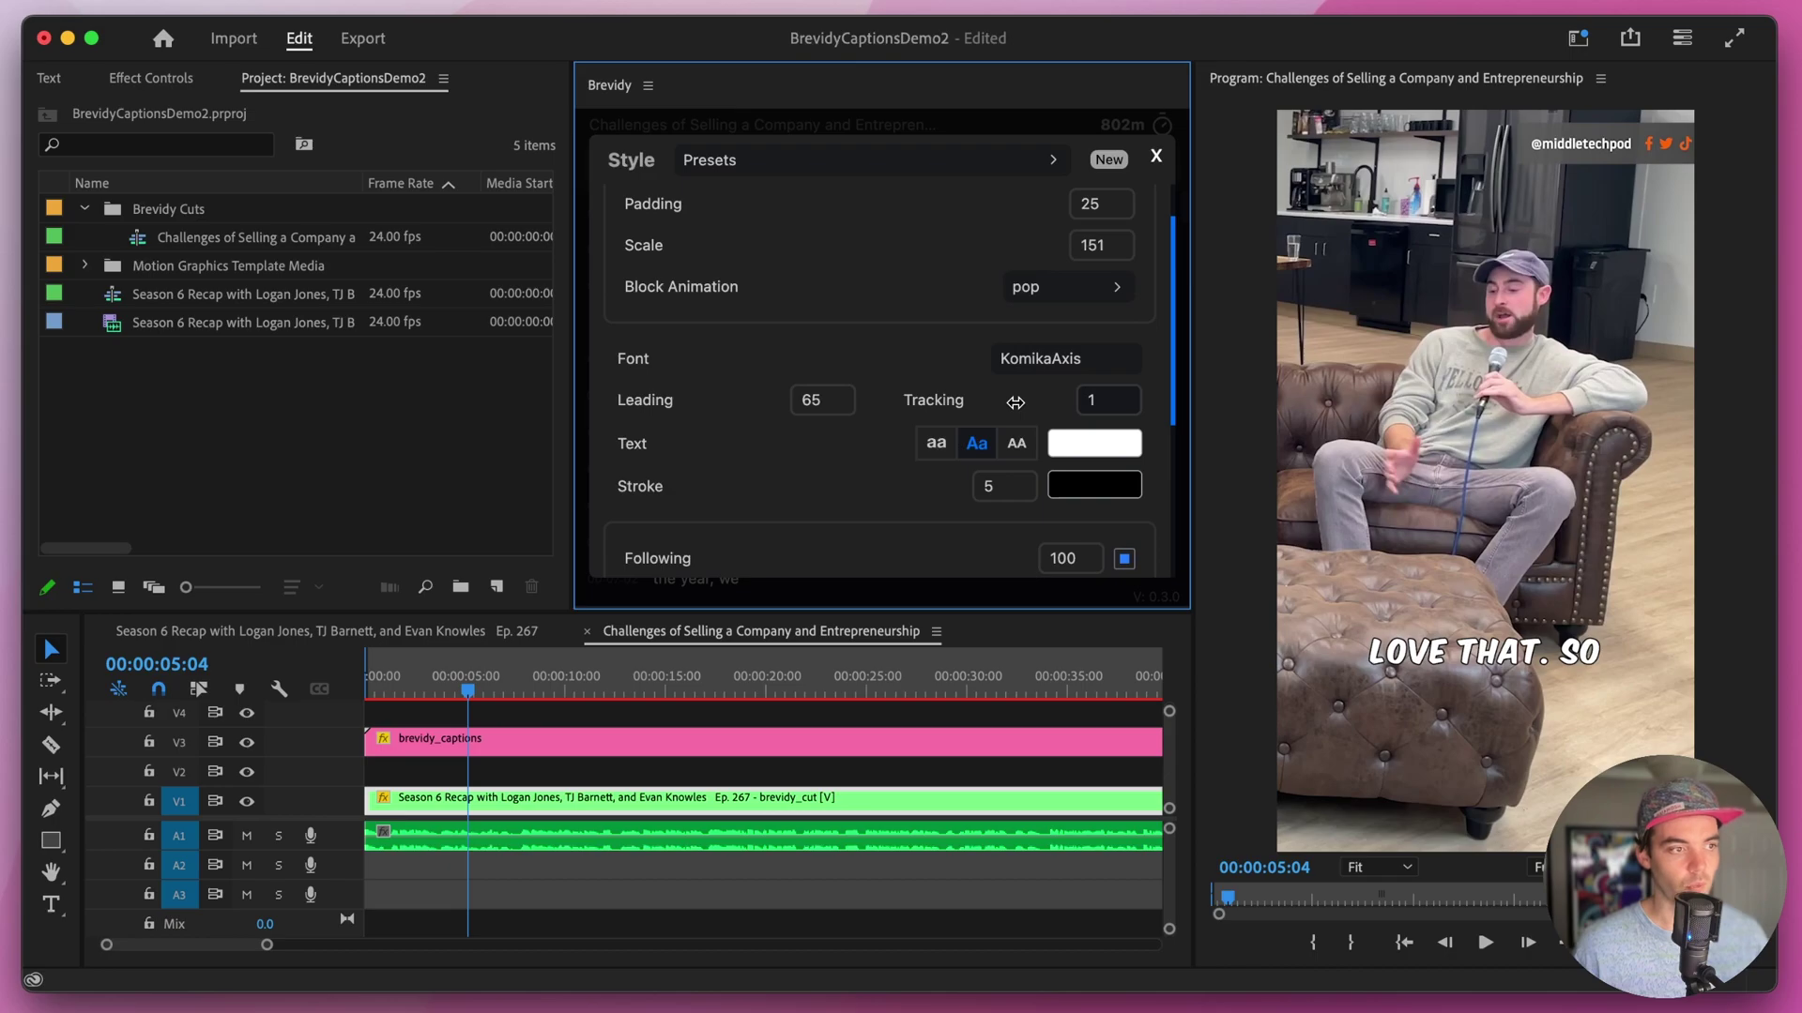
scroll(1079, 384, "down", 2)
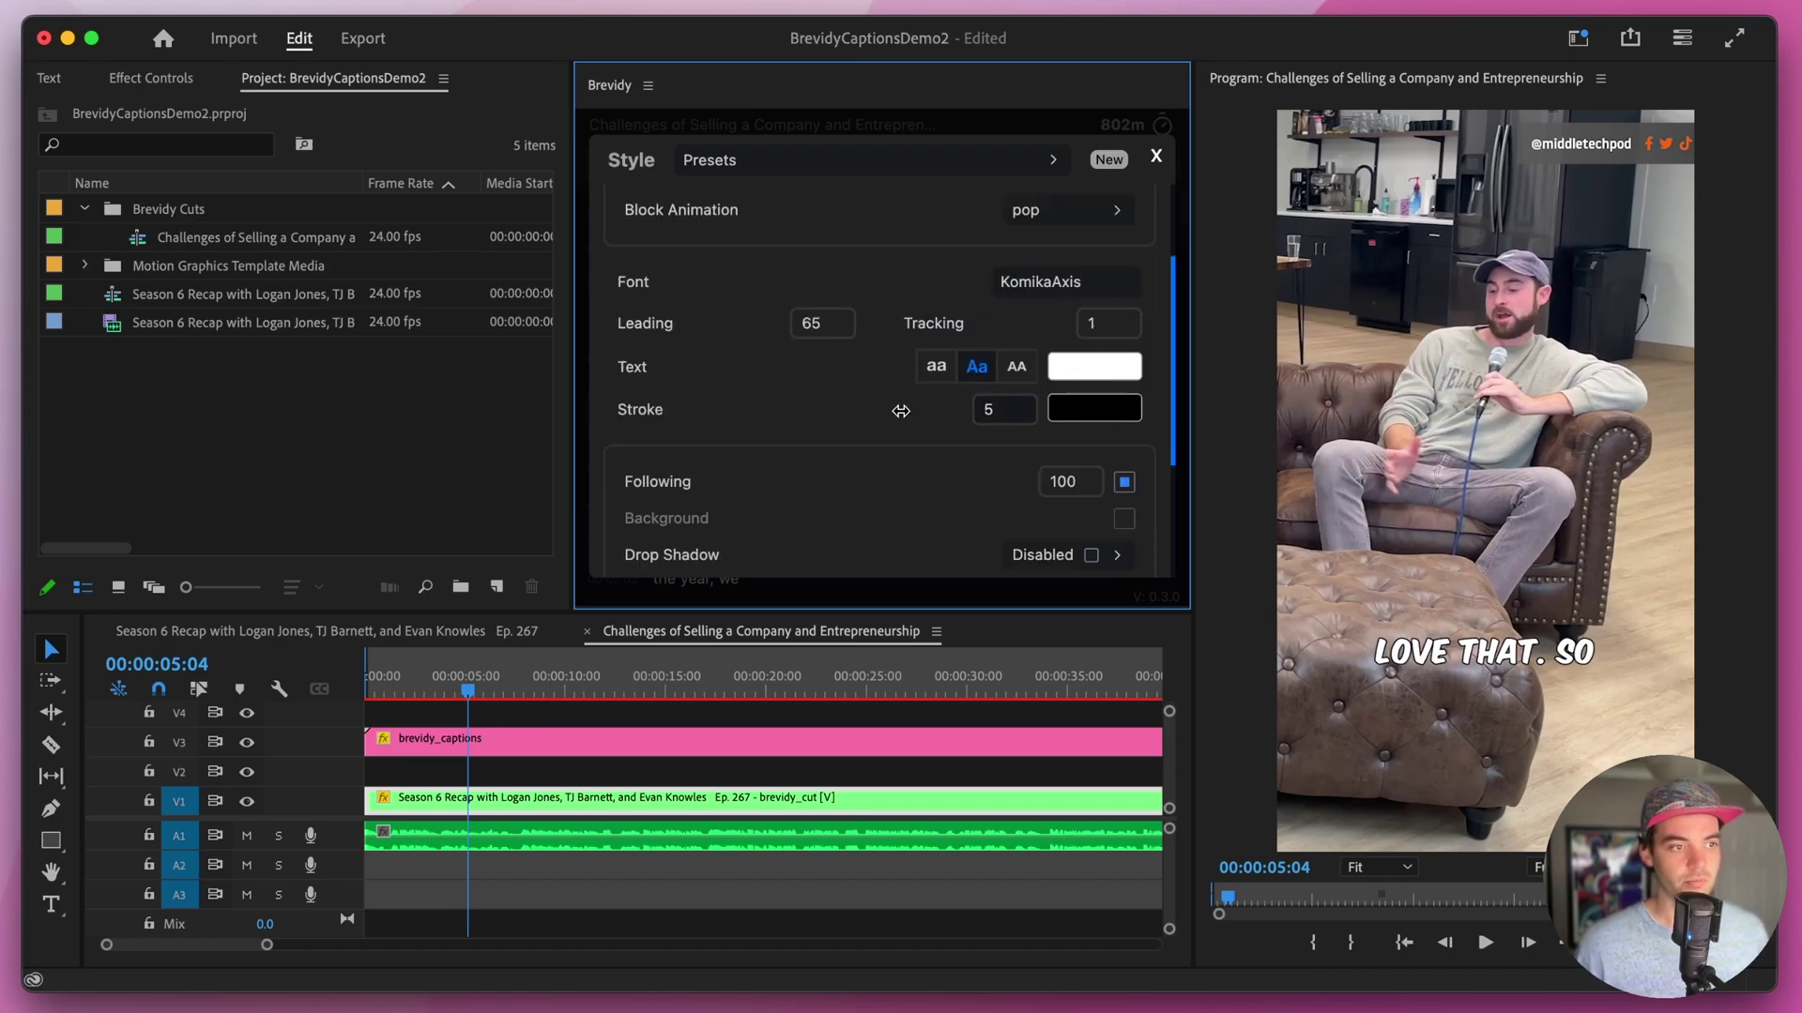
left_click_drag(901, 410, 1033, 413)
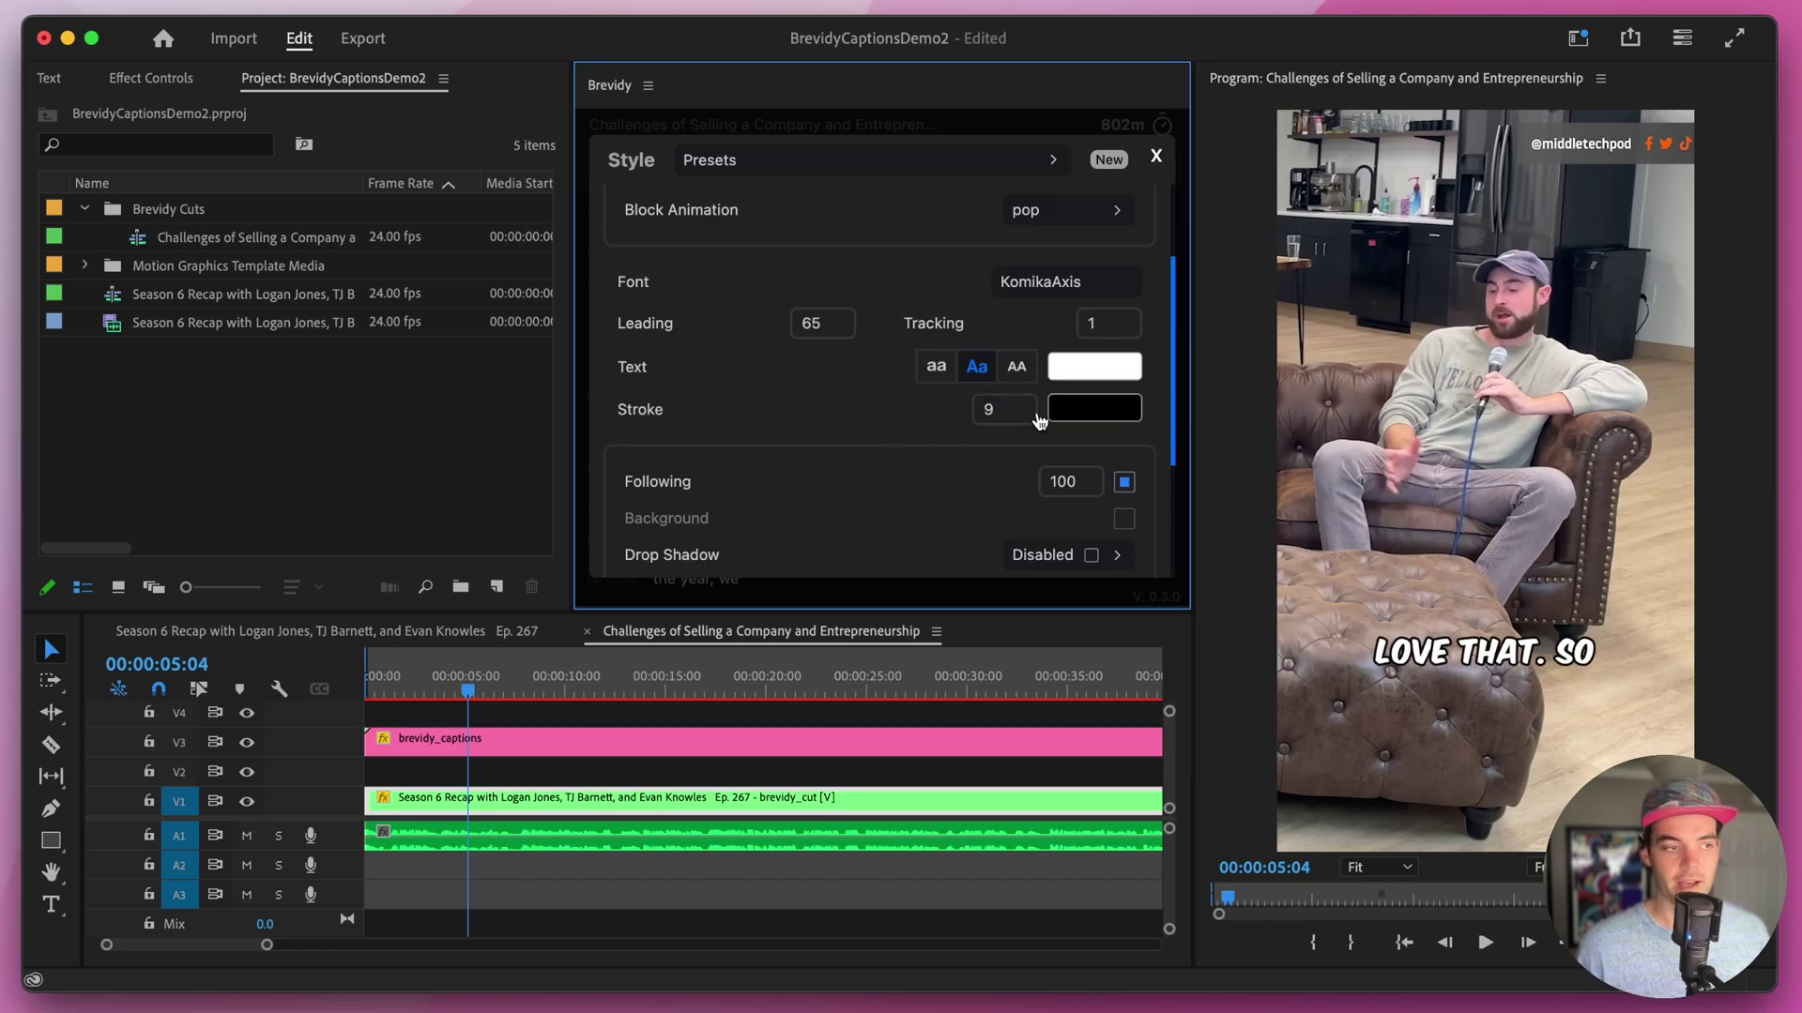
- Enable a black drop shadow on the captions with distance 13 and a slight softness
scroll(1039, 420, "down", 3)
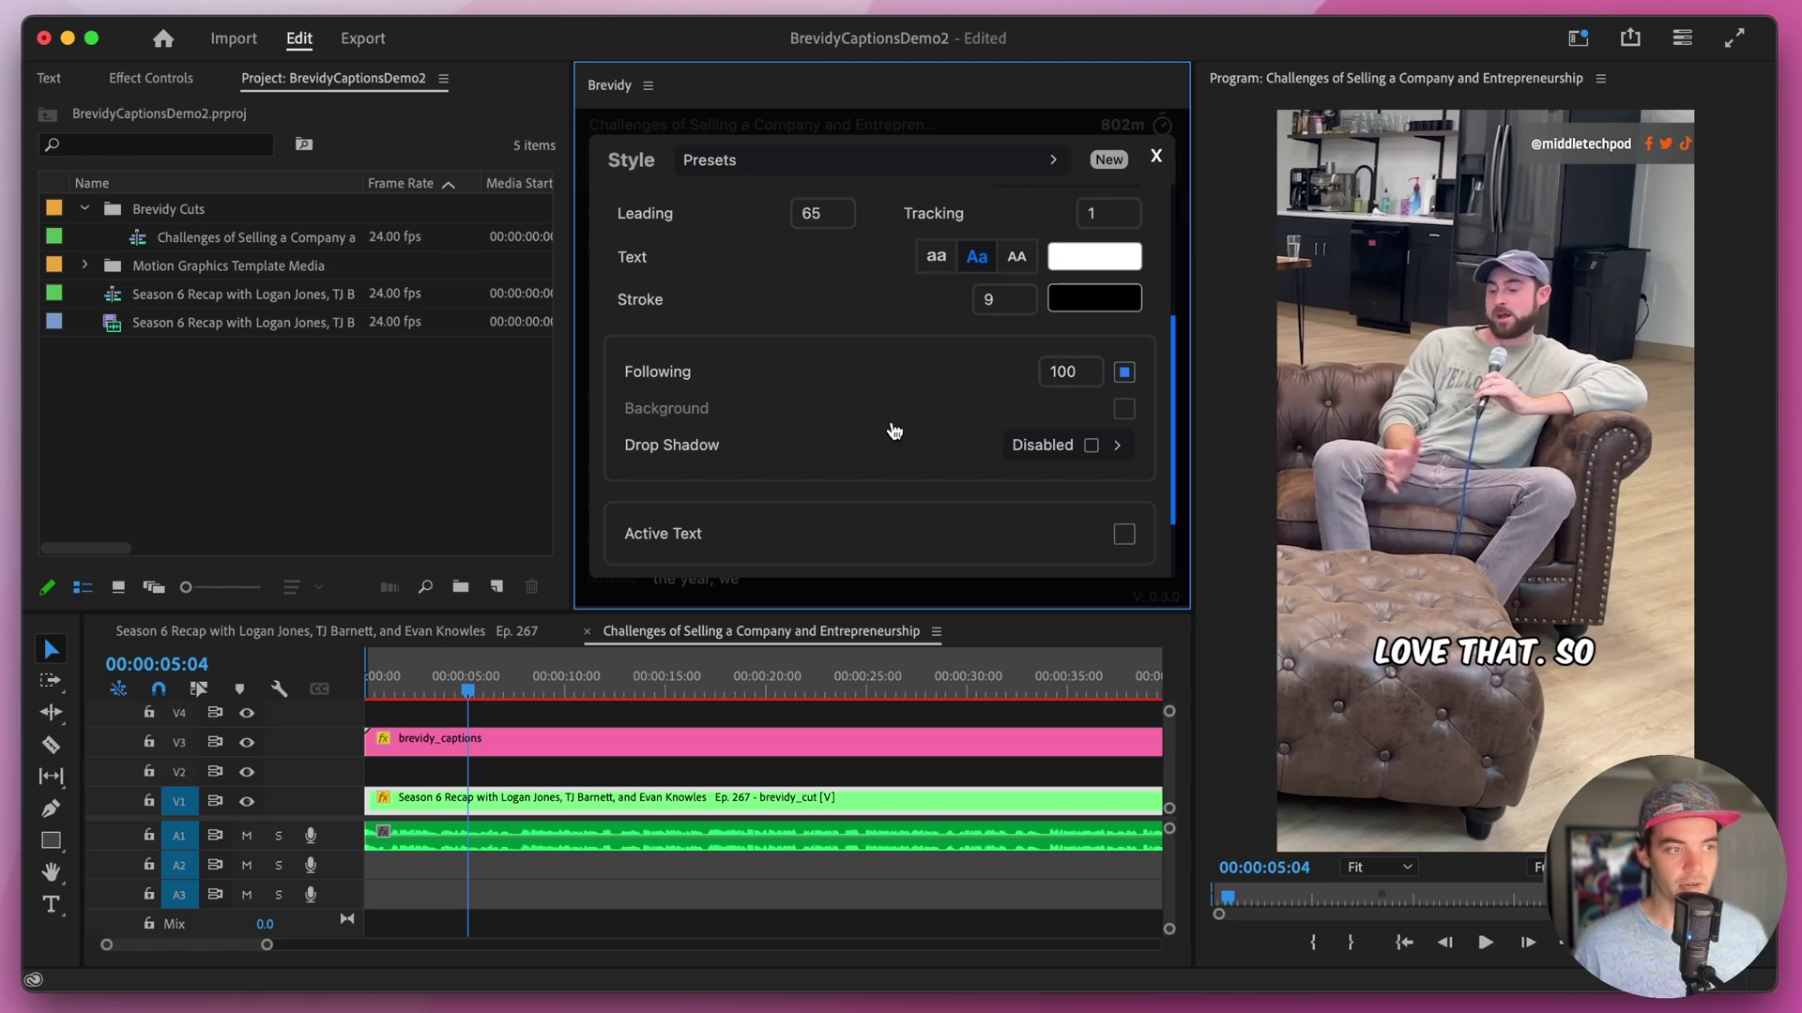
scroll(861, 466, "down", 1)
left_click(1109, 414)
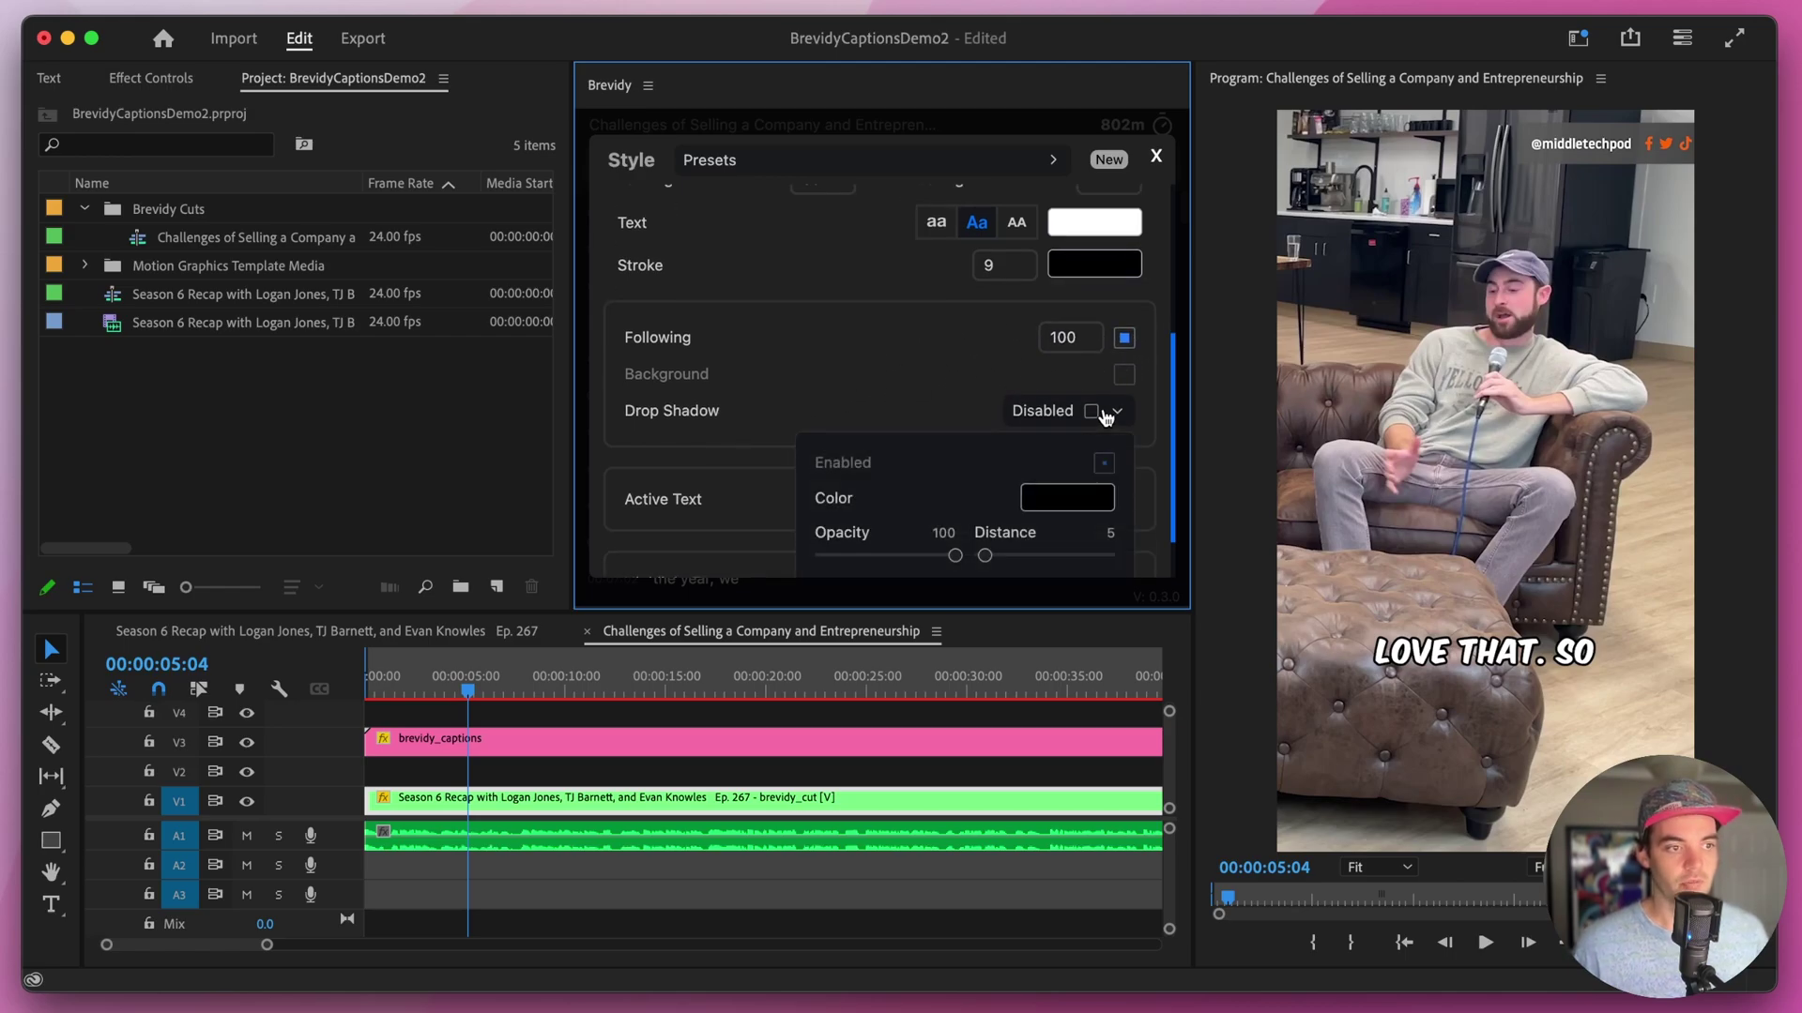
left_click(1100, 464)
scroll(921, 360, "down", 2)
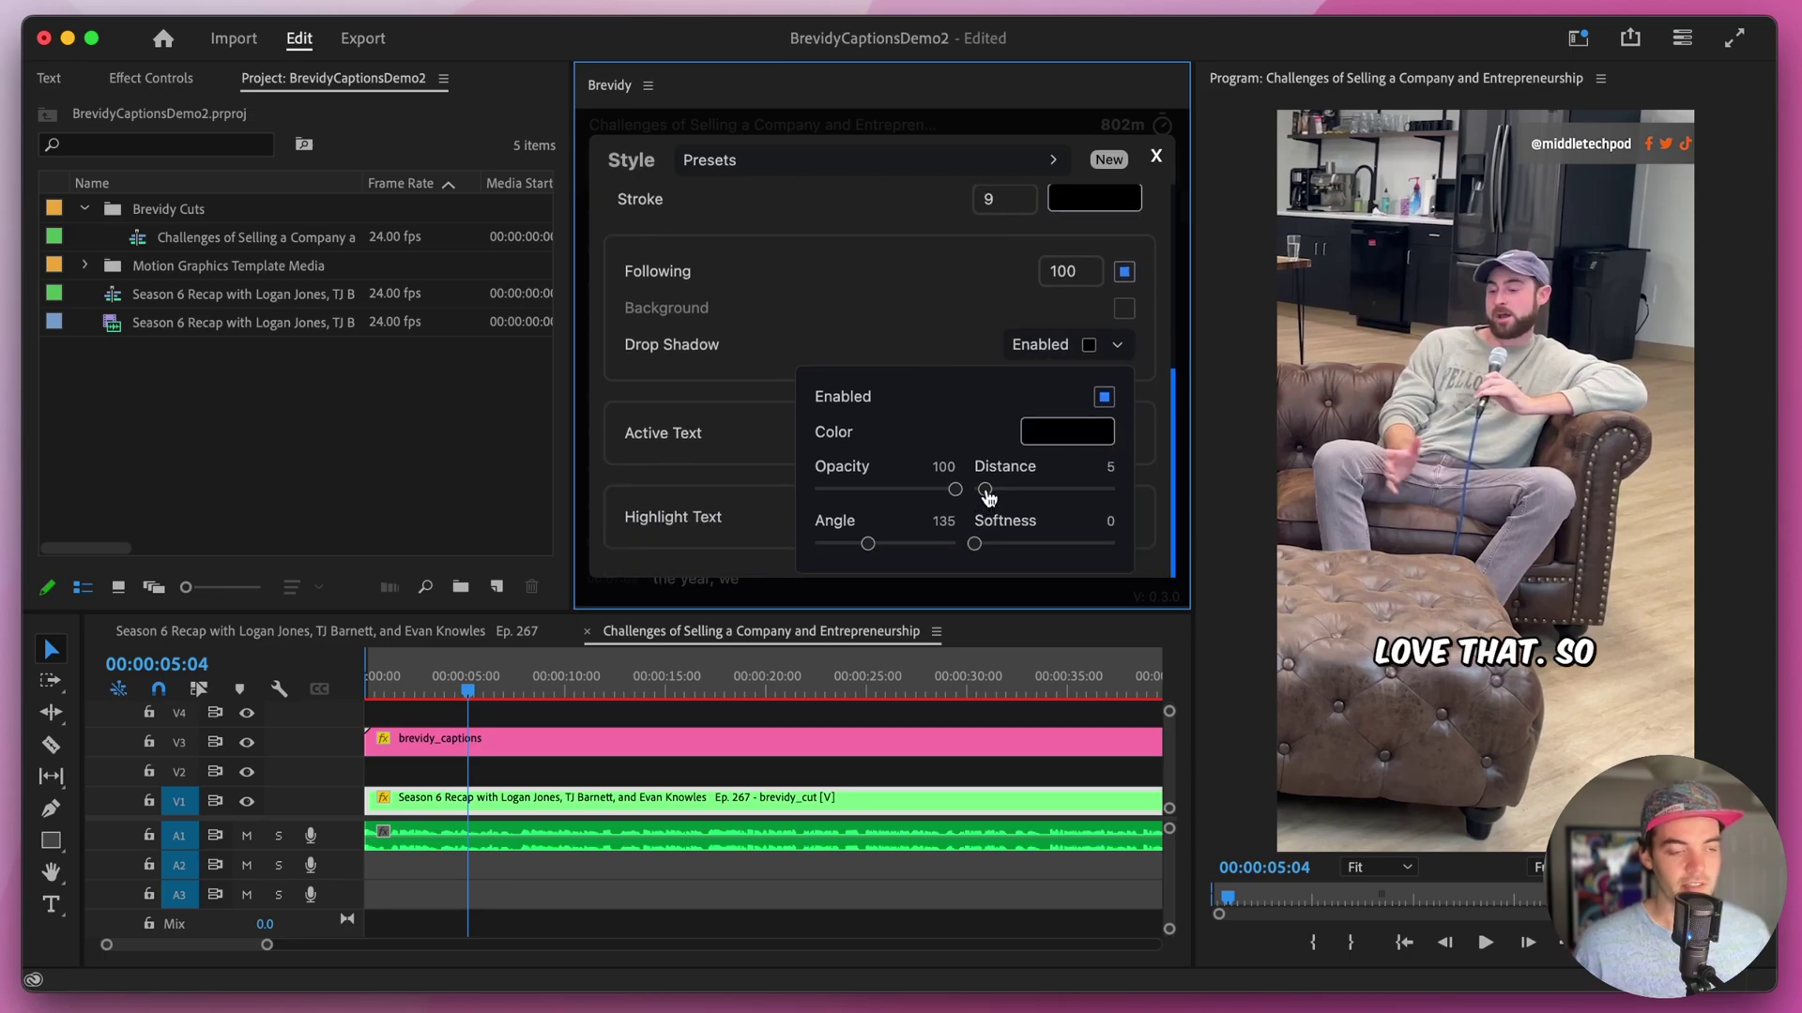
left_click_drag(984, 489, 1001, 491)
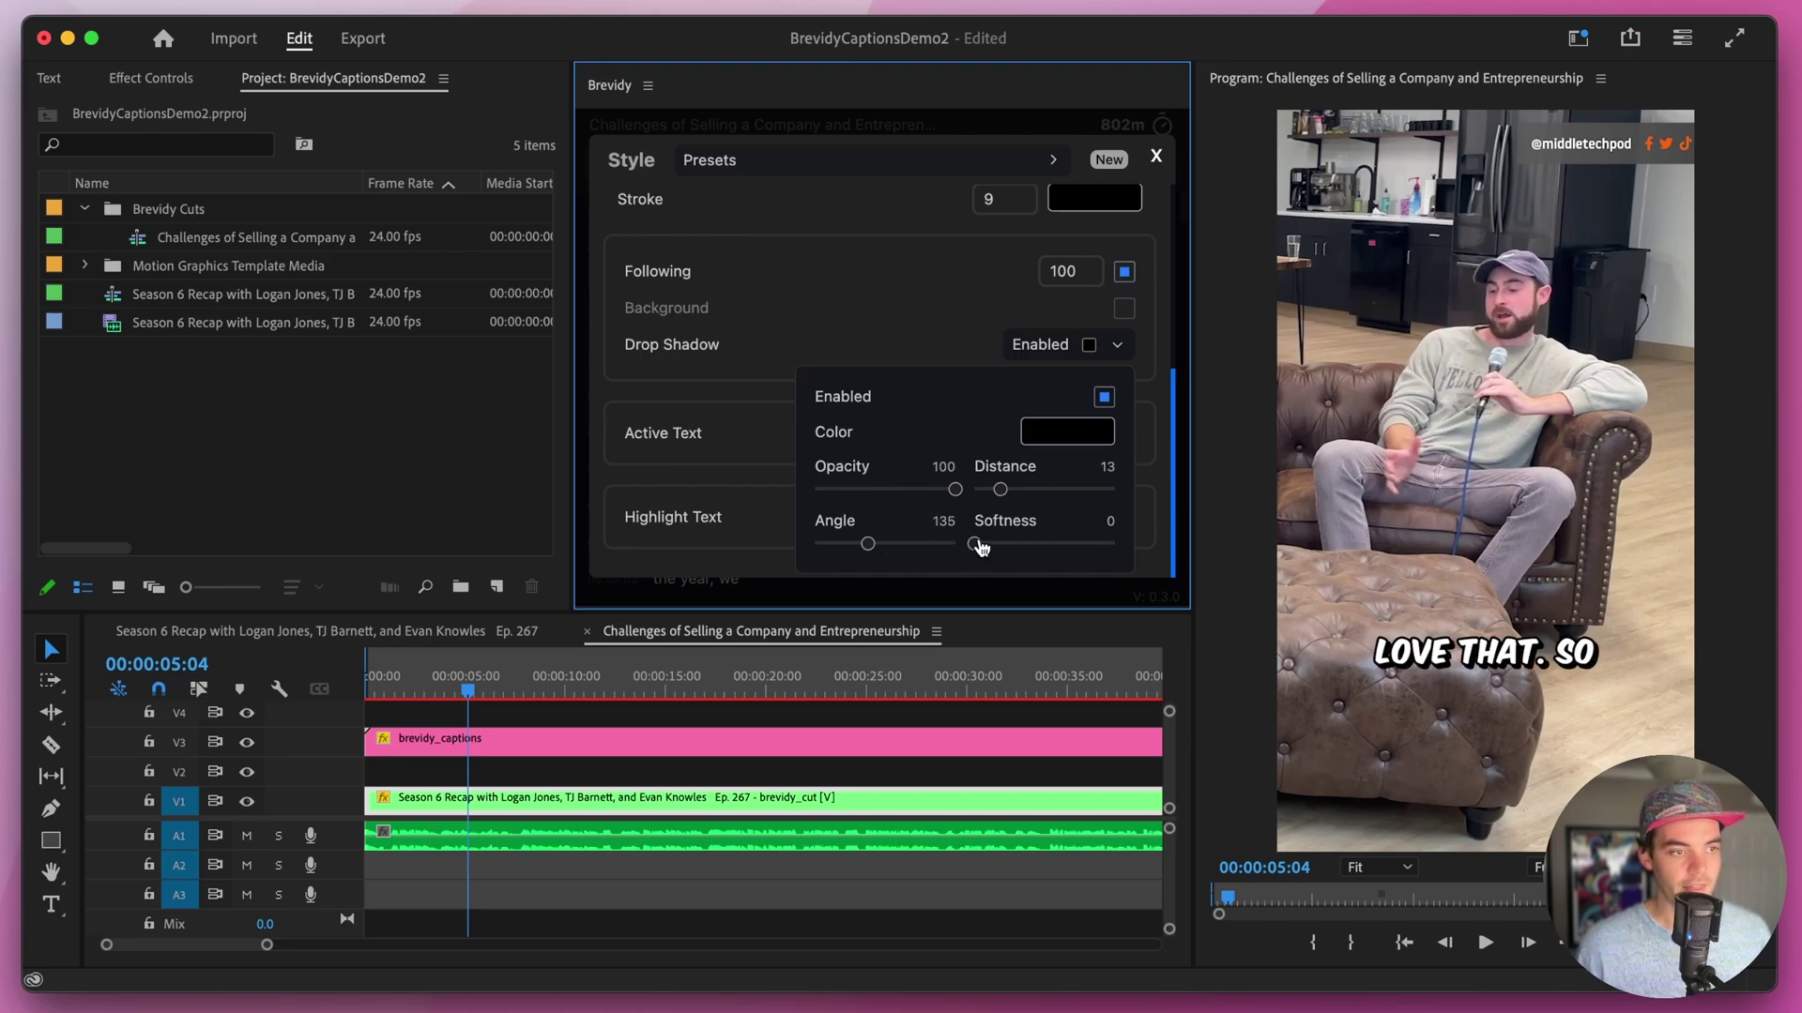
left_click_drag(984, 551, 1006, 548)
left_click(1076, 351)
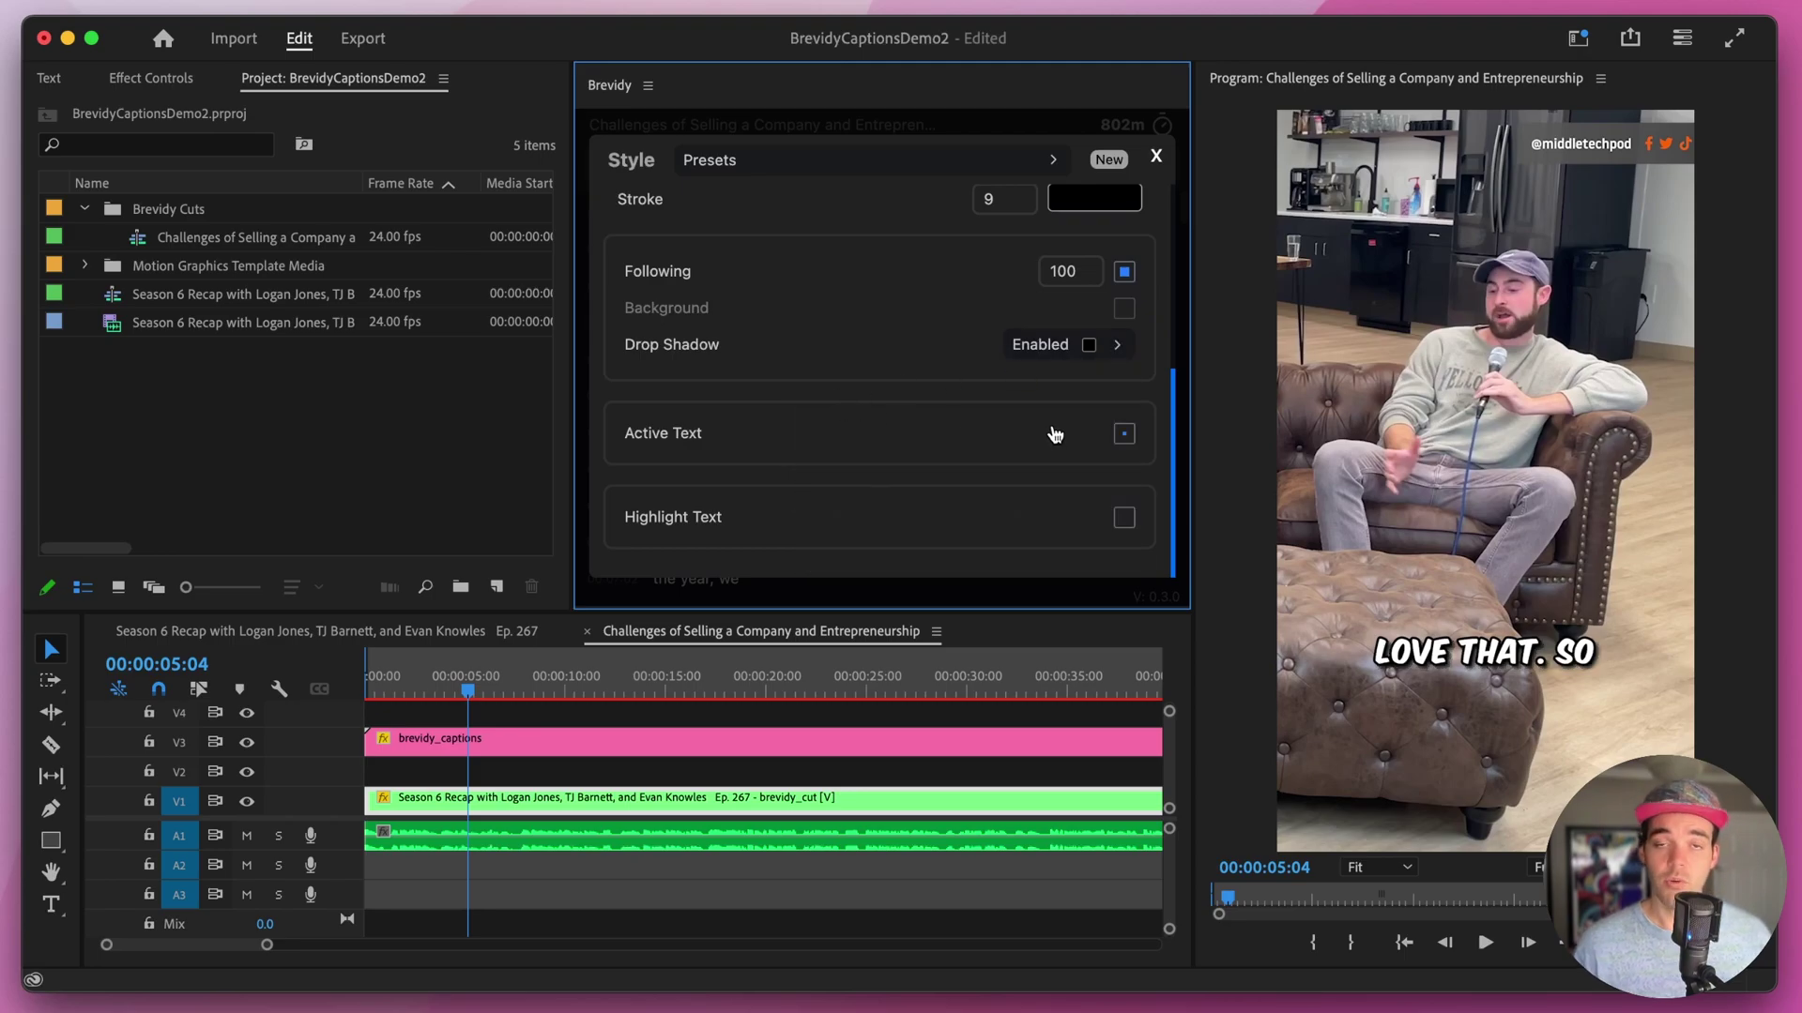
- Enable the active text style with animation set to None, tracking 1 and a stroke of 8
left_click(1122, 435)
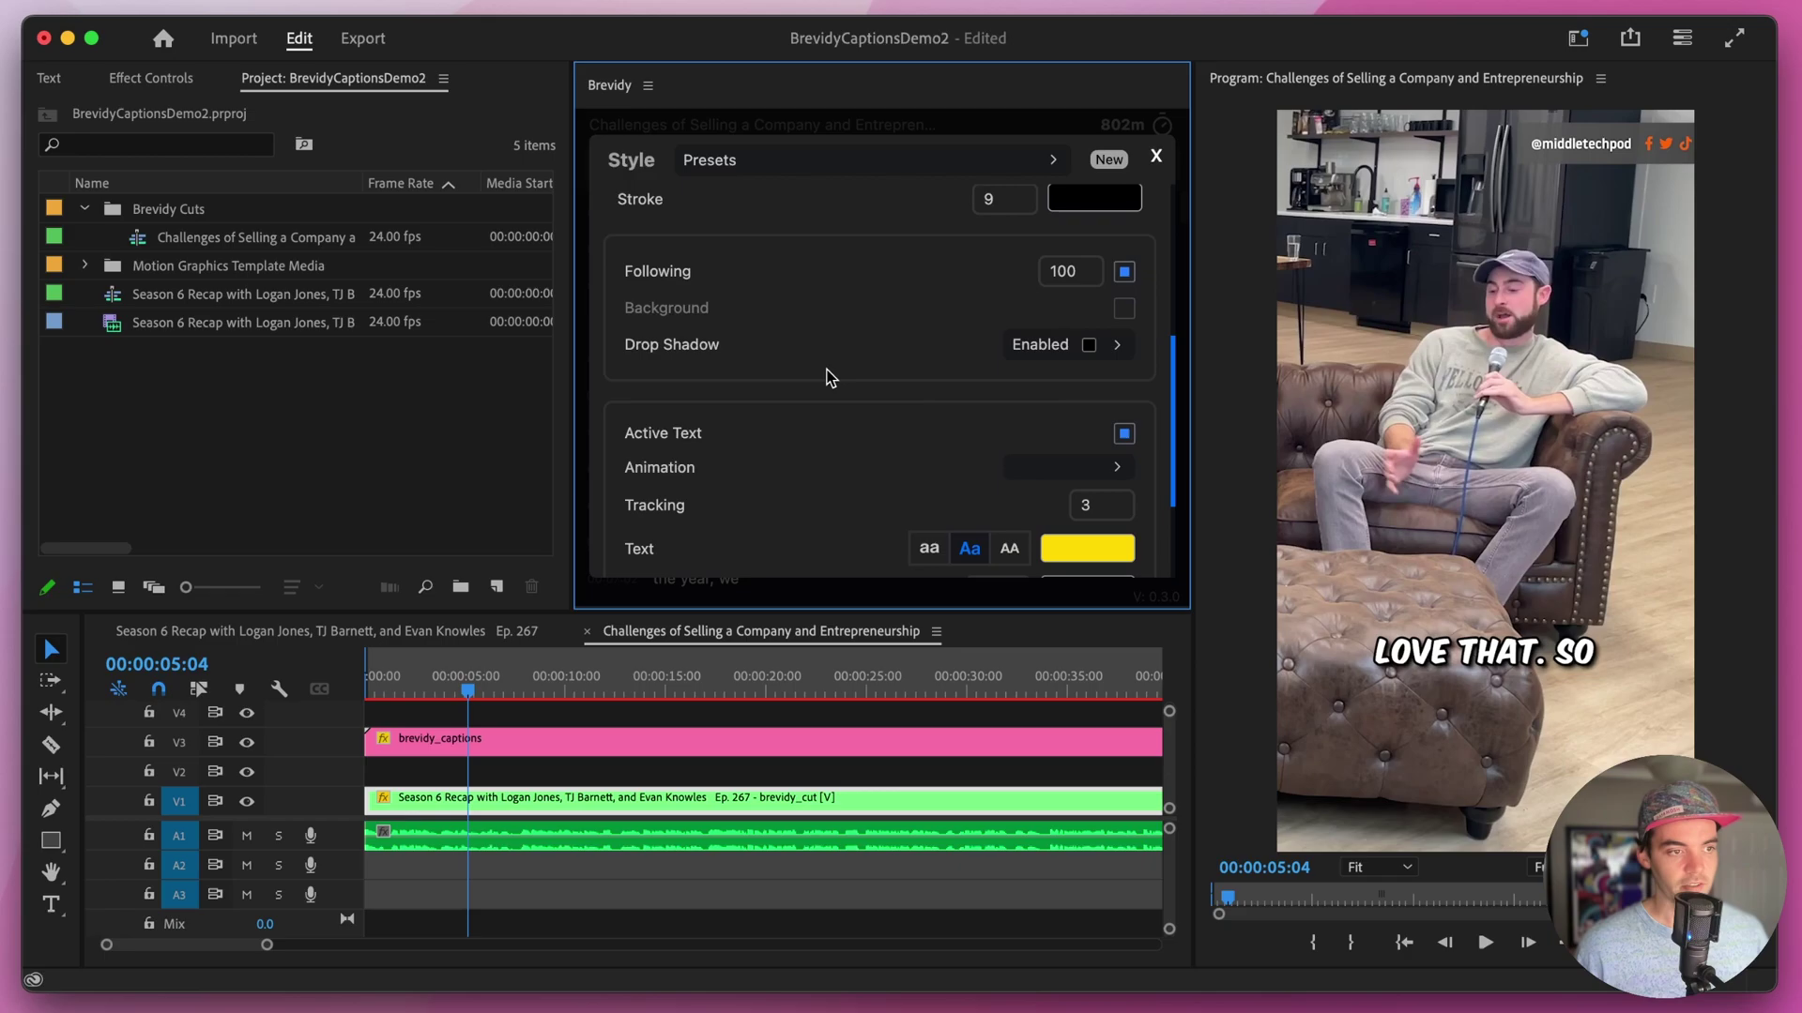
scroll(893, 408, "down", 3)
left_click(1048, 338)
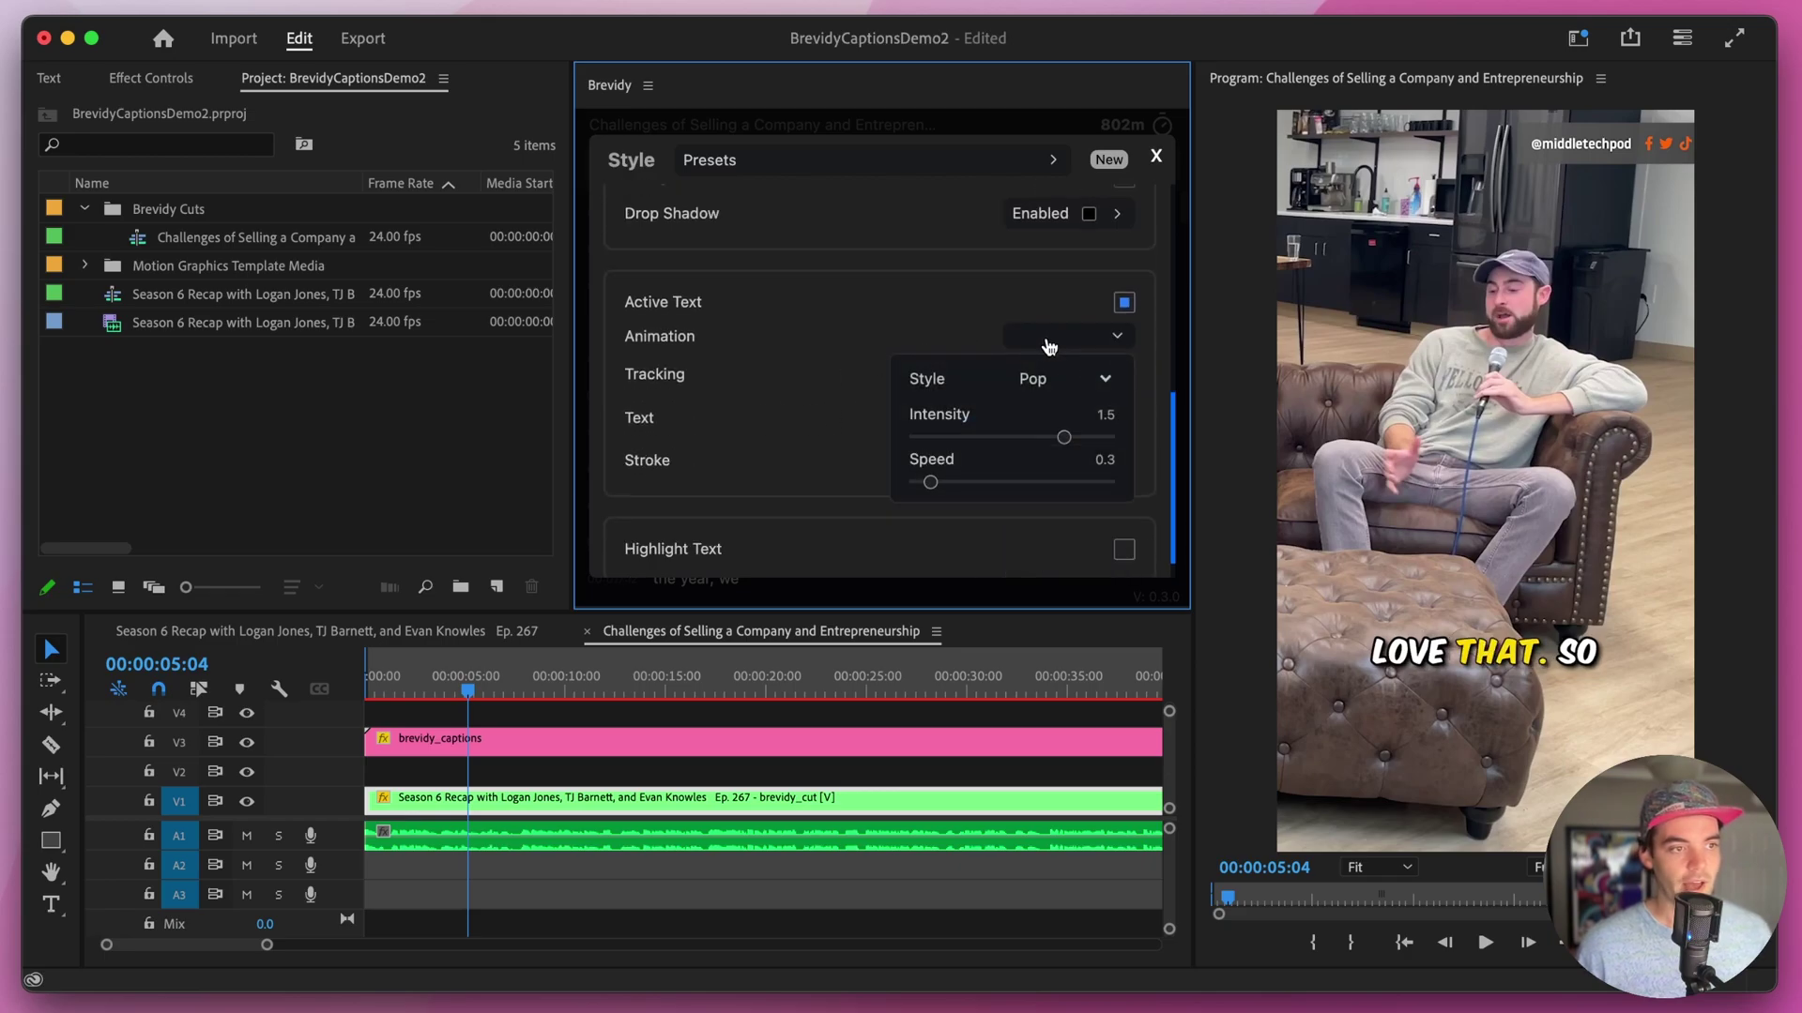
left_click(1044, 380)
left_click(1039, 505)
left_click(1100, 349)
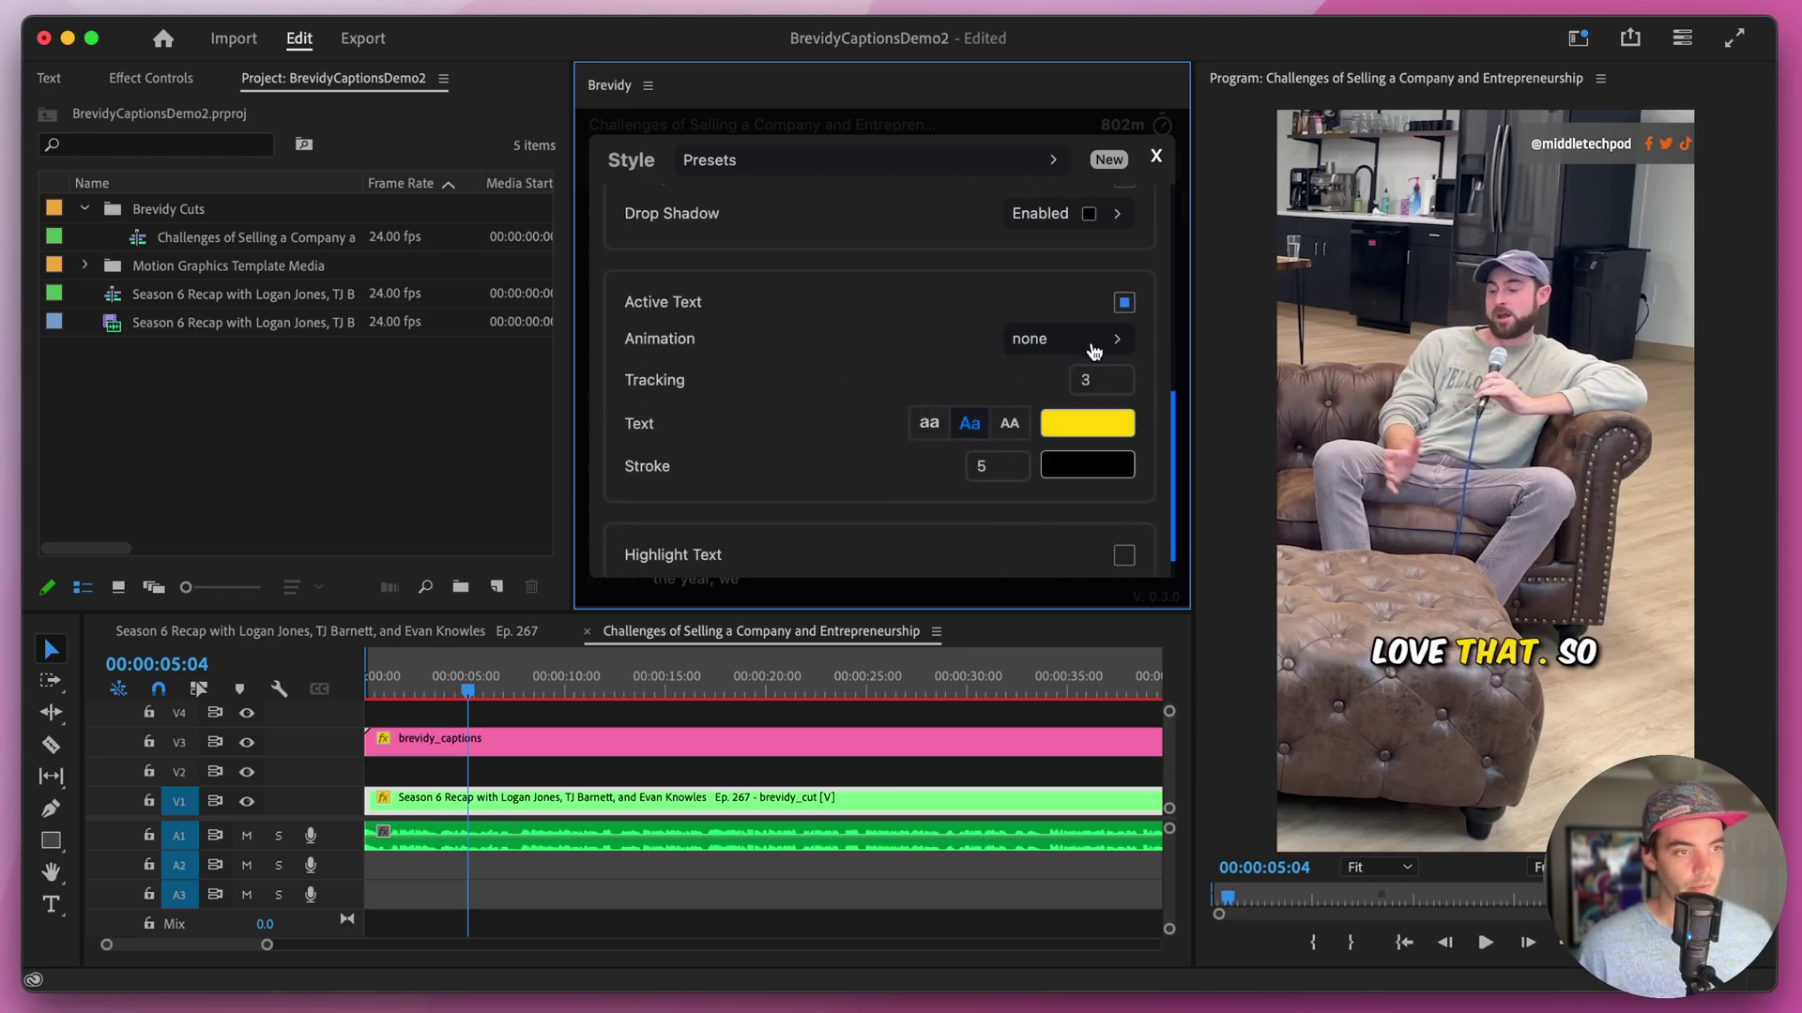
left_click_drag(1110, 385, 1089, 387)
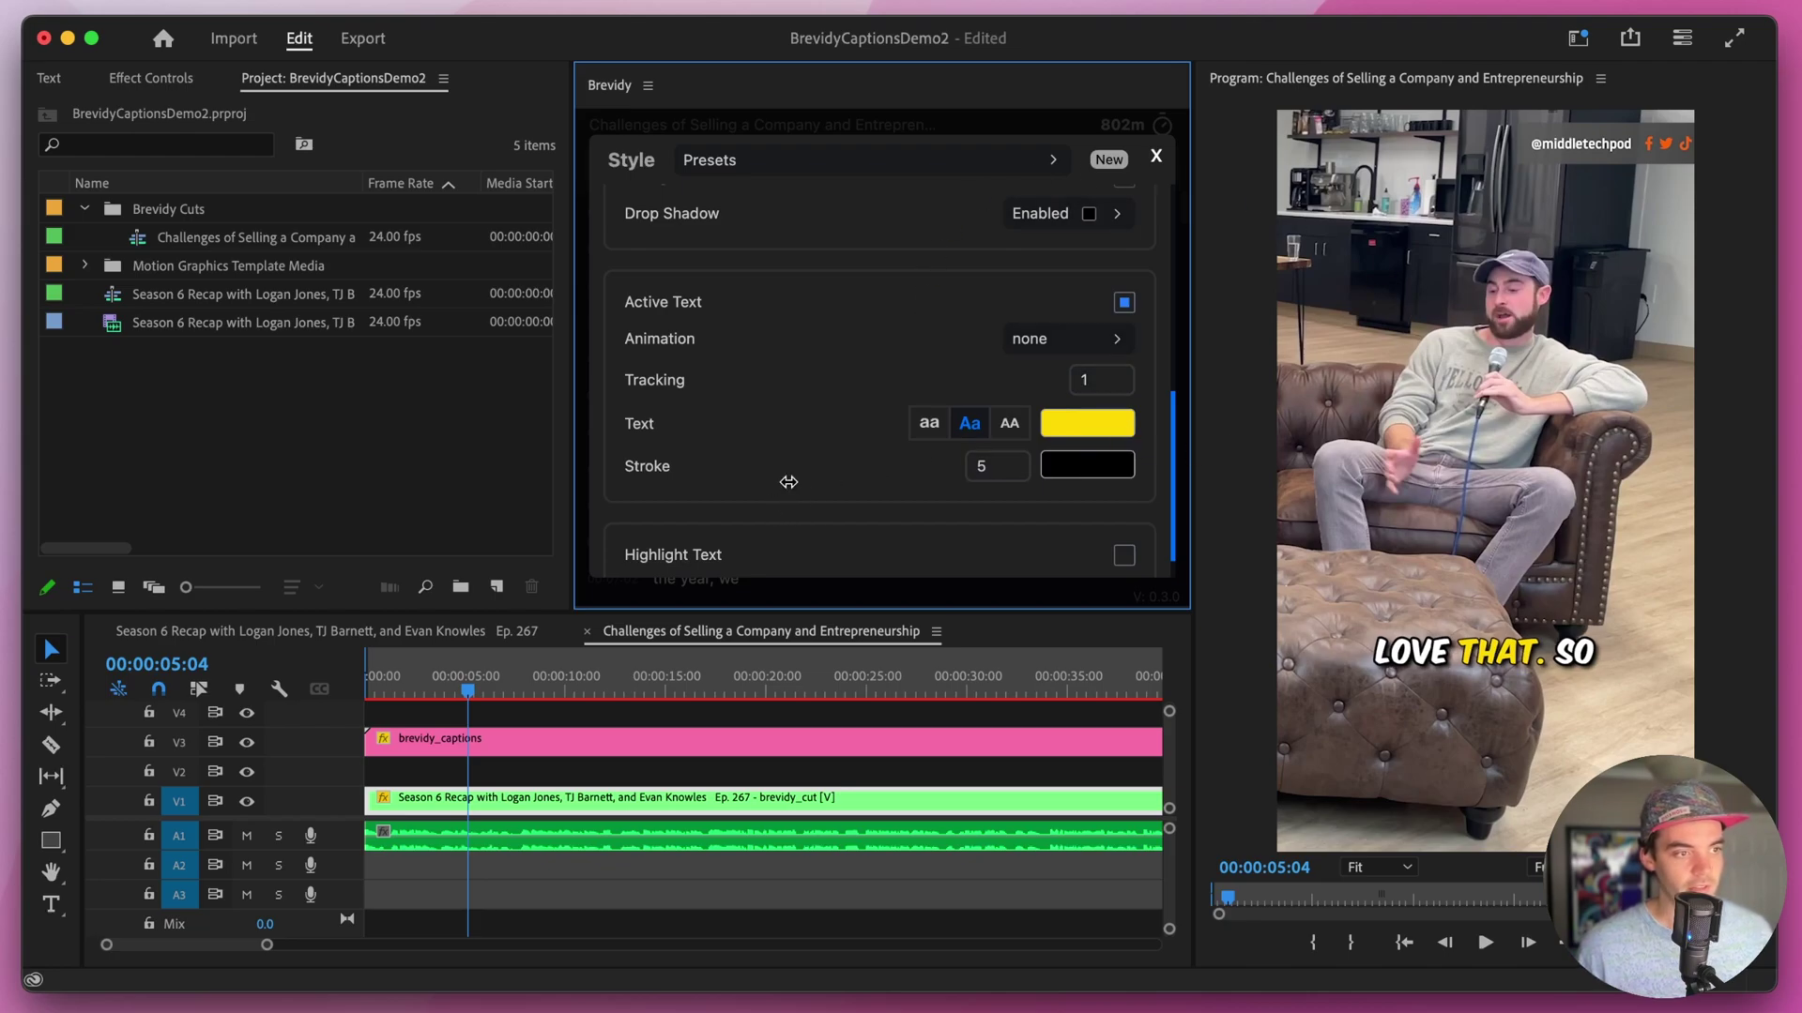
left_click_drag(805, 474, 844, 473)
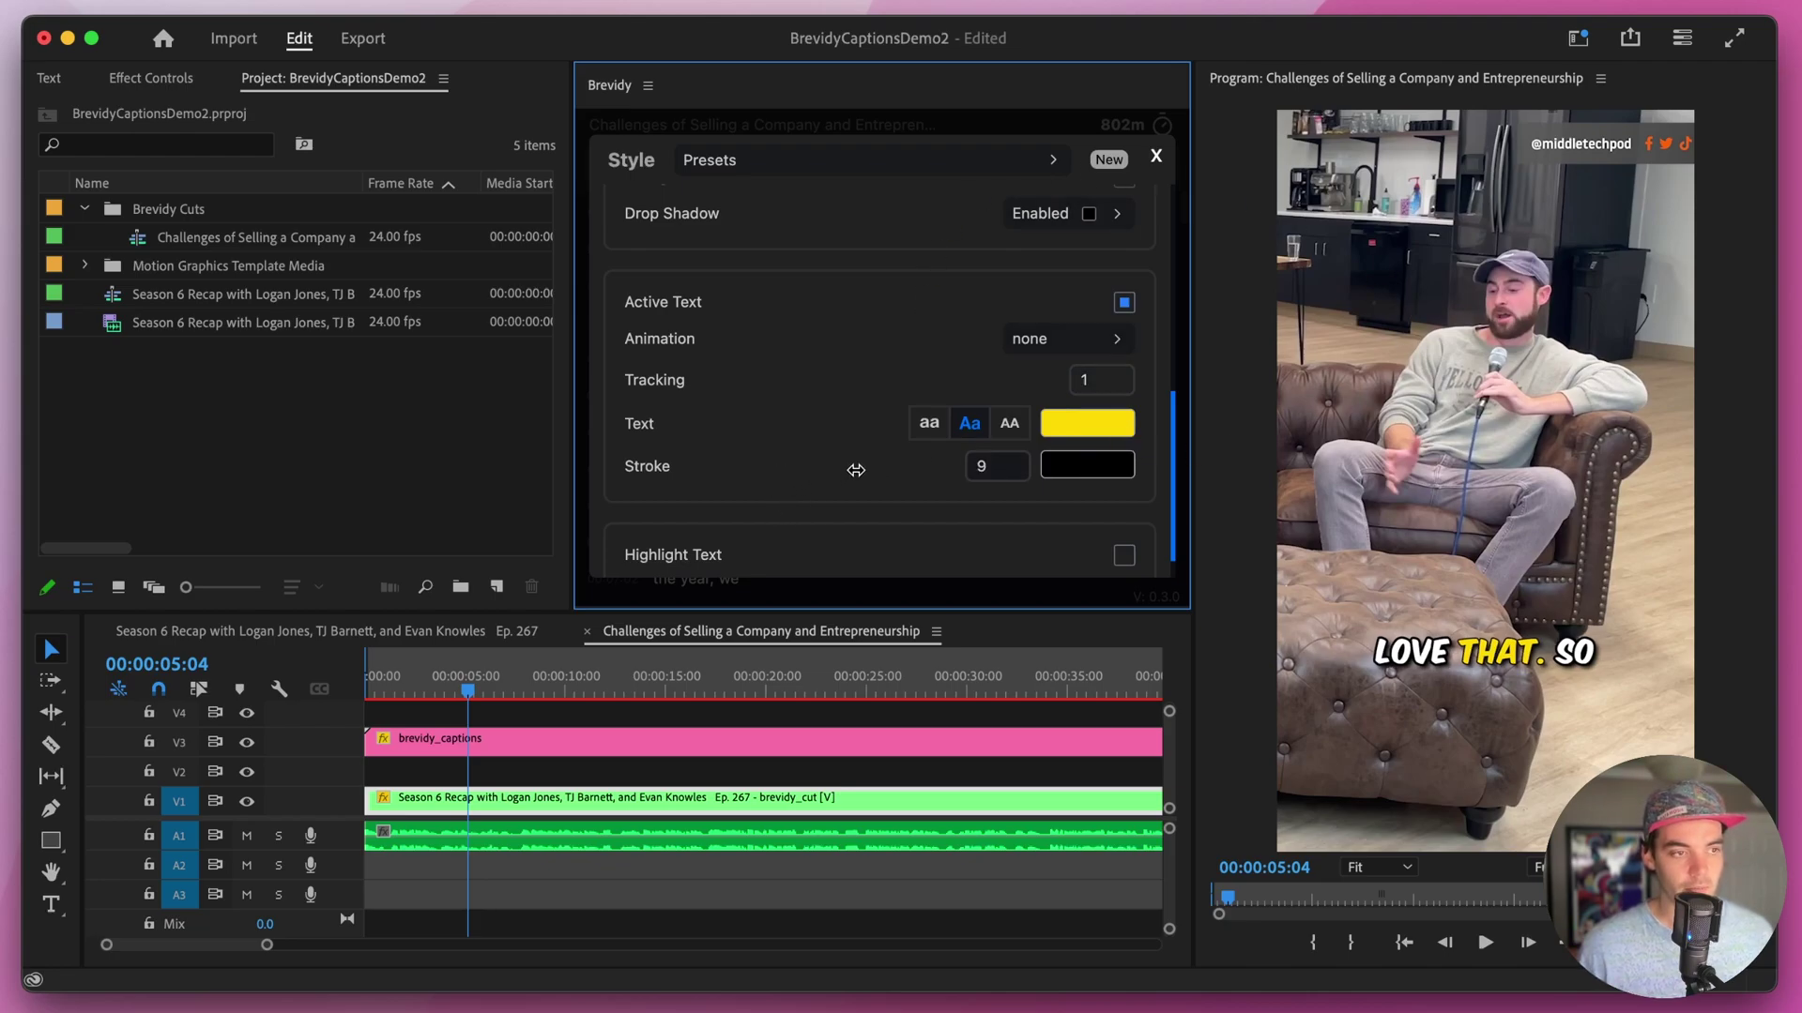
mouse_move(855, 470)
left_mouse_down()
mouse_move(833, 468)
mouse_move(850, 467)
left_mouse_up()
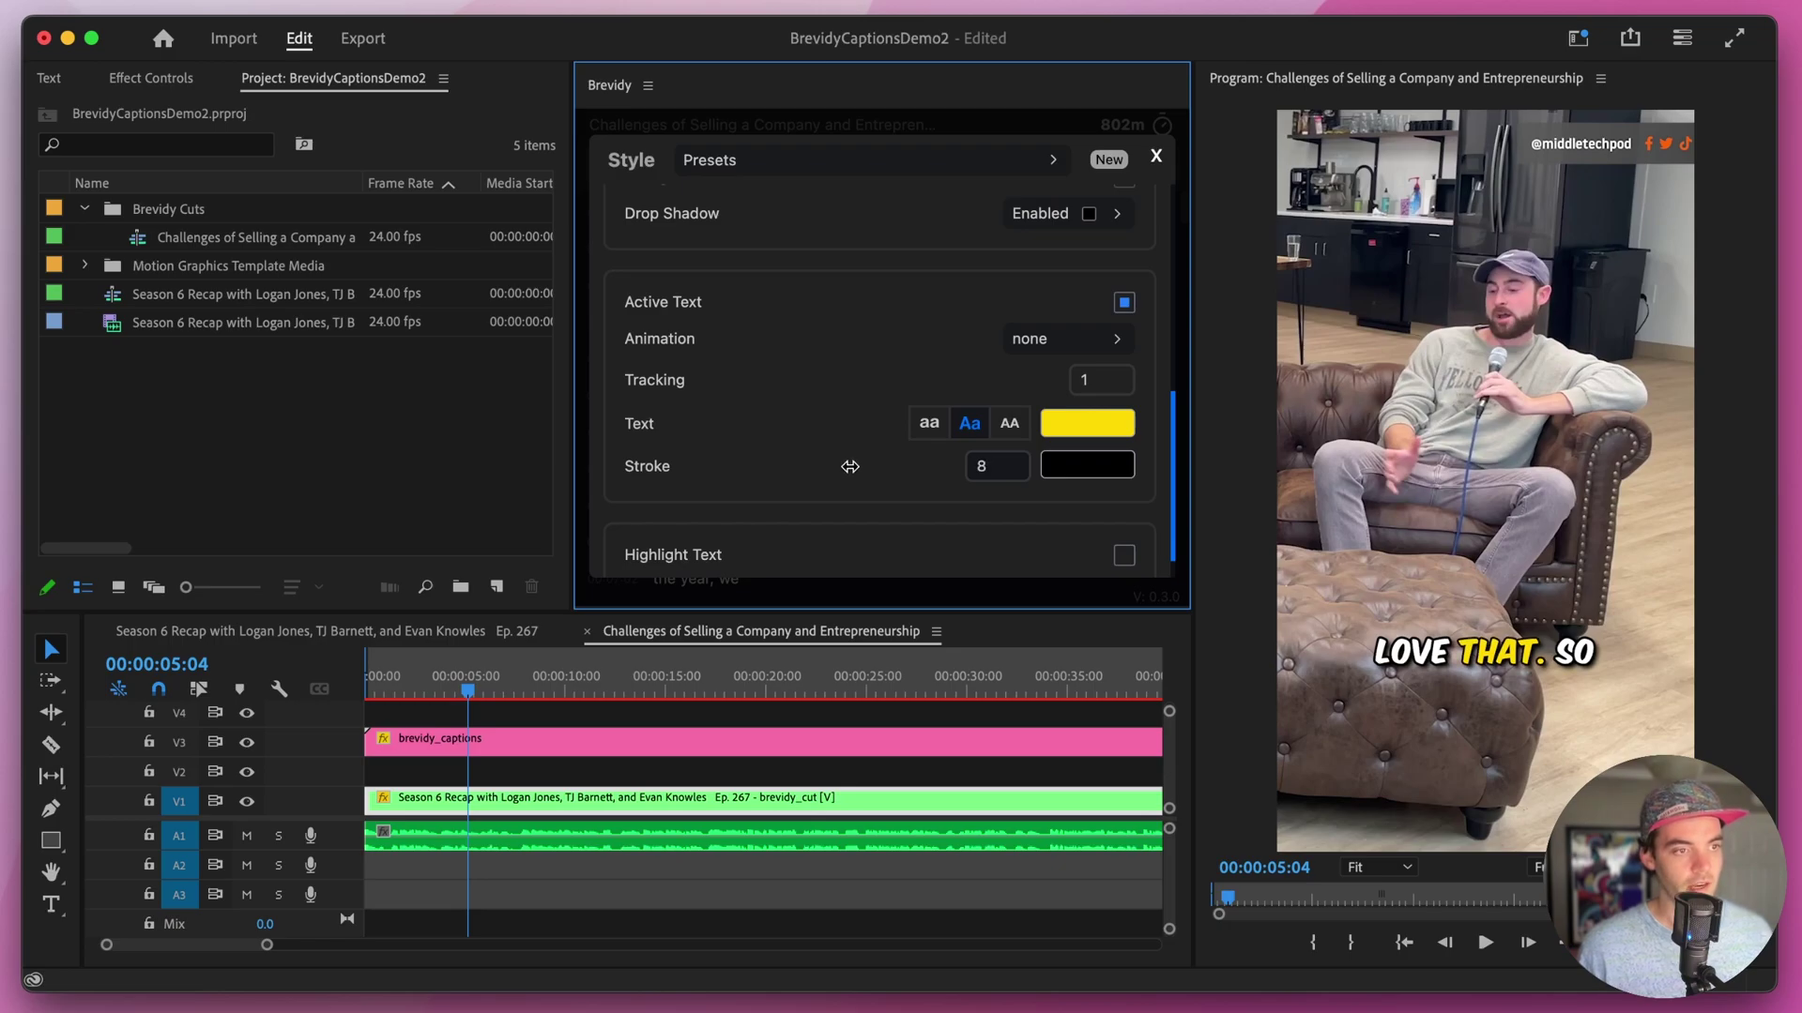
- Shift the active text color to a slightly warmer yellow, #ffdb06
left_click(1110, 437)
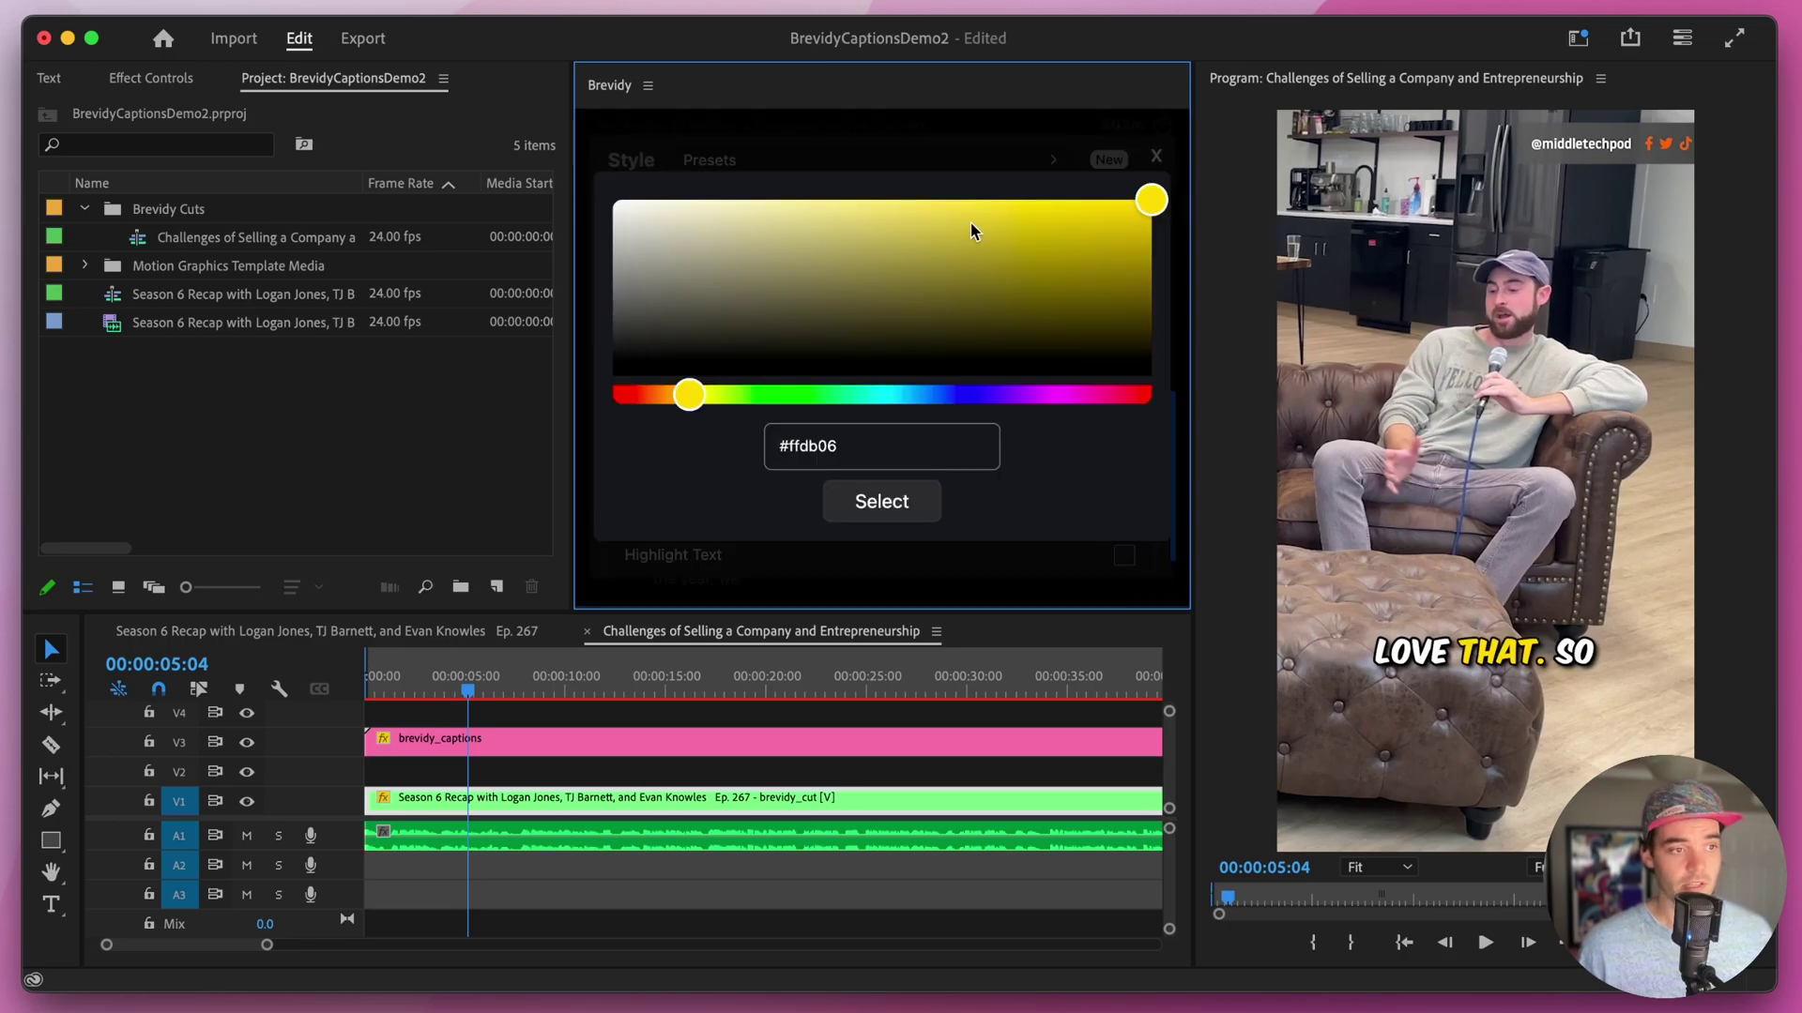
left_click(680, 394)
left_click_drag(679, 396, 687, 400)
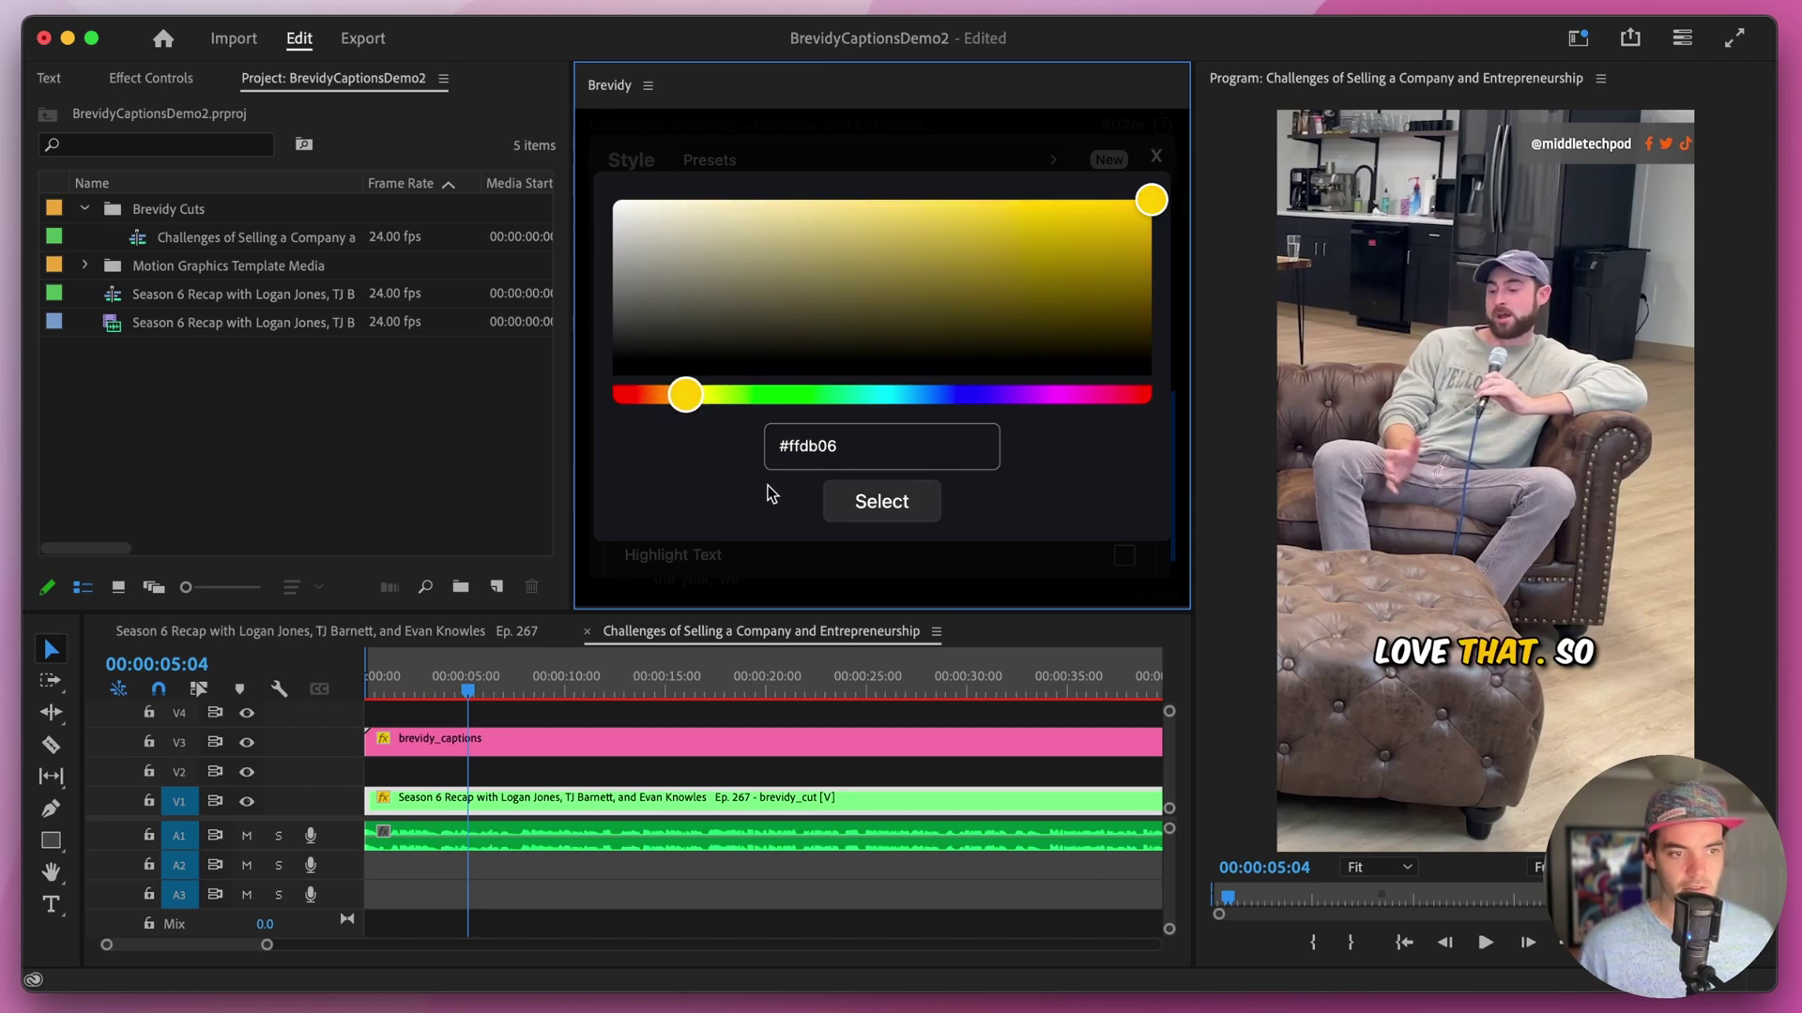
left_click(877, 502)
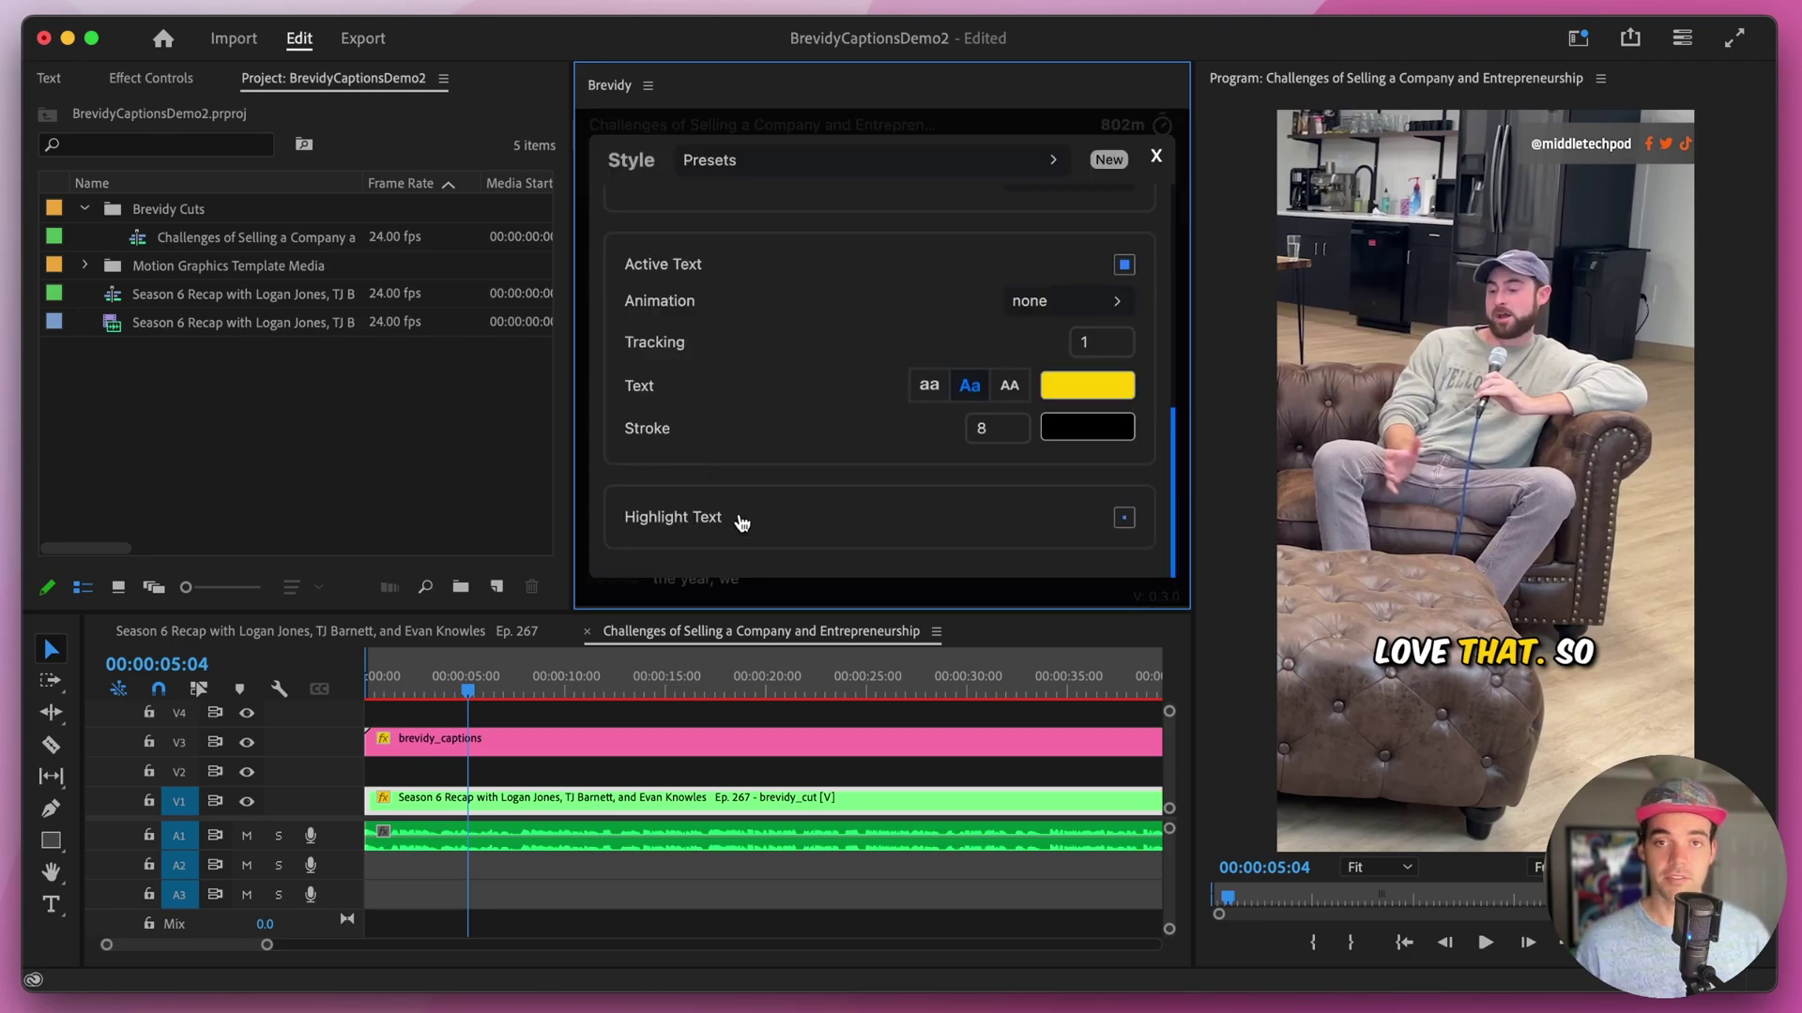
- Enable the highlight text style with animation set to None and tracking 2
left_click(802, 517)
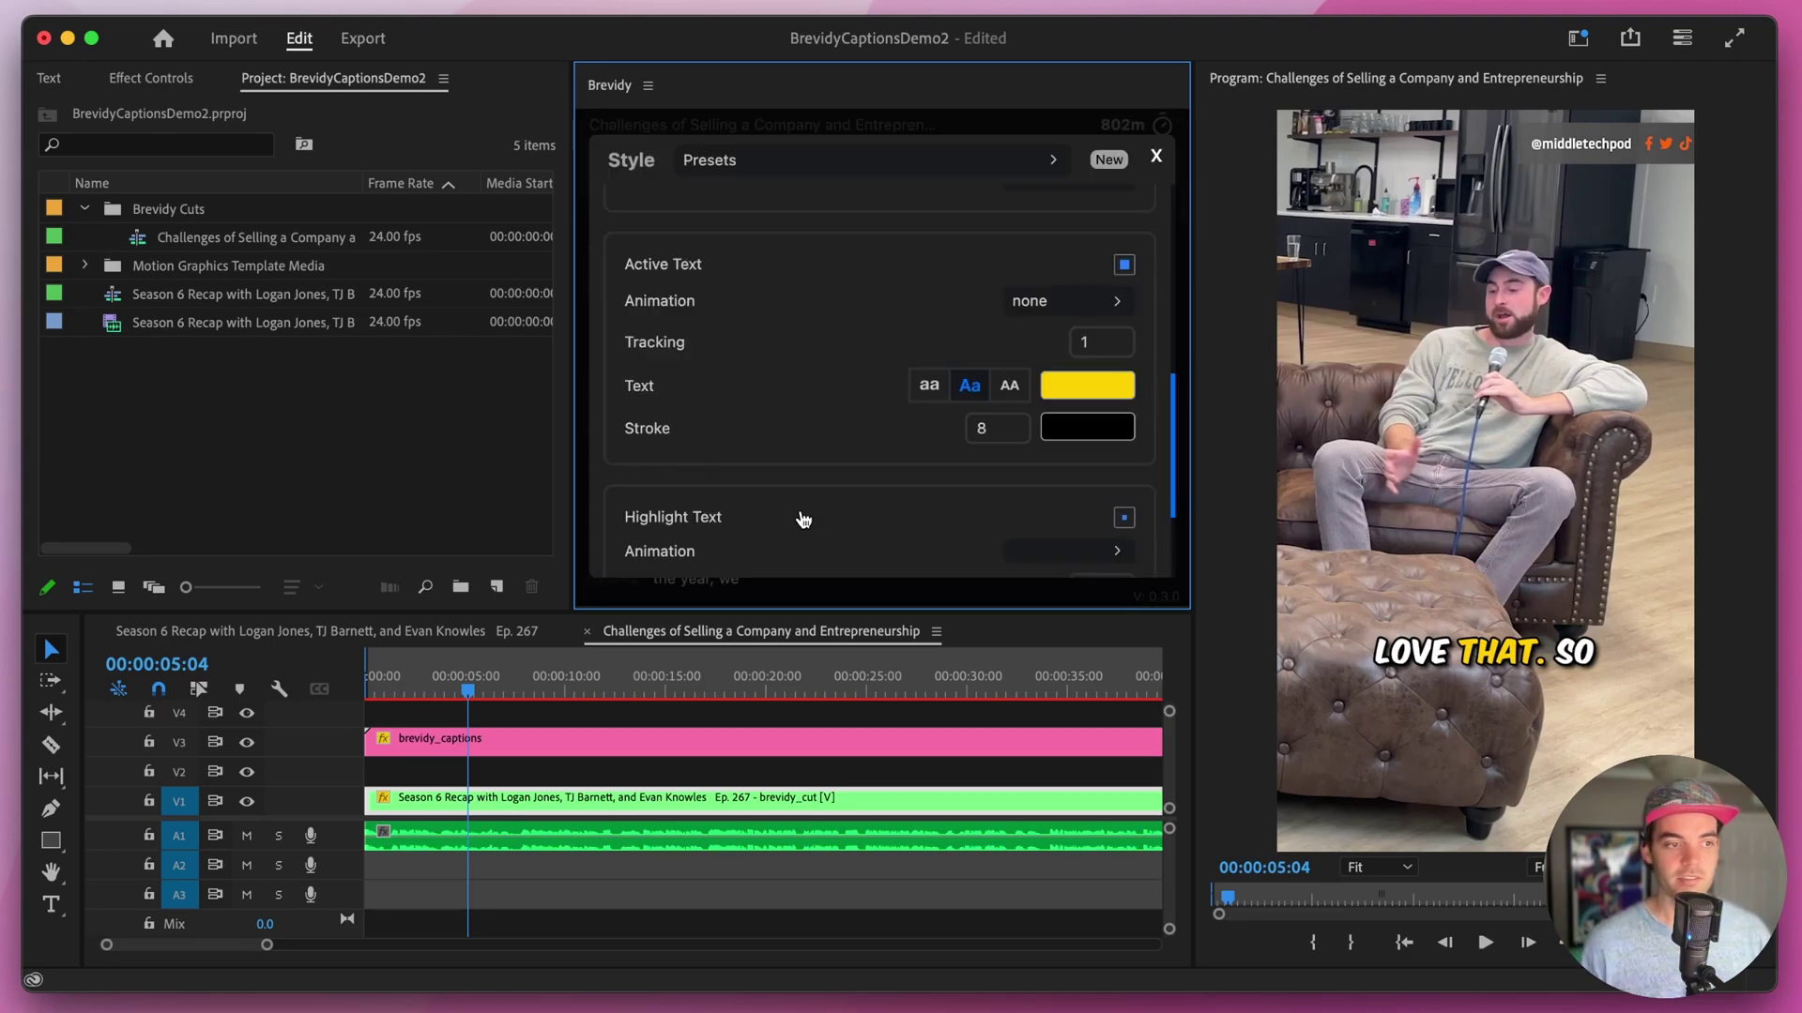
scroll(846, 425, "down", 3)
left_click(1038, 425)
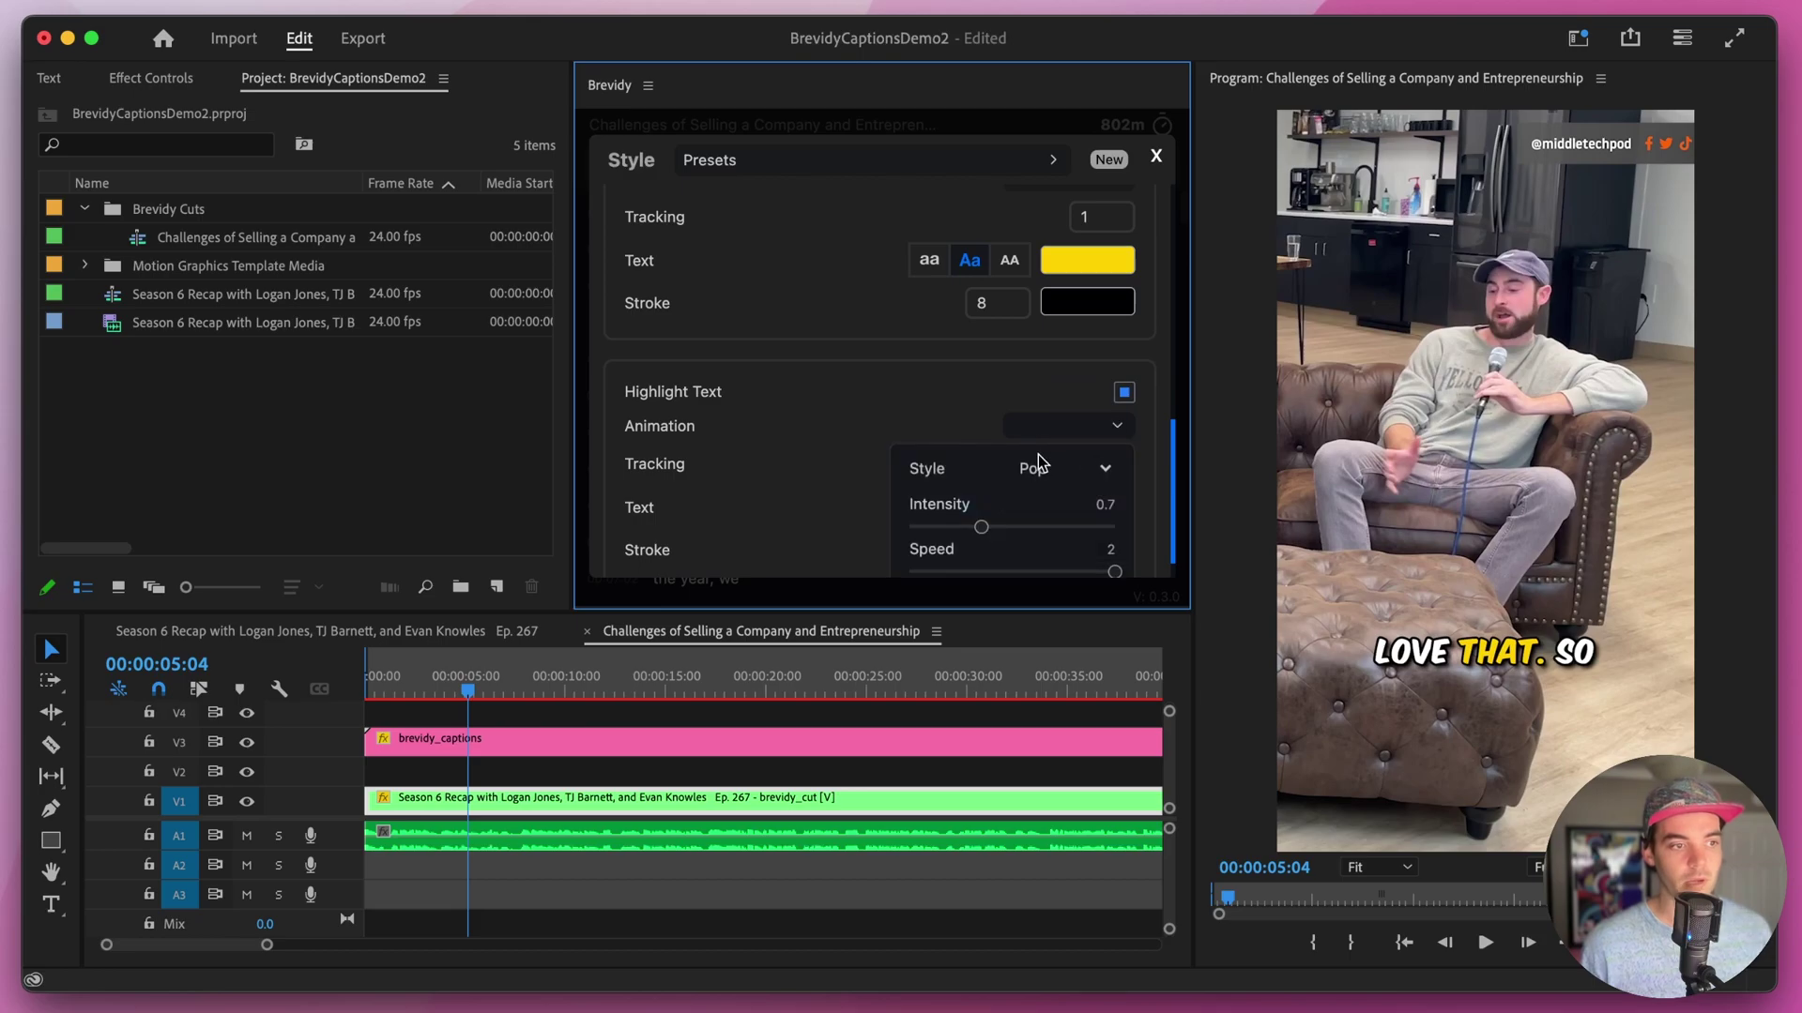
left_click(1044, 468)
left_click(1038, 595)
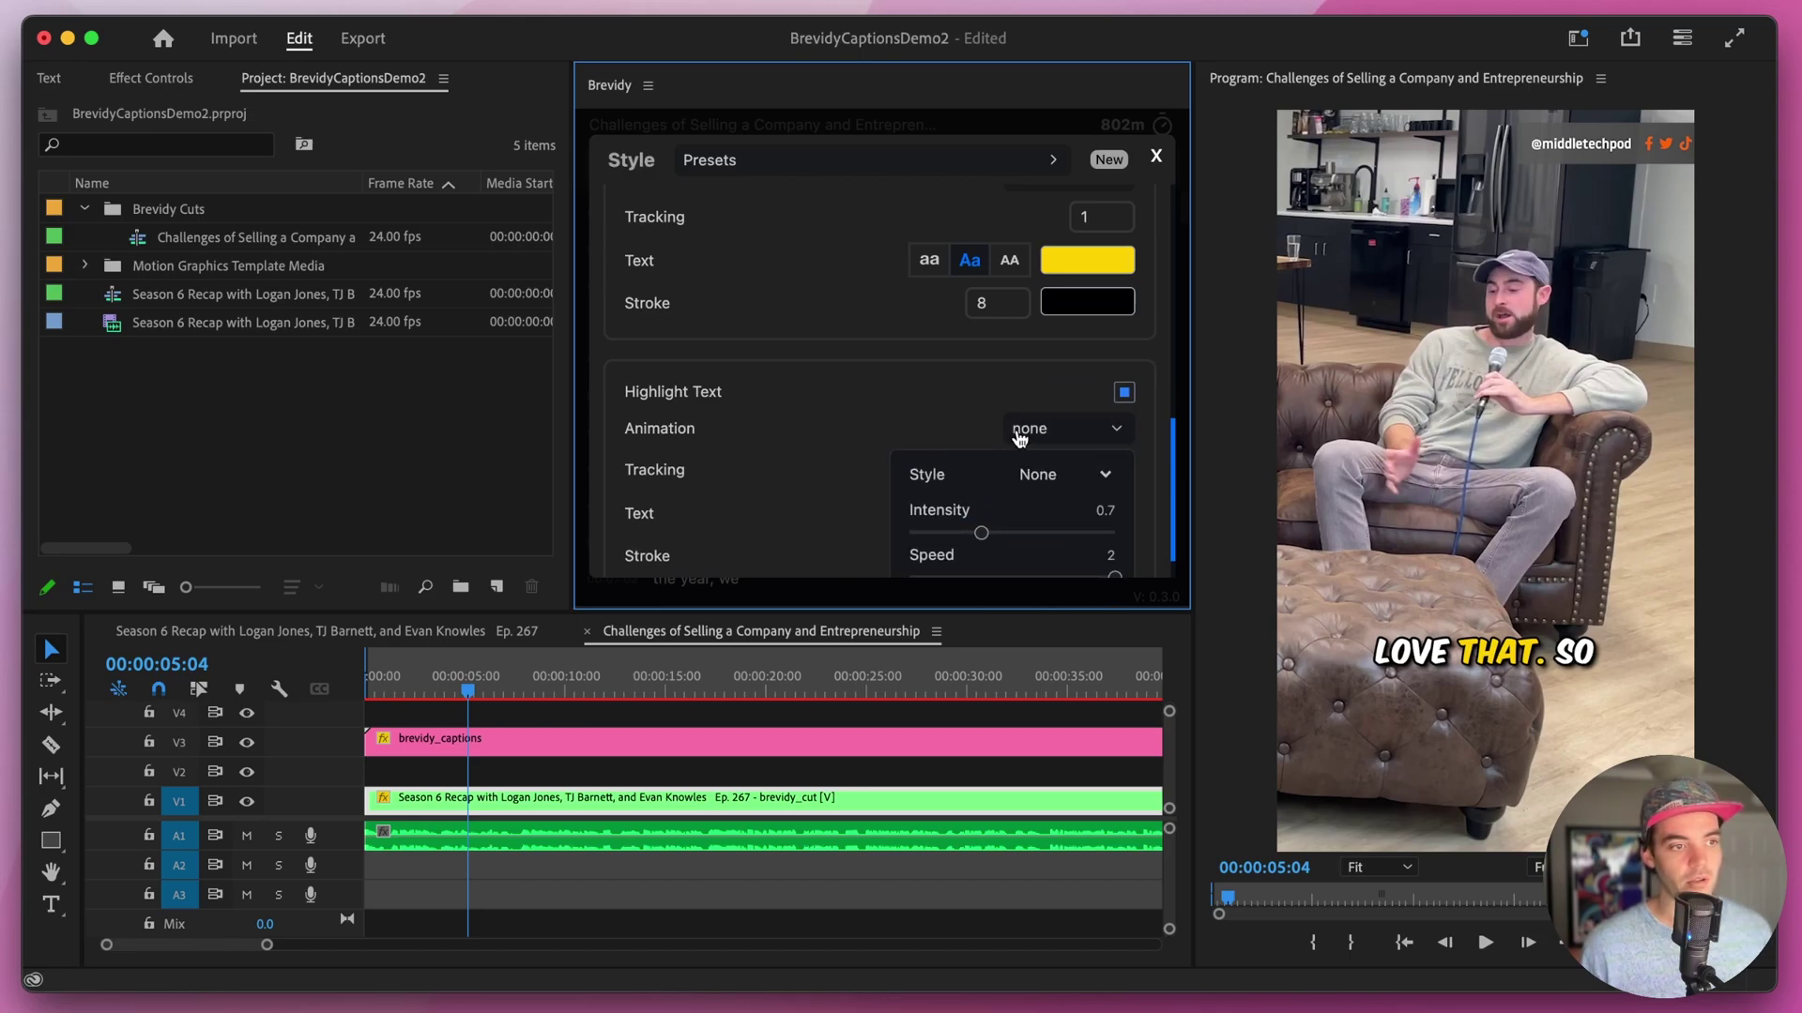
left_click(1022, 429)
left_click_drag(1108, 474, 1039, 475)
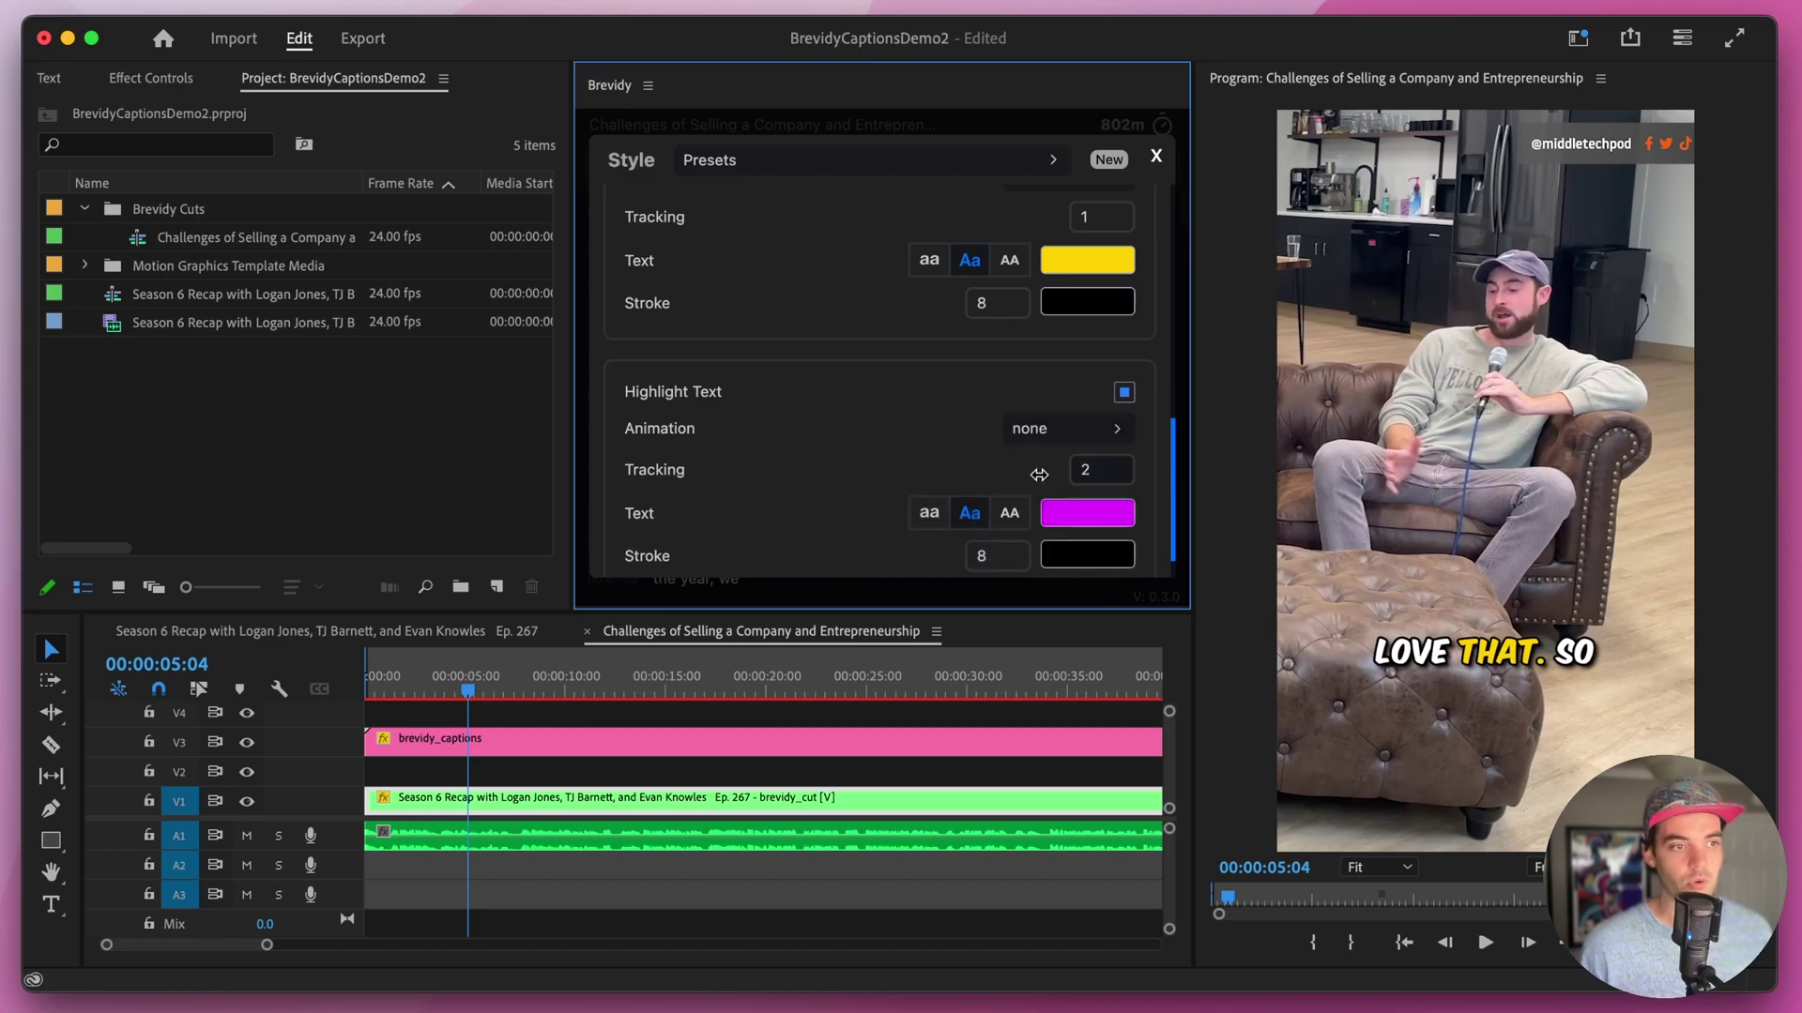
- Browse the trending and saved caption style presets, then close the style settings
scroll(784, 481, "down", 1)
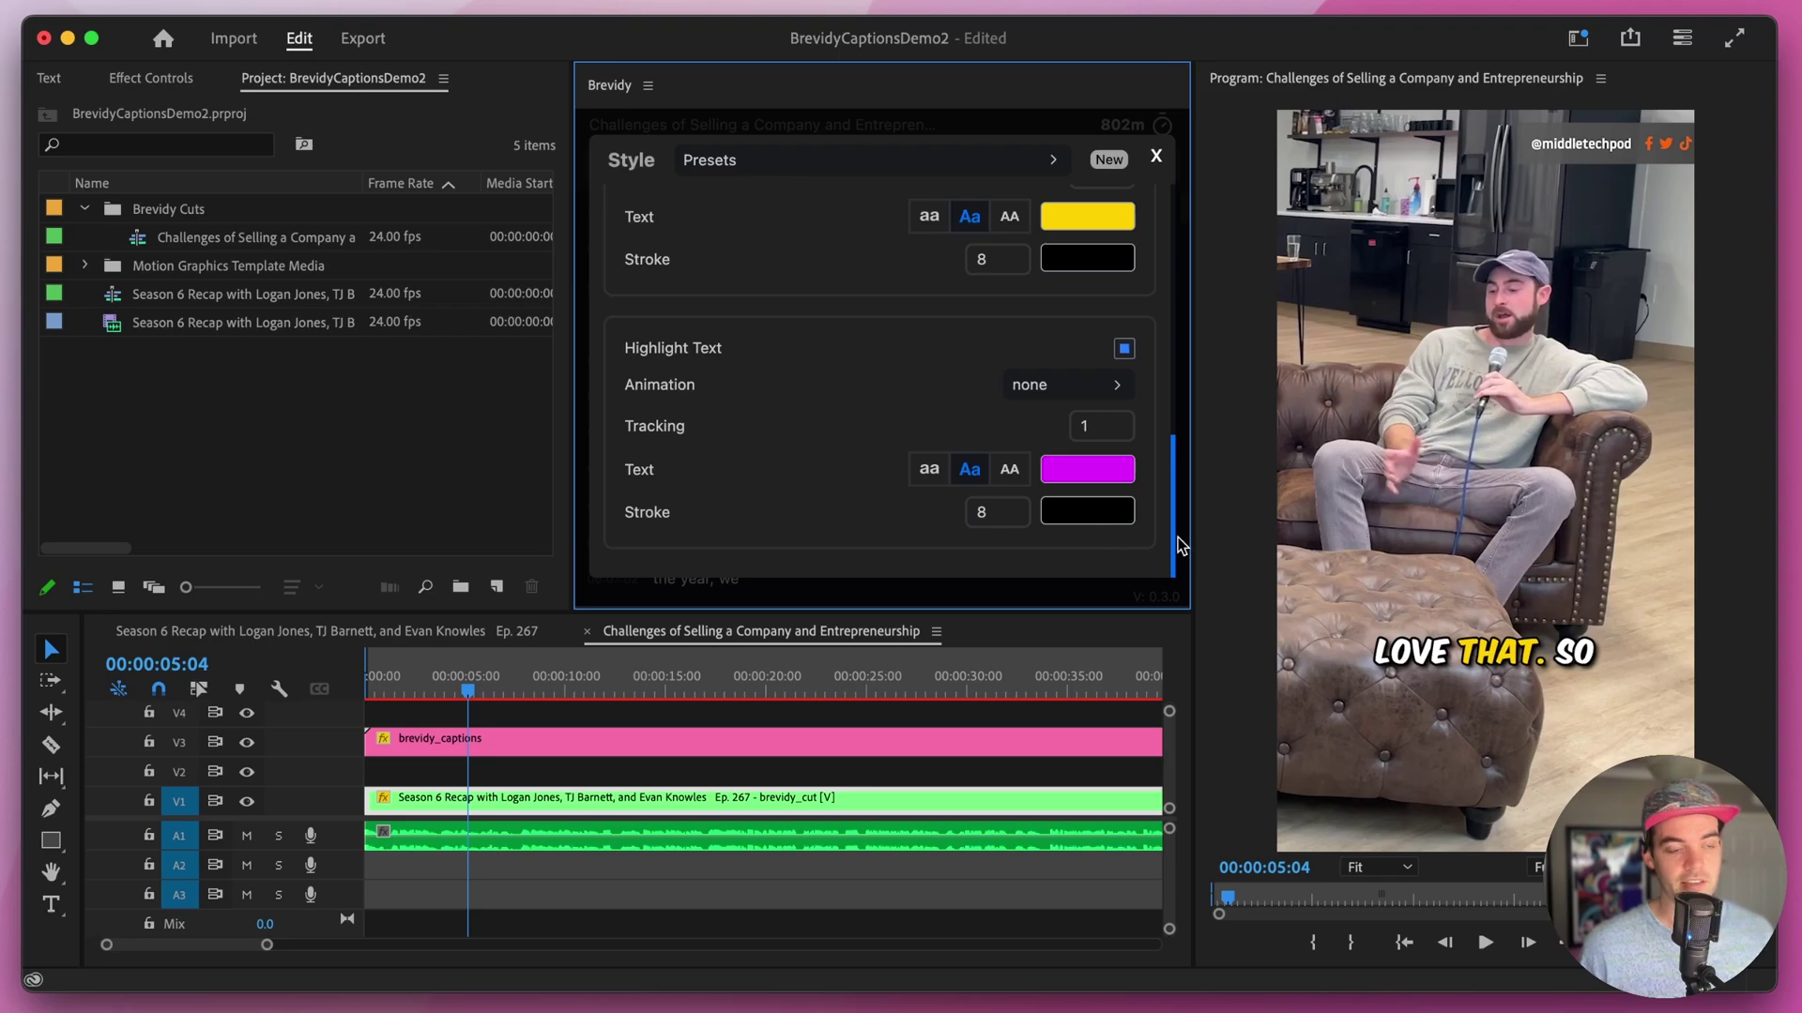
scroll(741, 412, "up", 6)
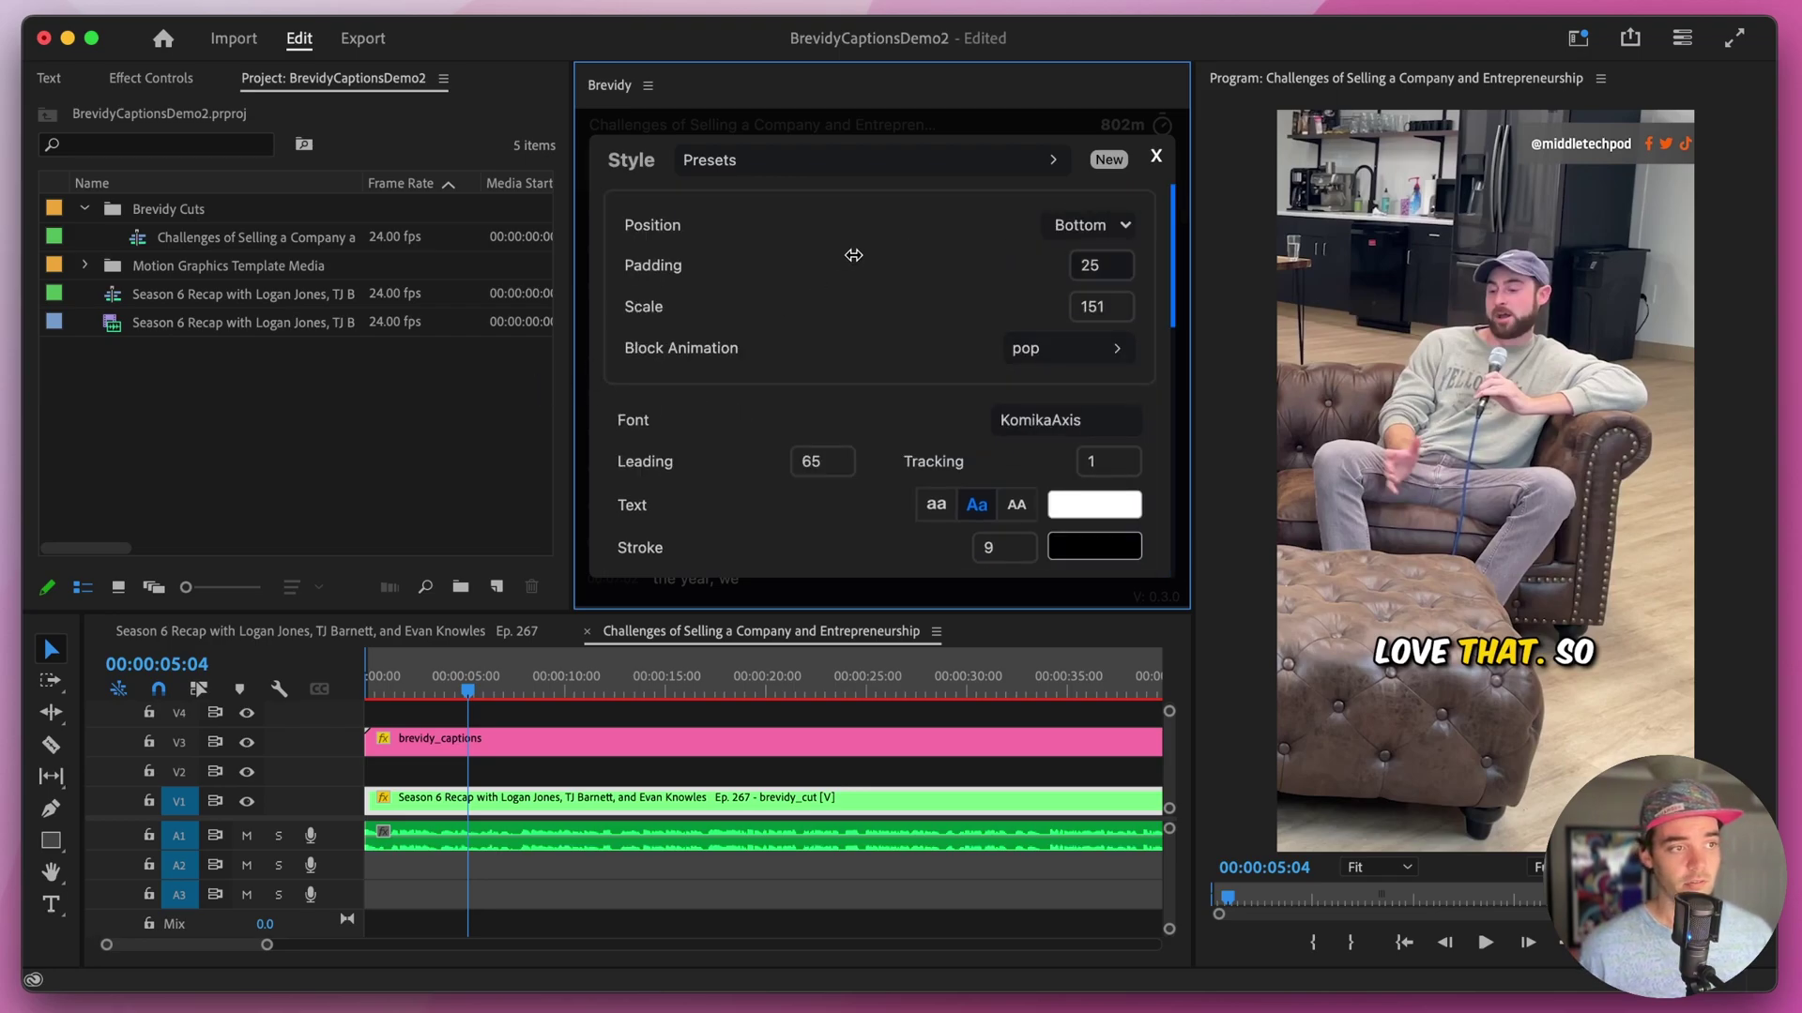
left_click(1049, 161)
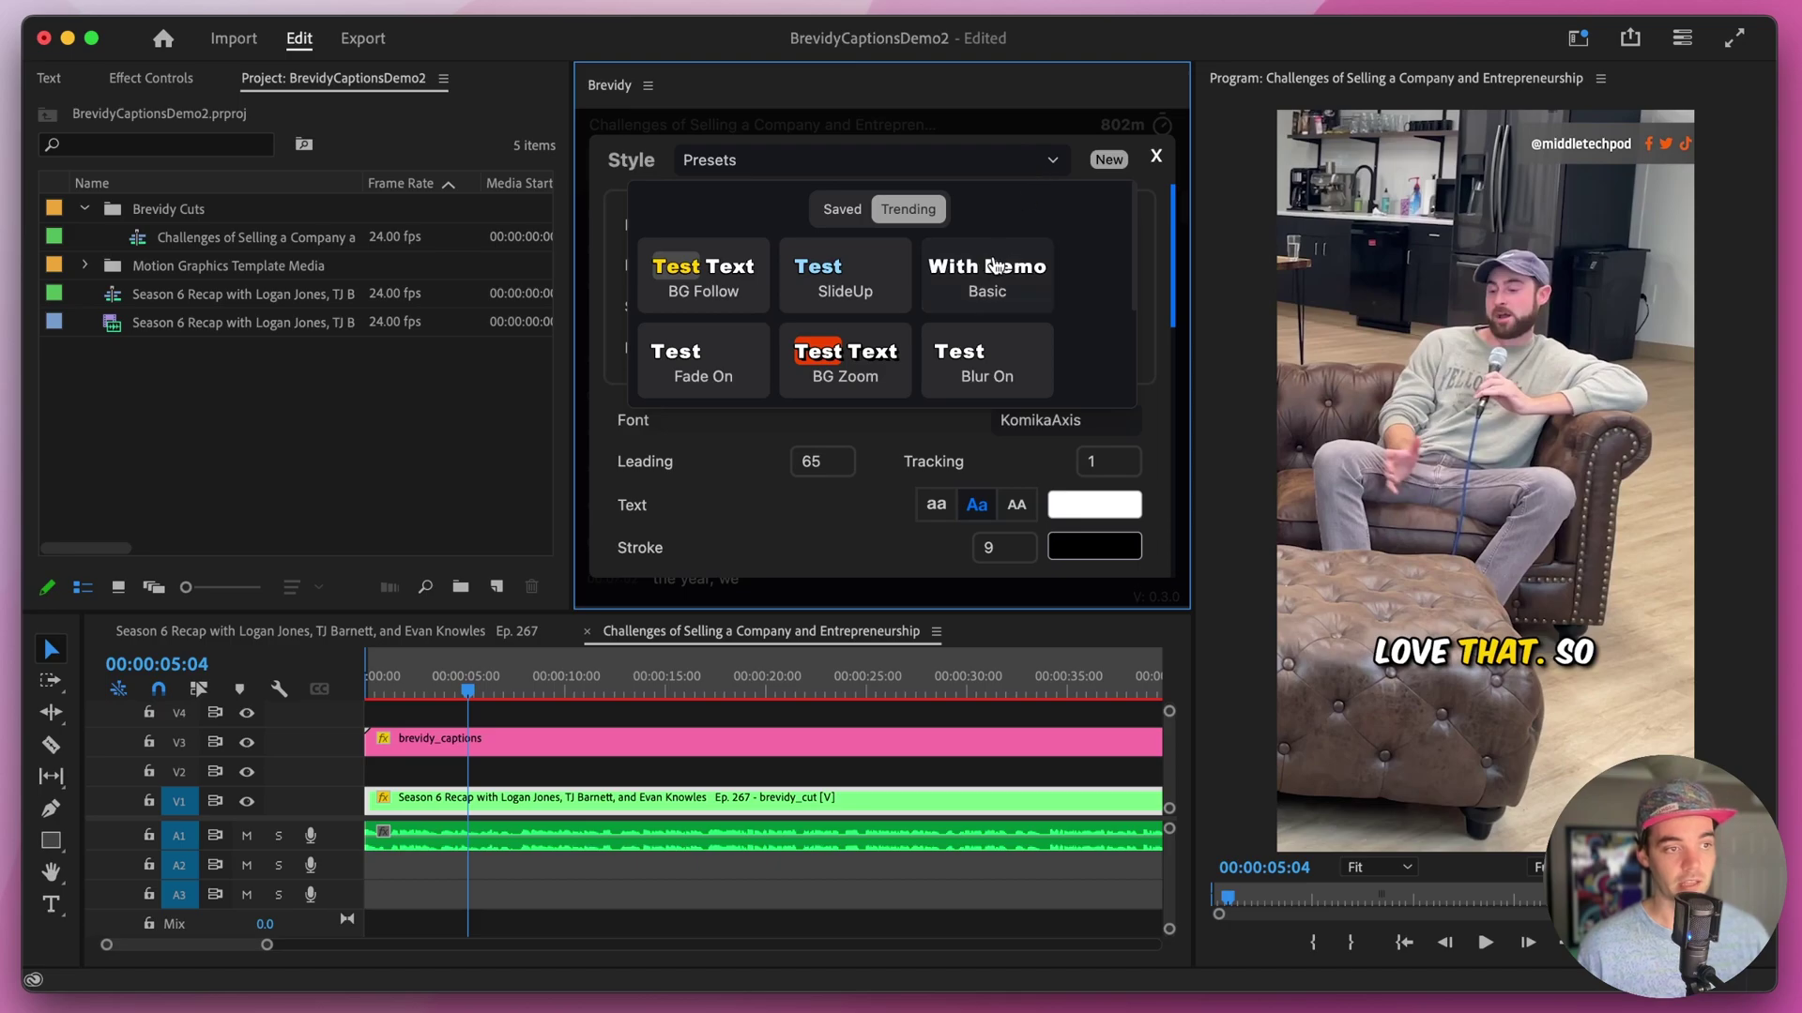
scroll(997, 267, "down", 2)
scroll(837, 391, "down", 2)
scroll(840, 225, "up", 5)
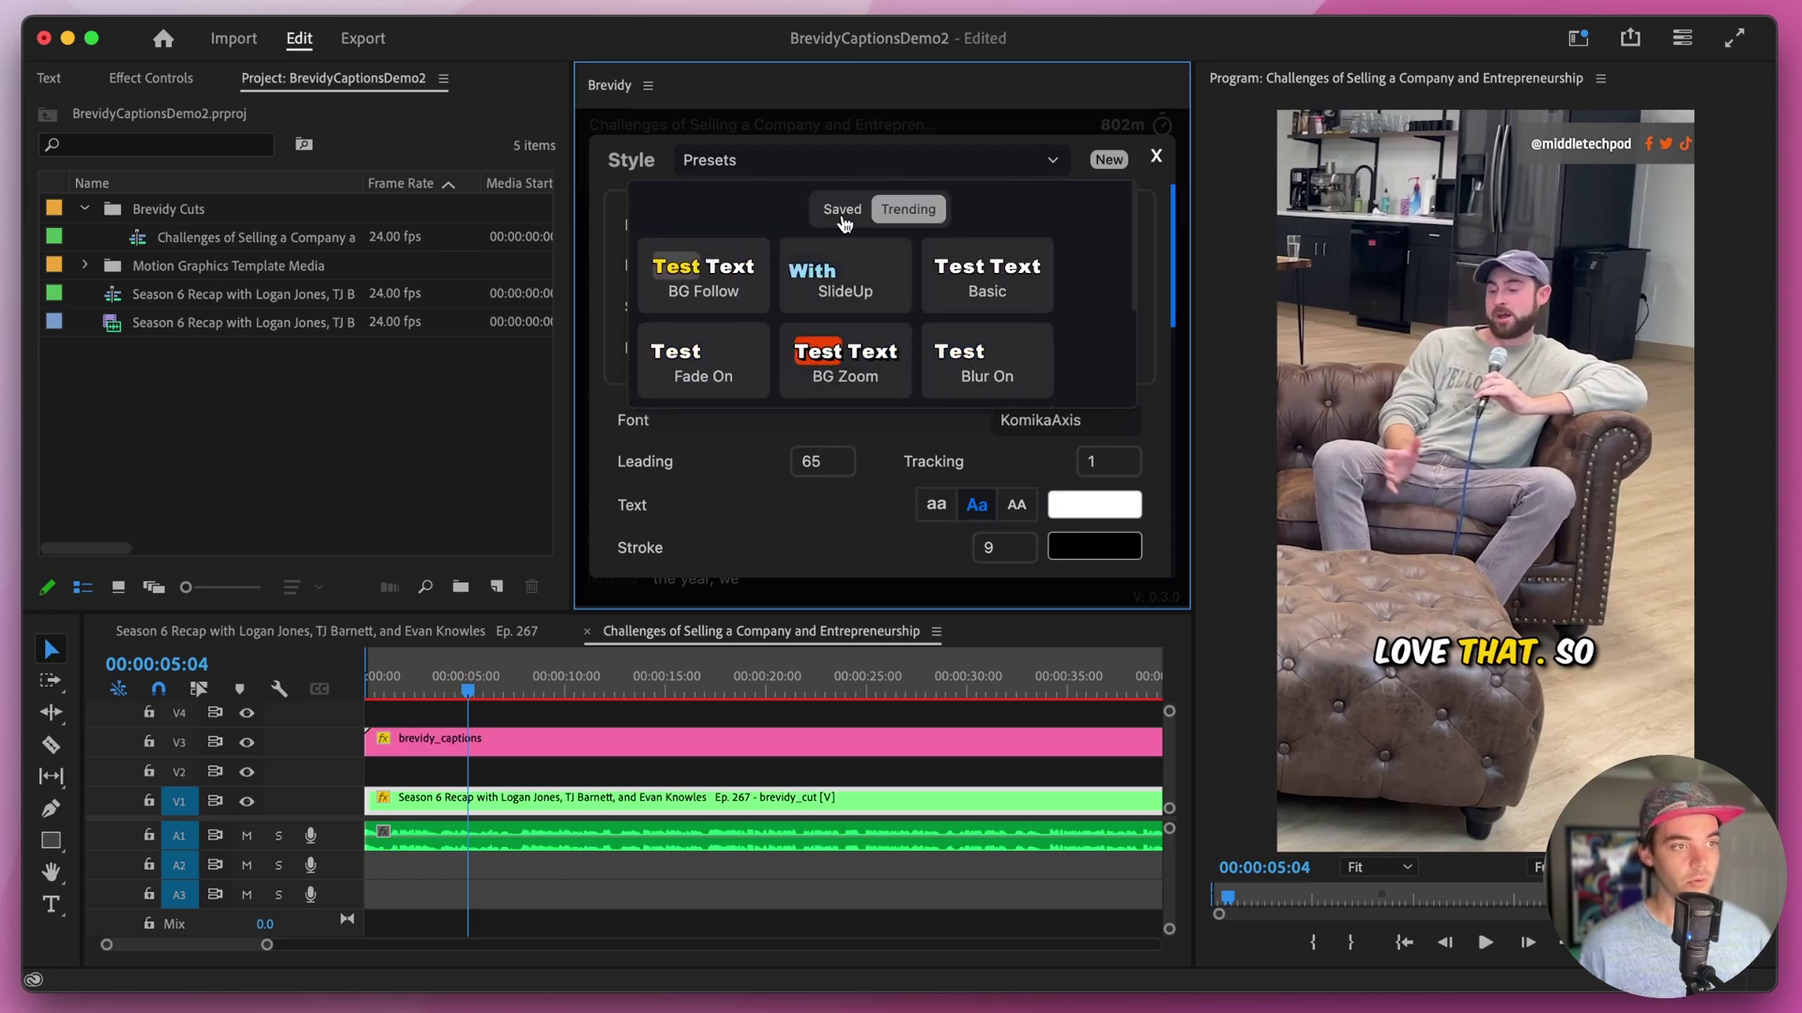
left_click(841, 206)
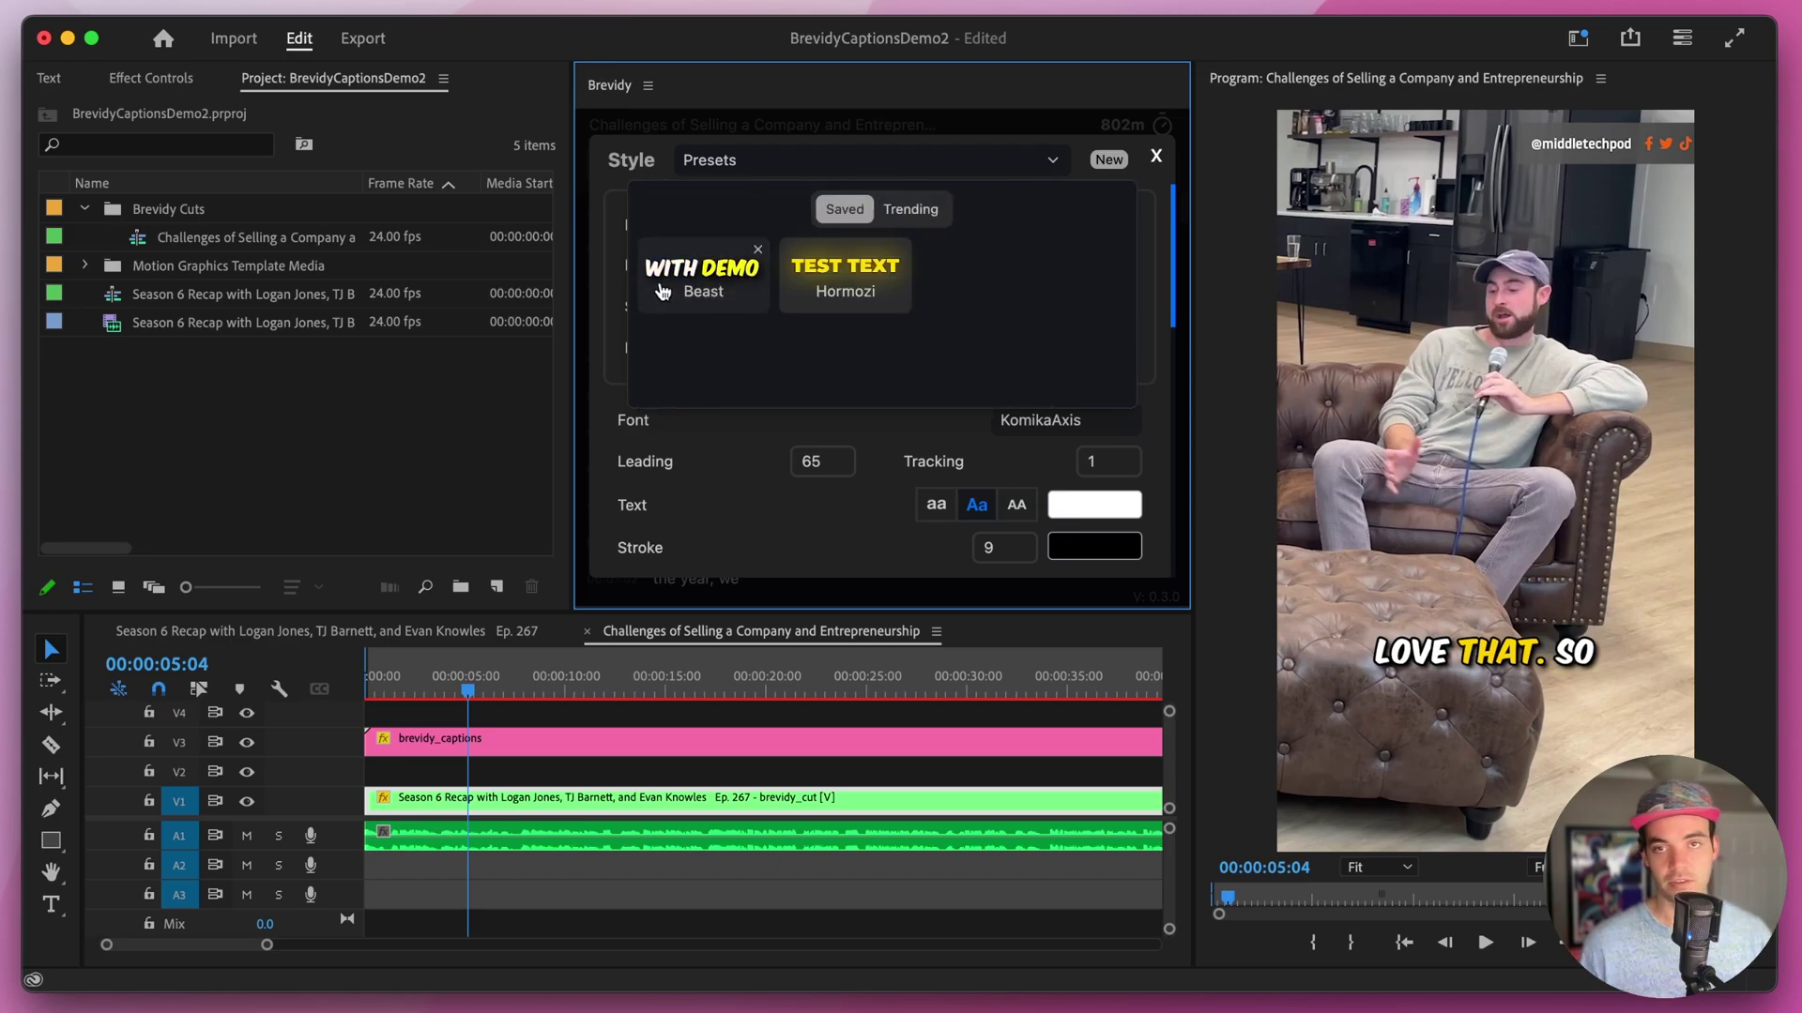
left_click(1158, 157)
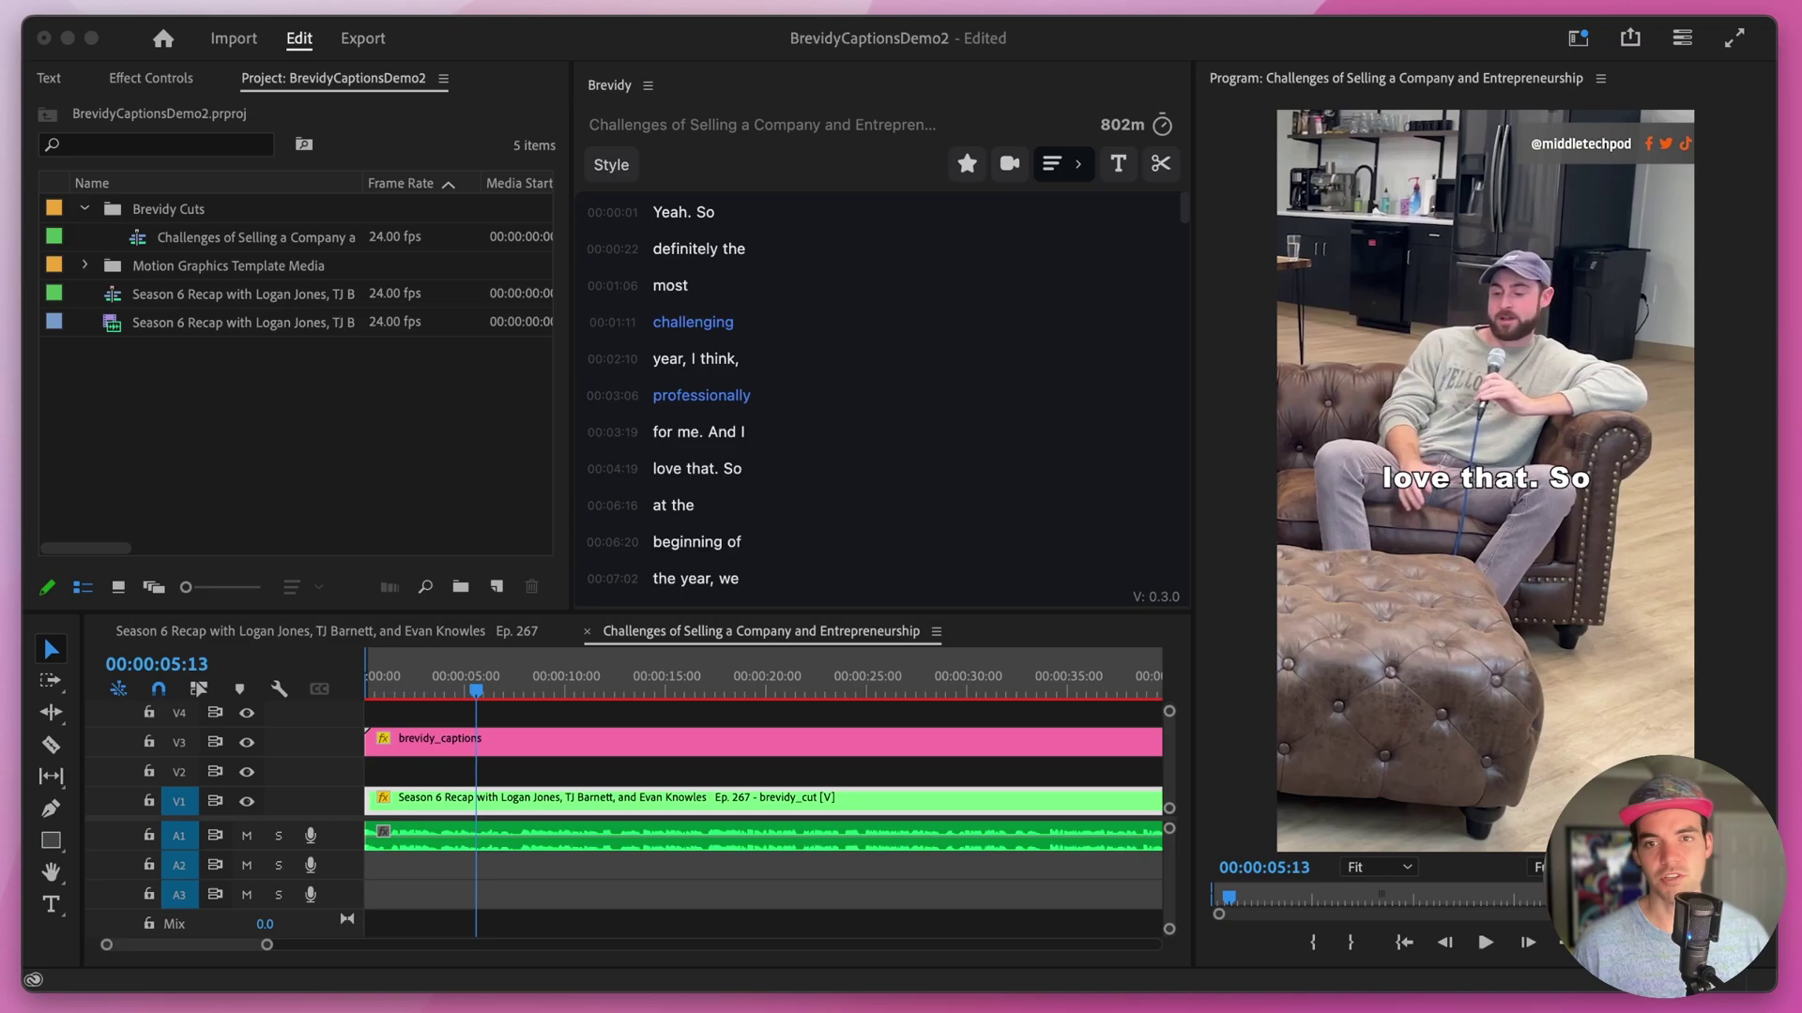
- Set the maximum caption length to 19 characters per line
left_click(650, 87)
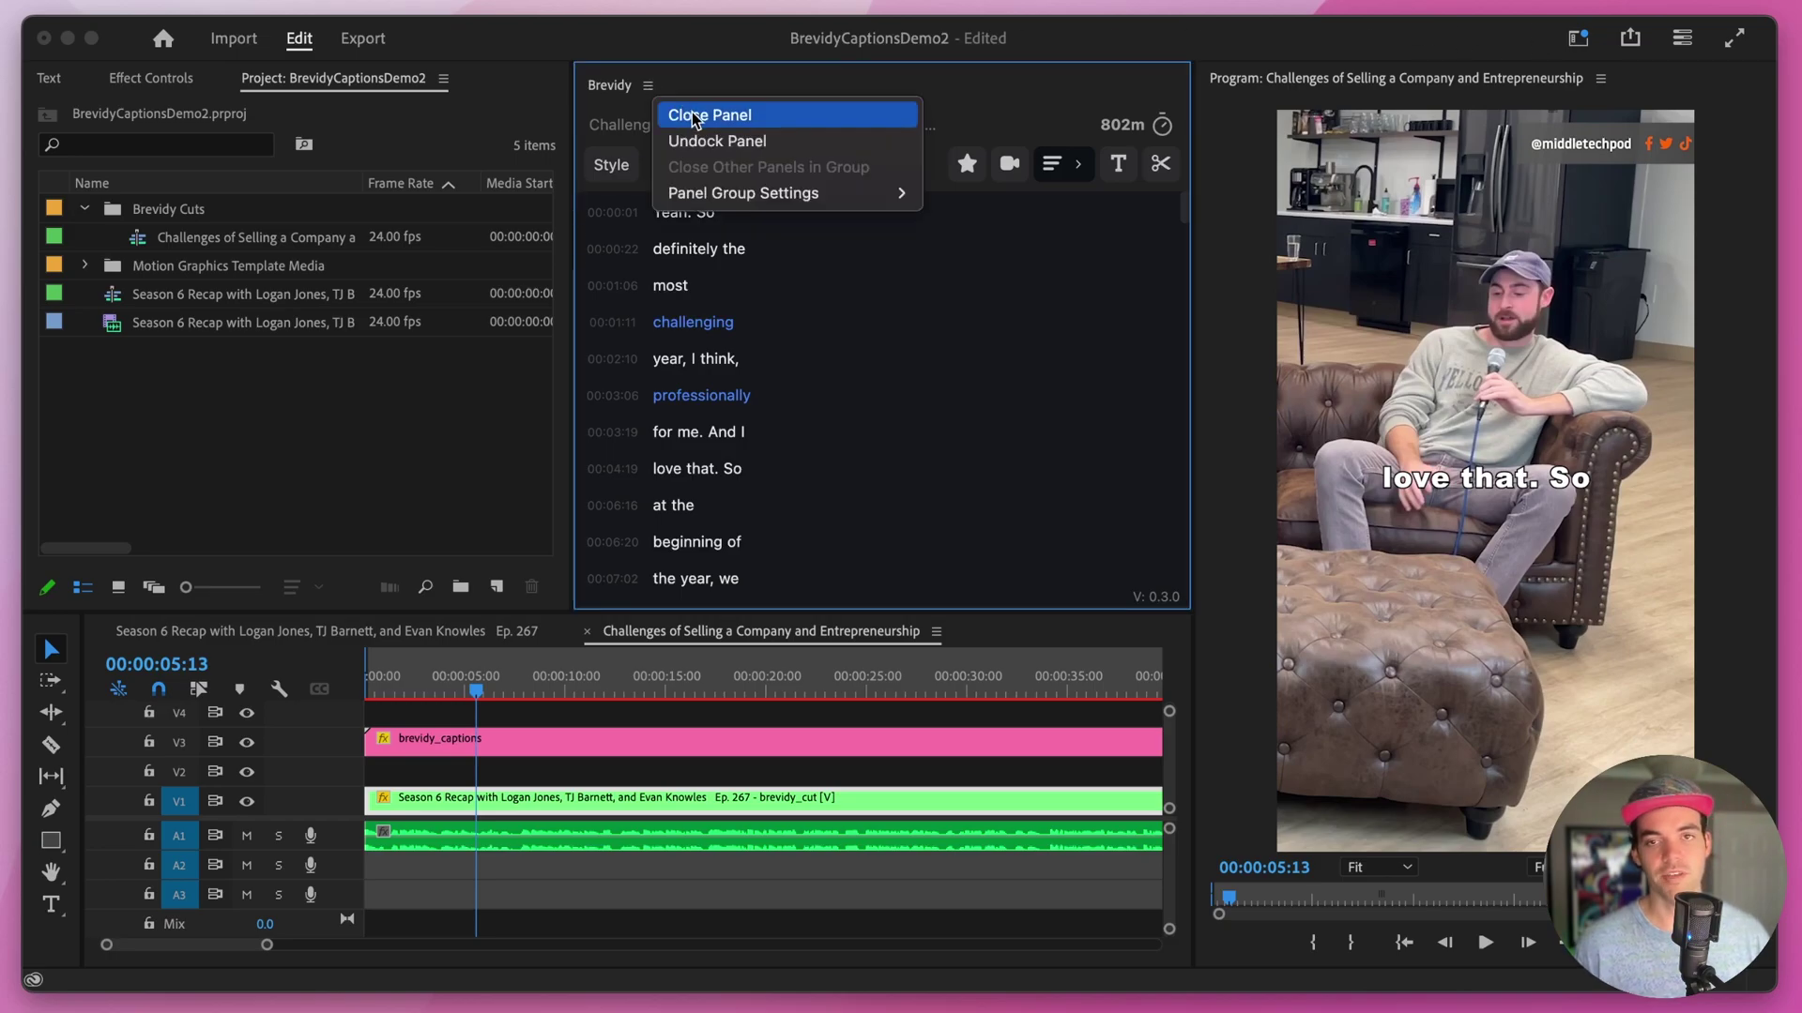
key("Escape")
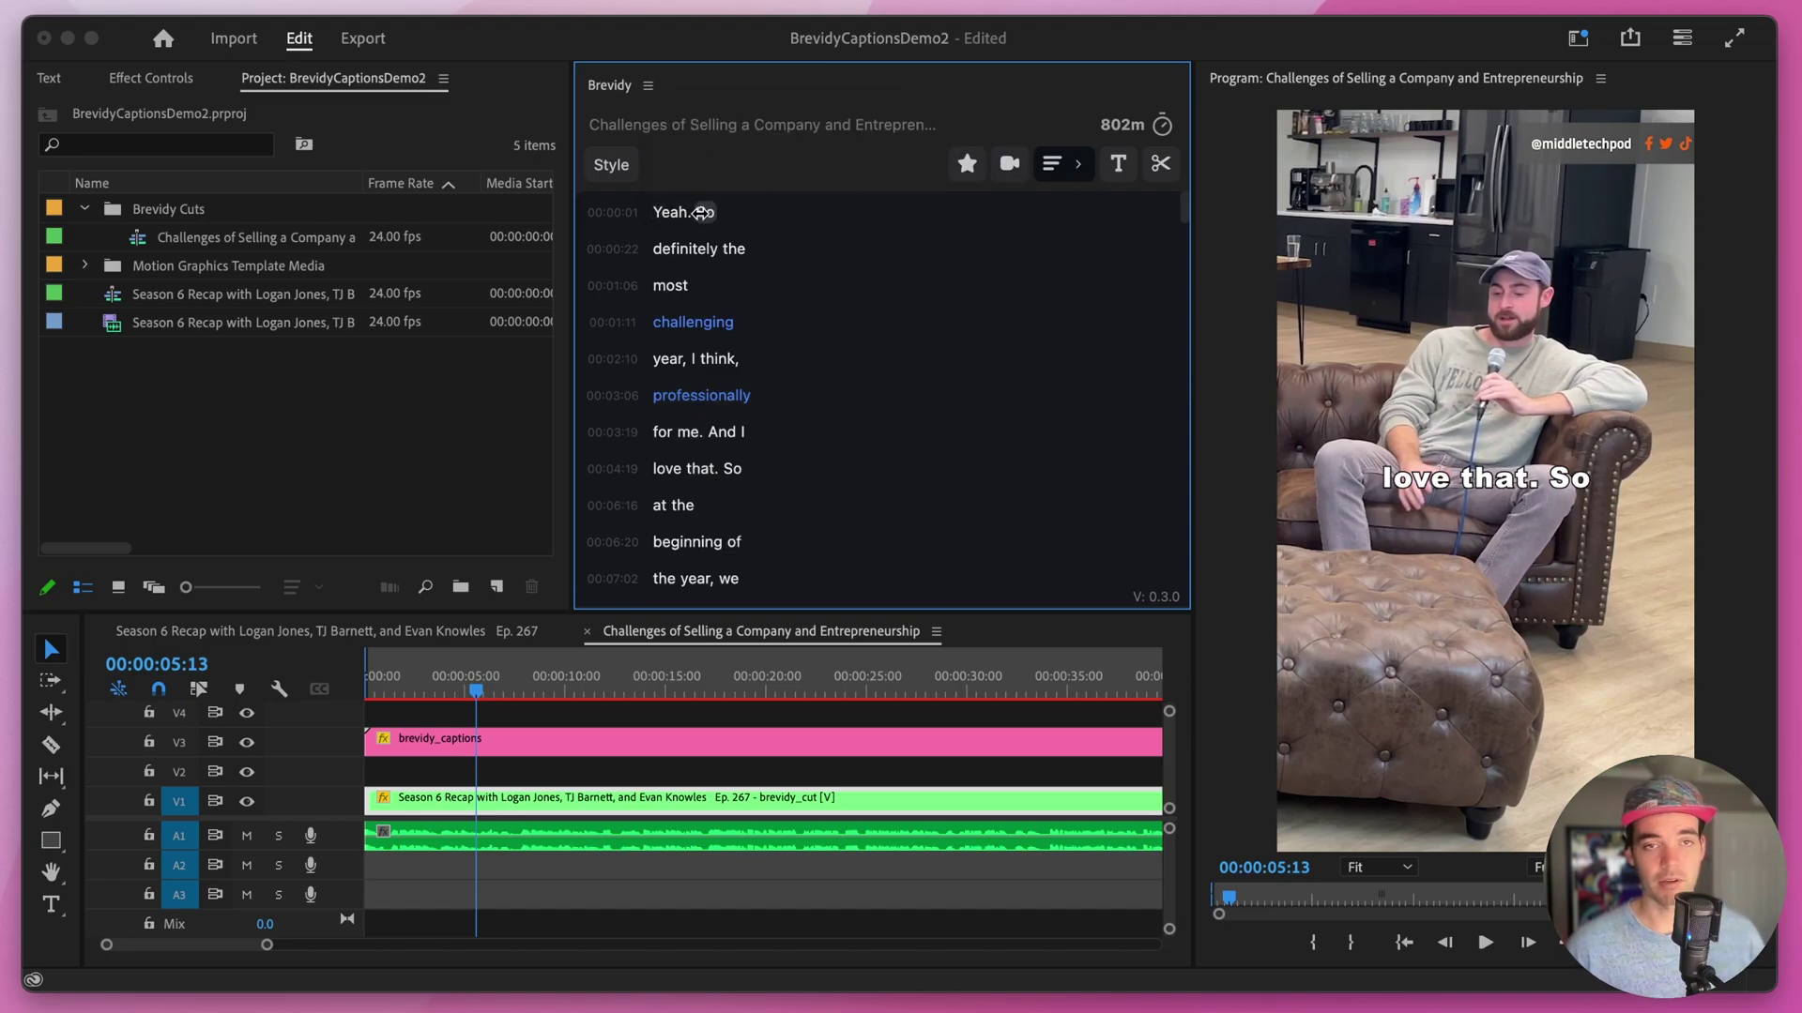
left_click(1078, 165)
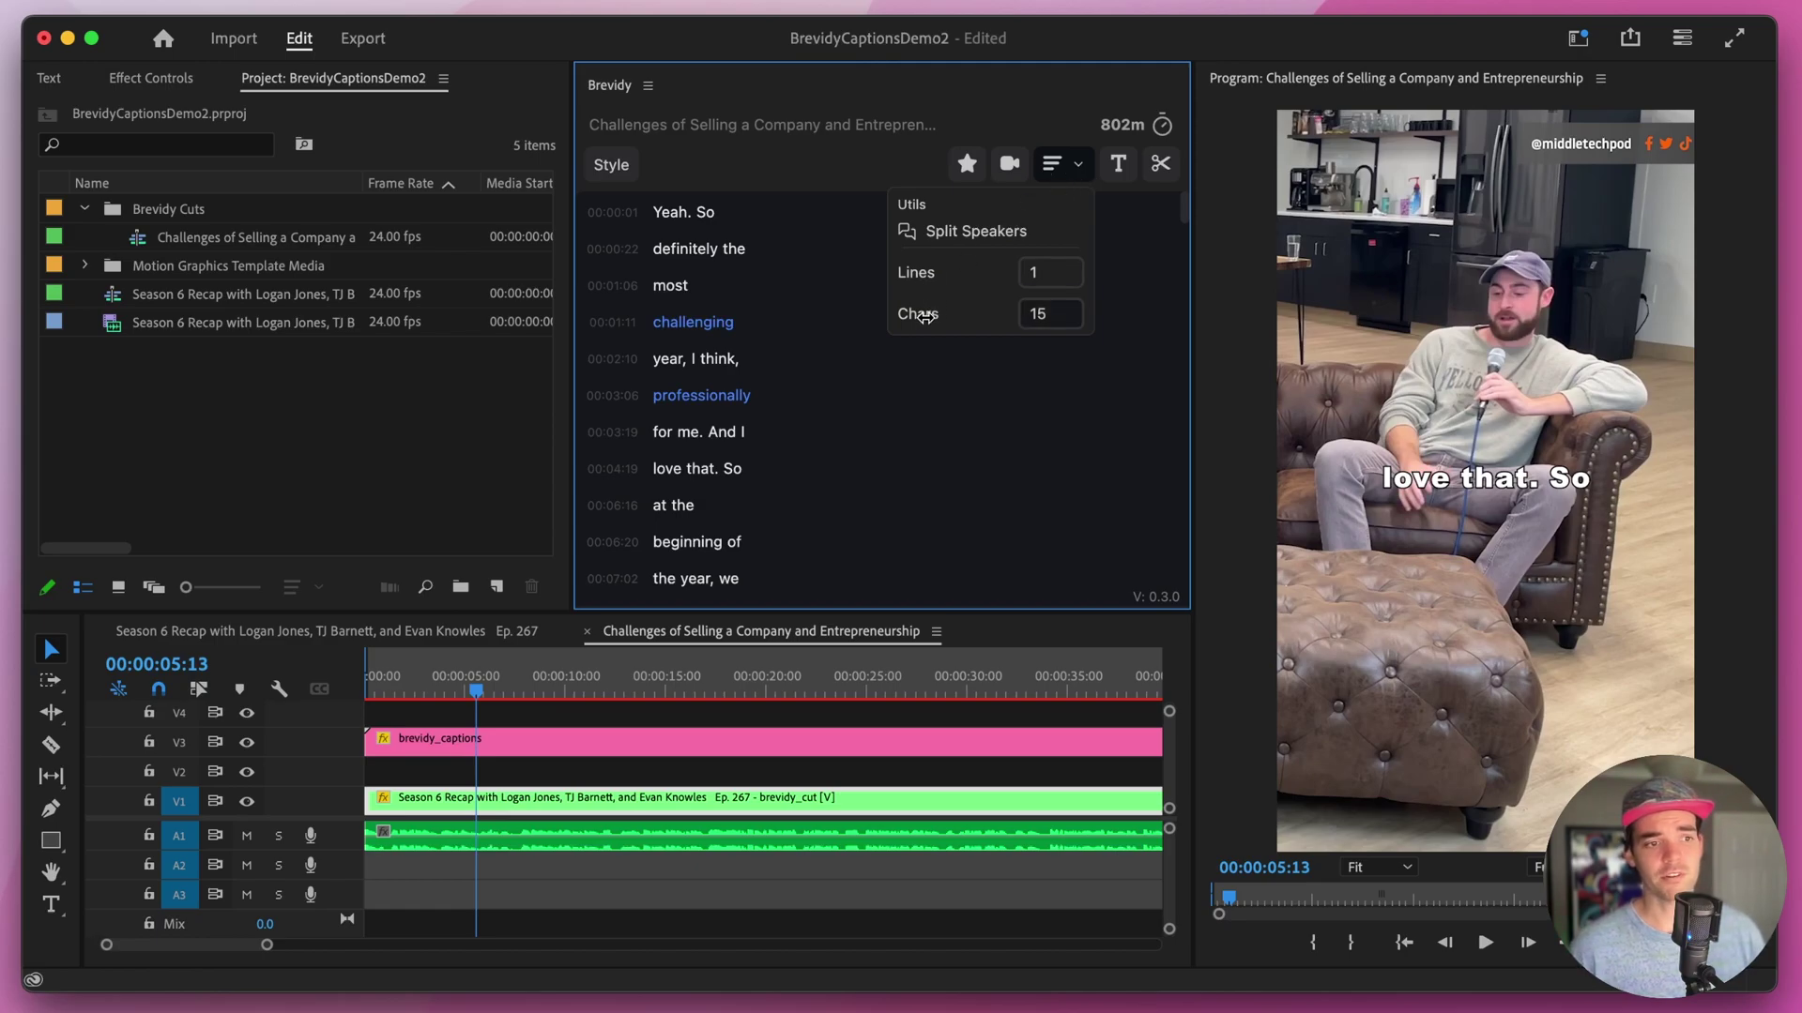
left_click_drag(924, 317, 956, 316)
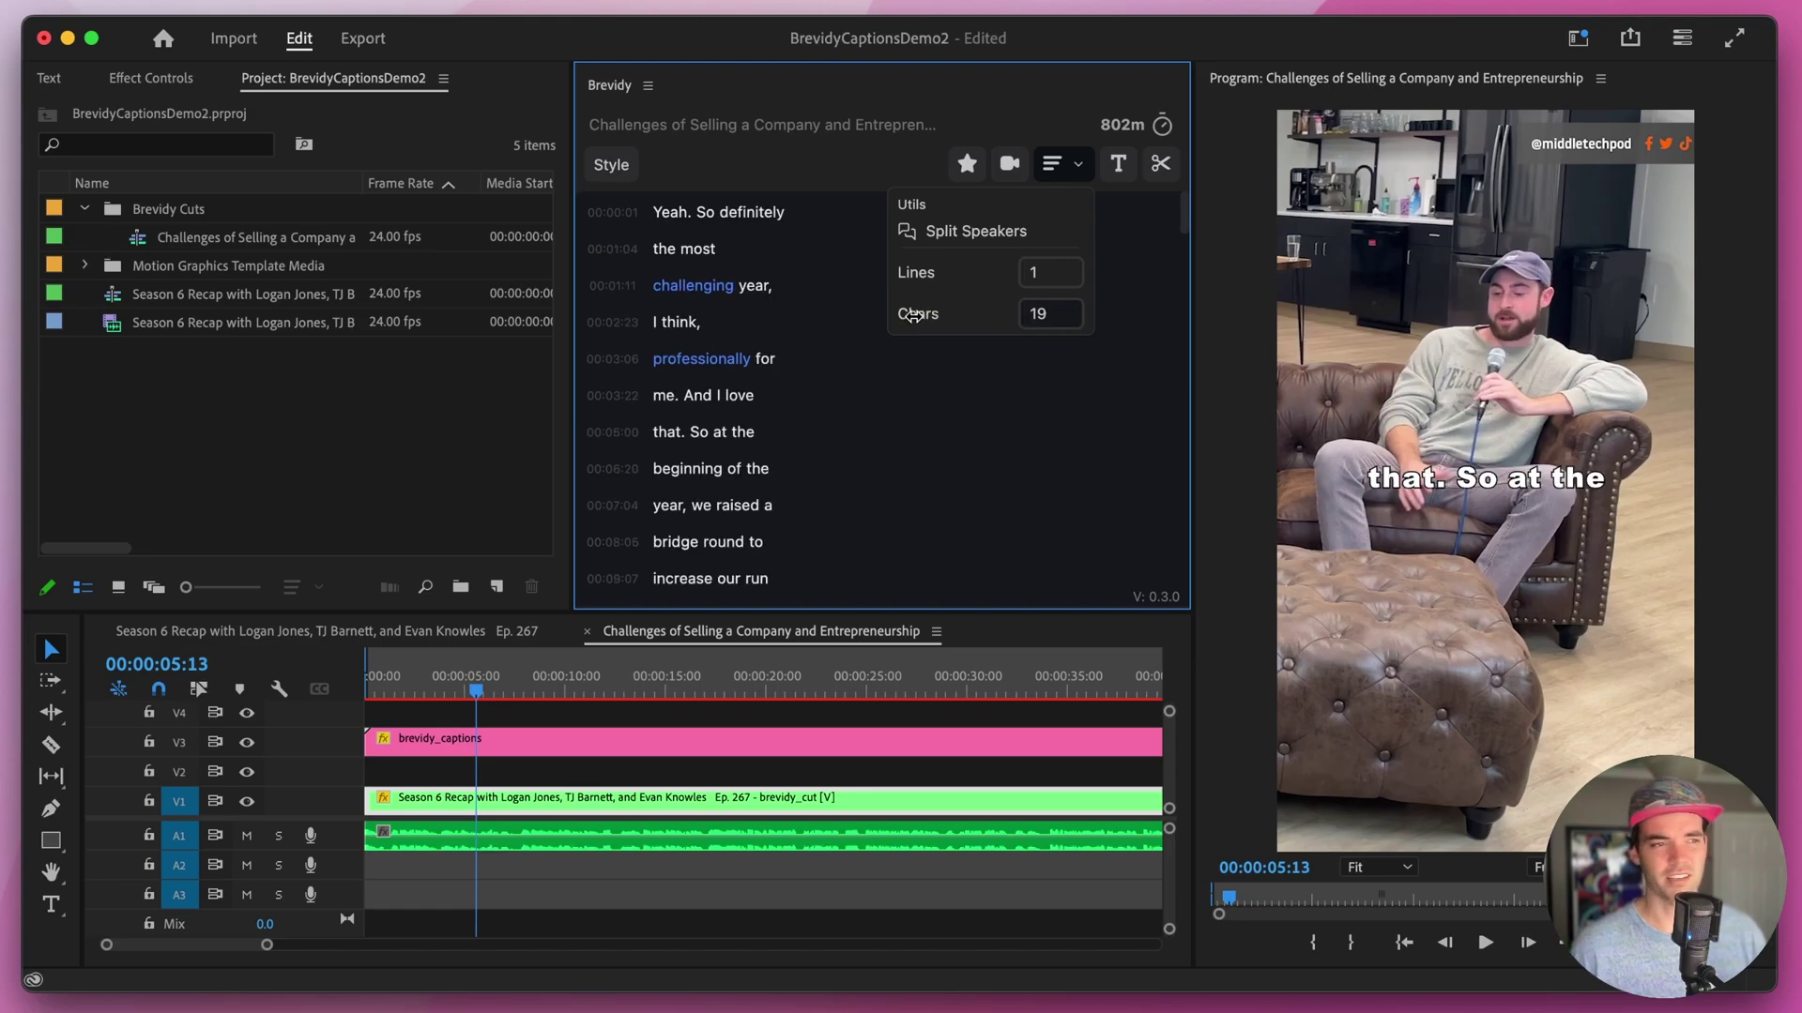
- Reopen the caption style settings and compare the saved presets with the trending ones
left_click(613, 164)
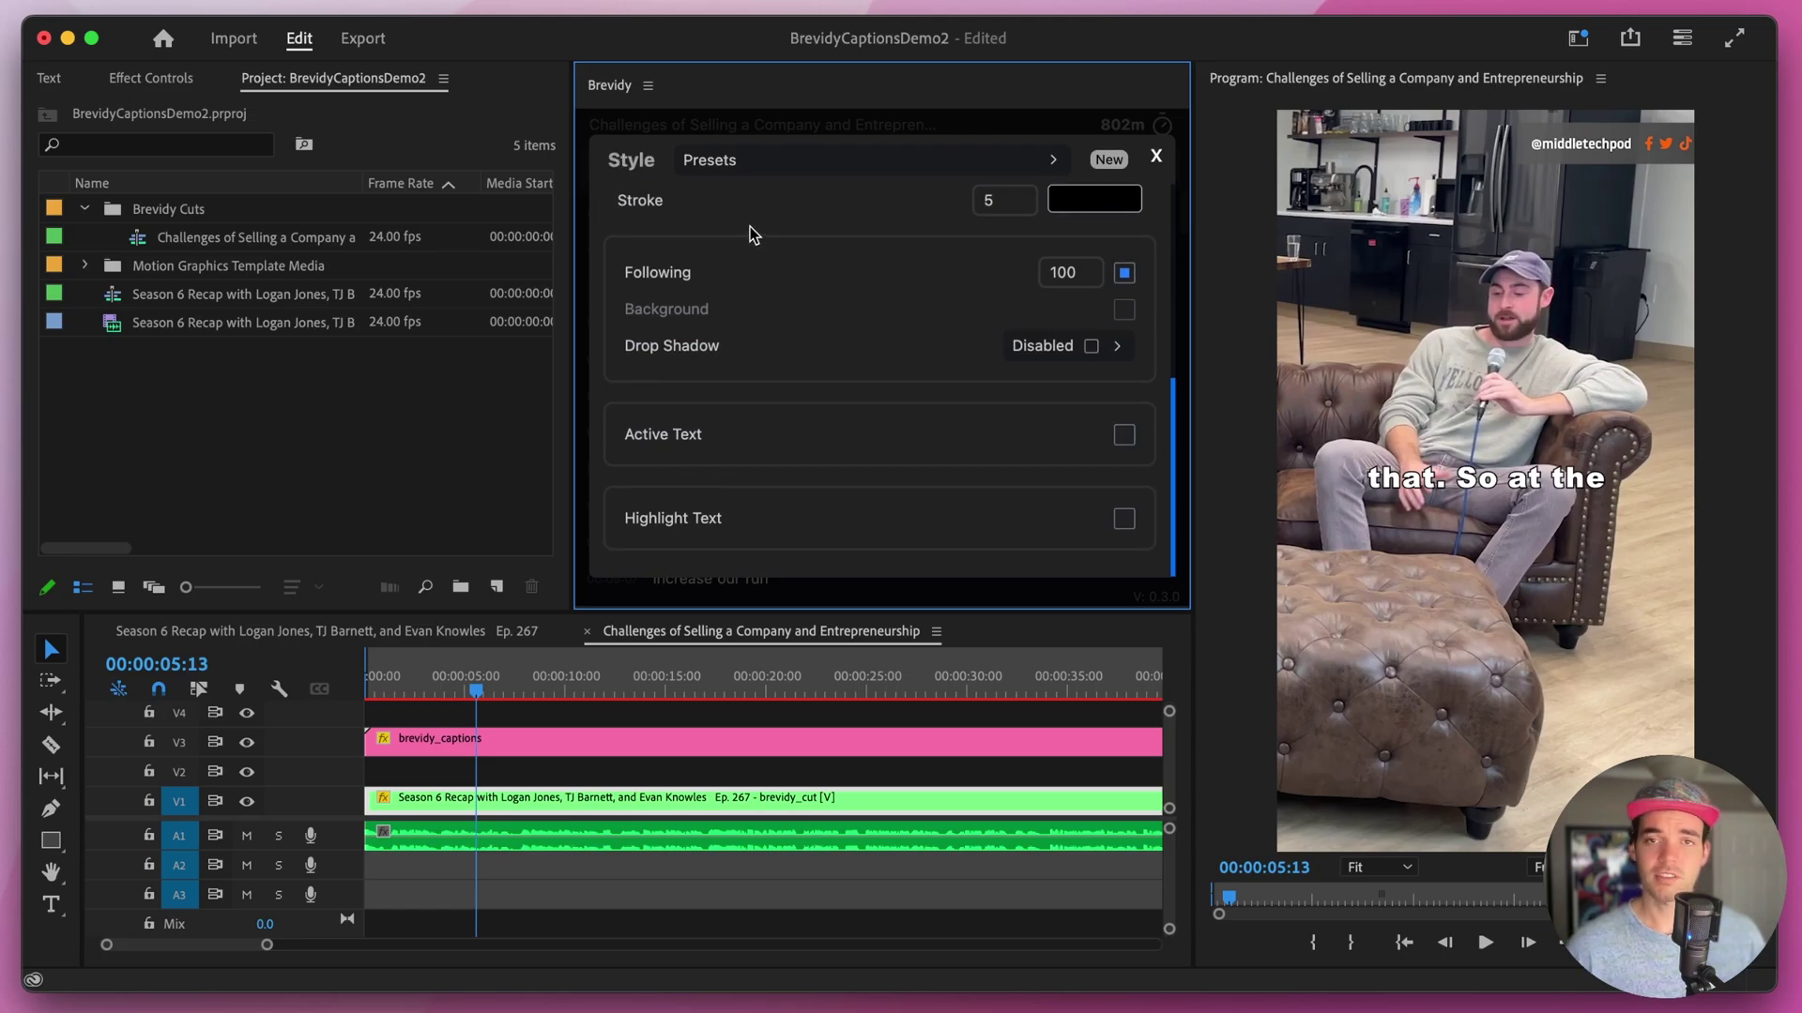
left_click(789, 166)
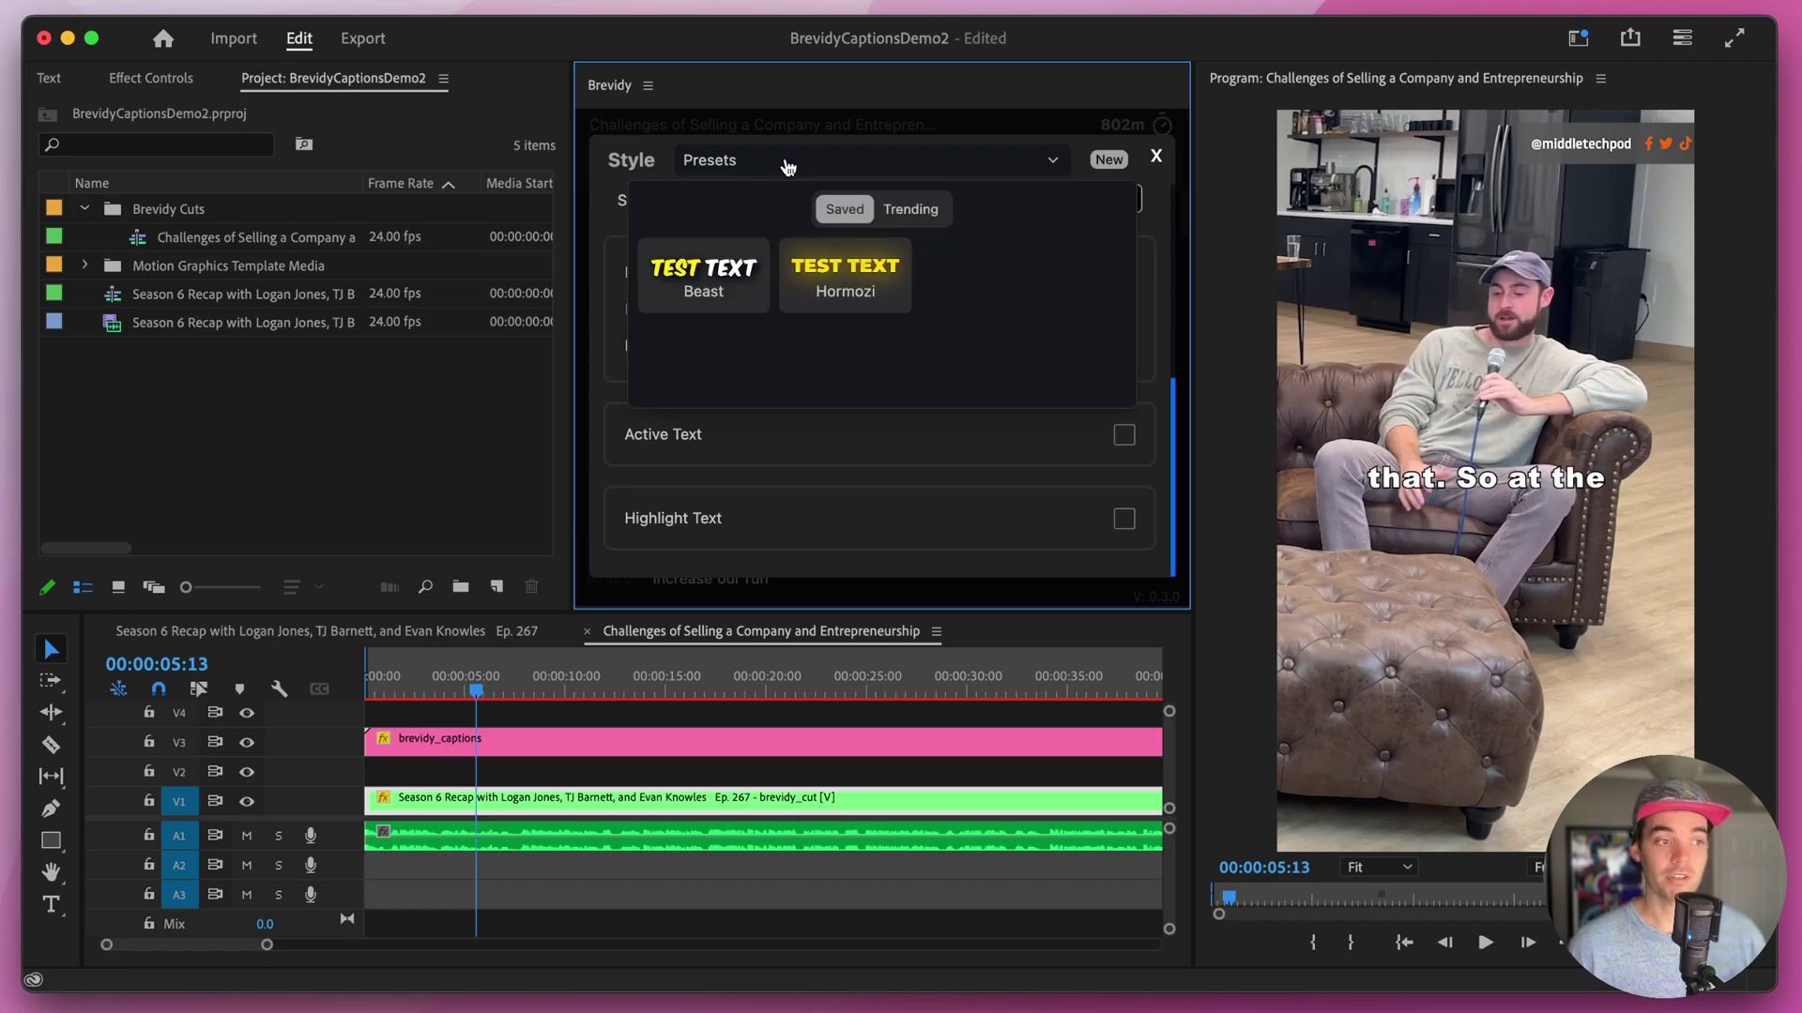
left_click(921, 216)
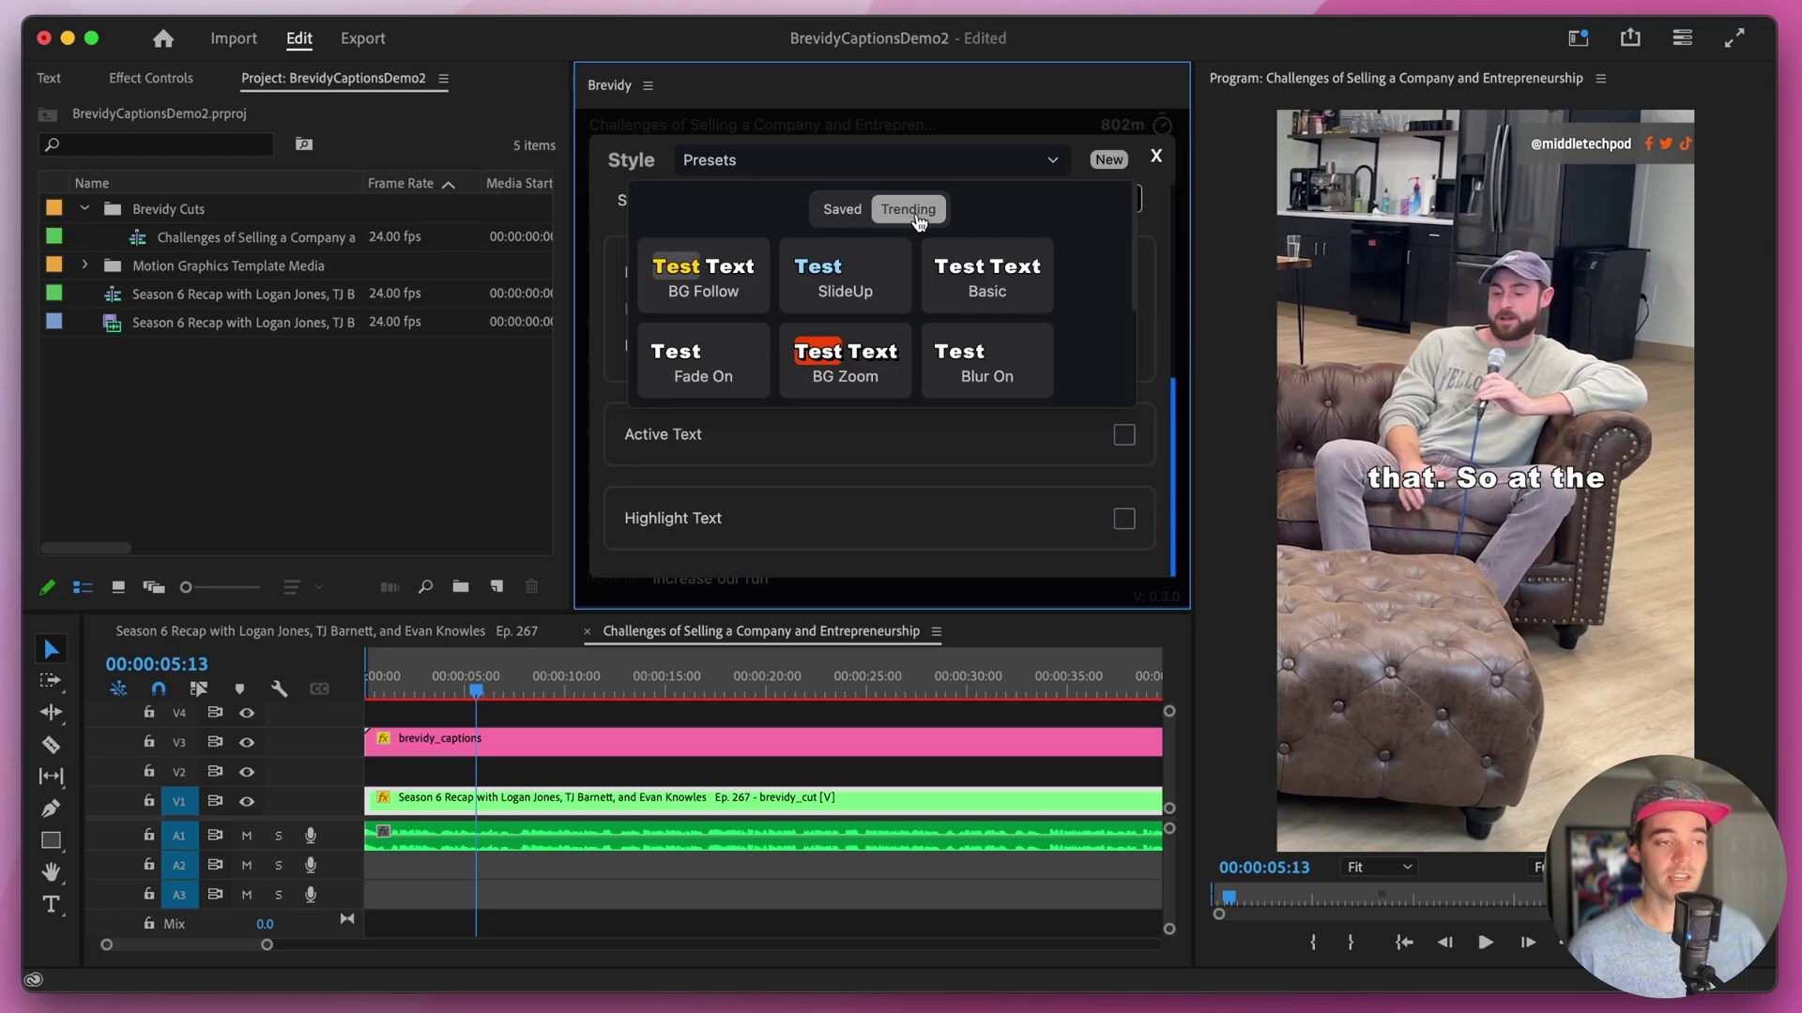
left_click(840, 215)
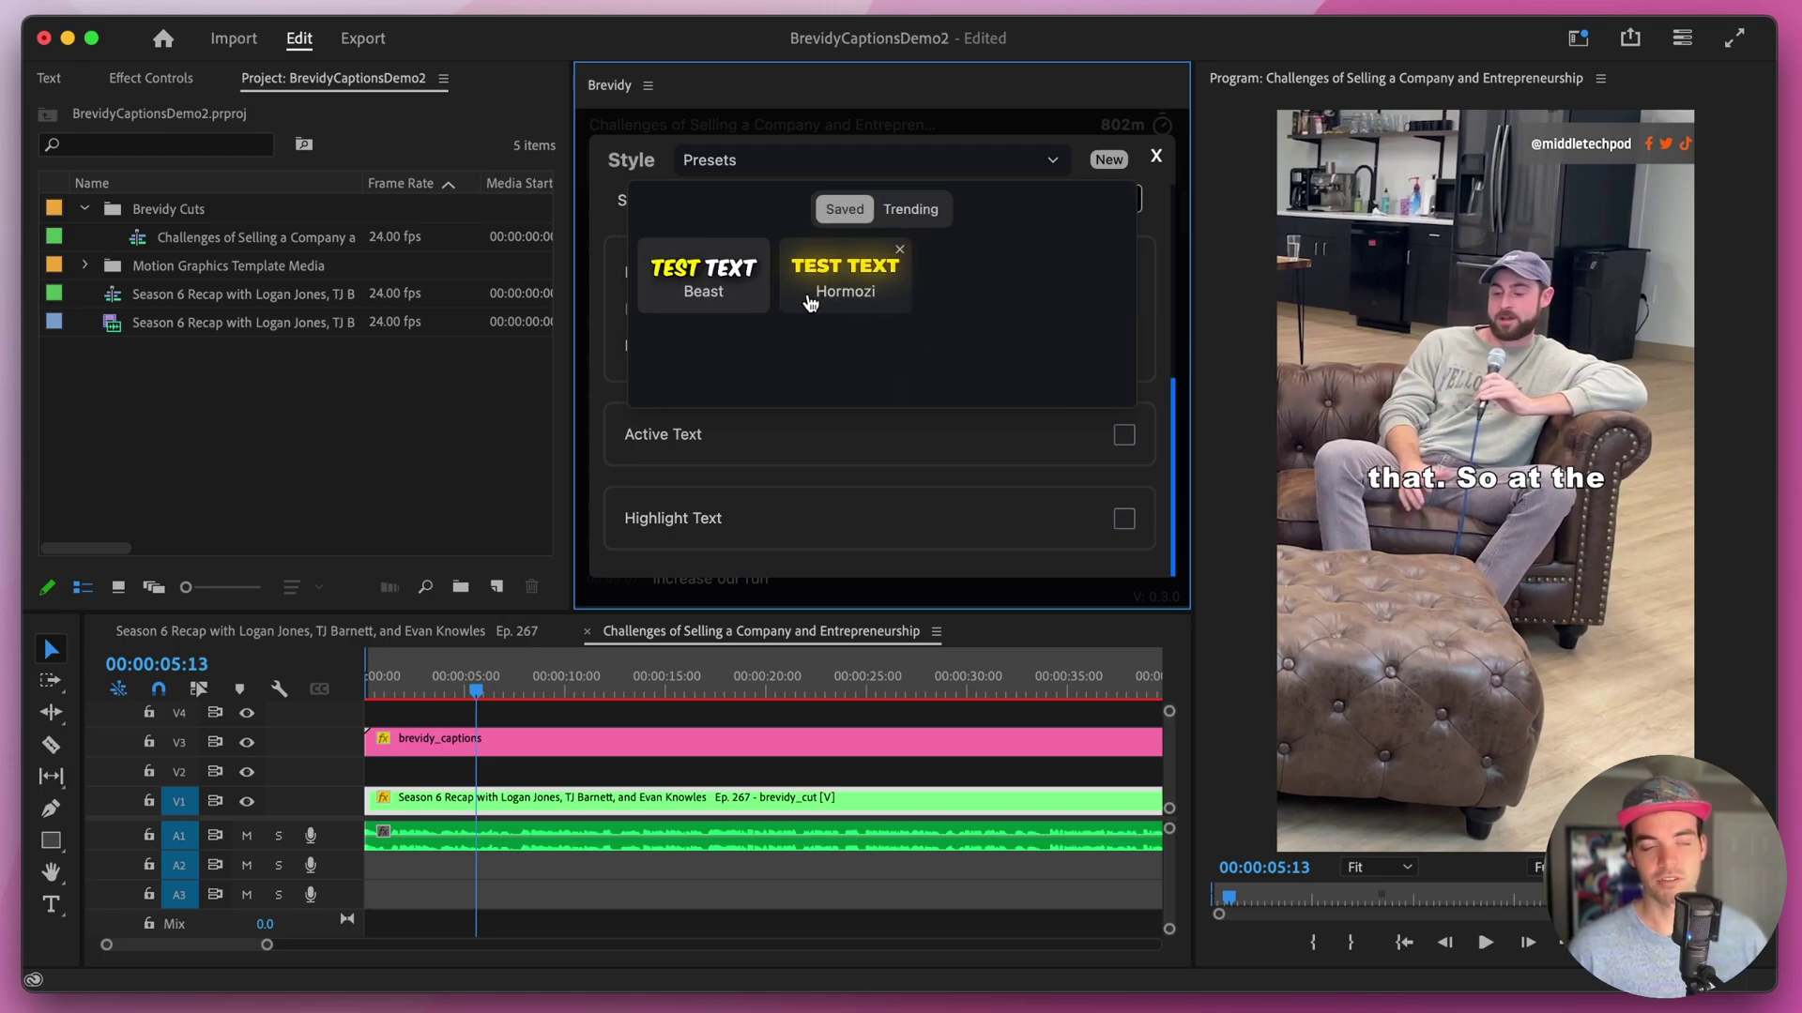
left_click(942, 172)
- Set the caption scale to 137 and the block animation to Slide Up with intensity 0.3 and speed 0.8
scroll(780, 294, "up", 5)
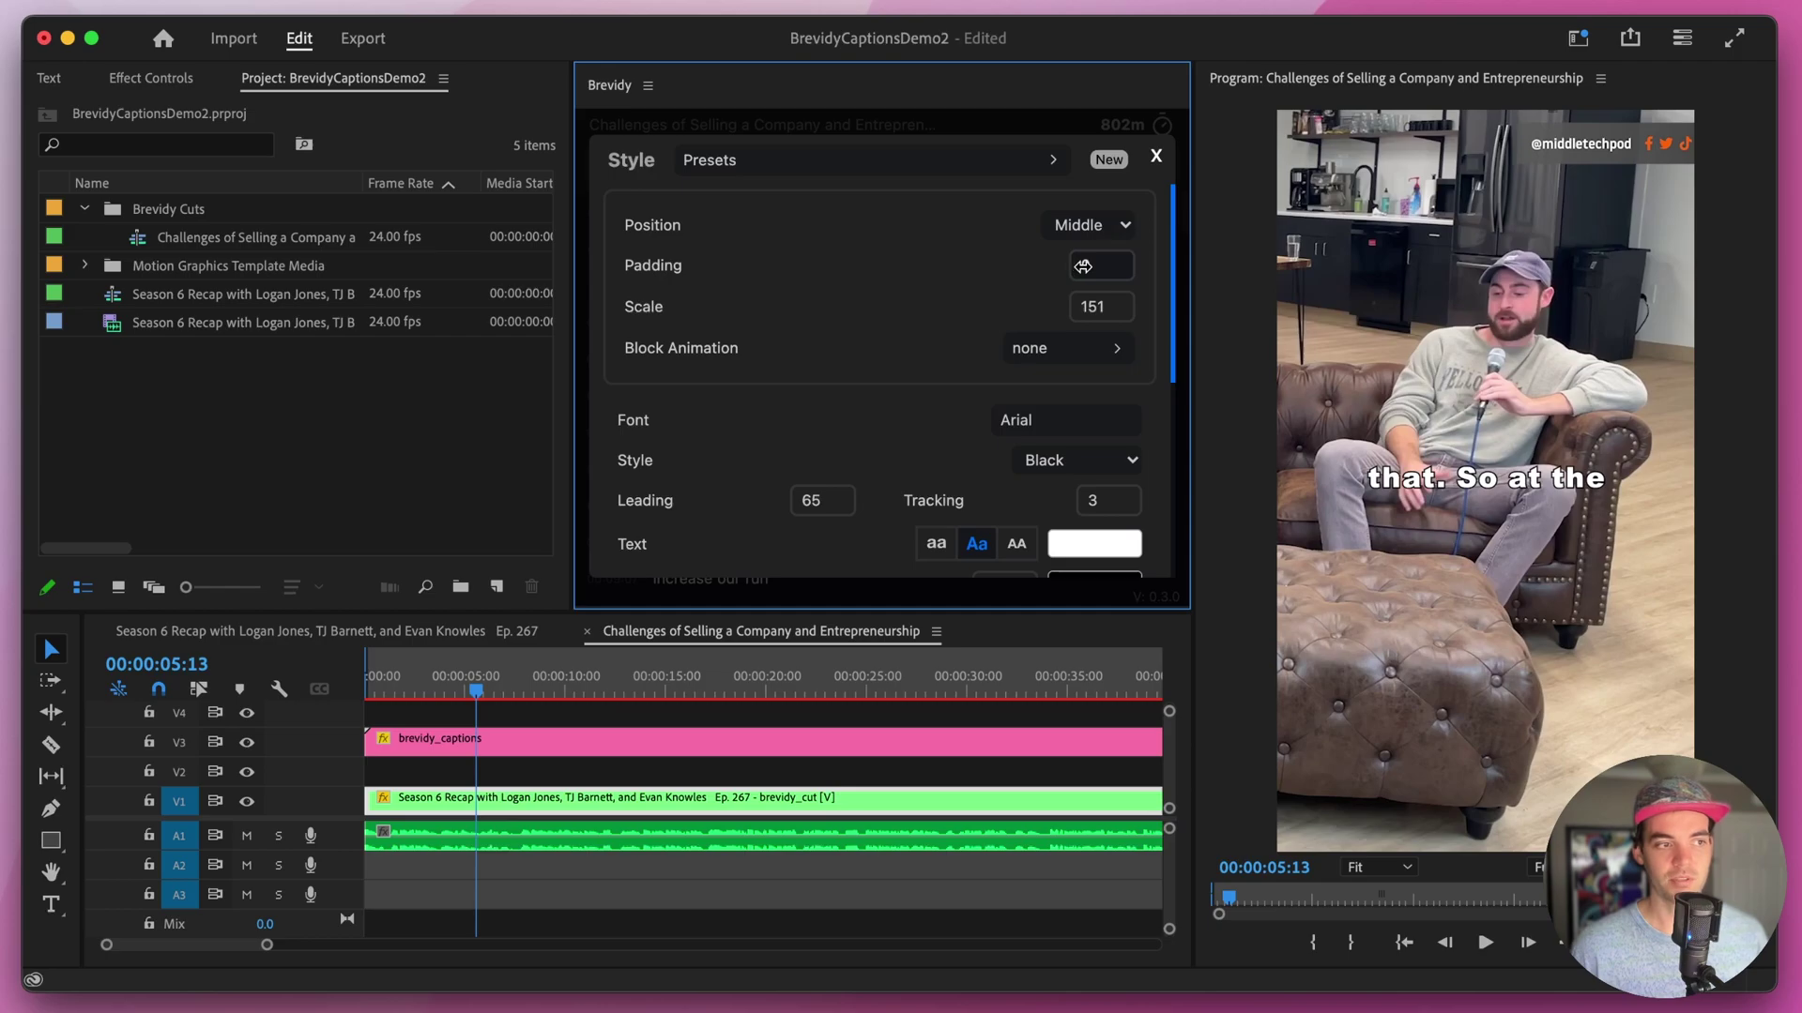
left_click_drag(1090, 308, 946, 304)
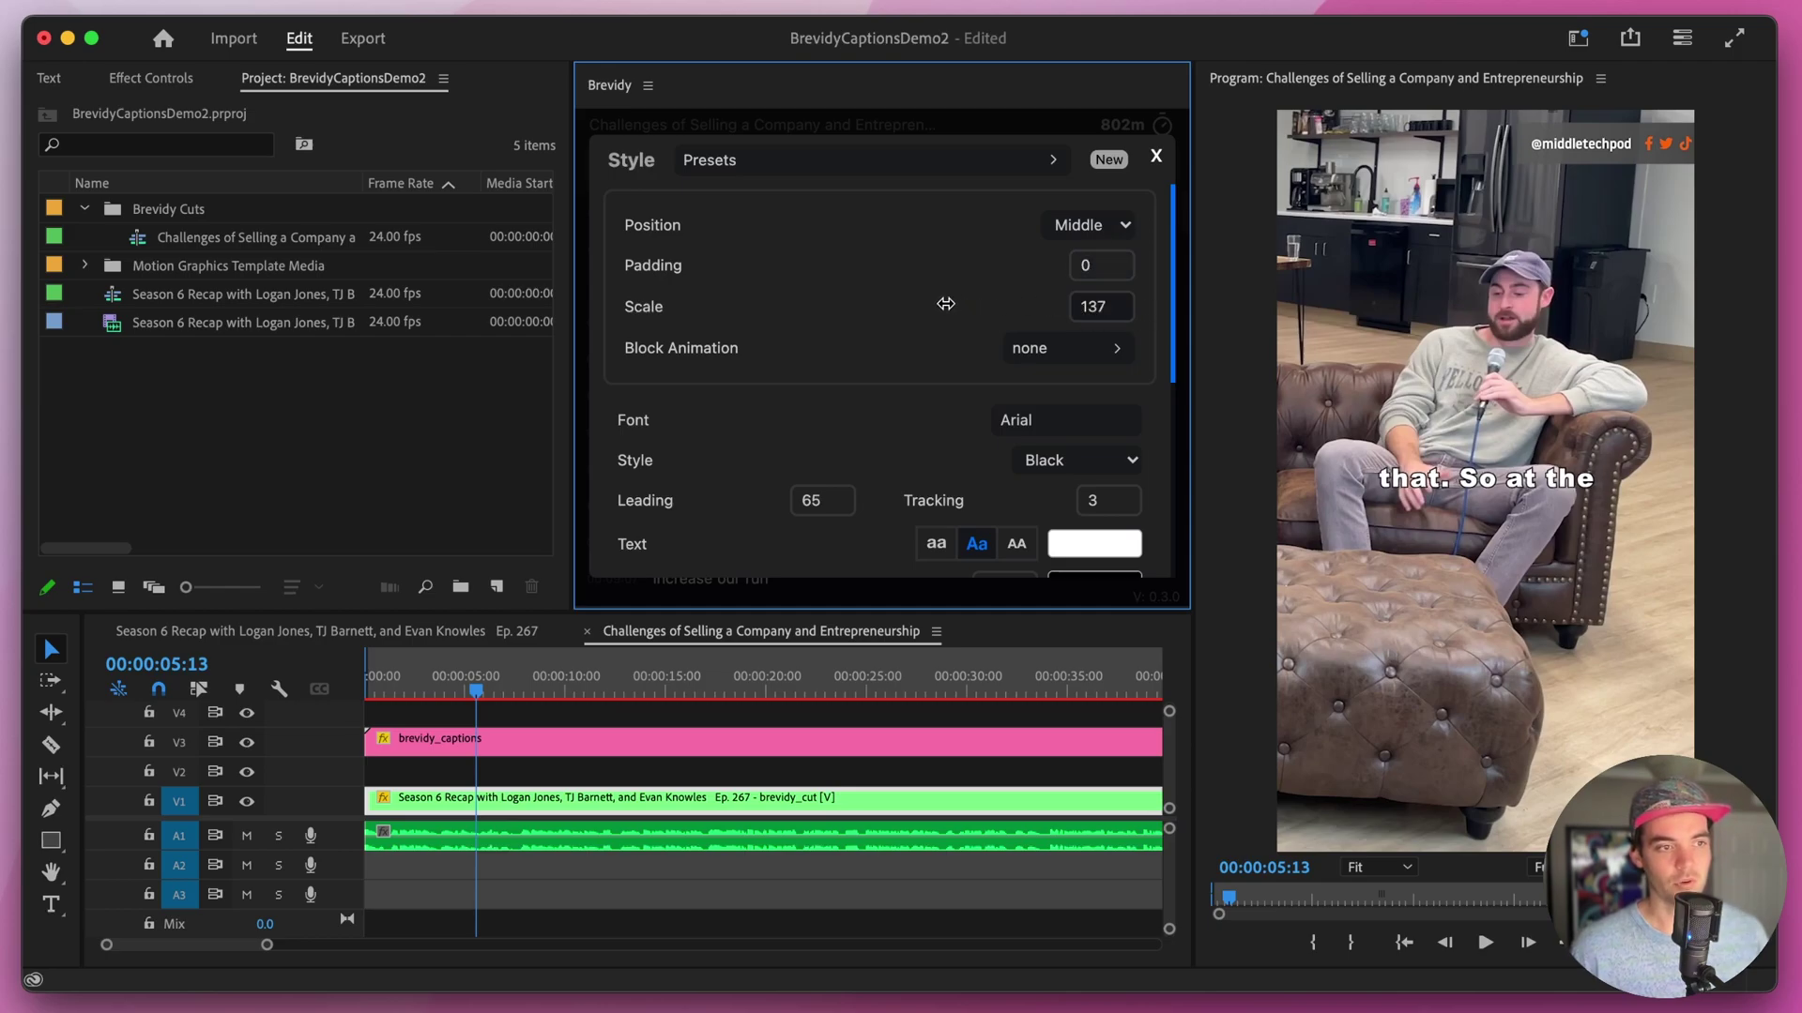
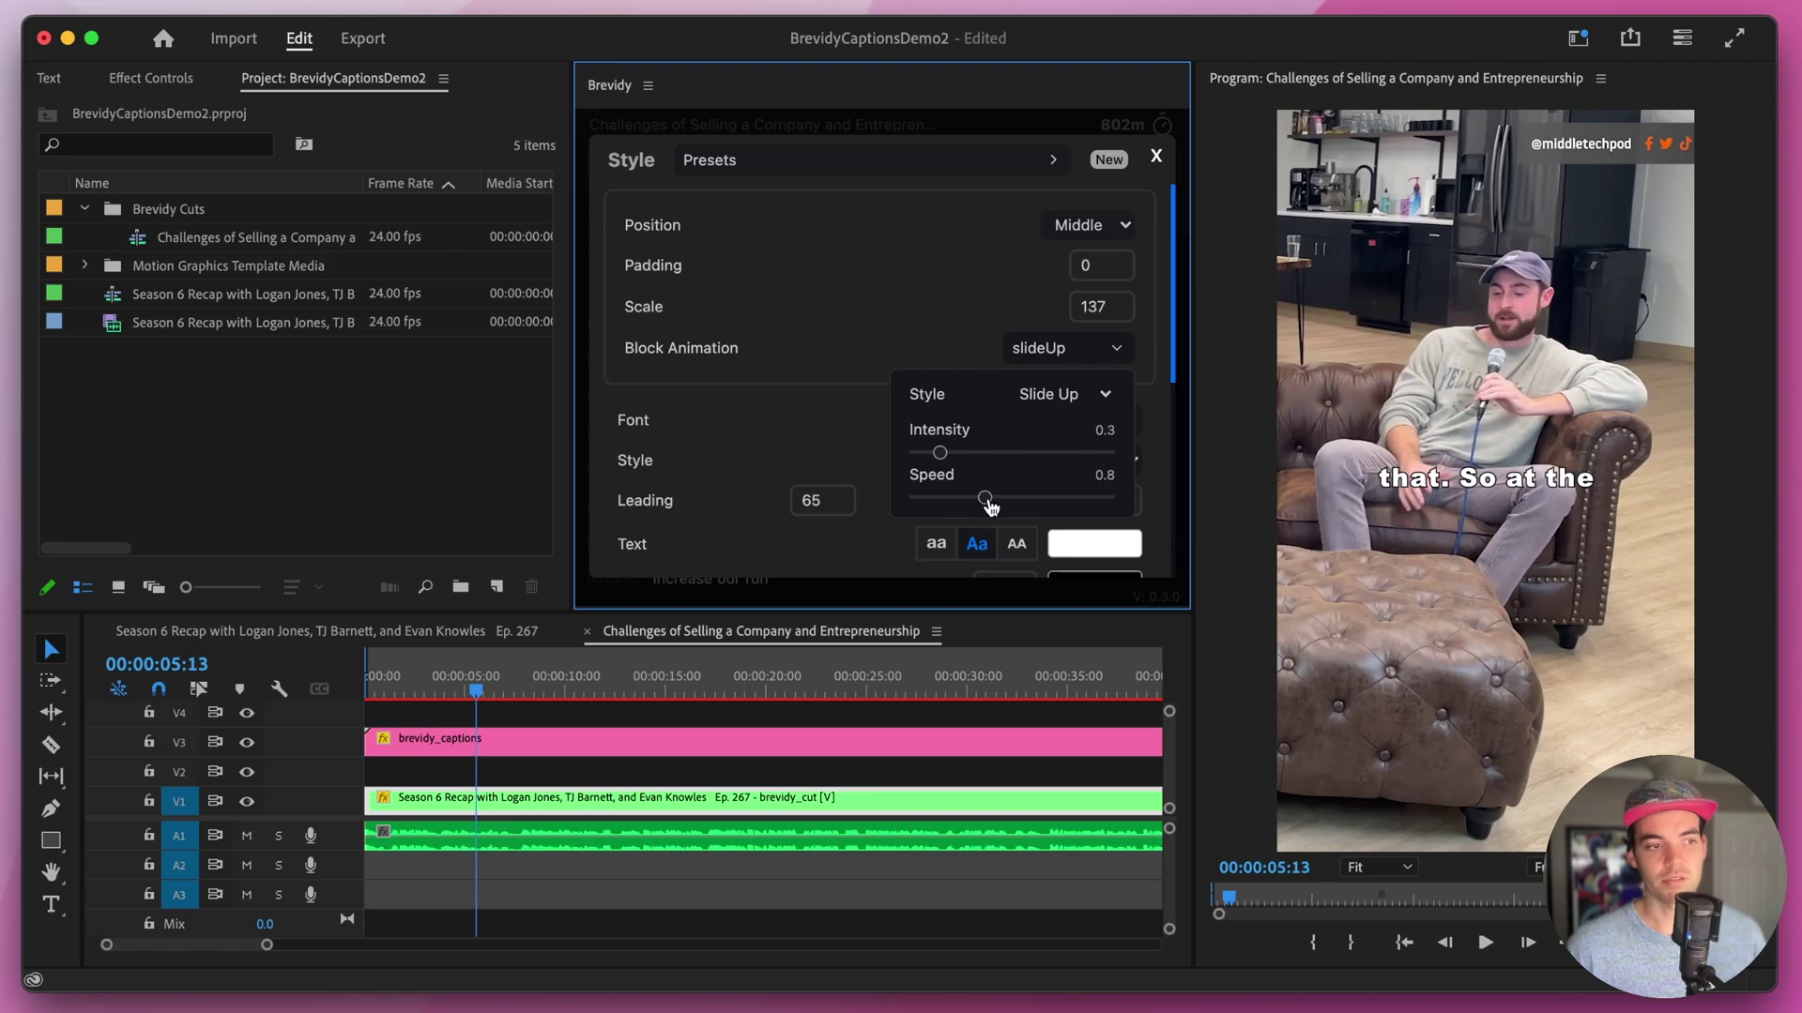
- Change the caption font to Montserrat in the Black style with tracking 0
scroll(1009, 310, "down", 3)
left_click(1040, 298)
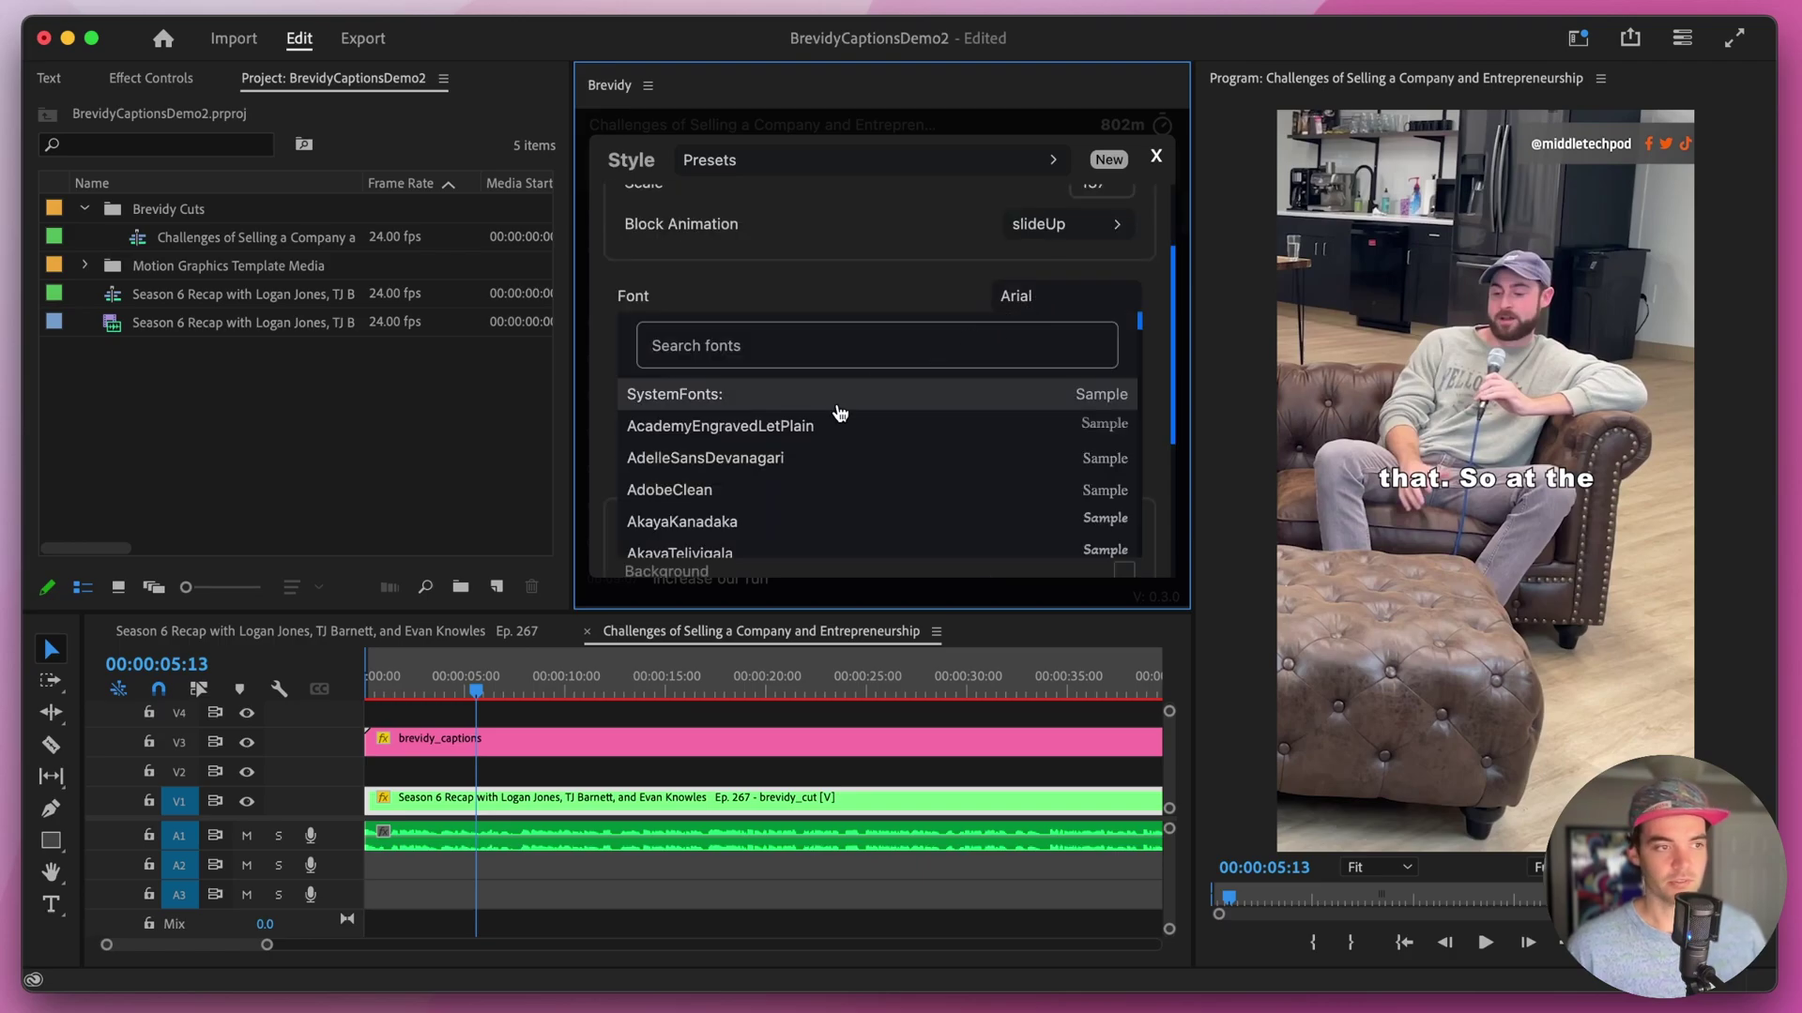
left_click(847, 348)
type("mont")
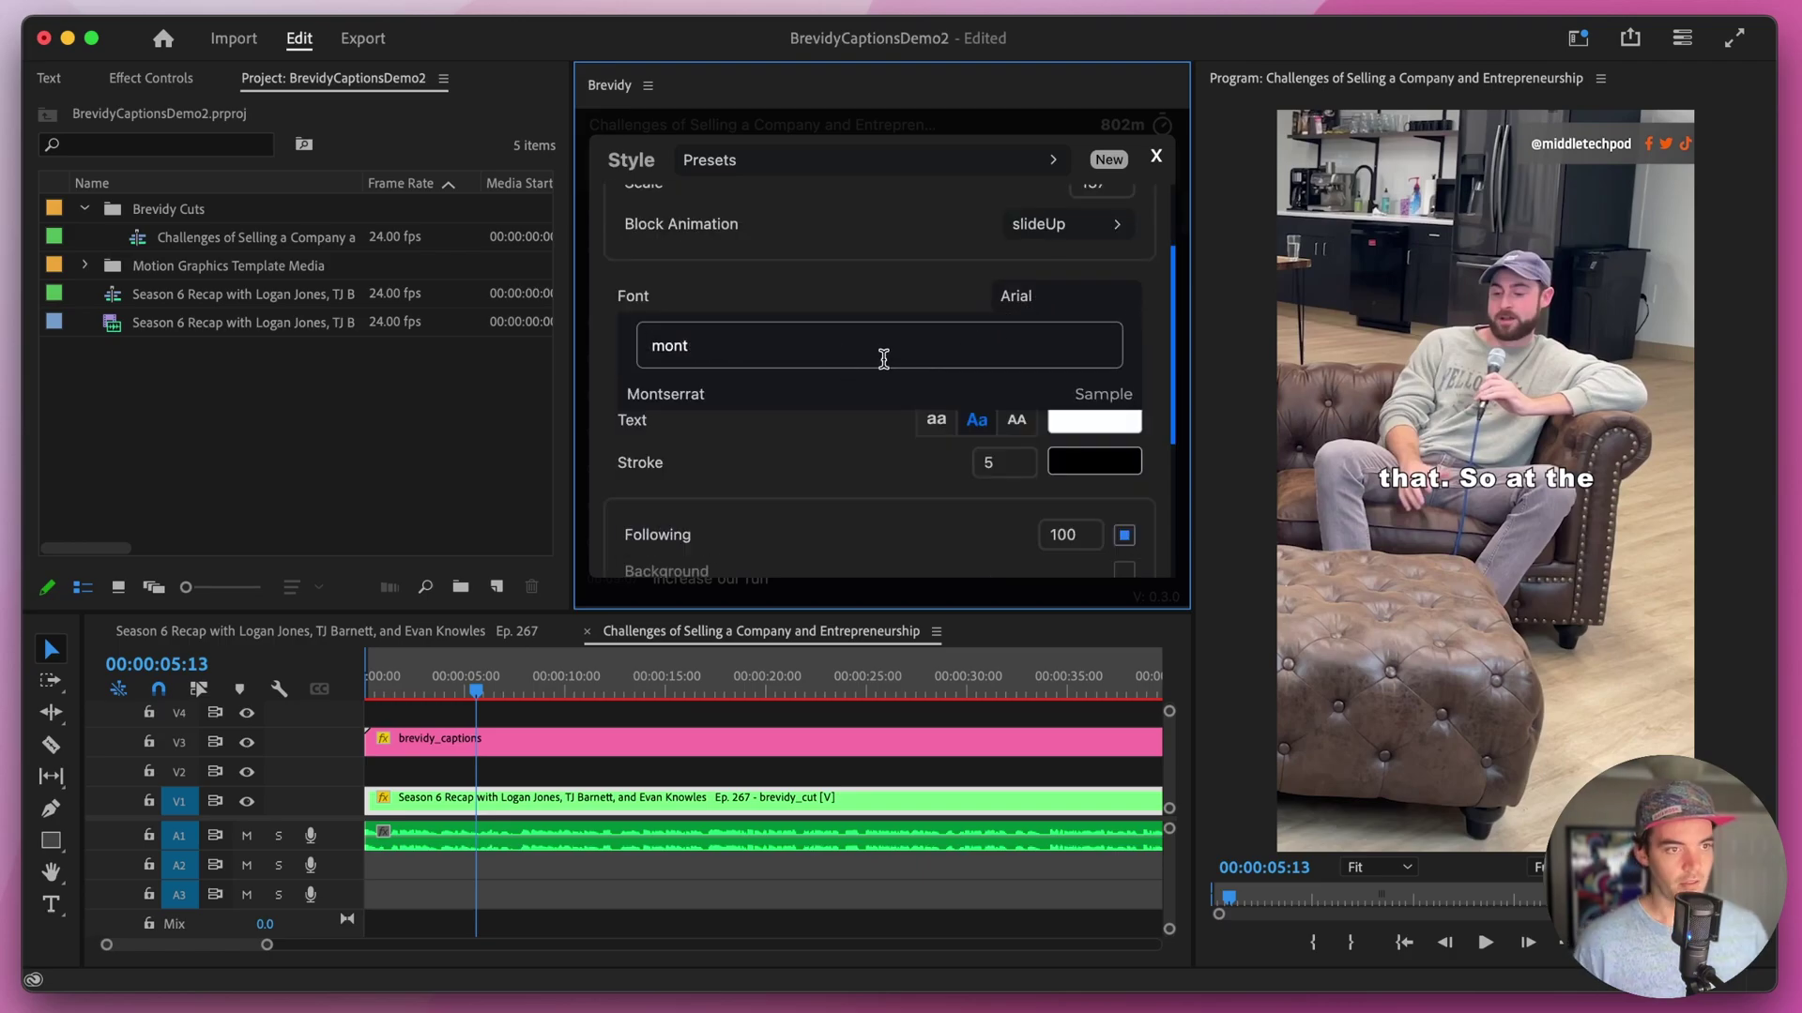
left_click(820, 401)
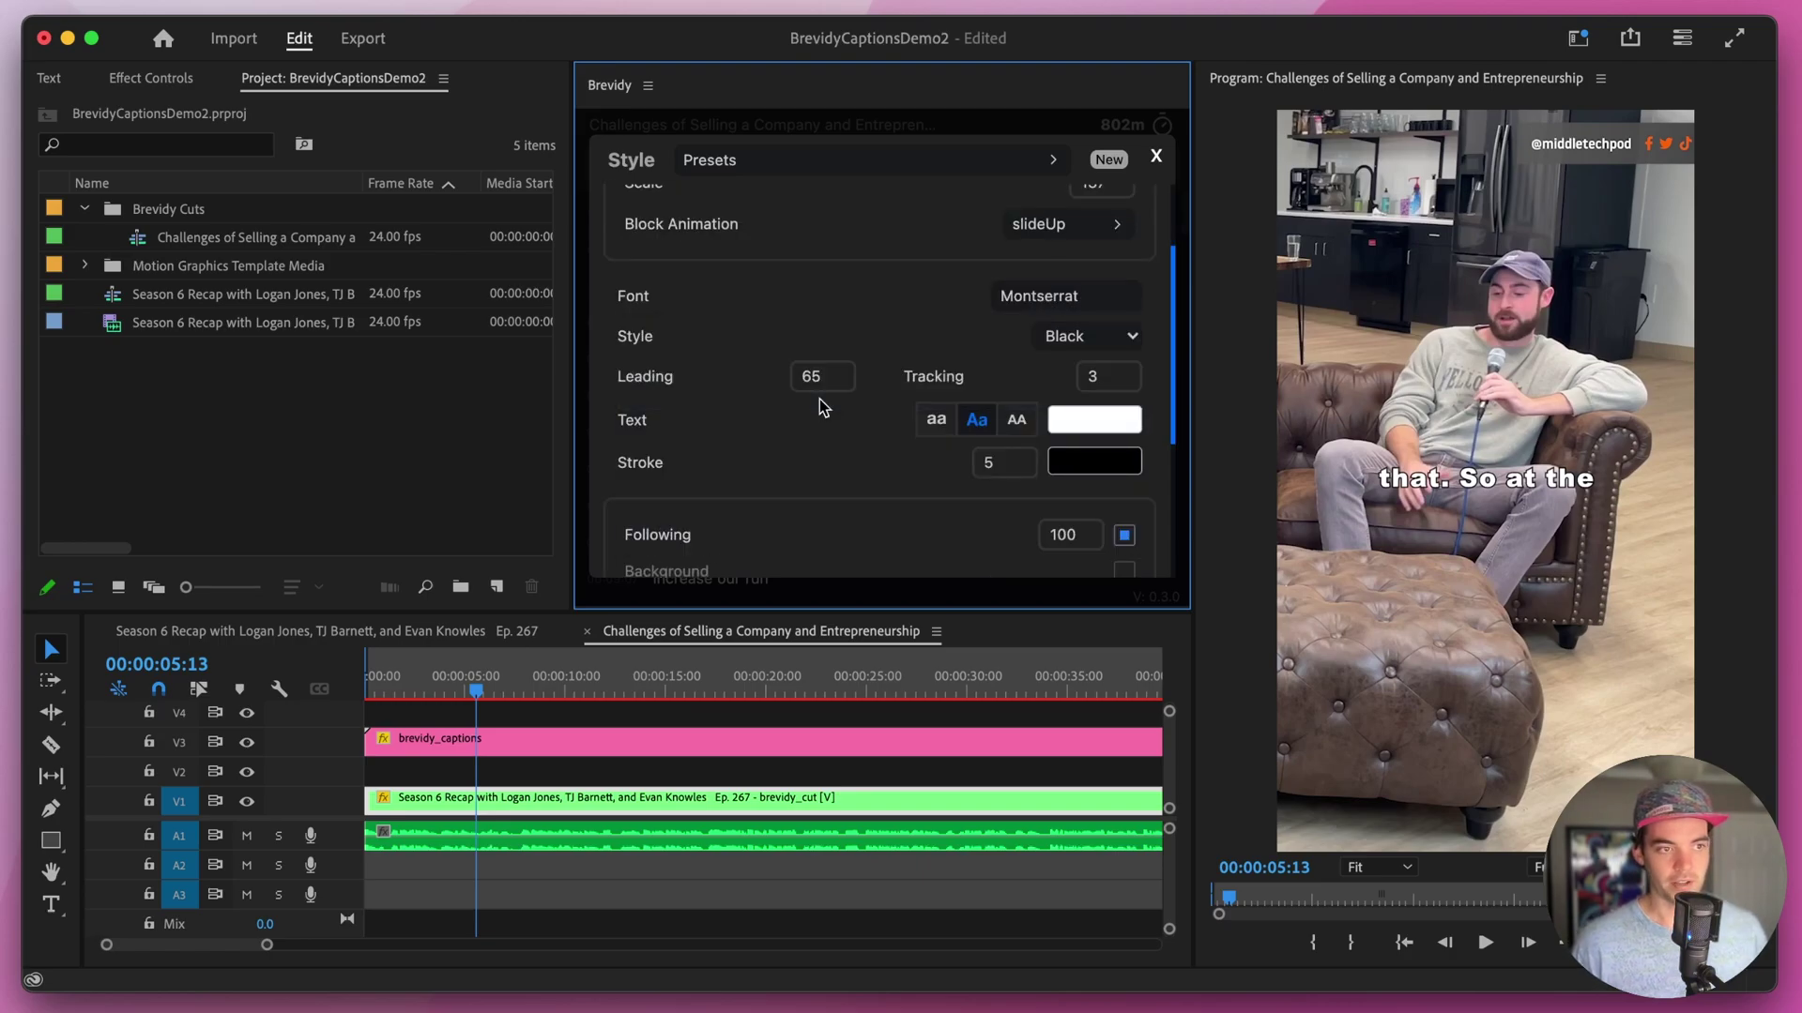
left_click(1133, 337)
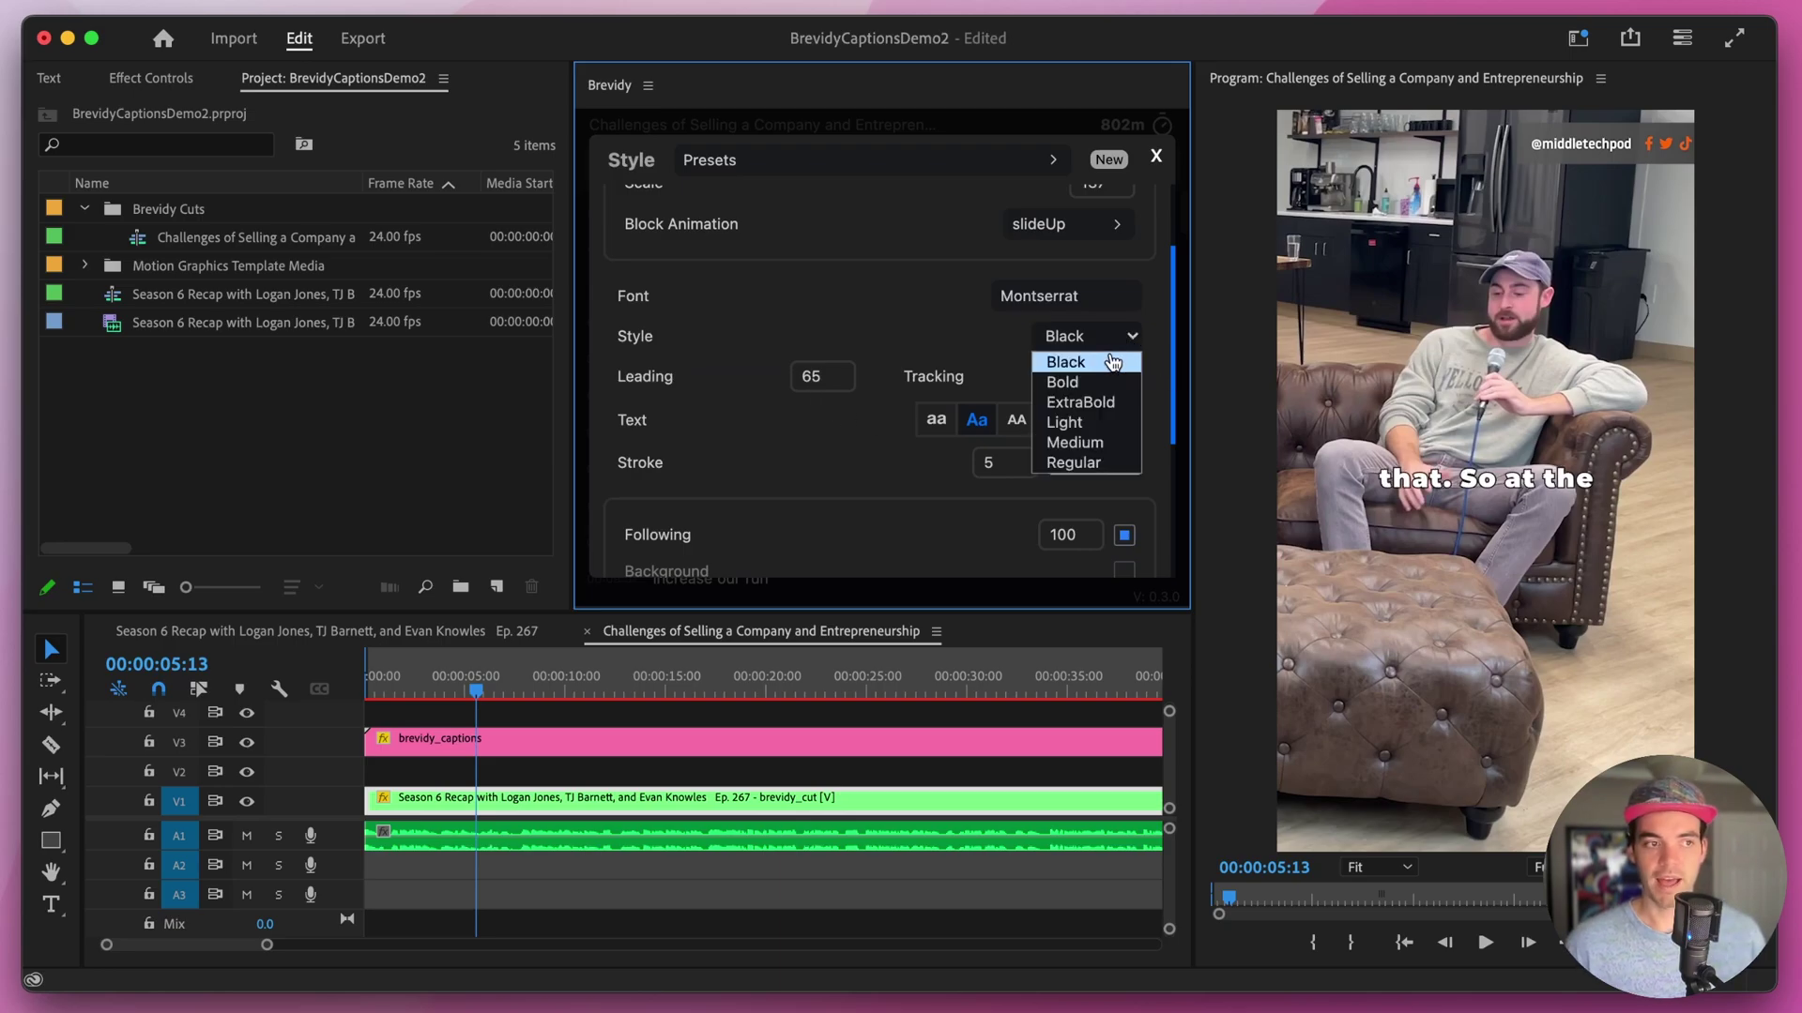
left_click(957, 336)
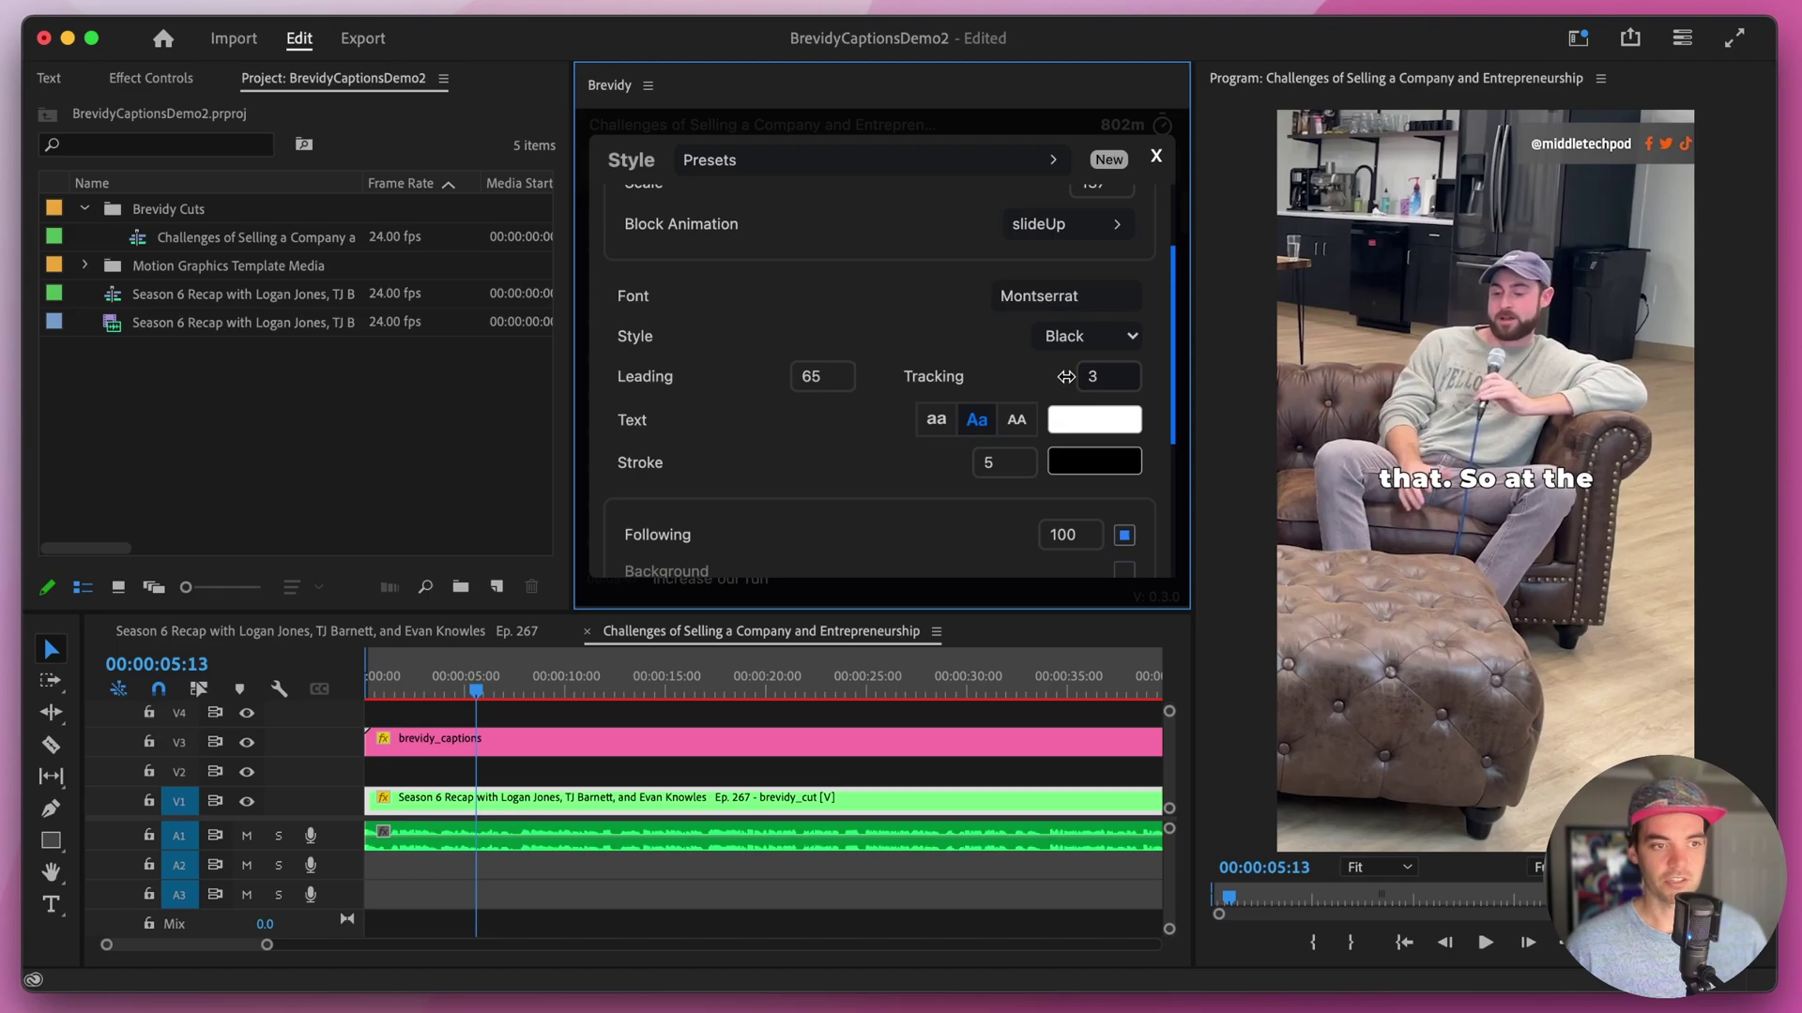
left_click_drag(1066, 377, 1001, 377)
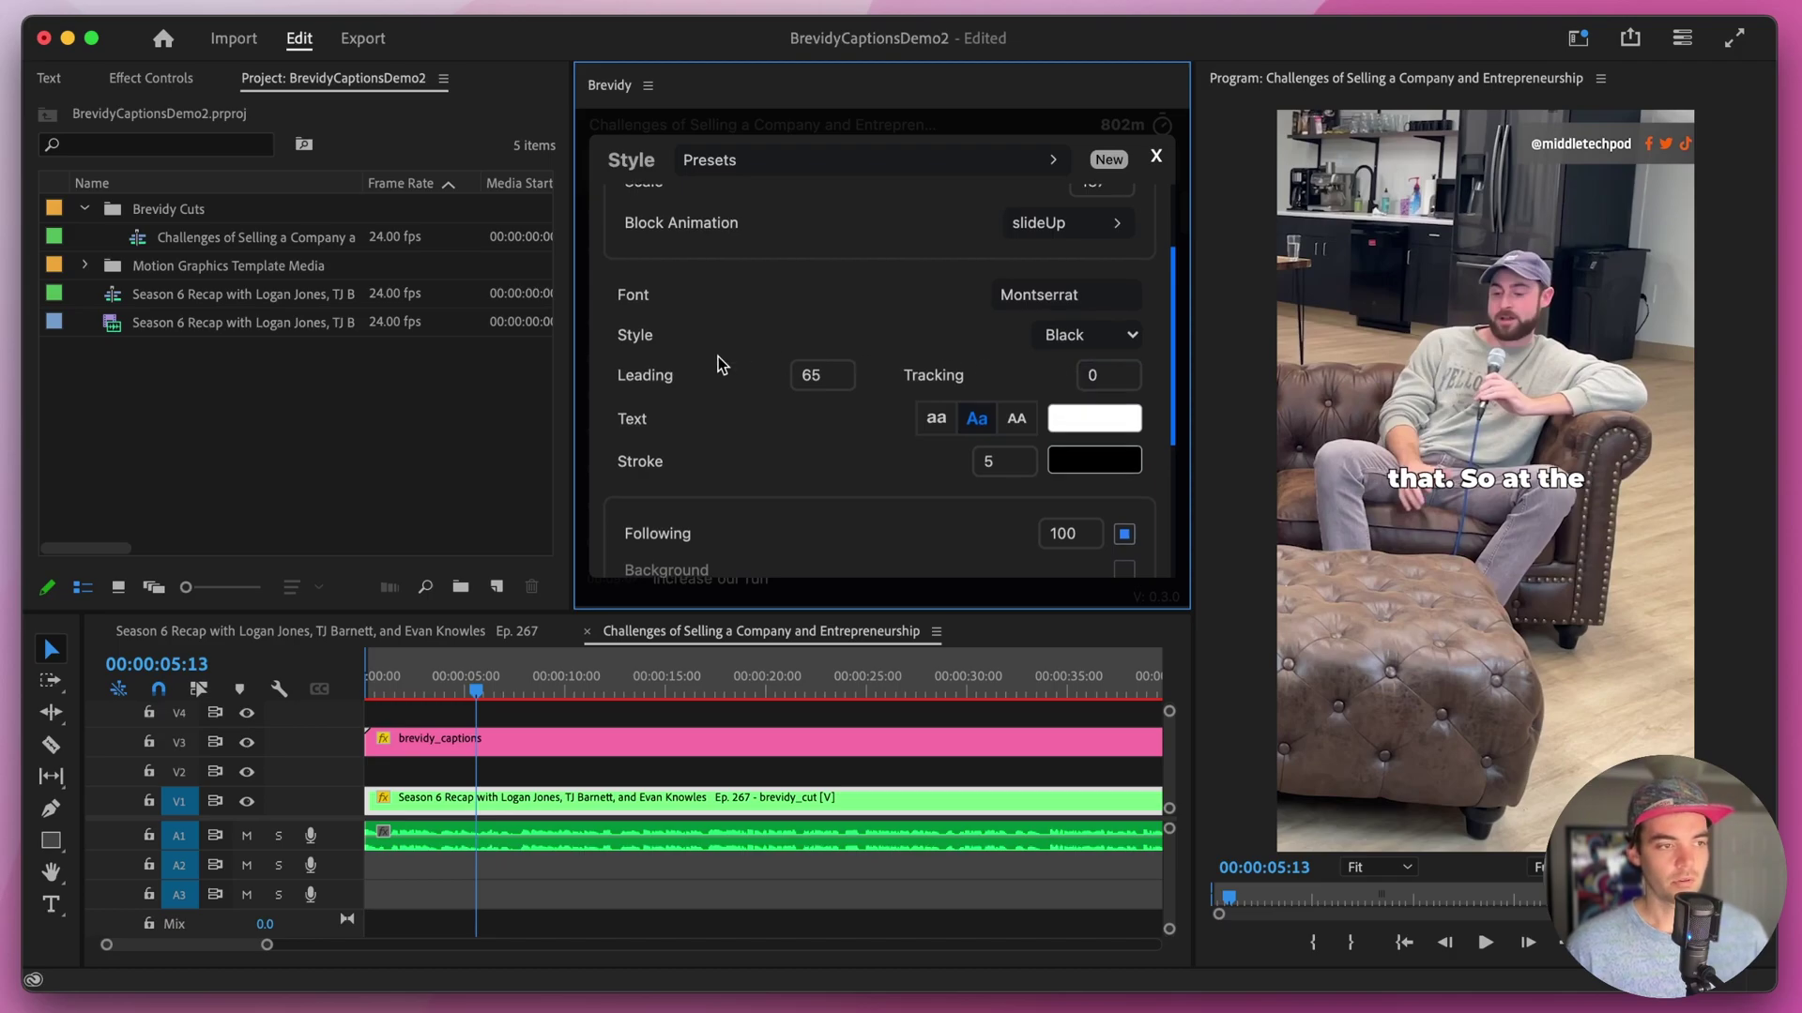
- Make the base caption text all uppercase and golden yellow, with a stroke of 3
scroll(703, 362, "down", 2)
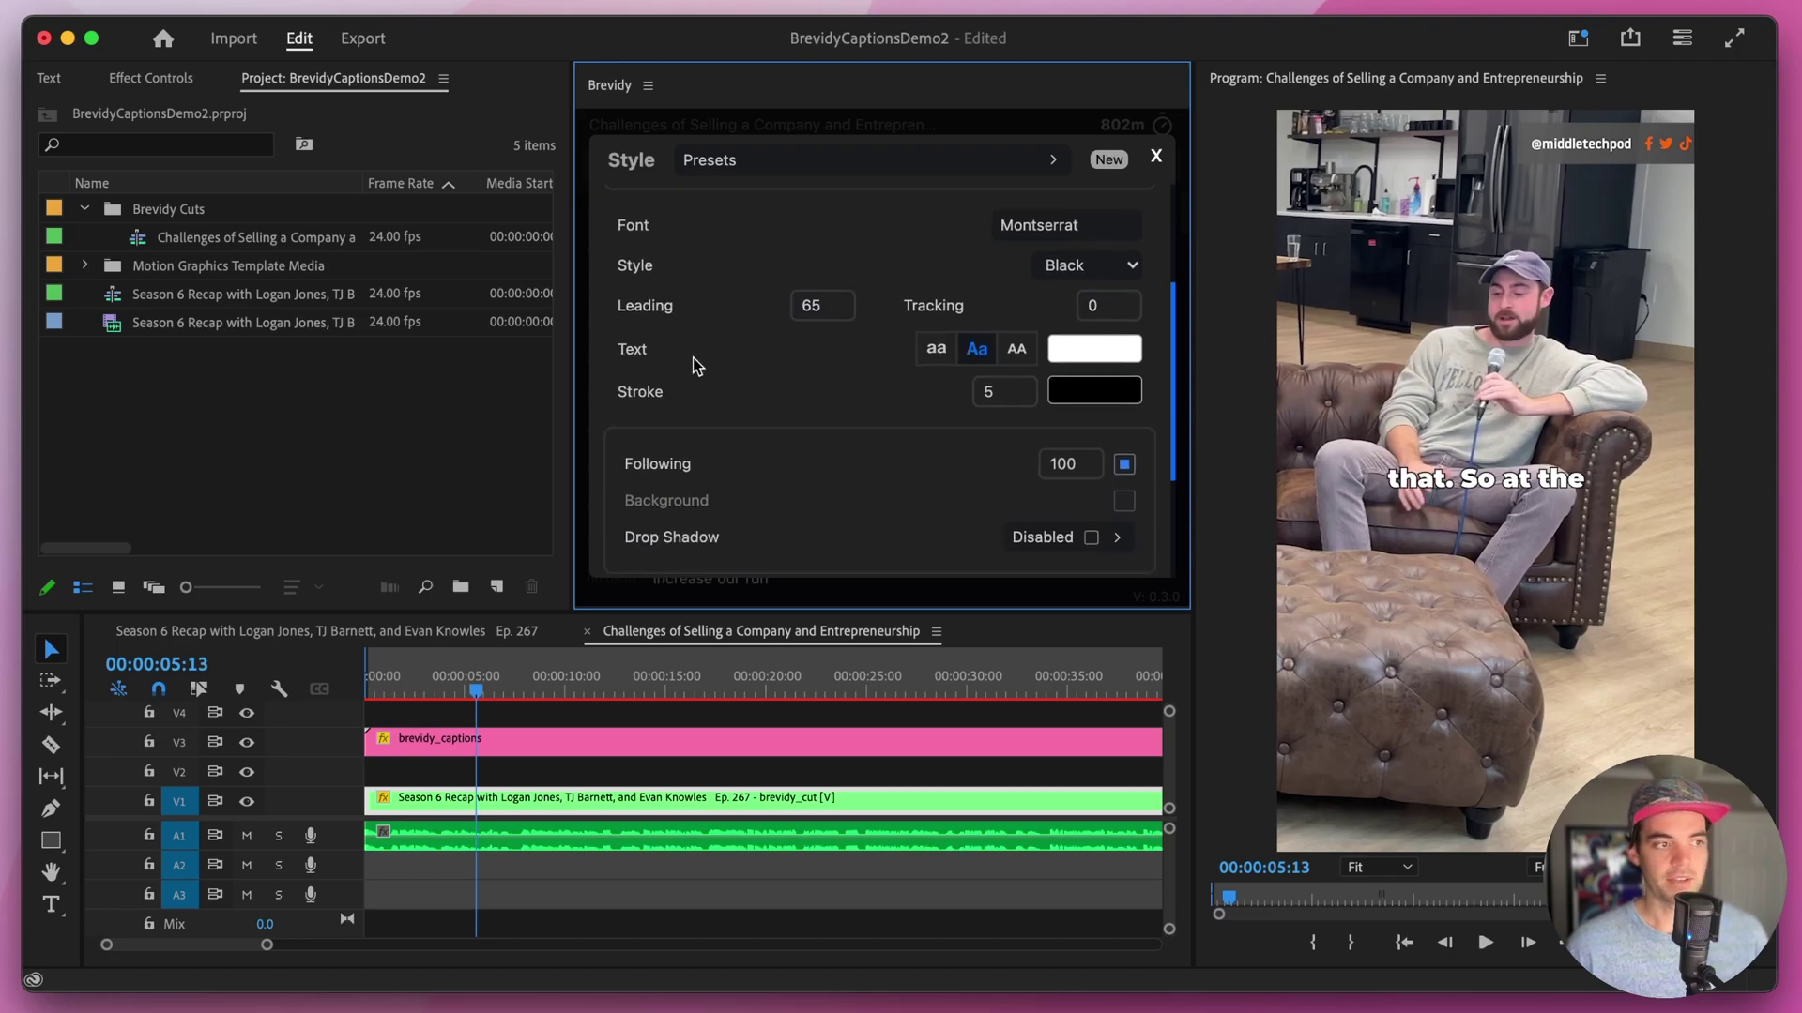
left_click(1013, 349)
left_click(1098, 349)
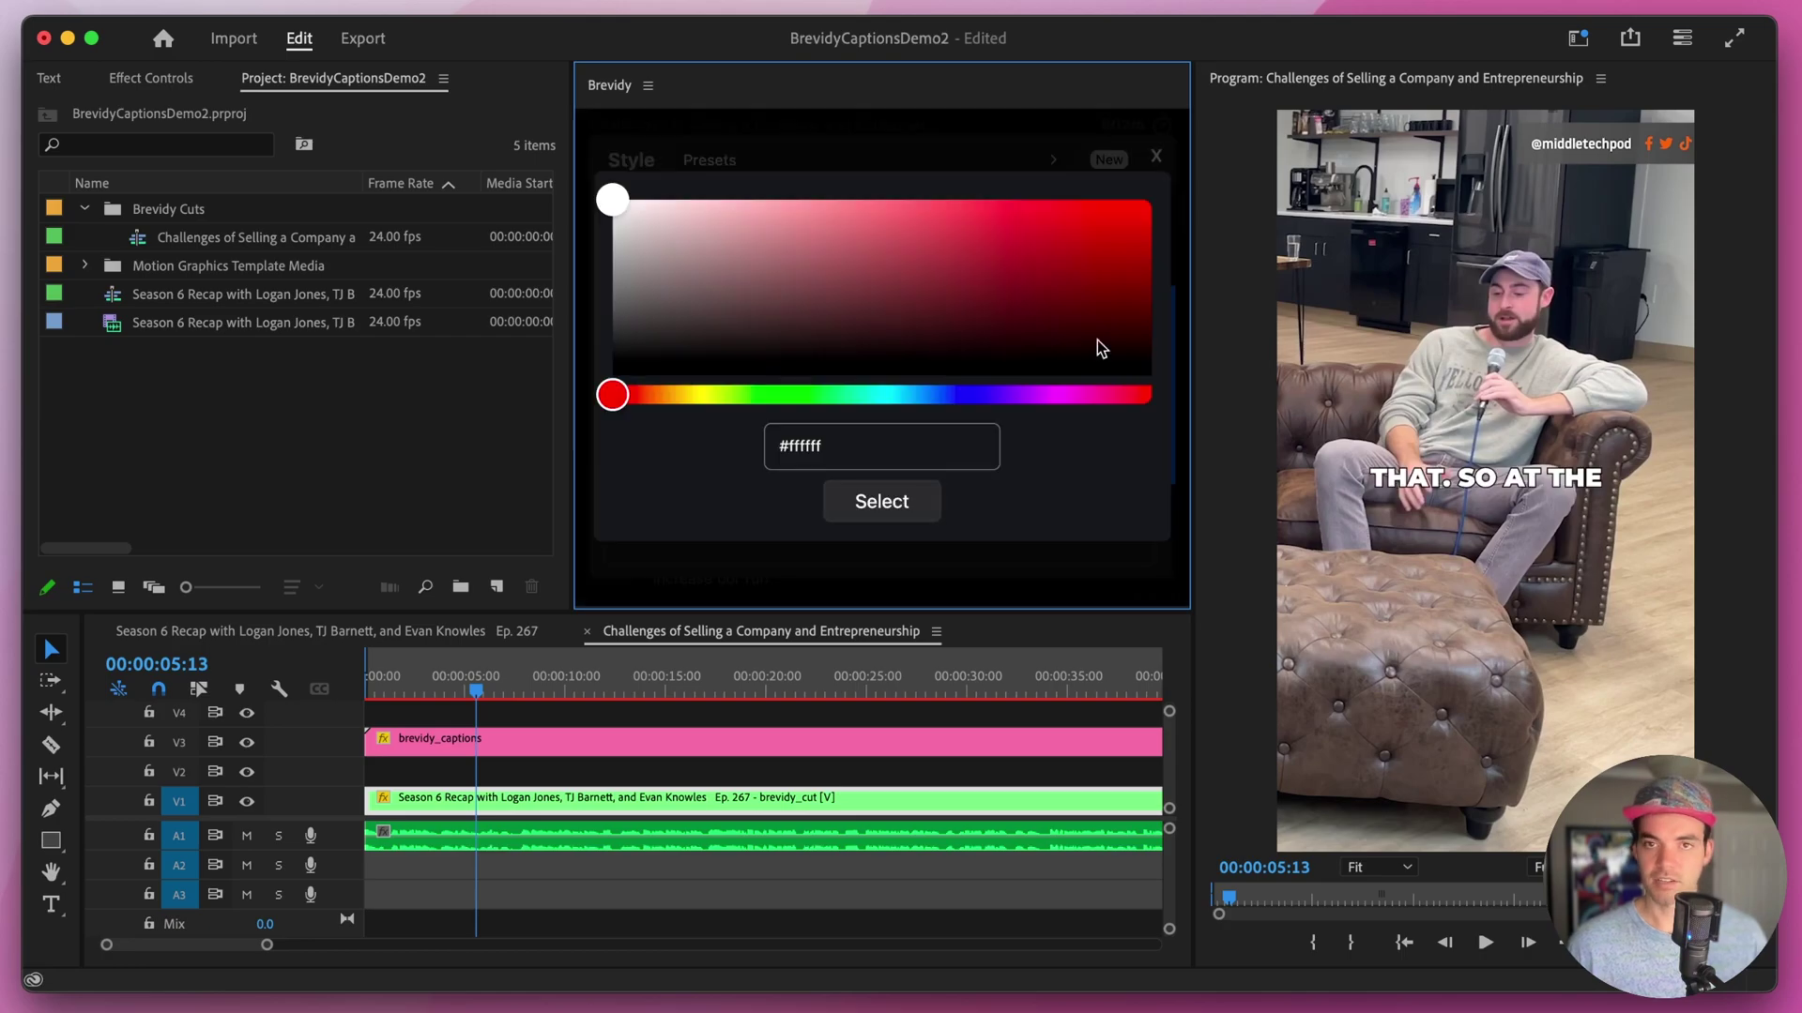
left_click_drag(668, 403, 691, 395)
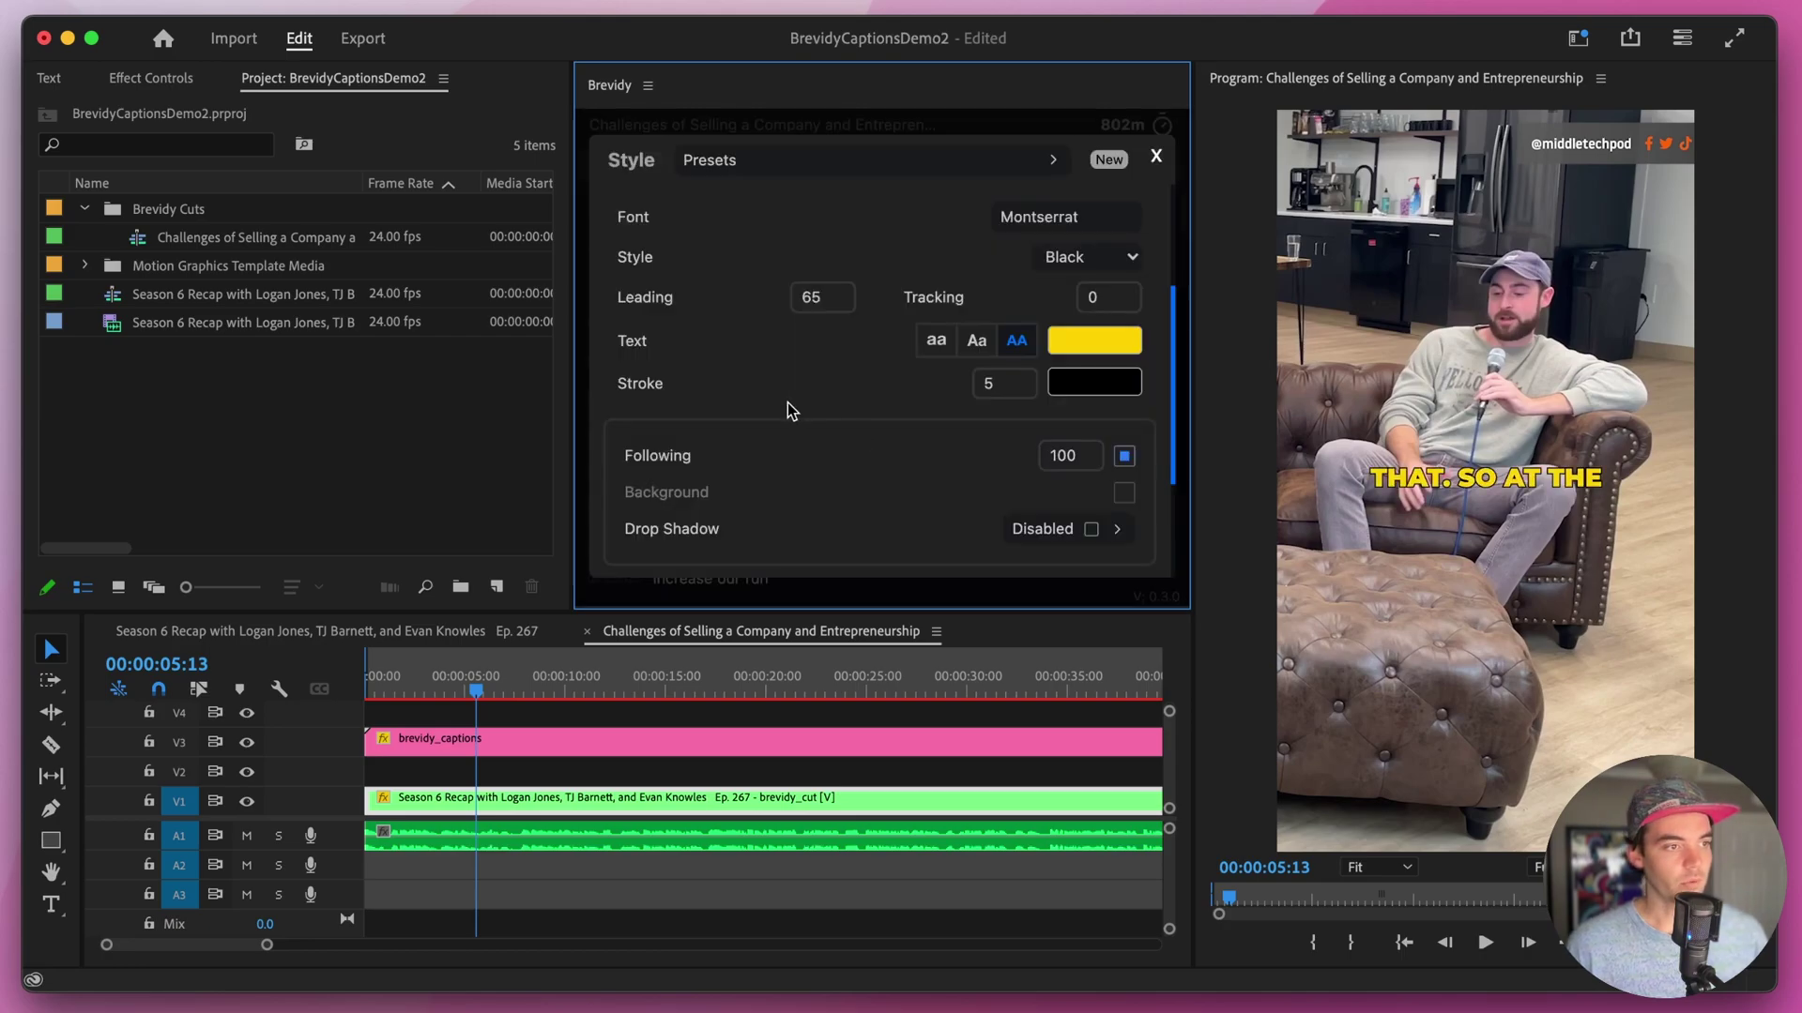
left_click_drag(936, 380, 943, 382)
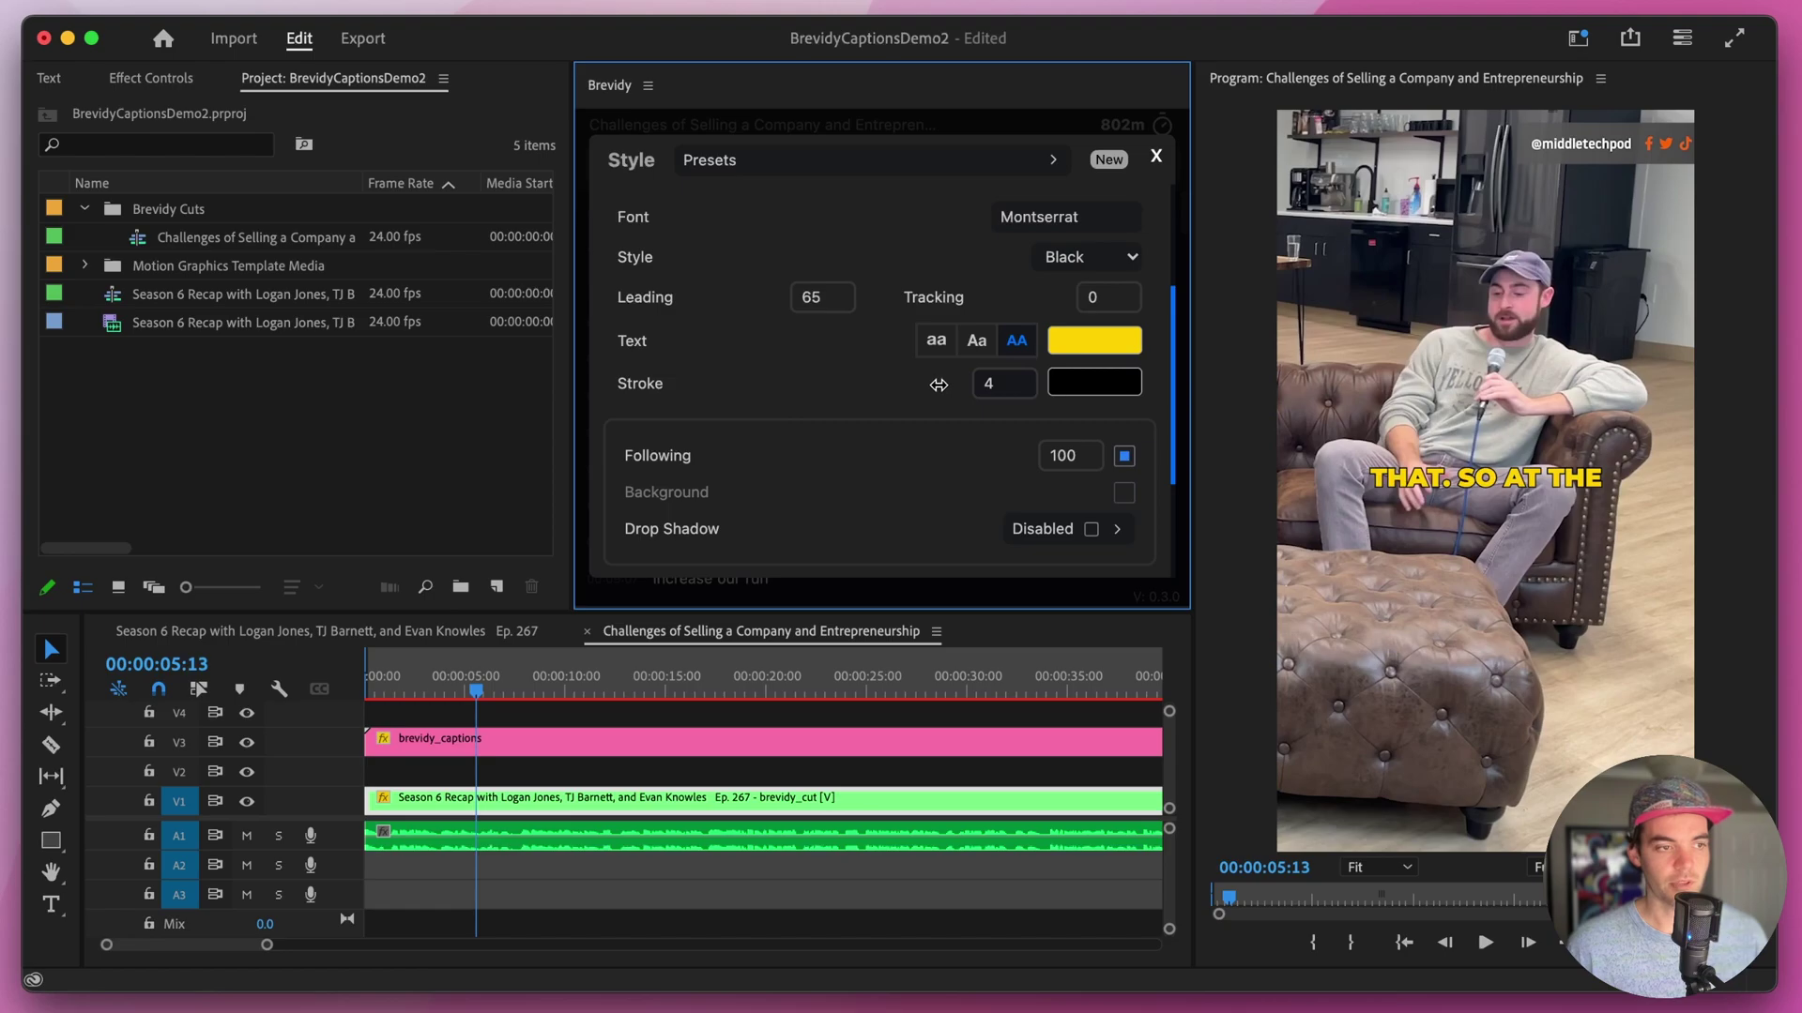
scroll(793, 420, "down", 1)
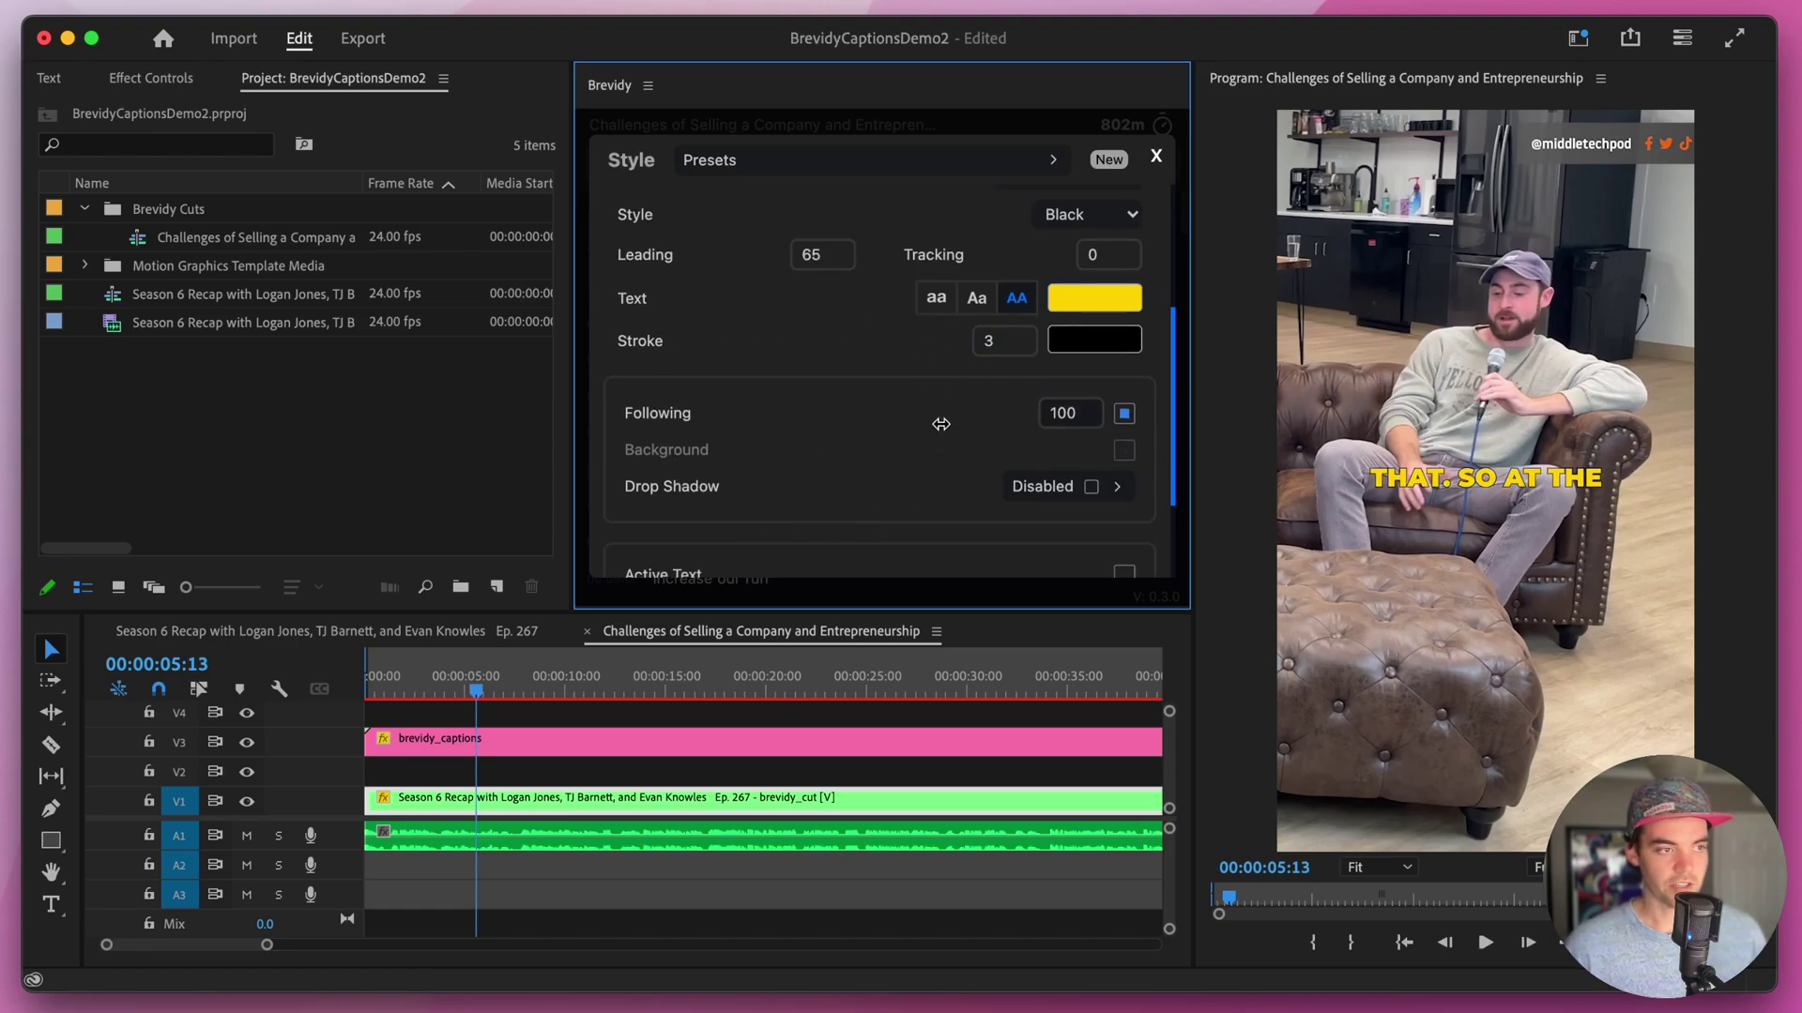
- Enable the captions' drop shadow and color it a bright golden yellow
scroll(942, 427, "down", 1)
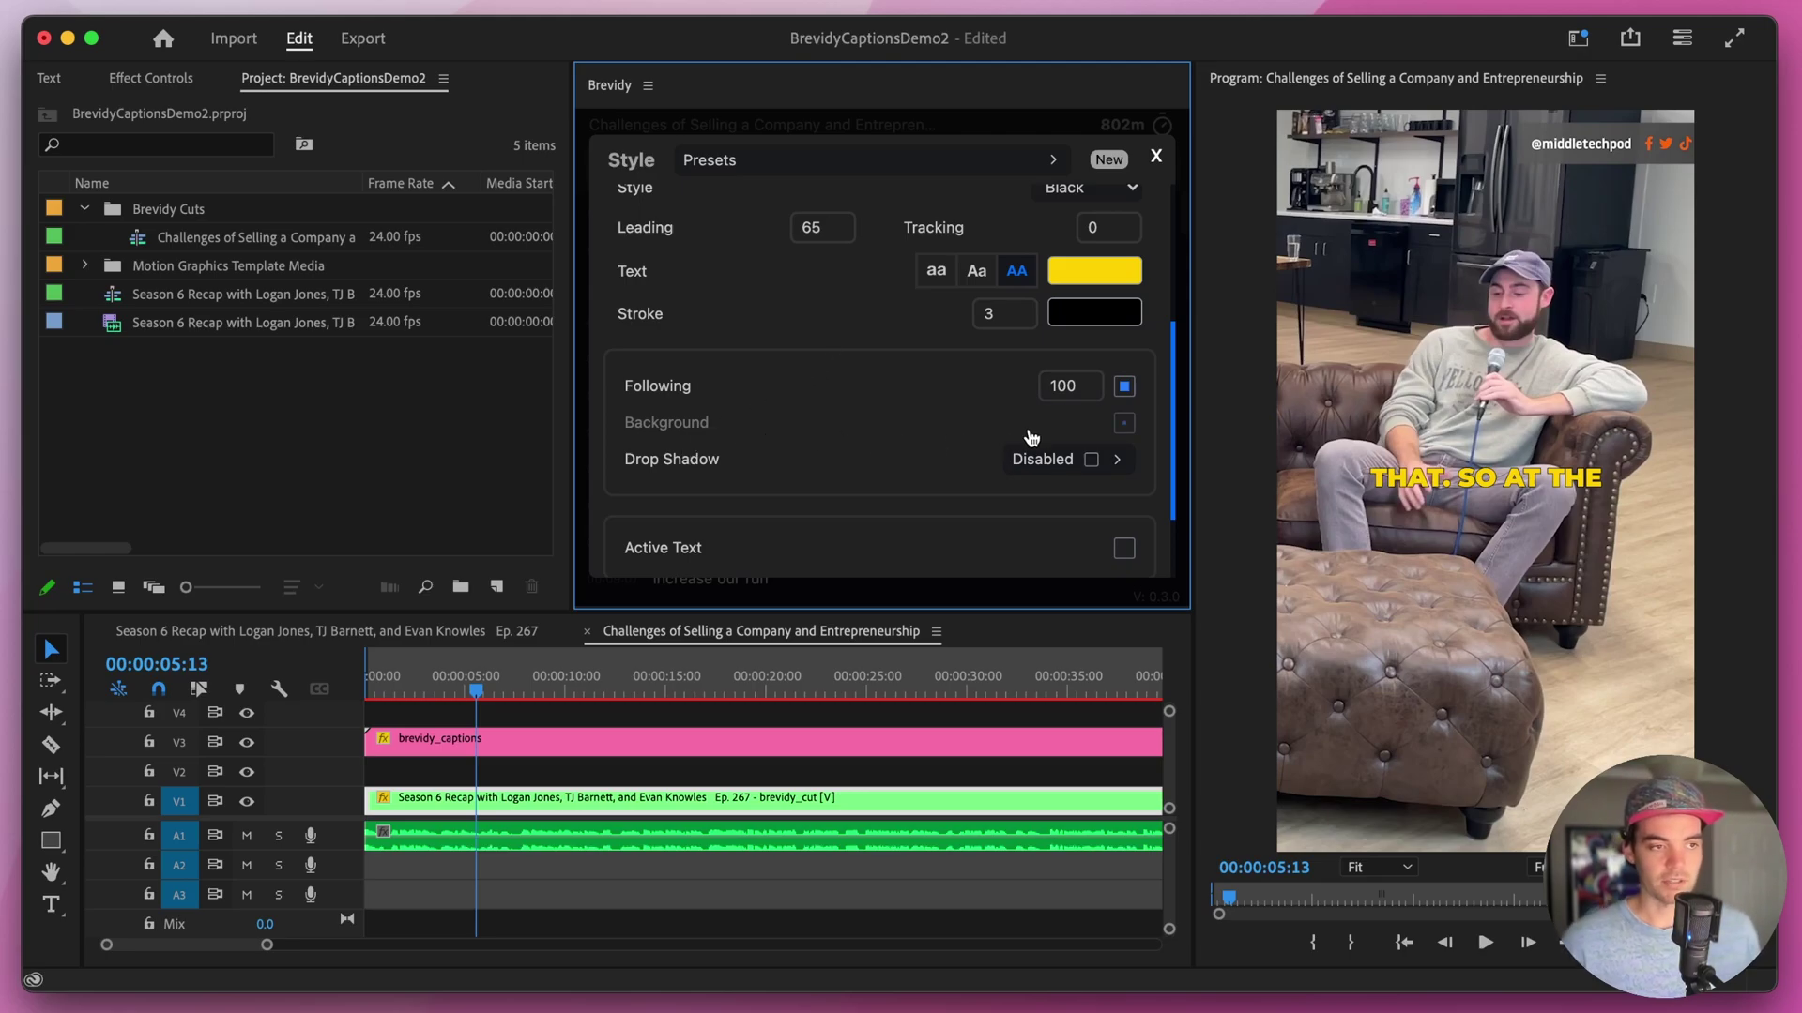
scroll(919, 417, "down", 2)
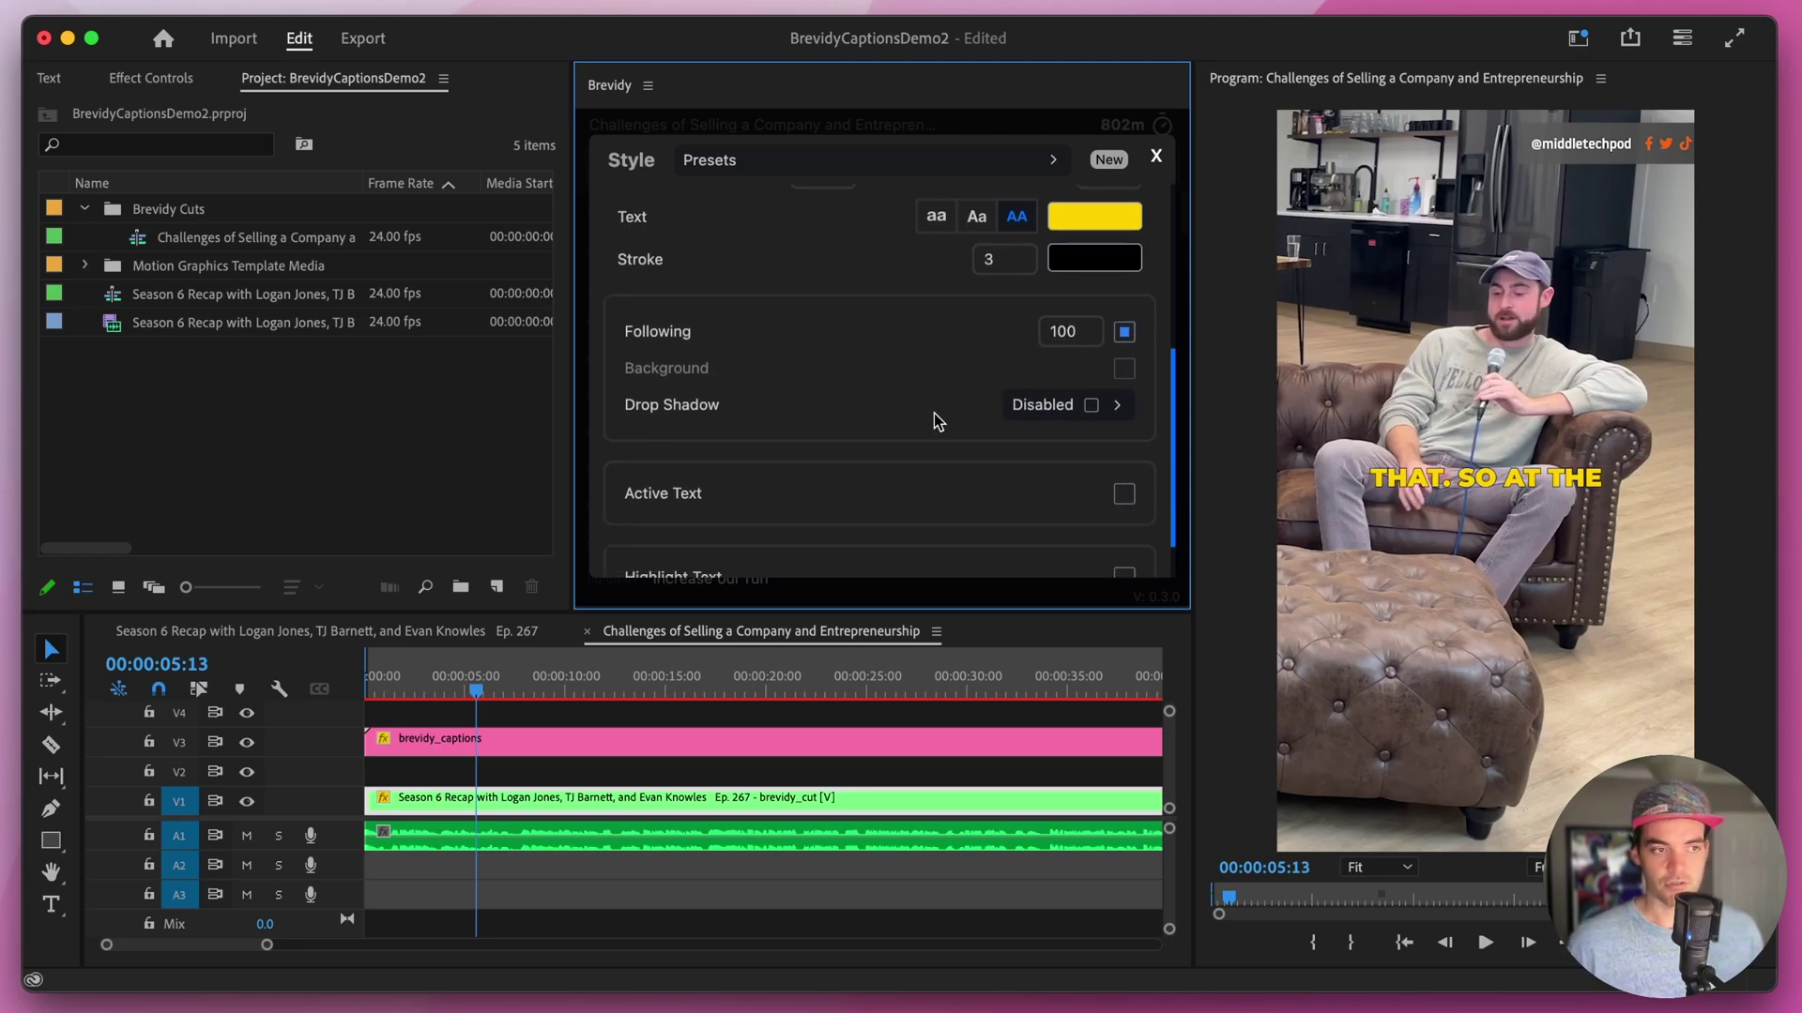
left_click(1089, 406)
left_click(1105, 457)
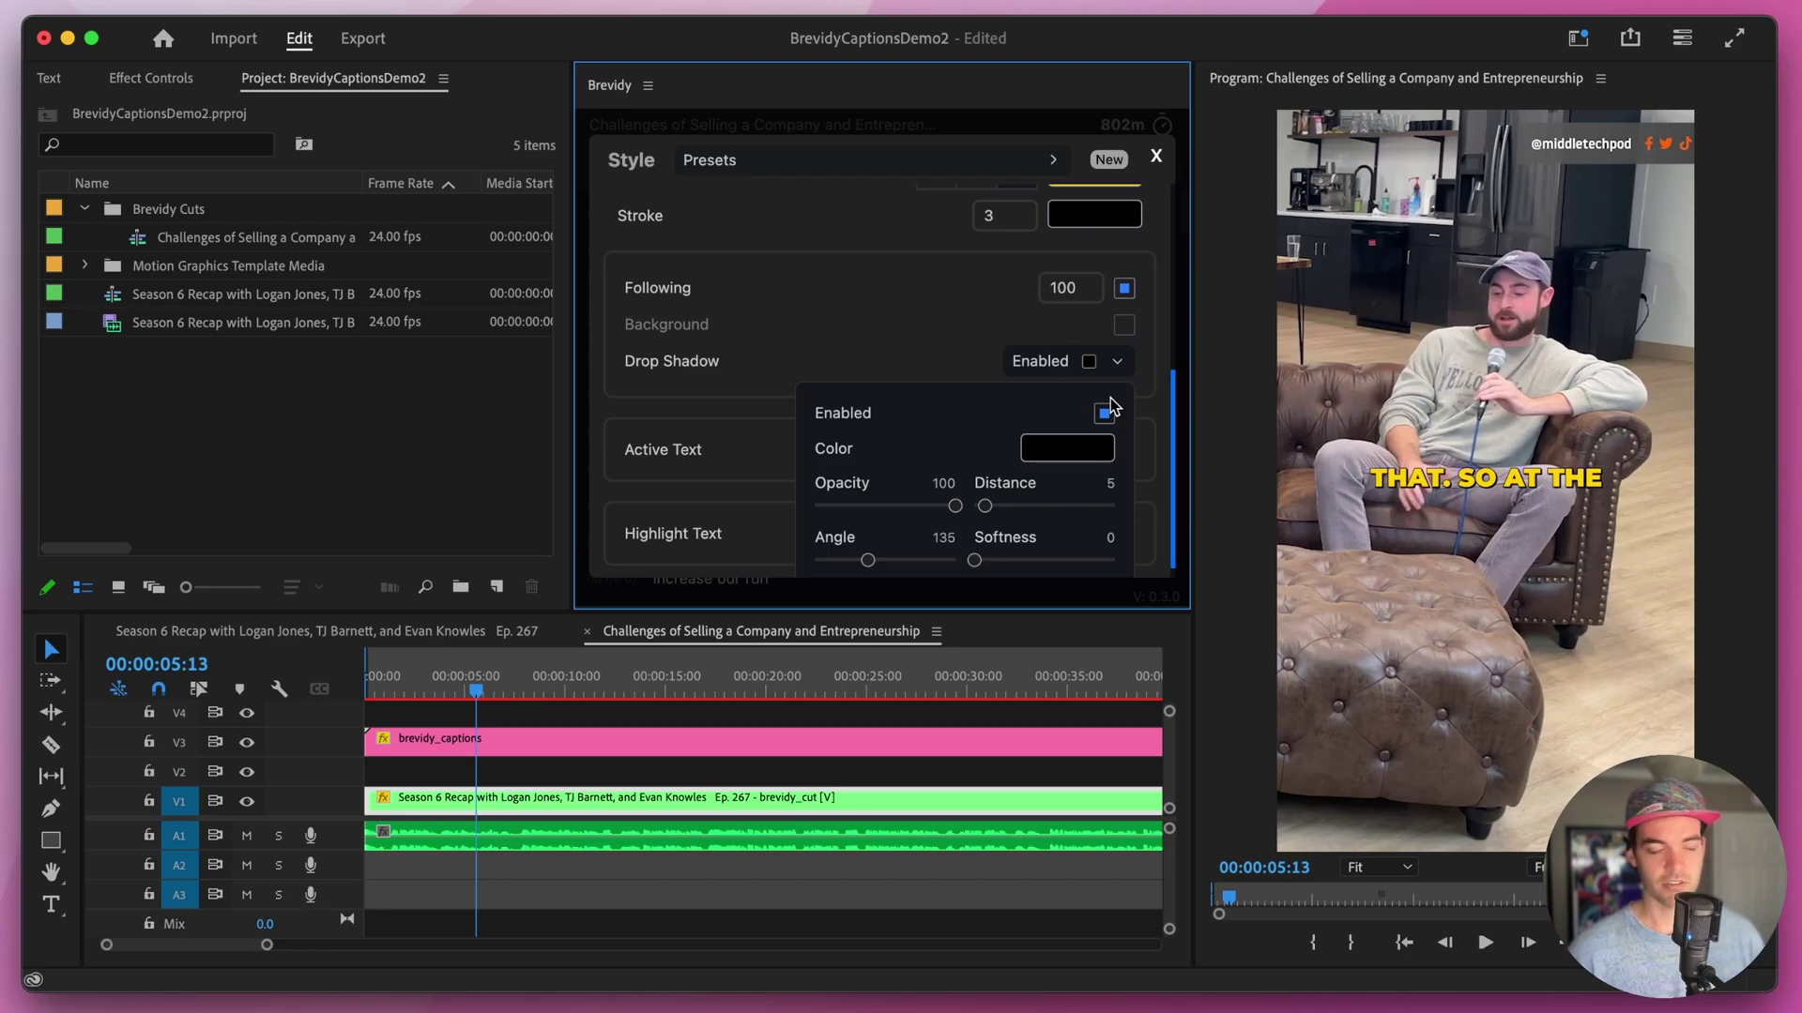
left_click(1094, 452)
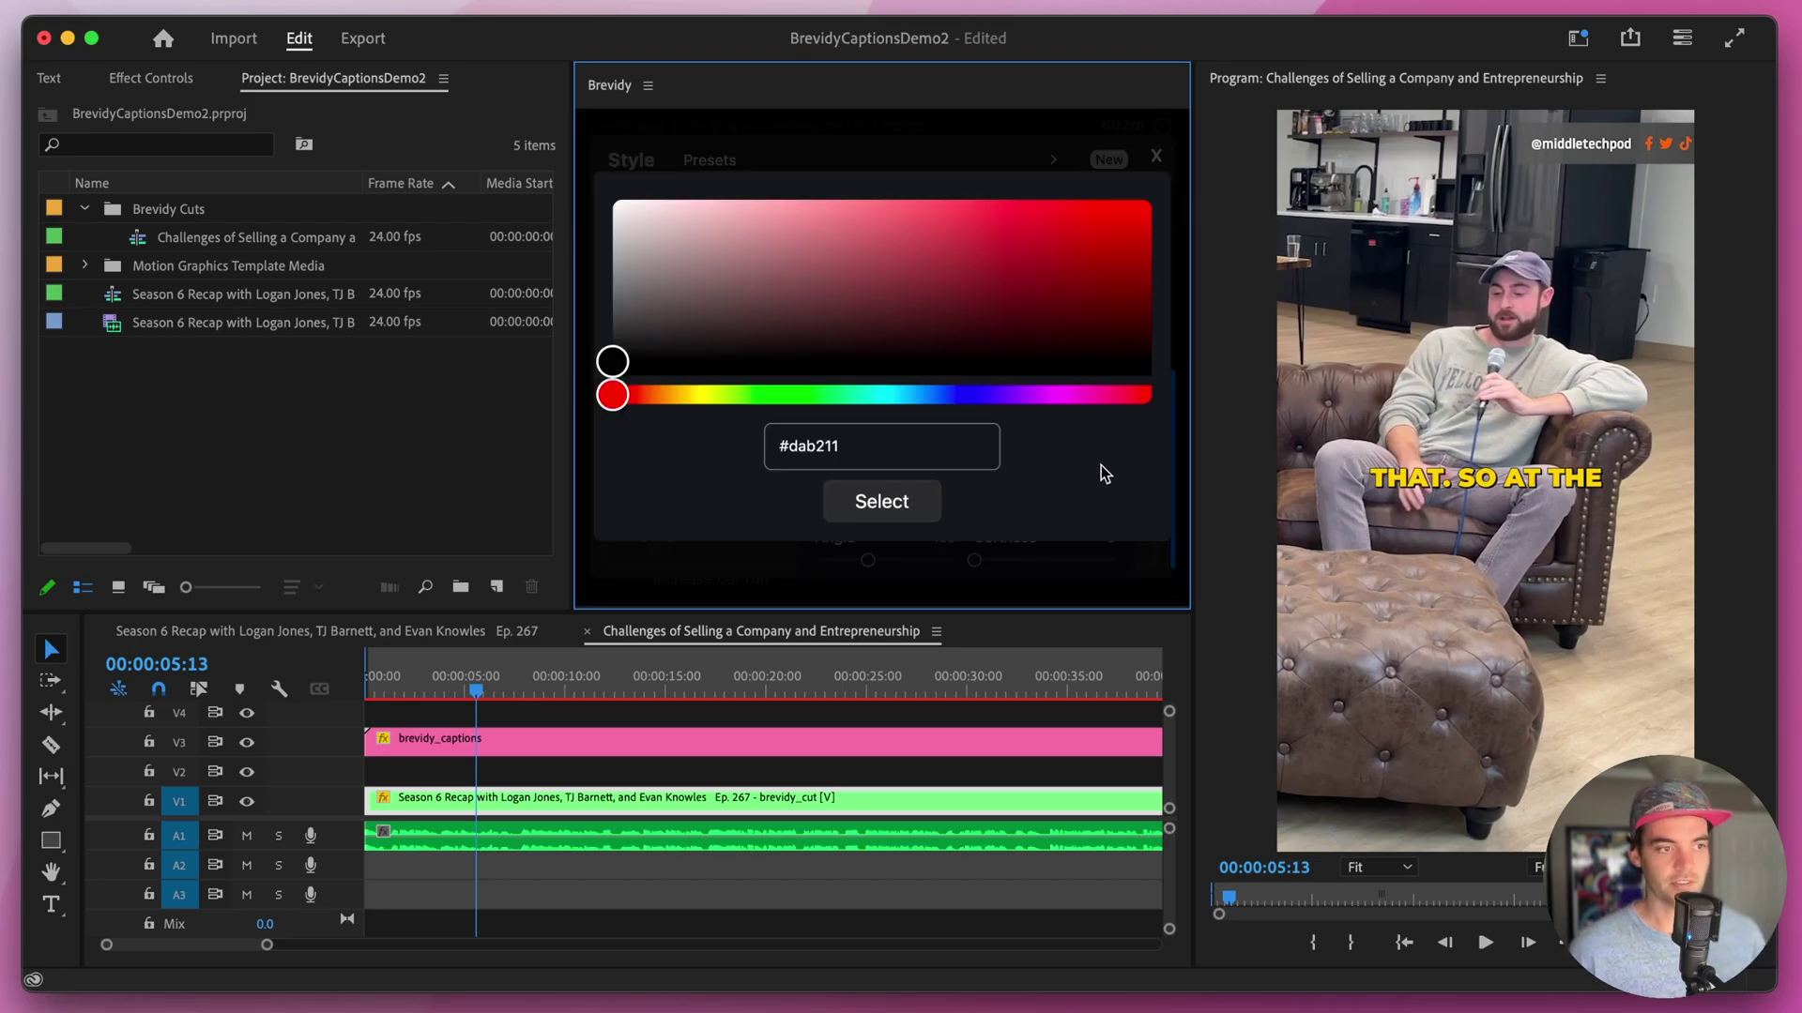
left_click(678, 398)
left_click(1071, 261)
left_click(1151, 201)
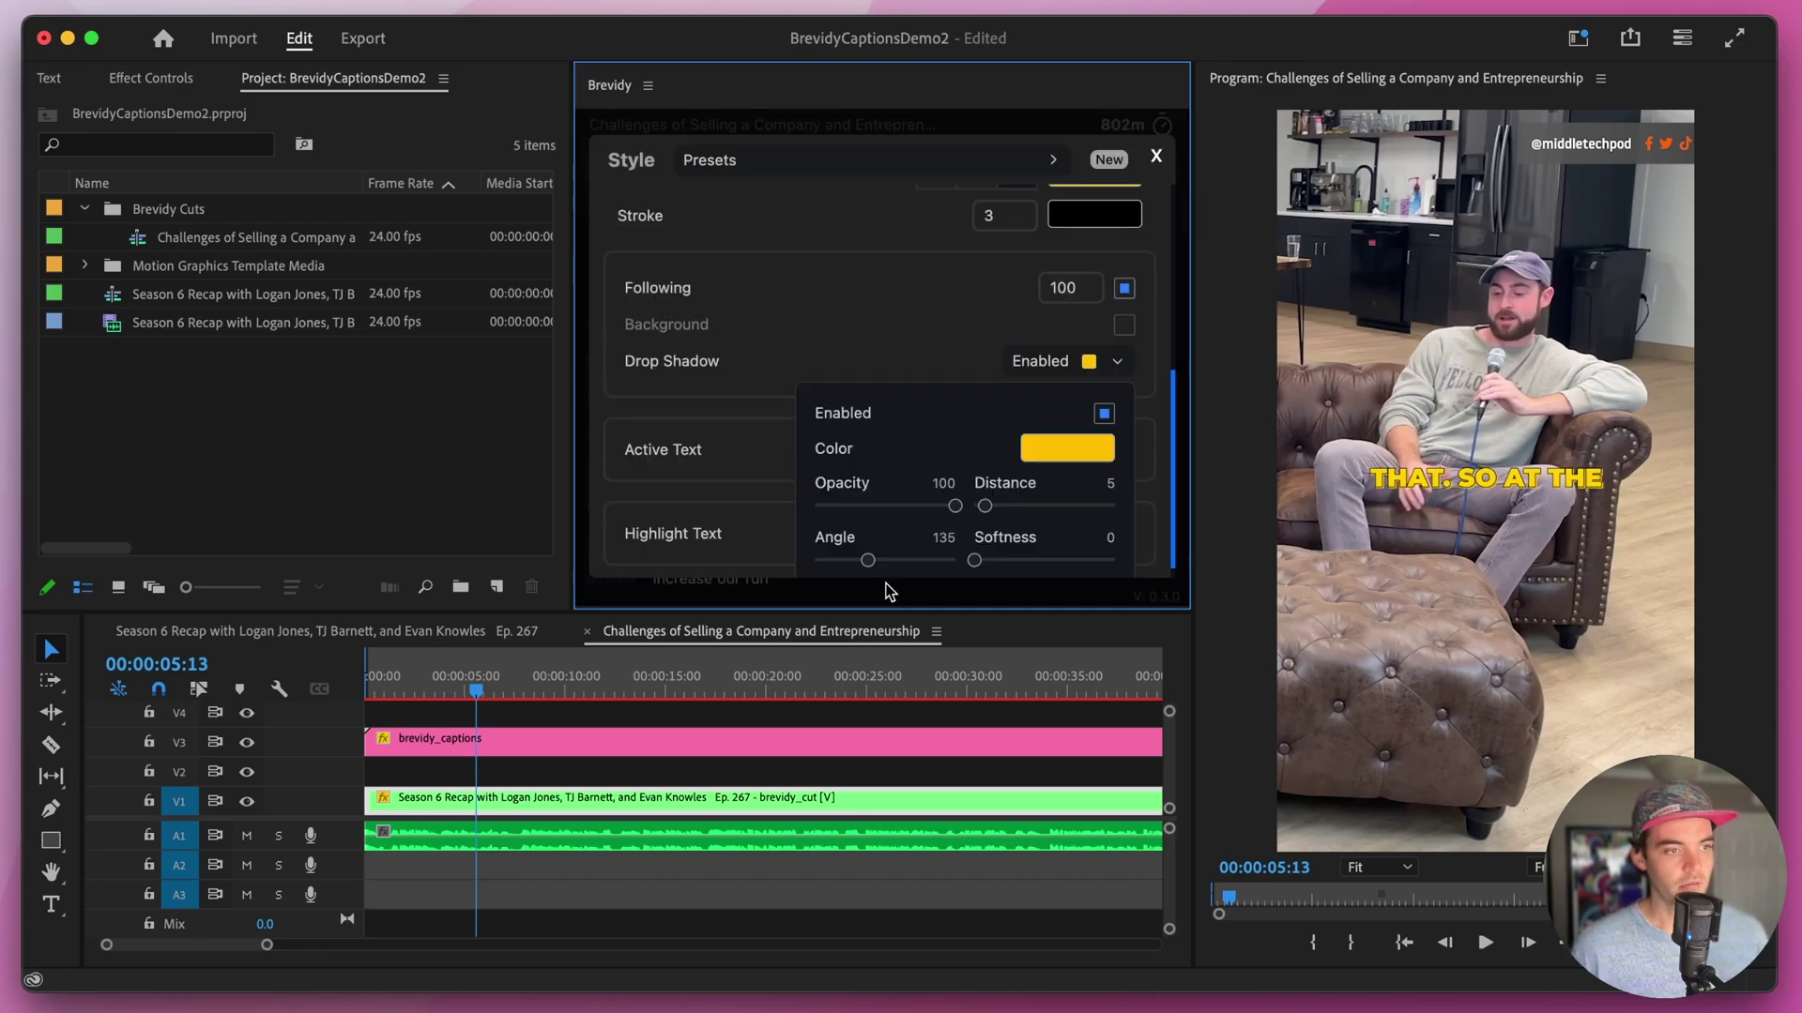
- Turn the drop shadow into a soft glow with opacity 69, distance 0 and softness 70
mouse_move(946, 510)
left_mouse_down()
mouse_move(909, 513)
mouse_move(958, 512)
left_mouse_up()
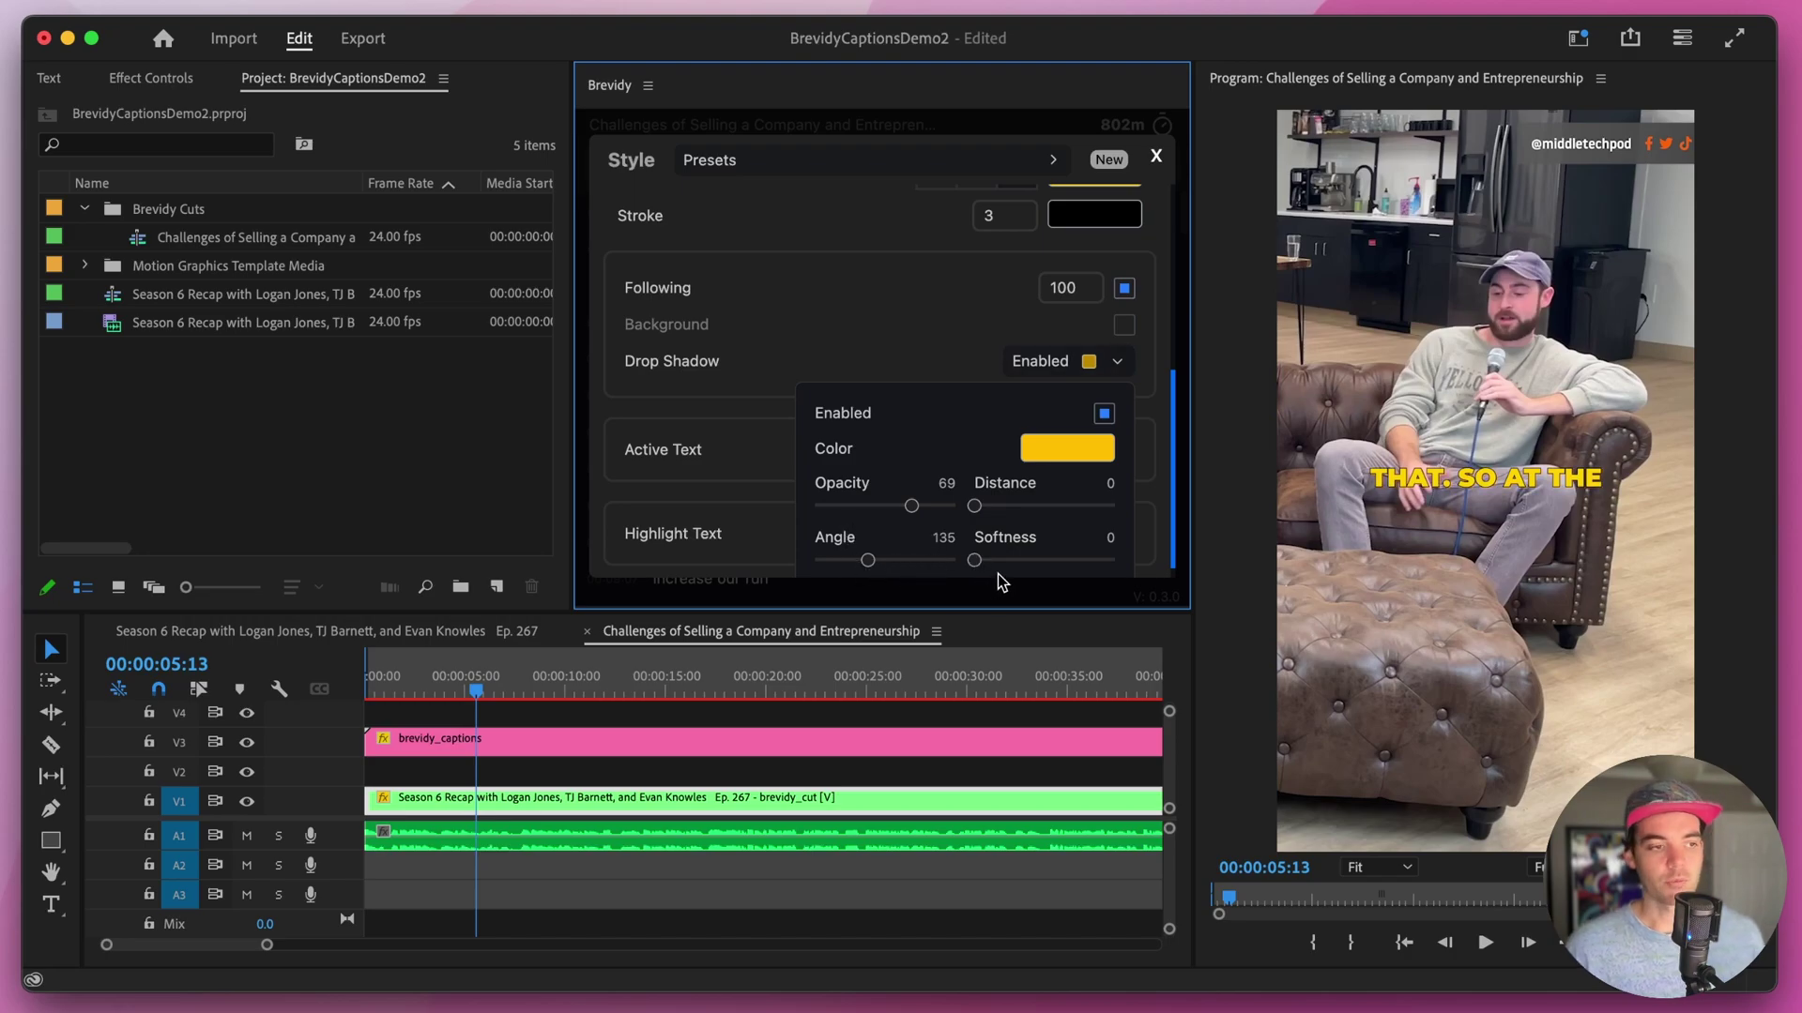
scroll(983, 565, "down", 1)
left_click_drag(979, 549, 1072, 546)
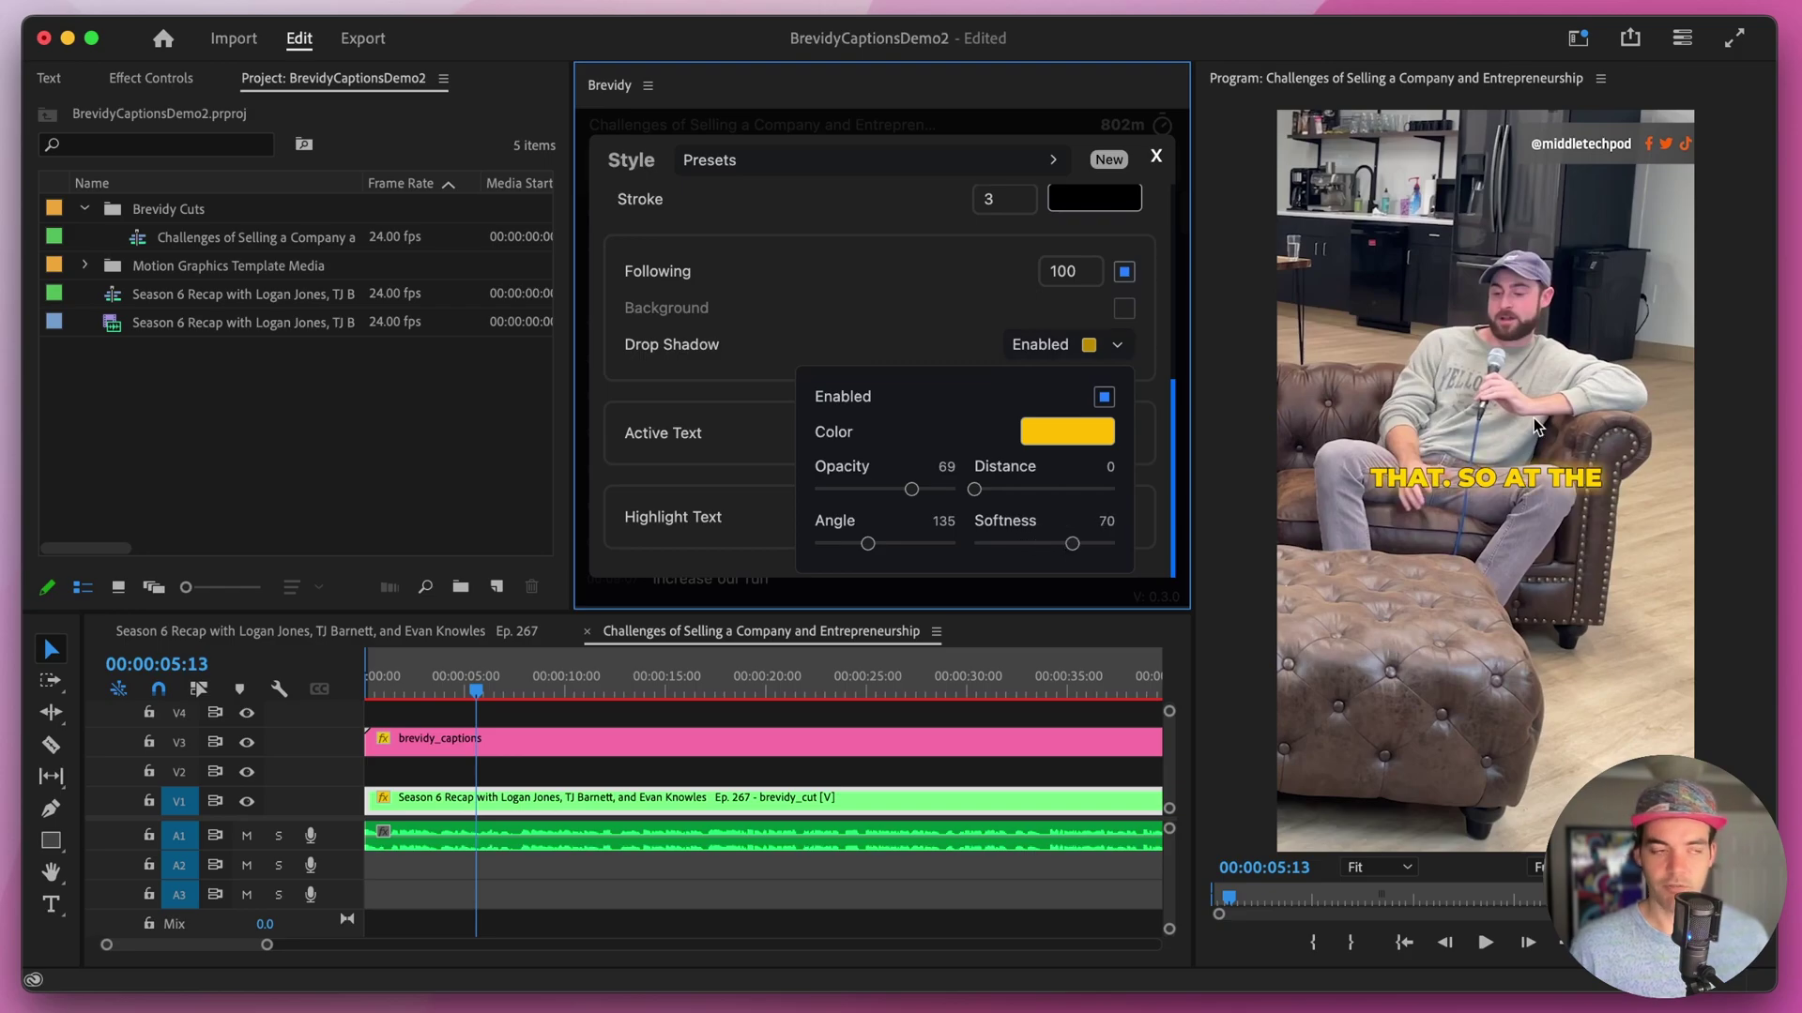
- Enable highlight text for the captions and make it all uppercase in bright cyan
left_click(1089, 349)
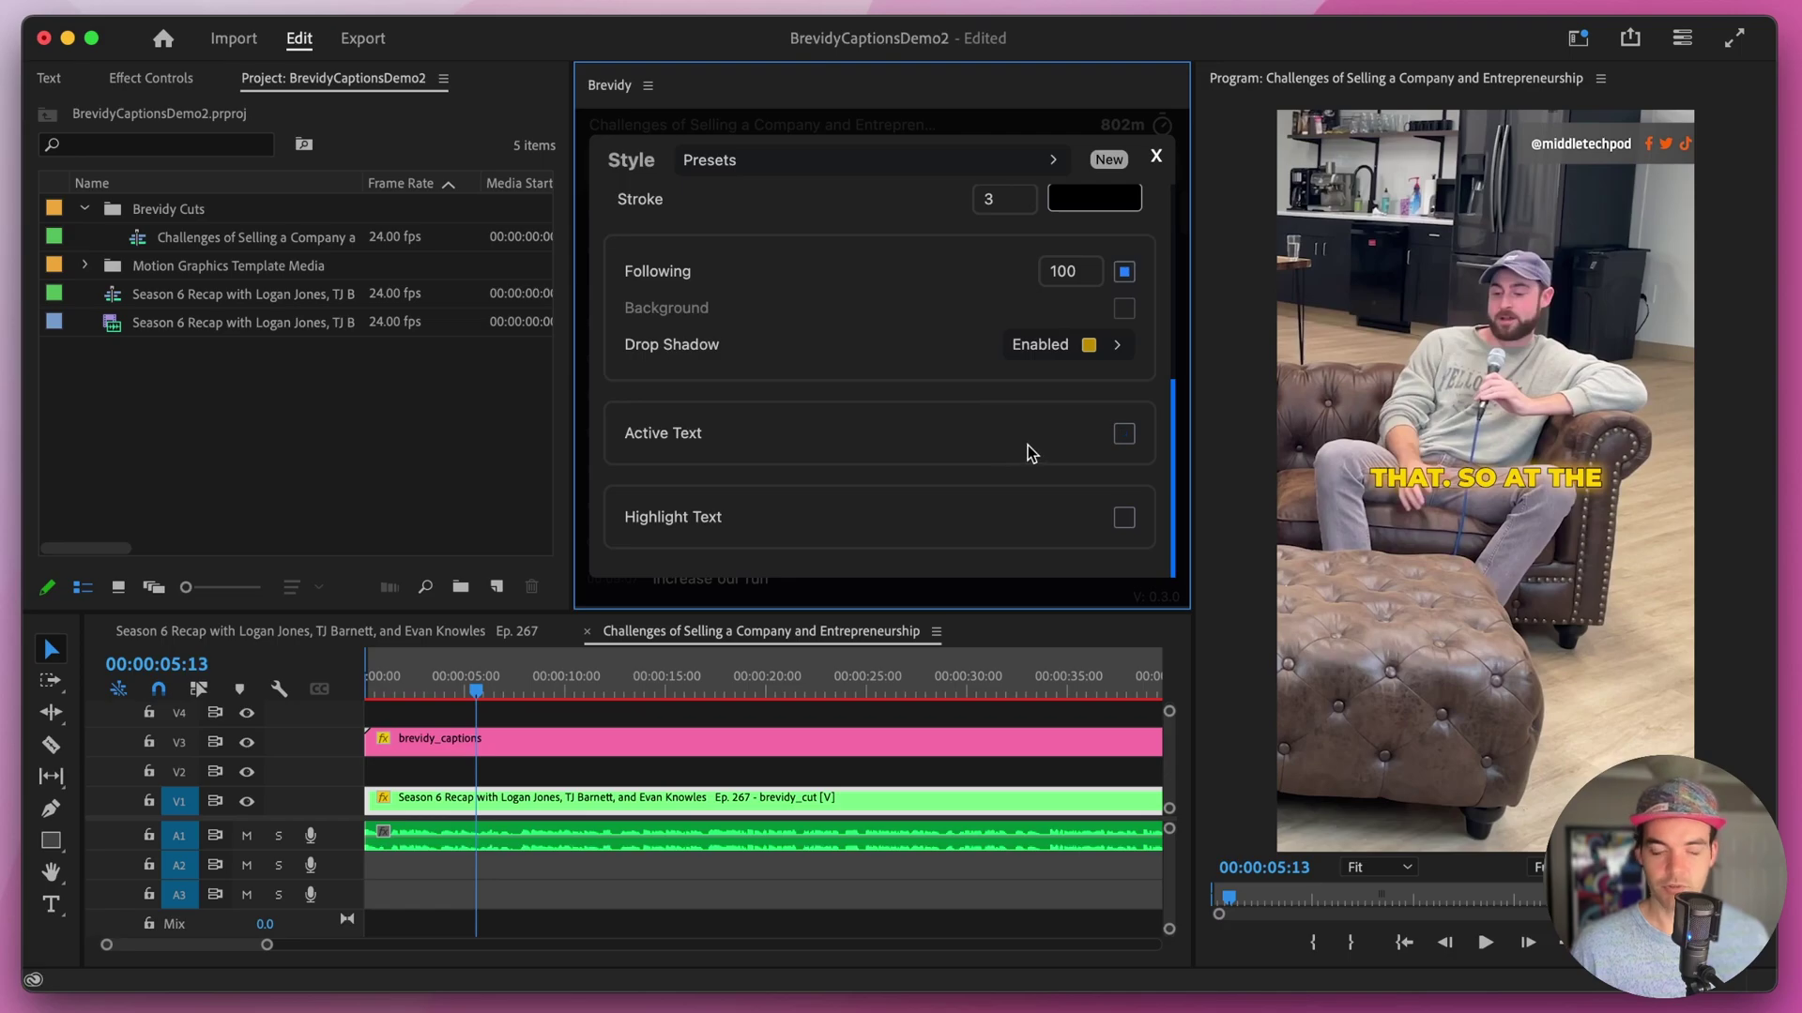
left_click(814, 530)
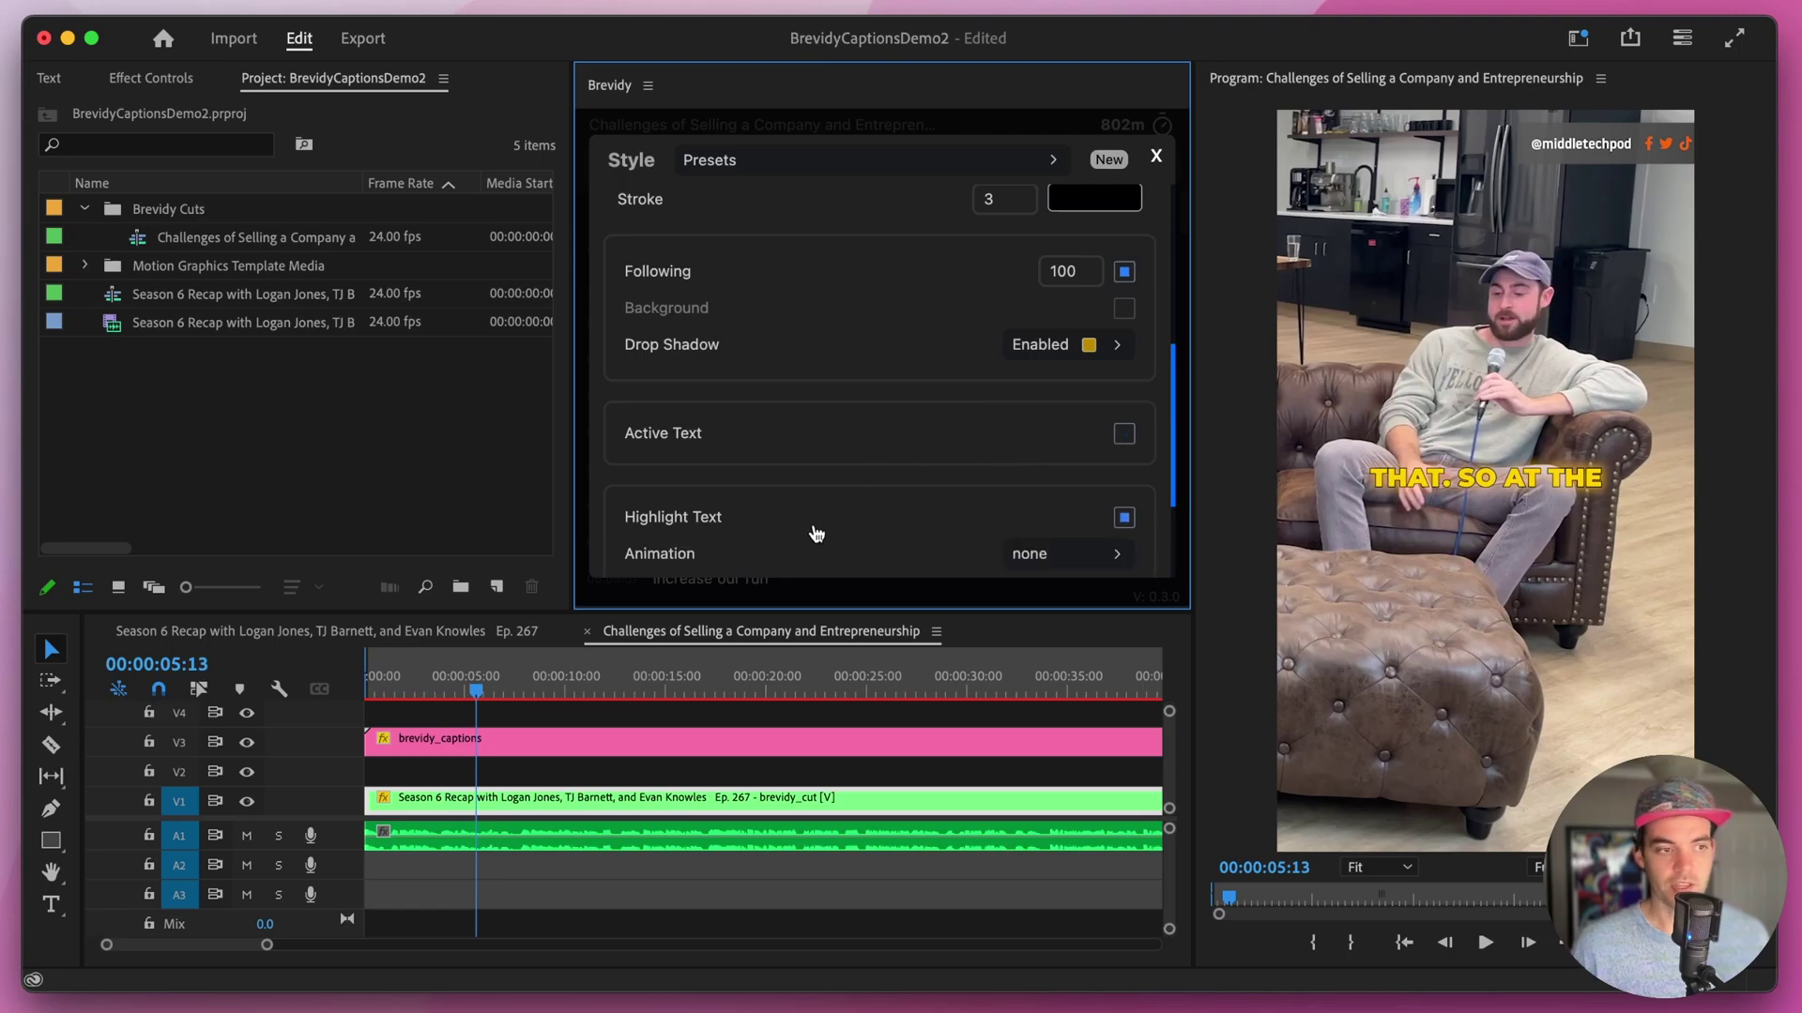
scroll(881, 330, "down", 3)
left_click(1086, 555)
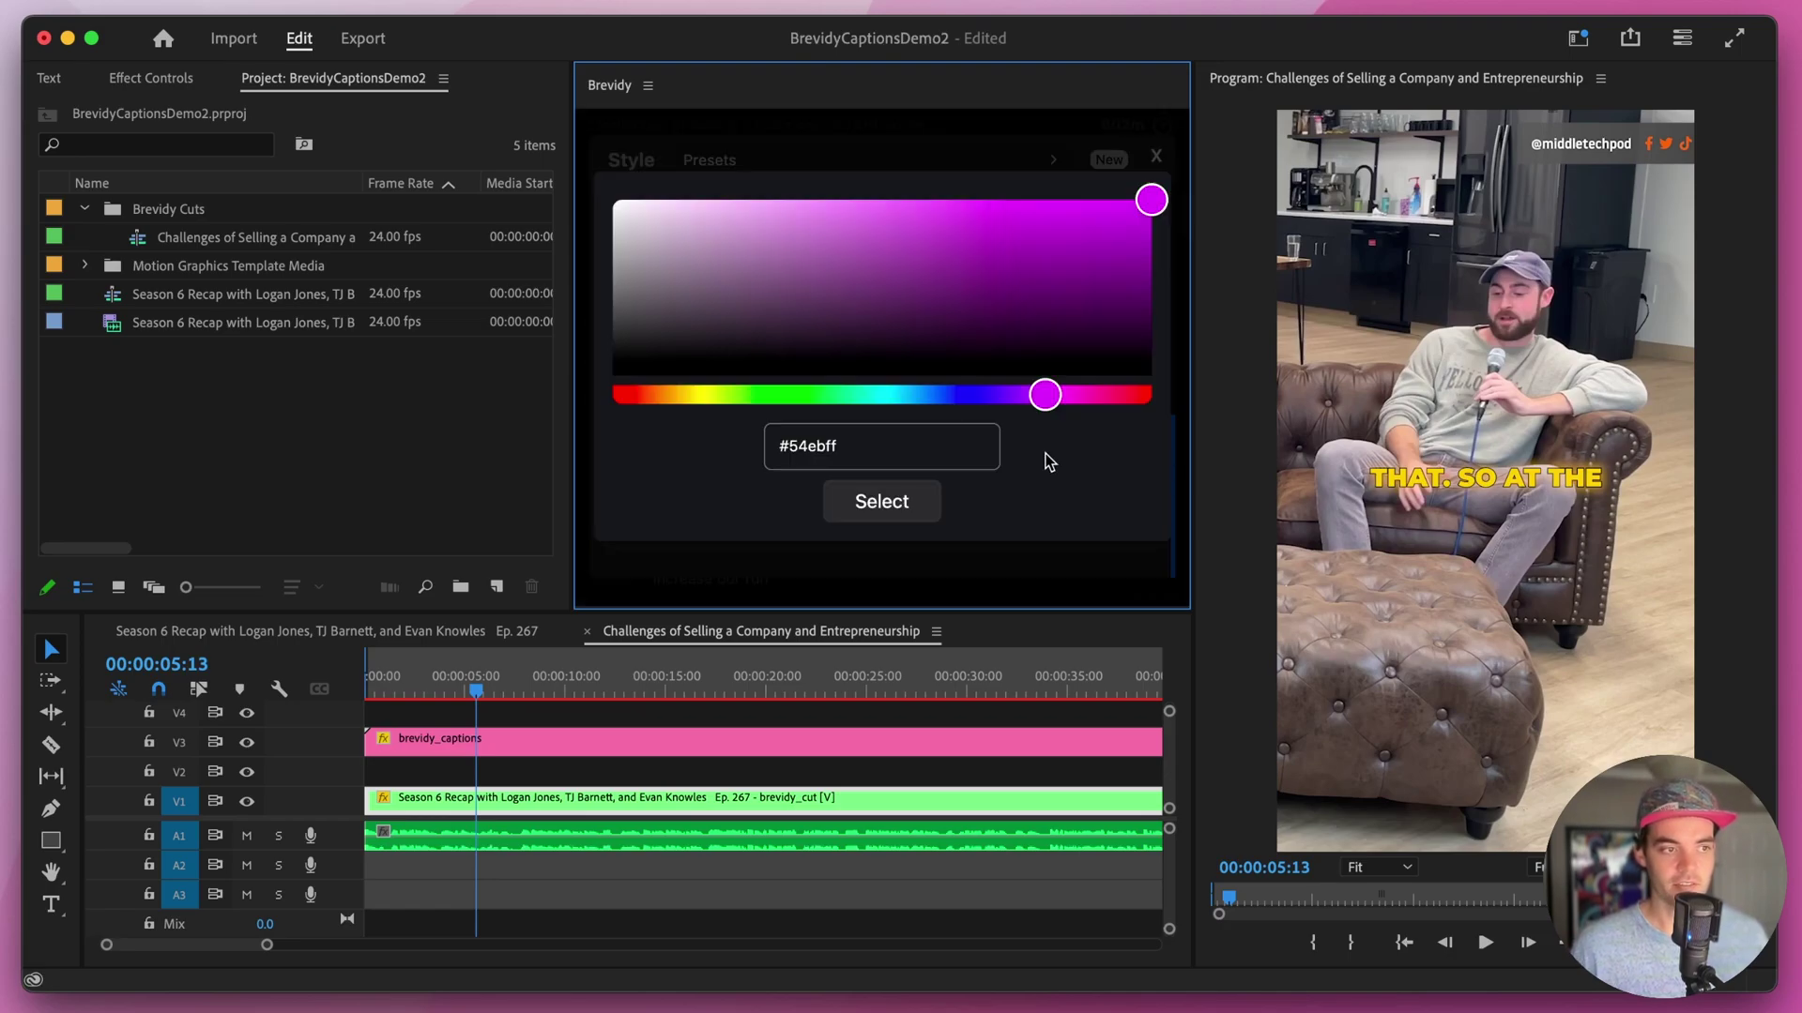
left_click_drag(917, 401, 893, 401)
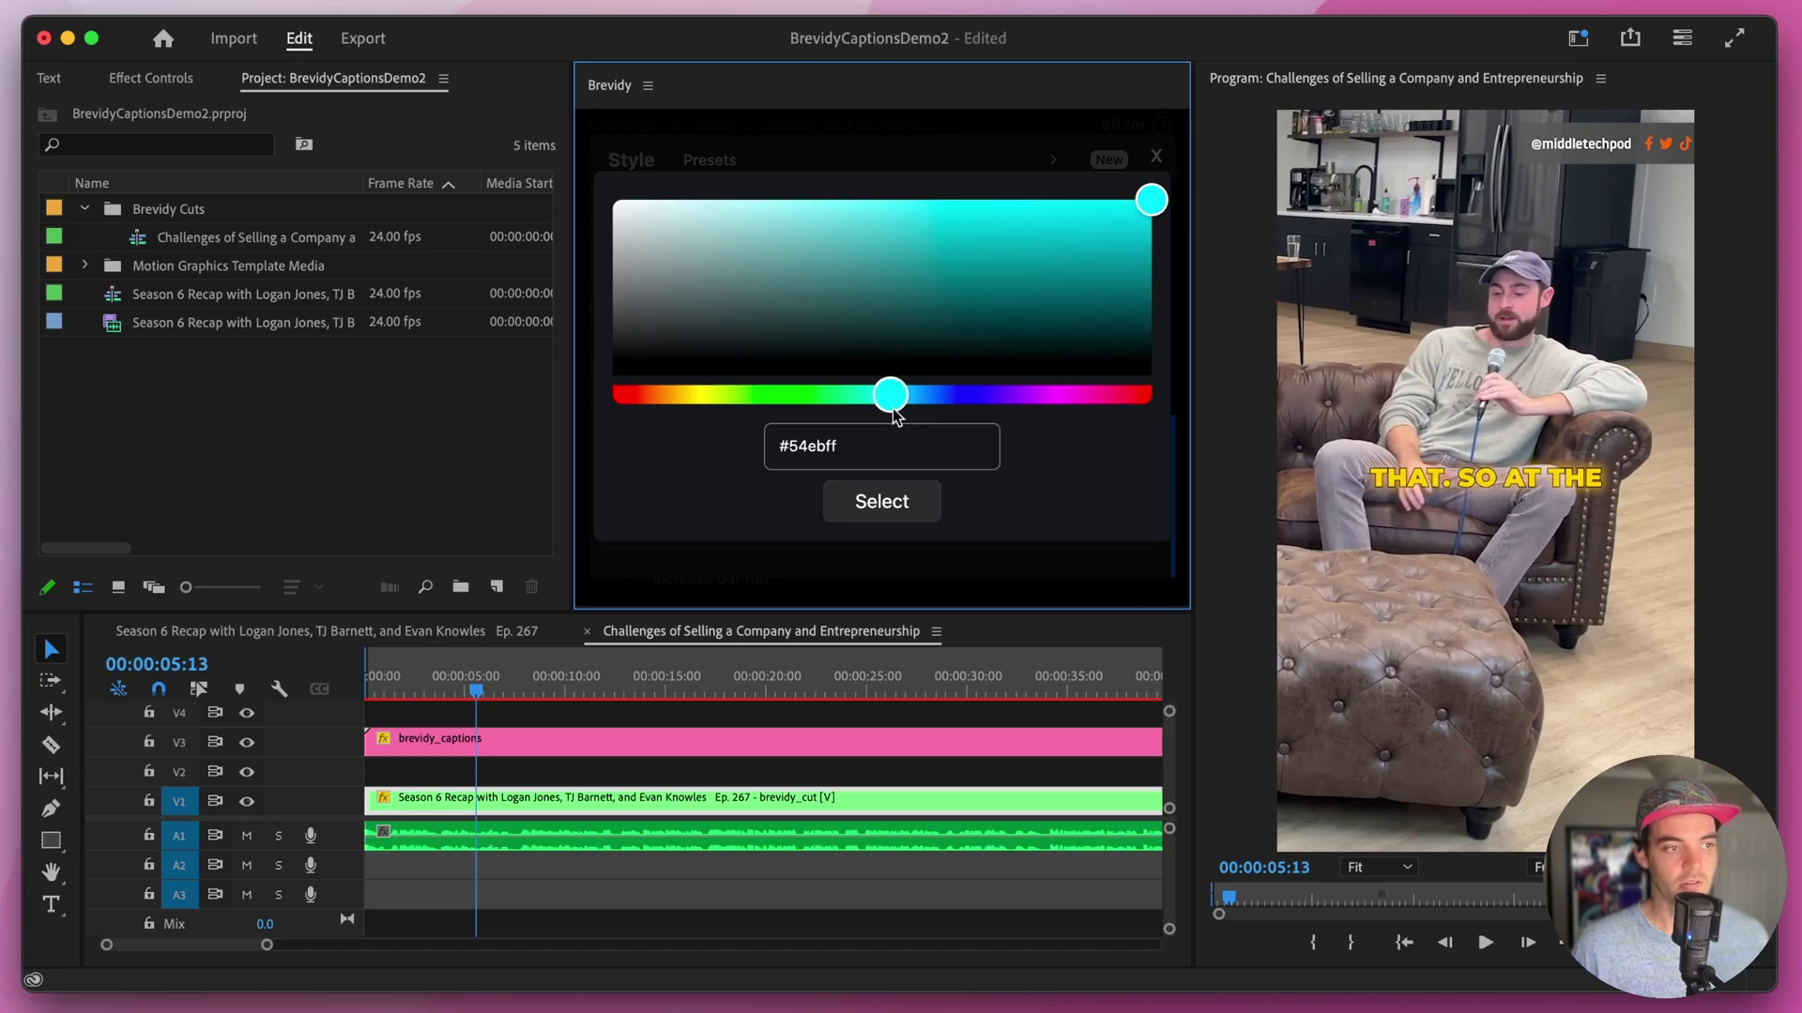
left_click(881, 501)
left_click(1011, 474)
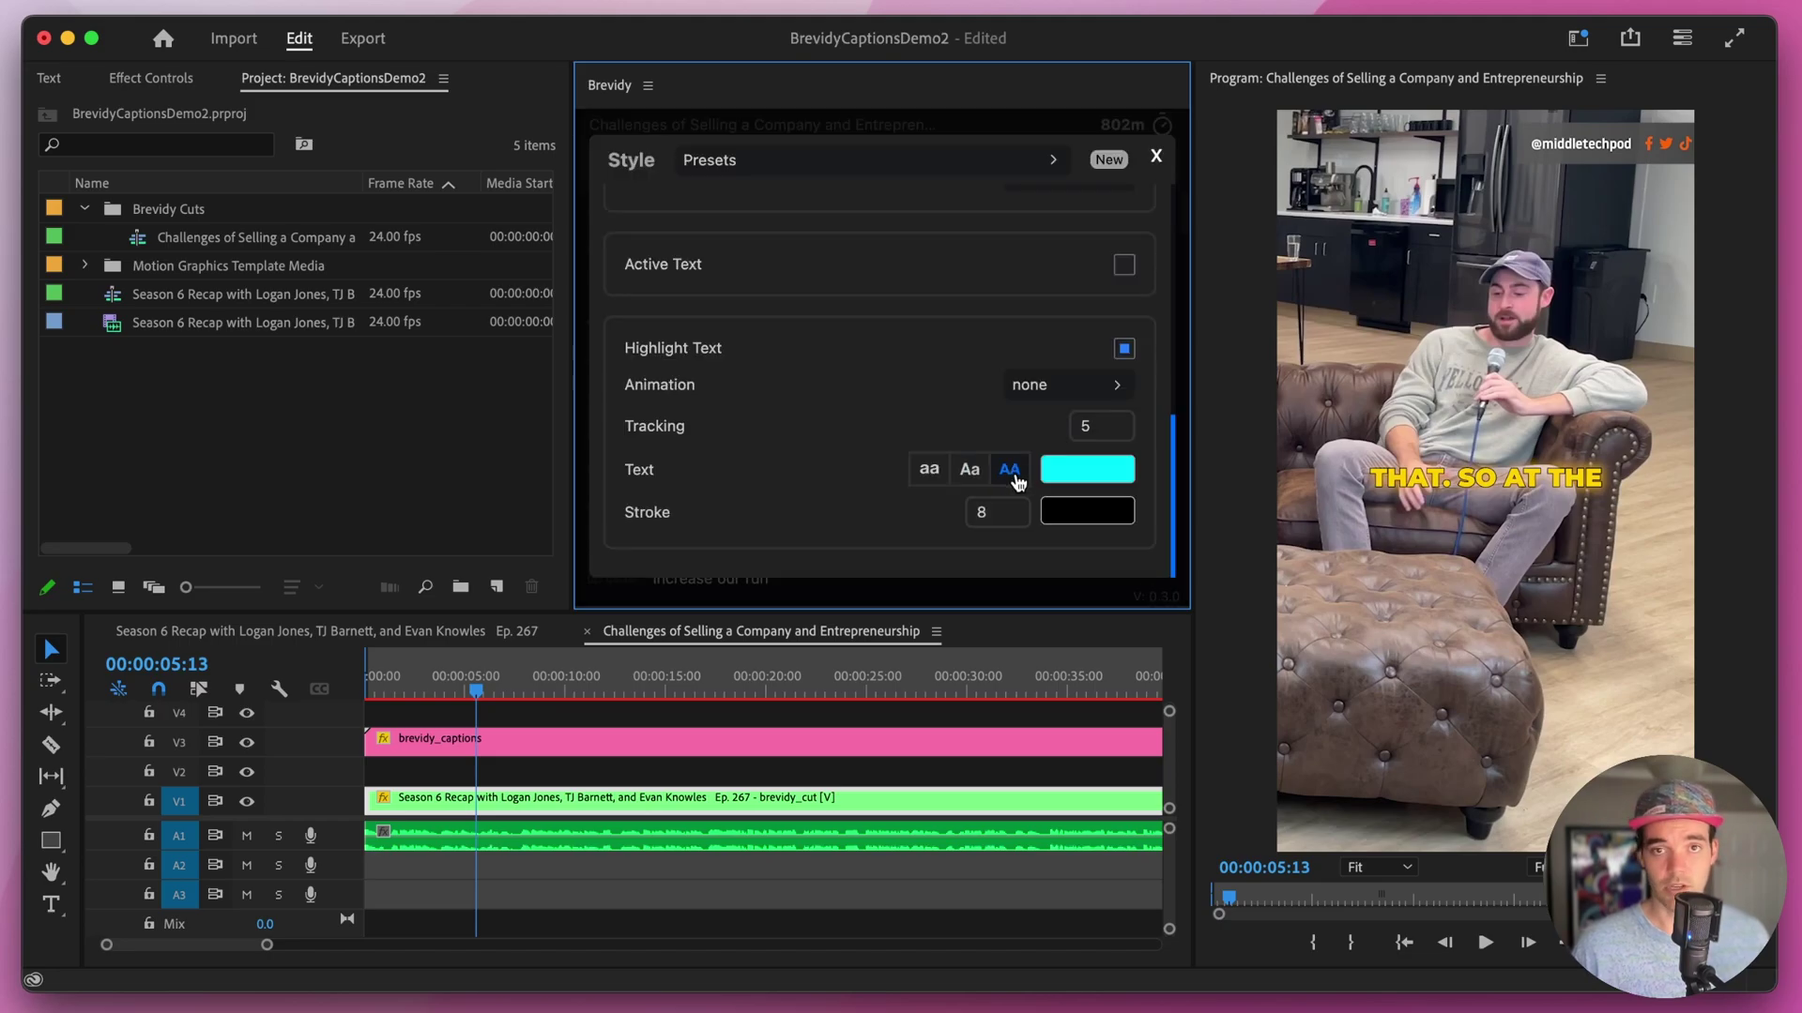
mouse_move(876, 519)
left_mouse_down()
mouse_move(900, 511)
mouse_move(885, 511)
left_mouse_up()
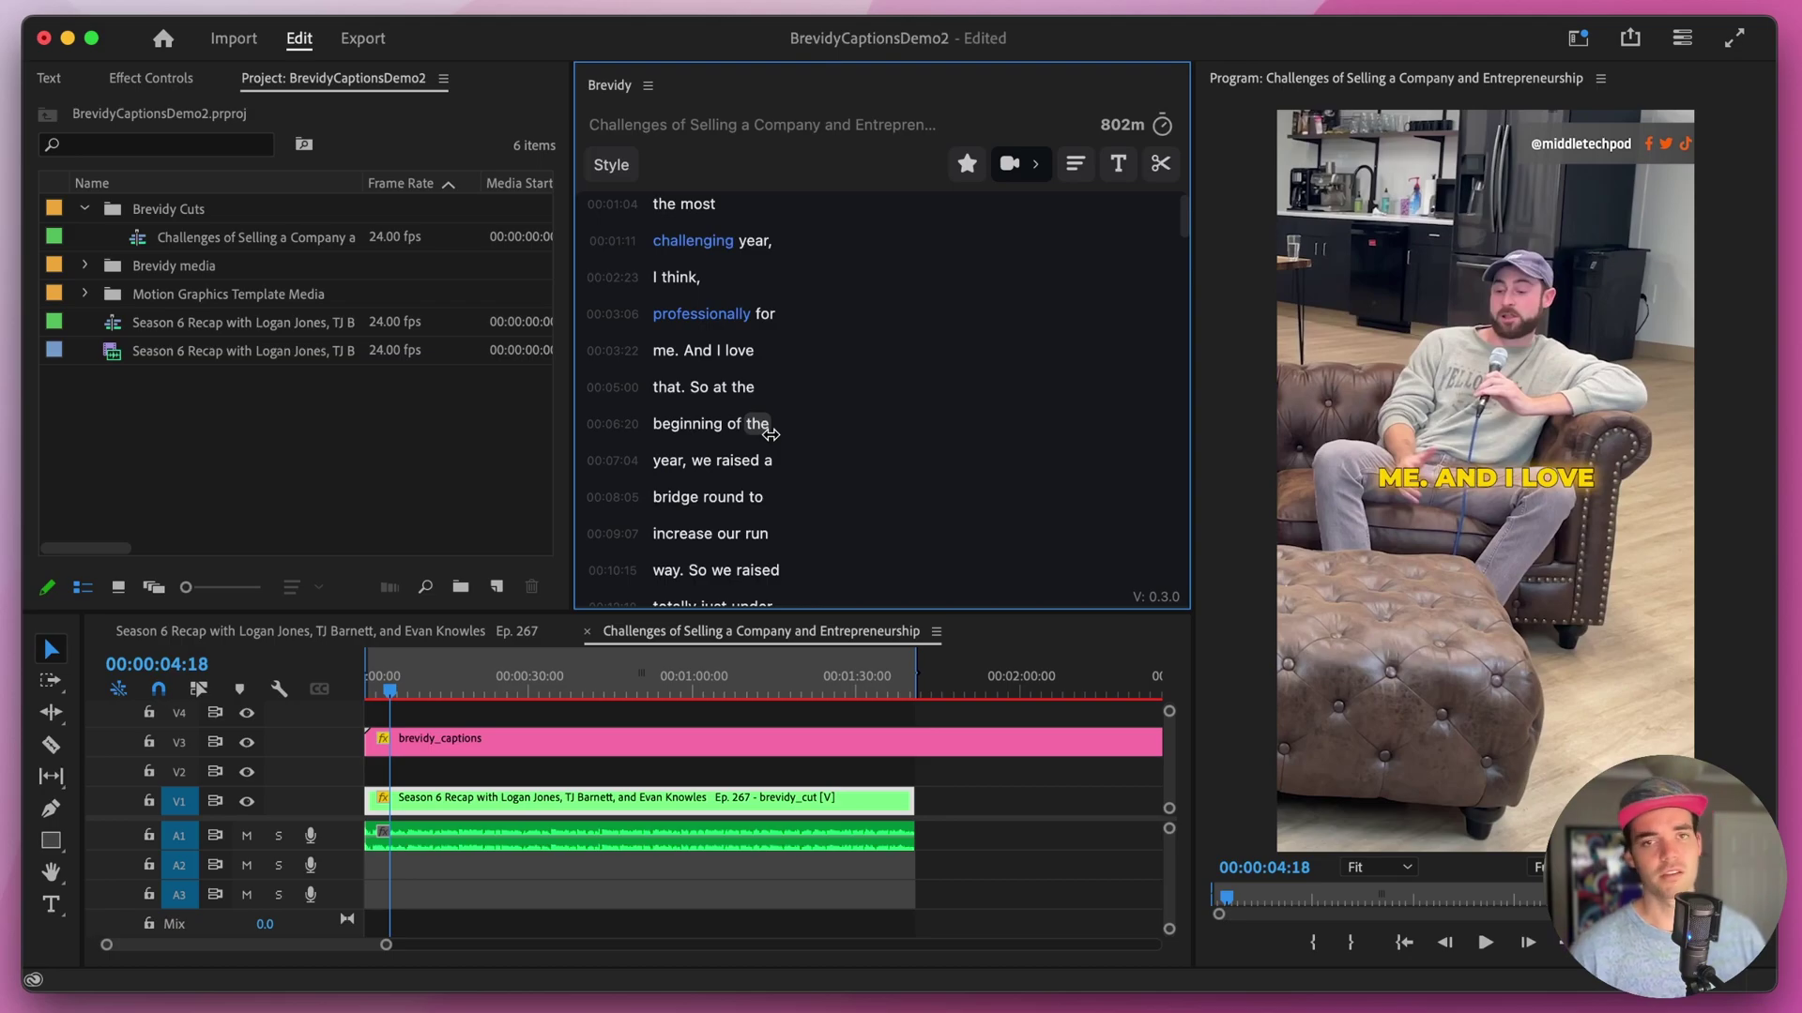
- Generate AI emoji suggestions for the captions and review them alongside the transcript lines
left_click(1026, 176)
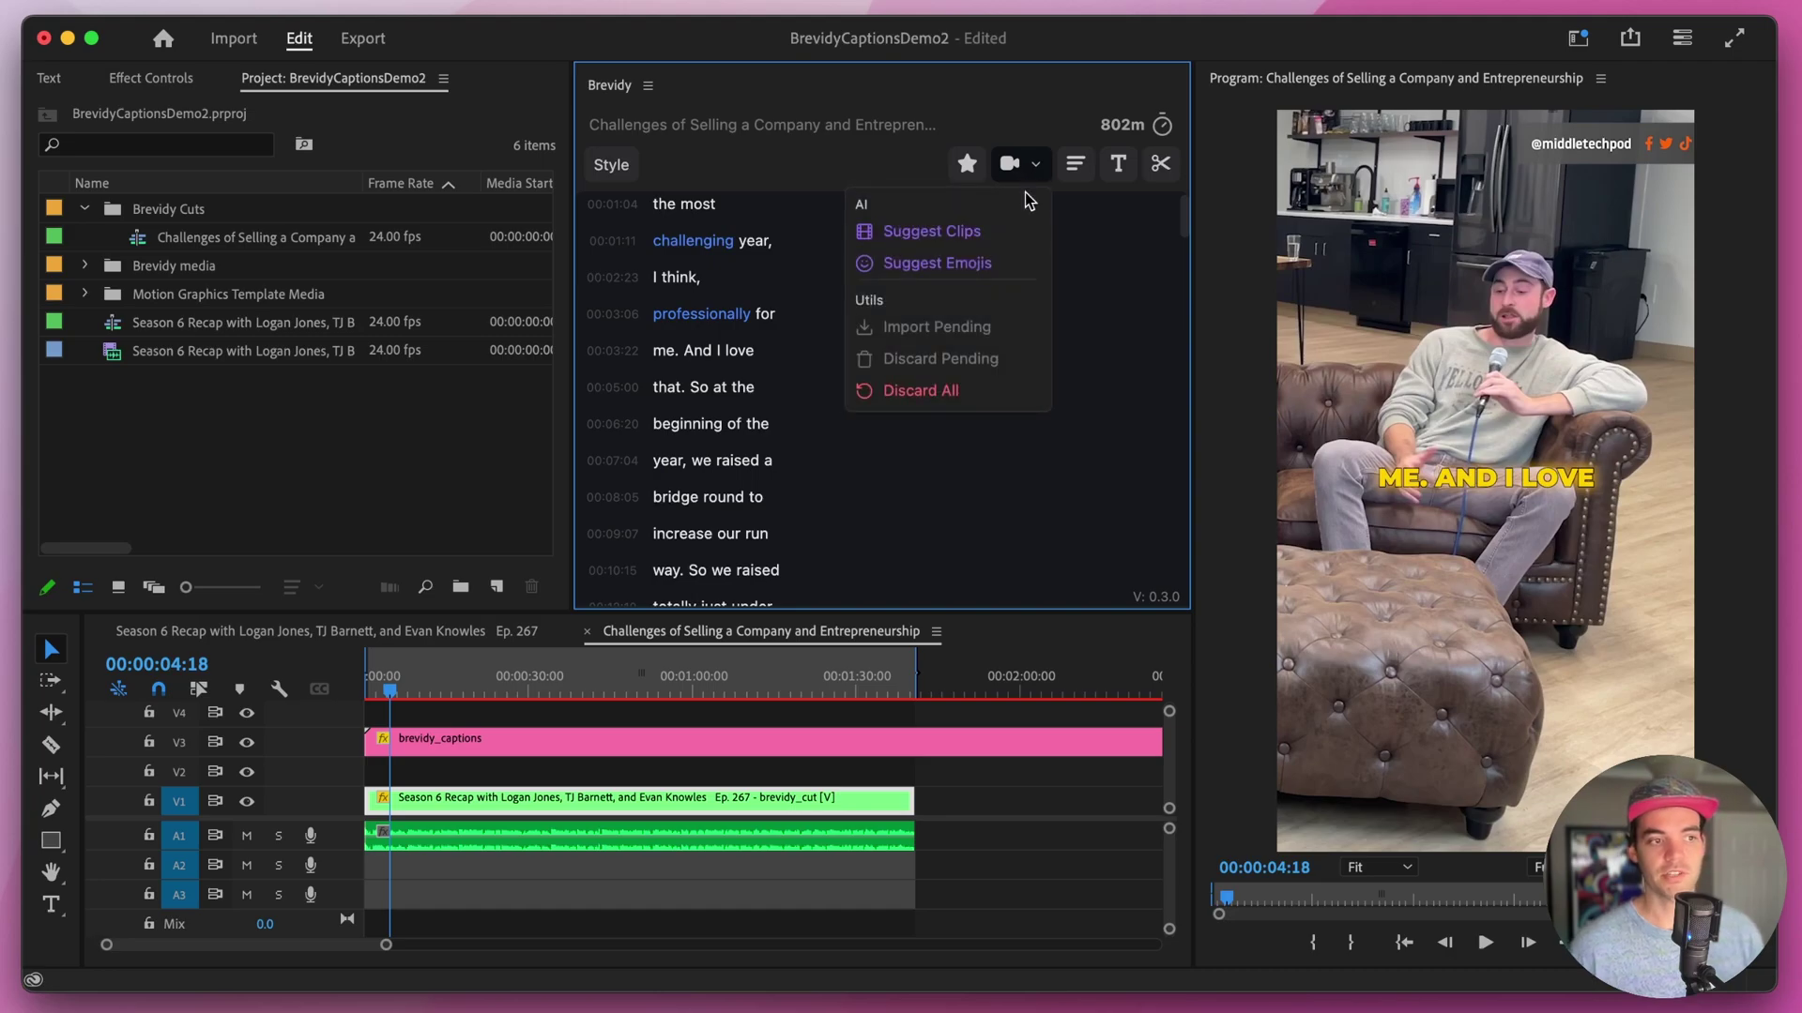
left_click(992, 266)
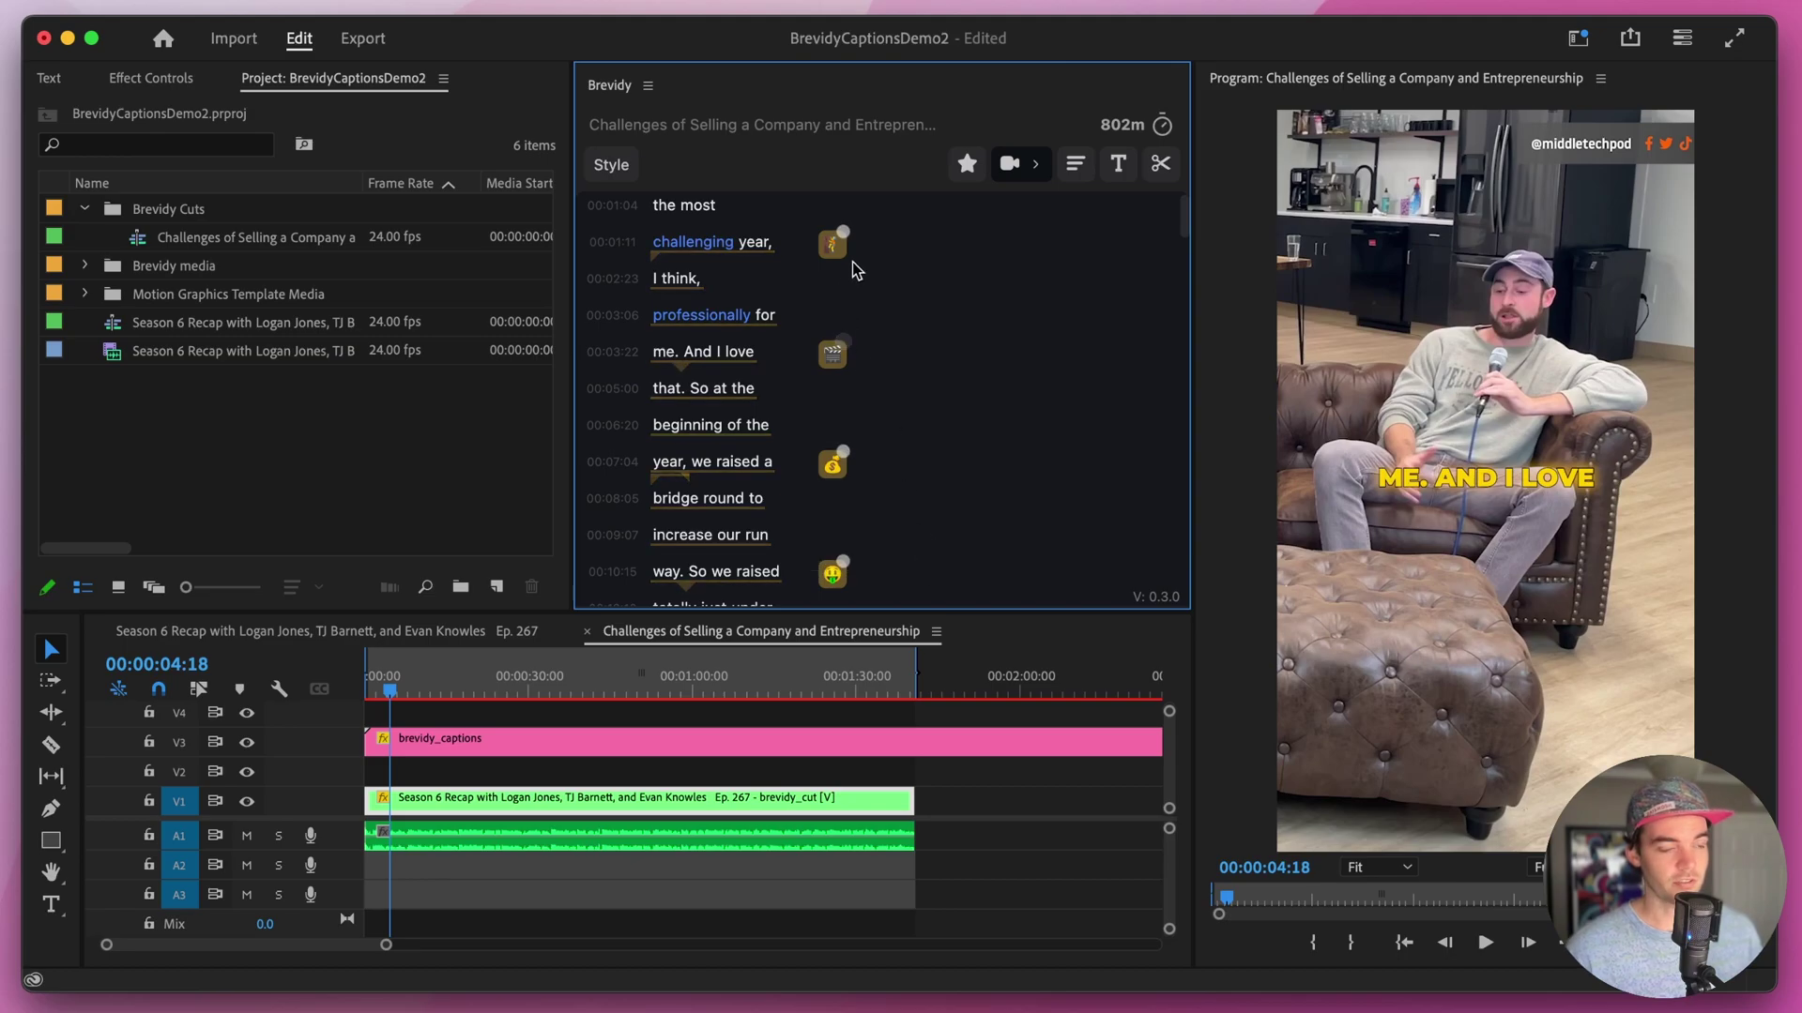
mouse_move(837, 267)
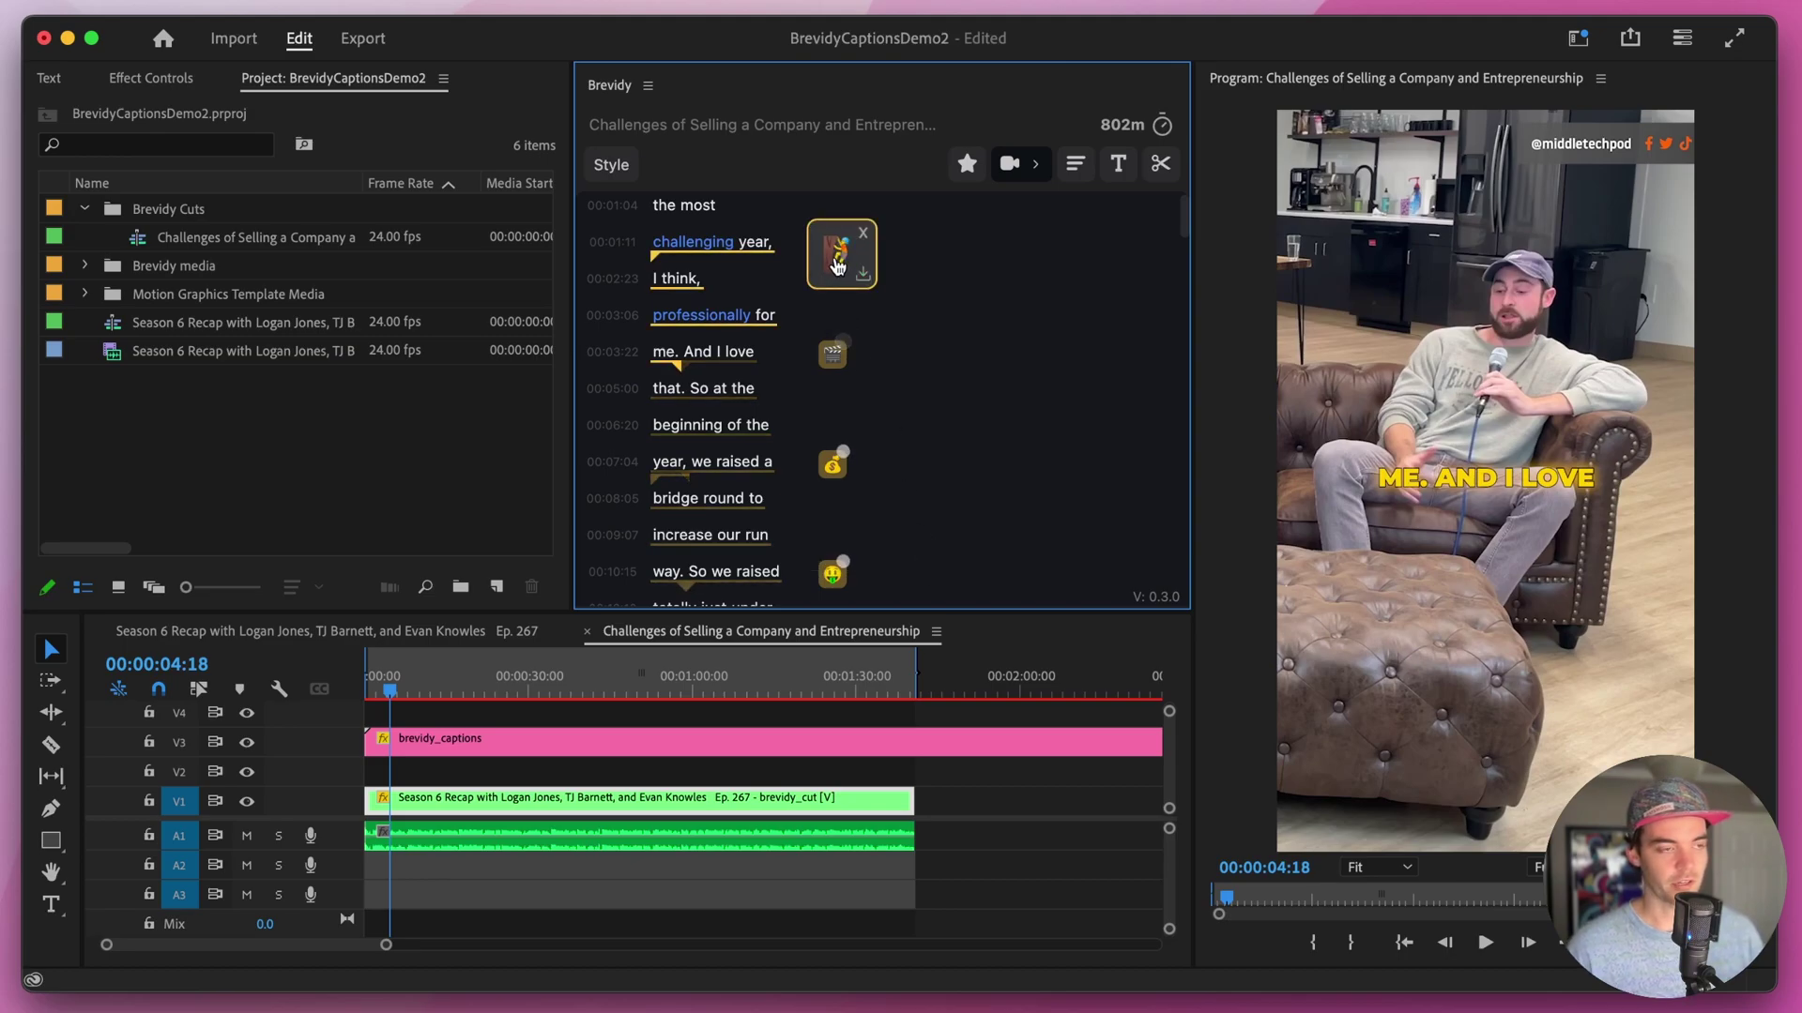
scroll(805, 424, "down", 2)
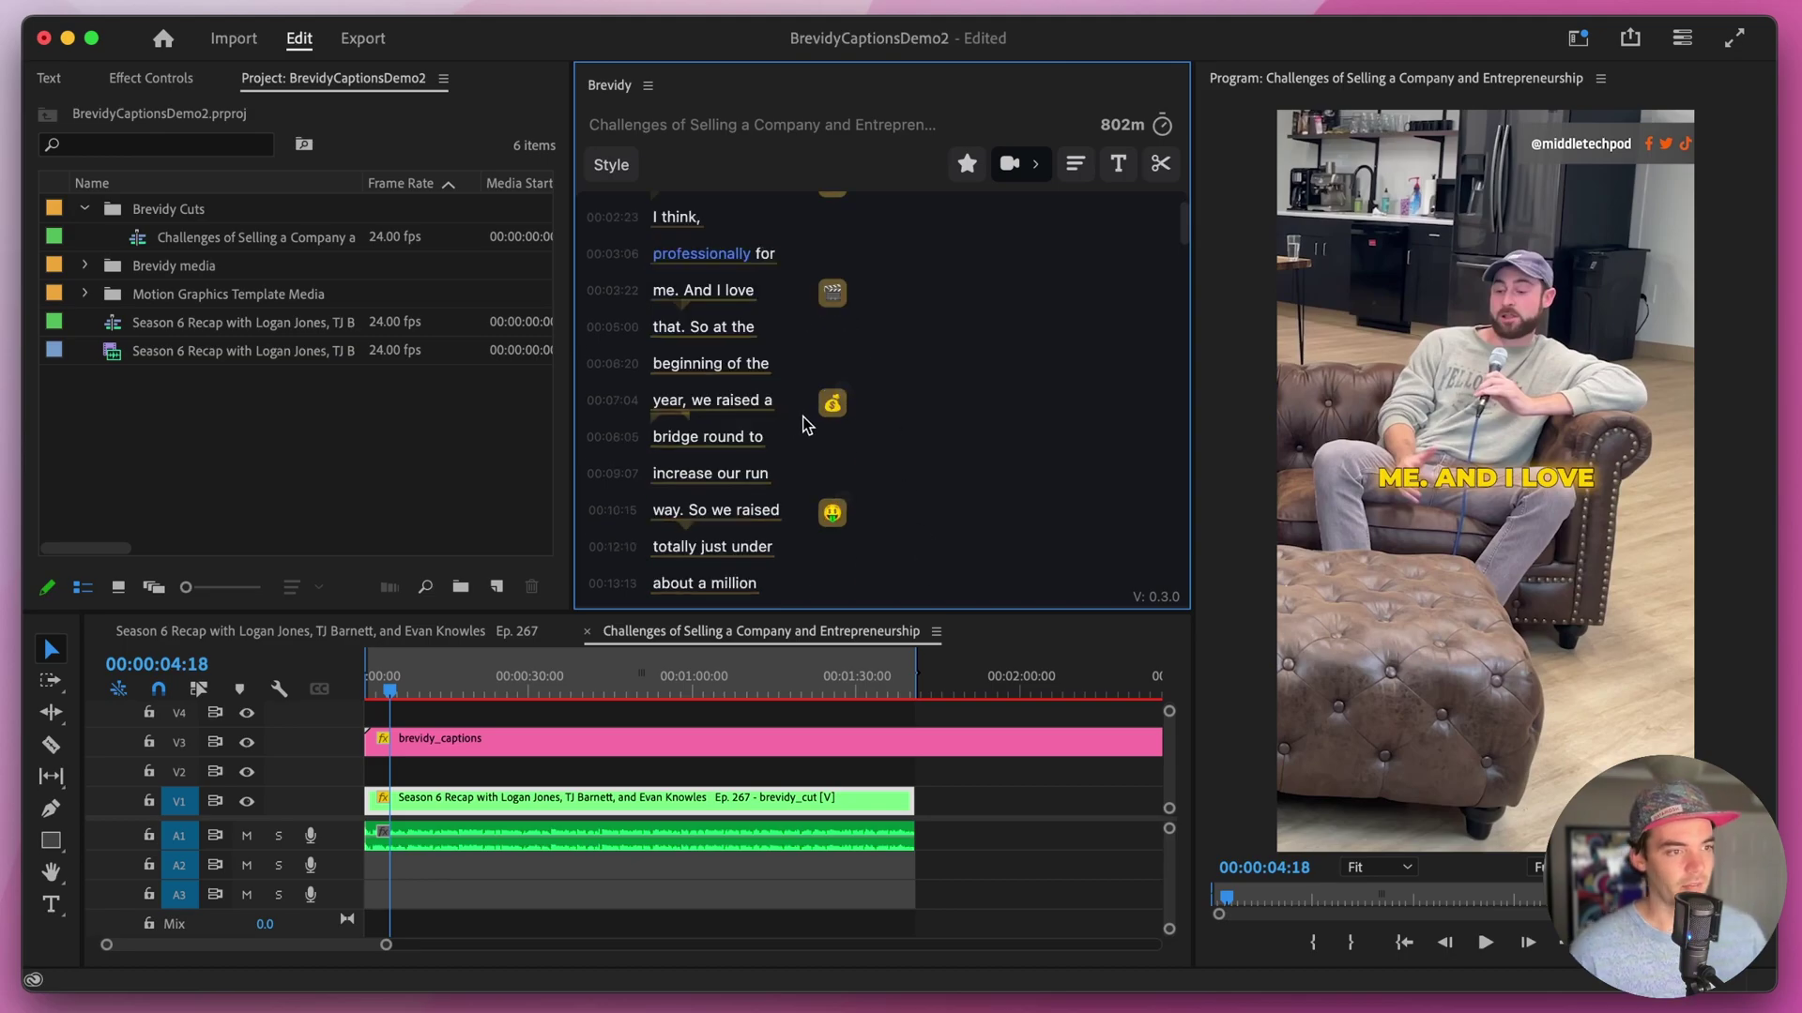
mouse_move(838, 420)
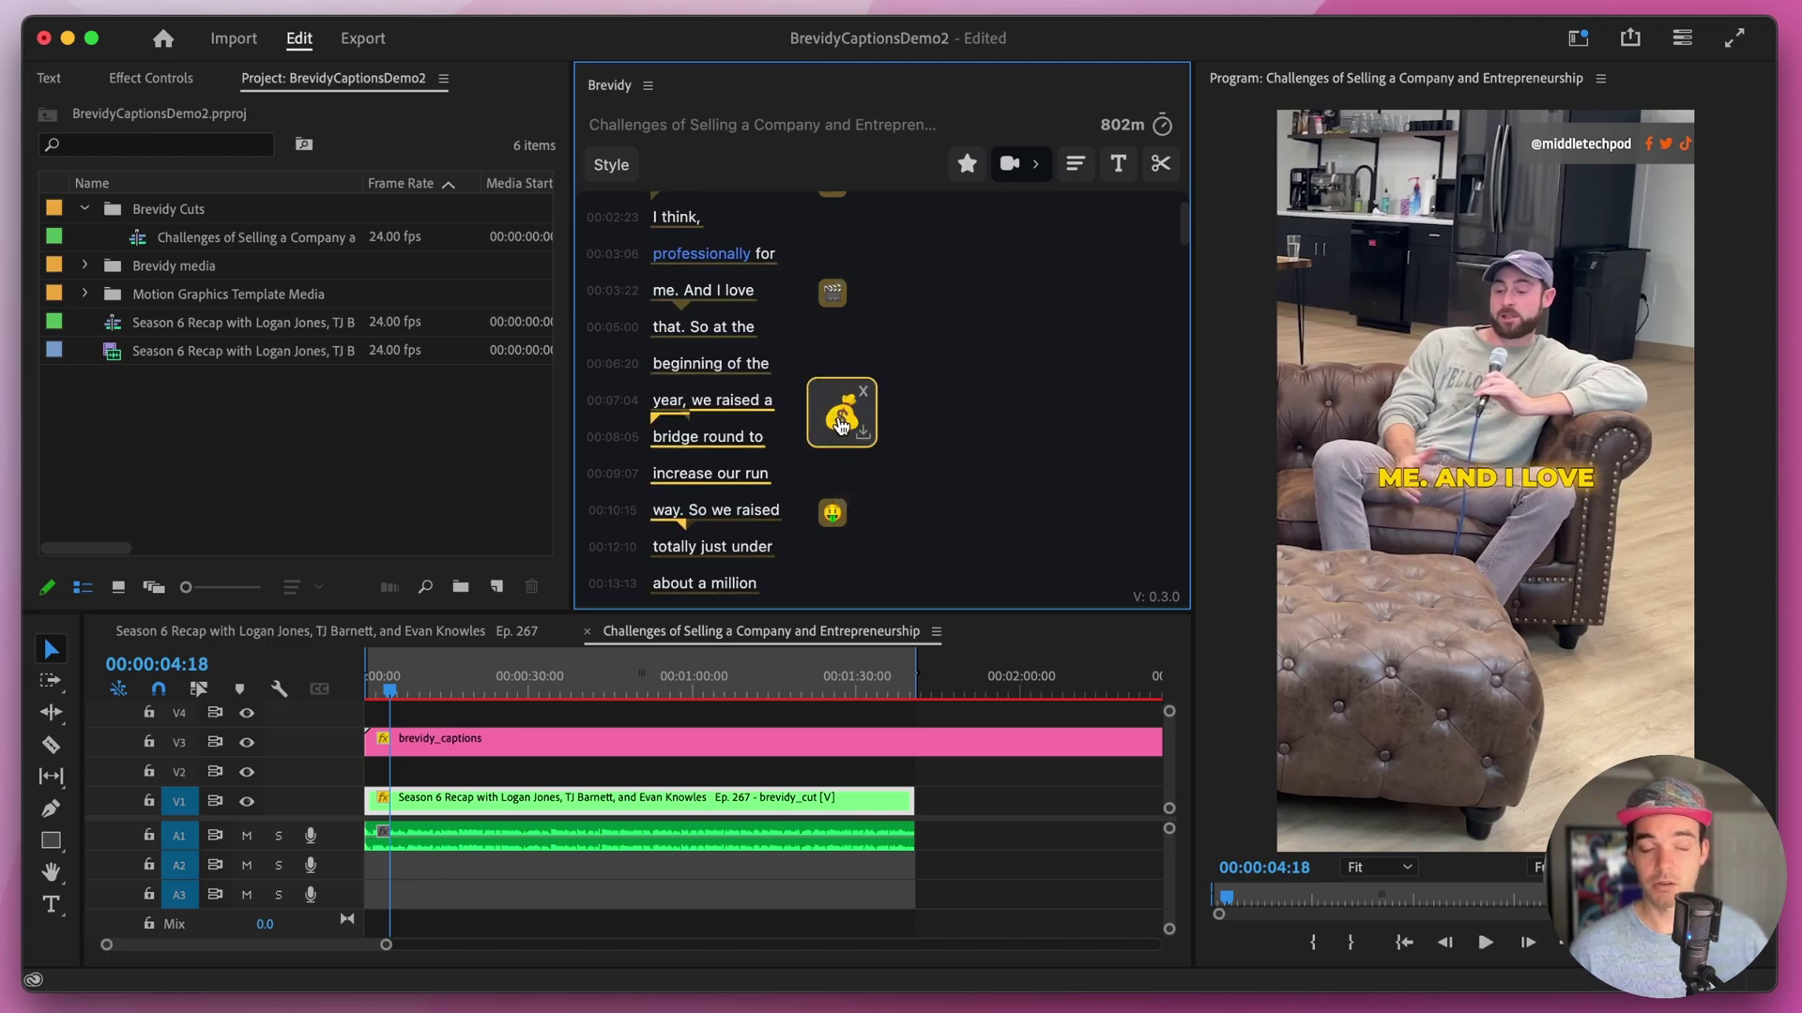
scroll(840, 424, "down", 2)
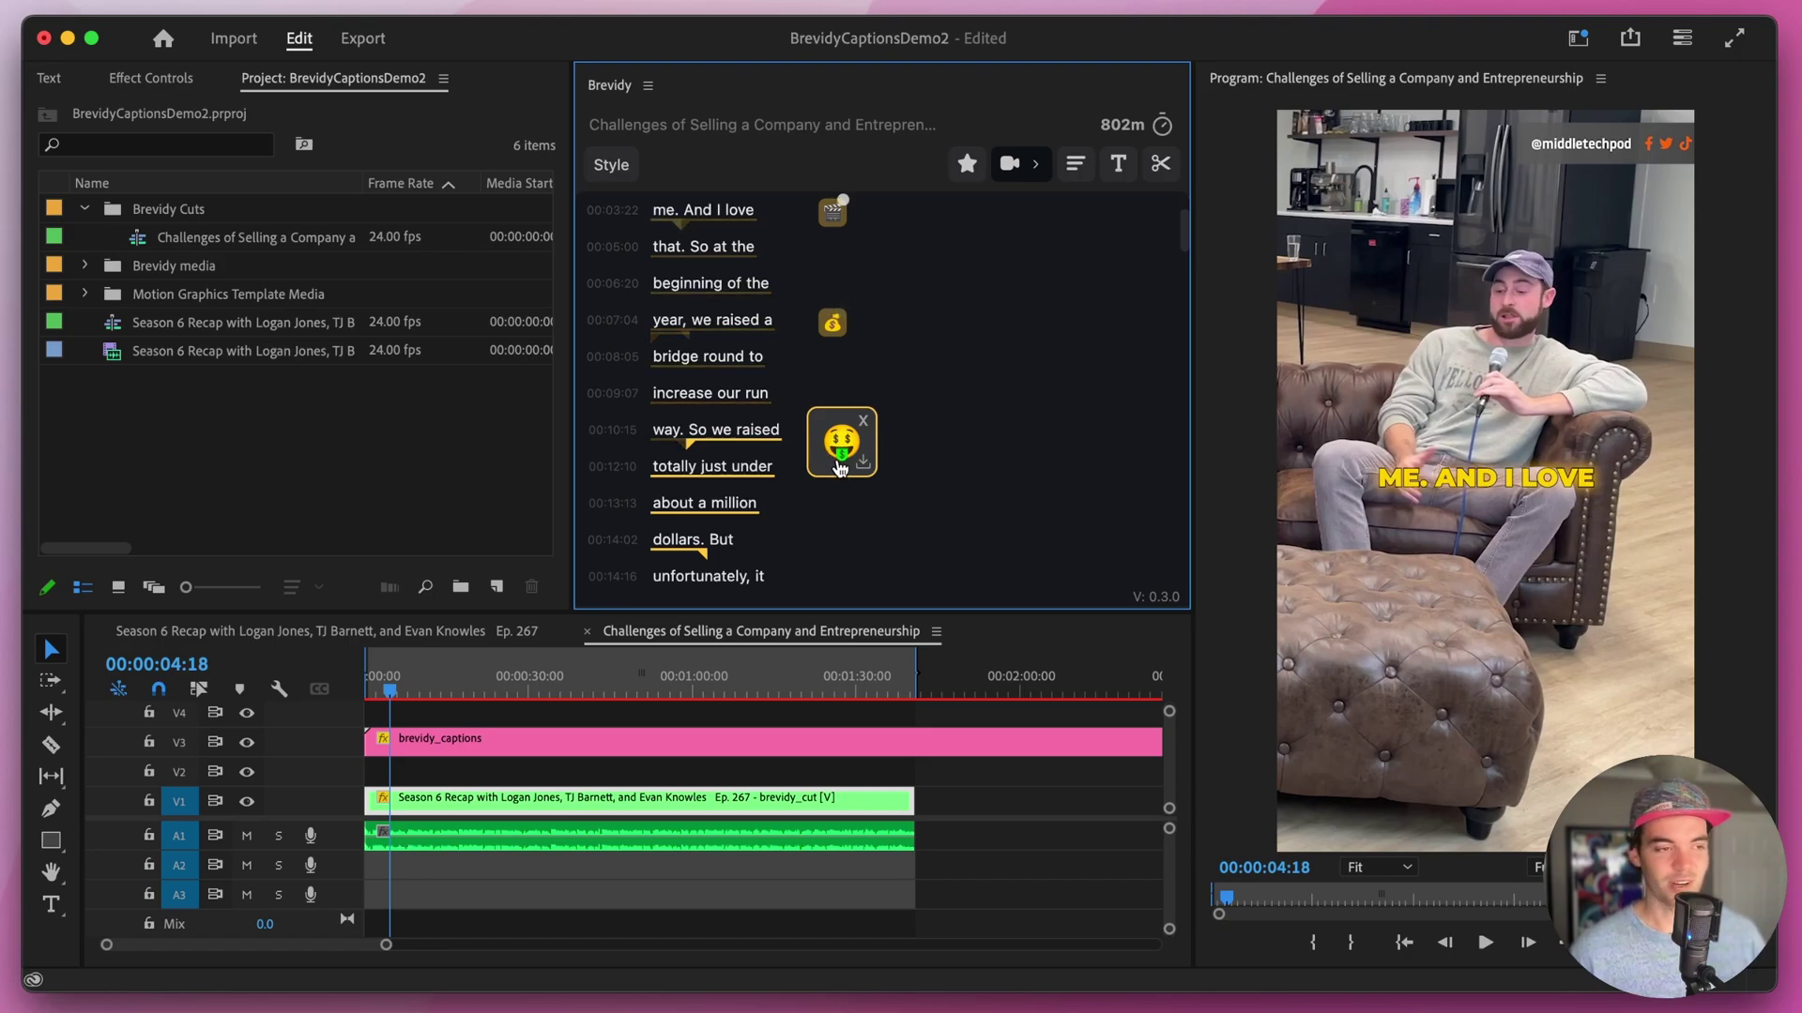
scroll(888, 413, "down", 6)
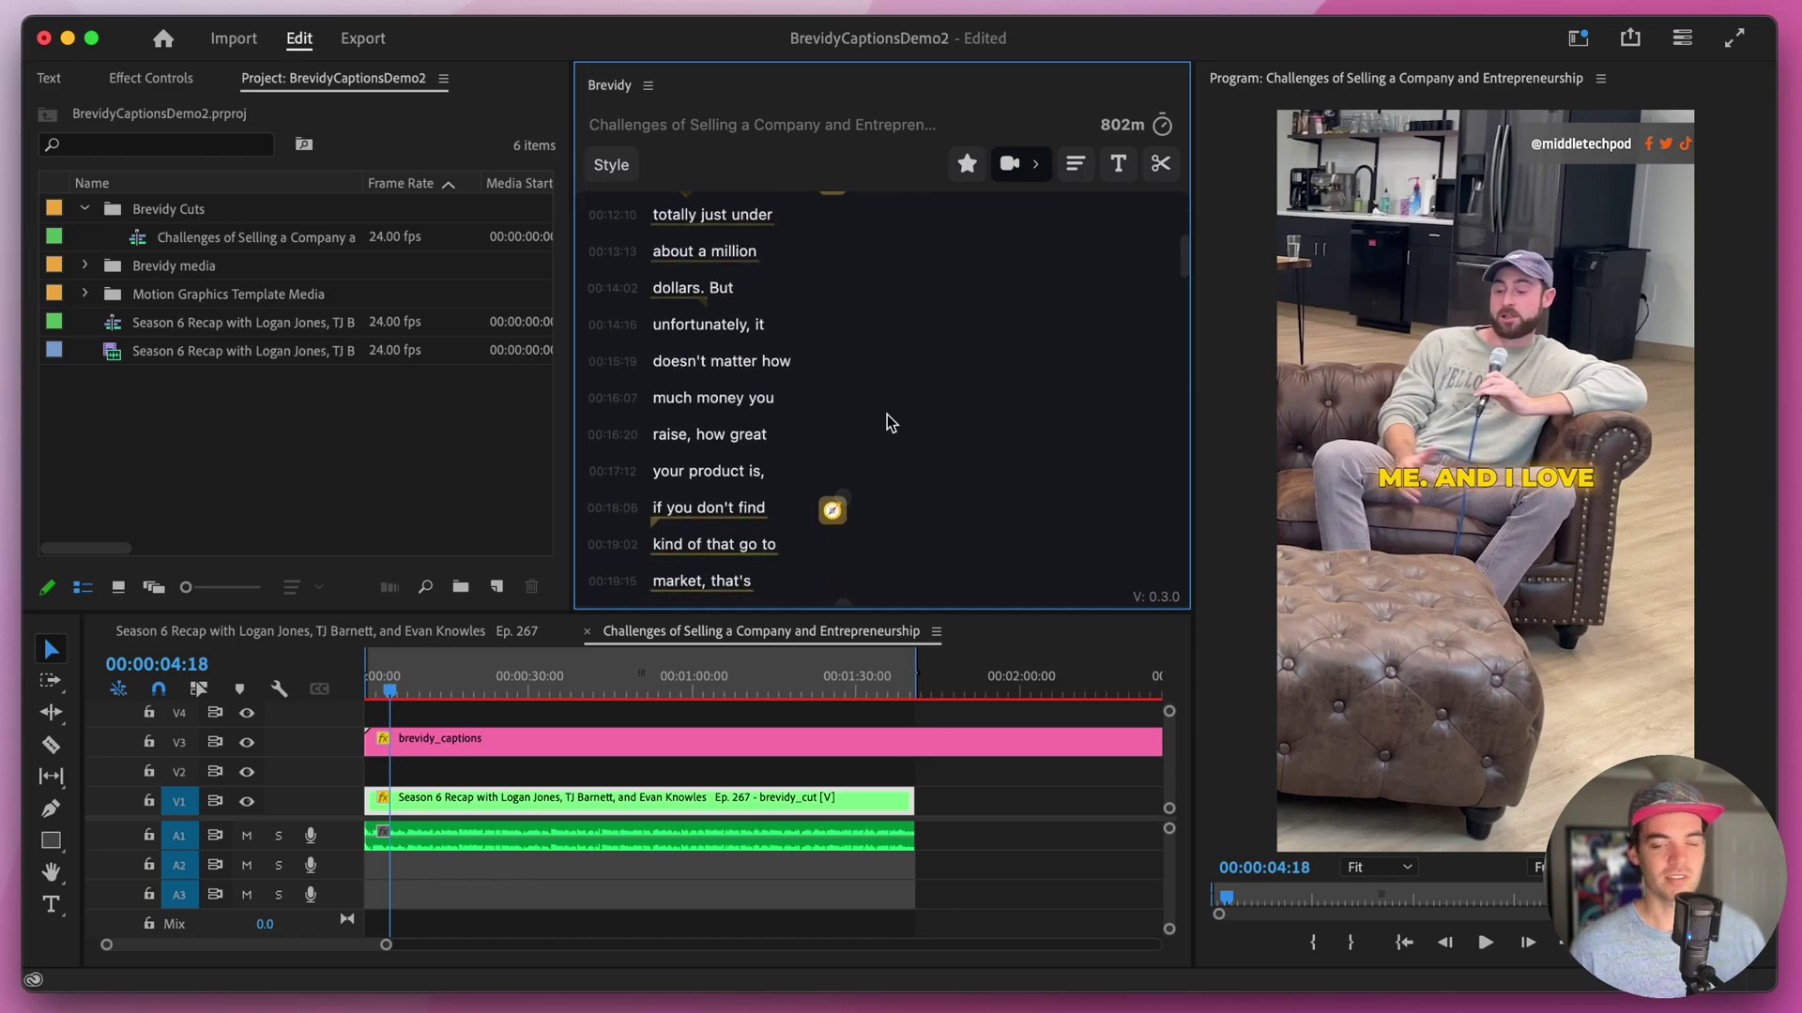
scroll(887, 416, "down", 1)
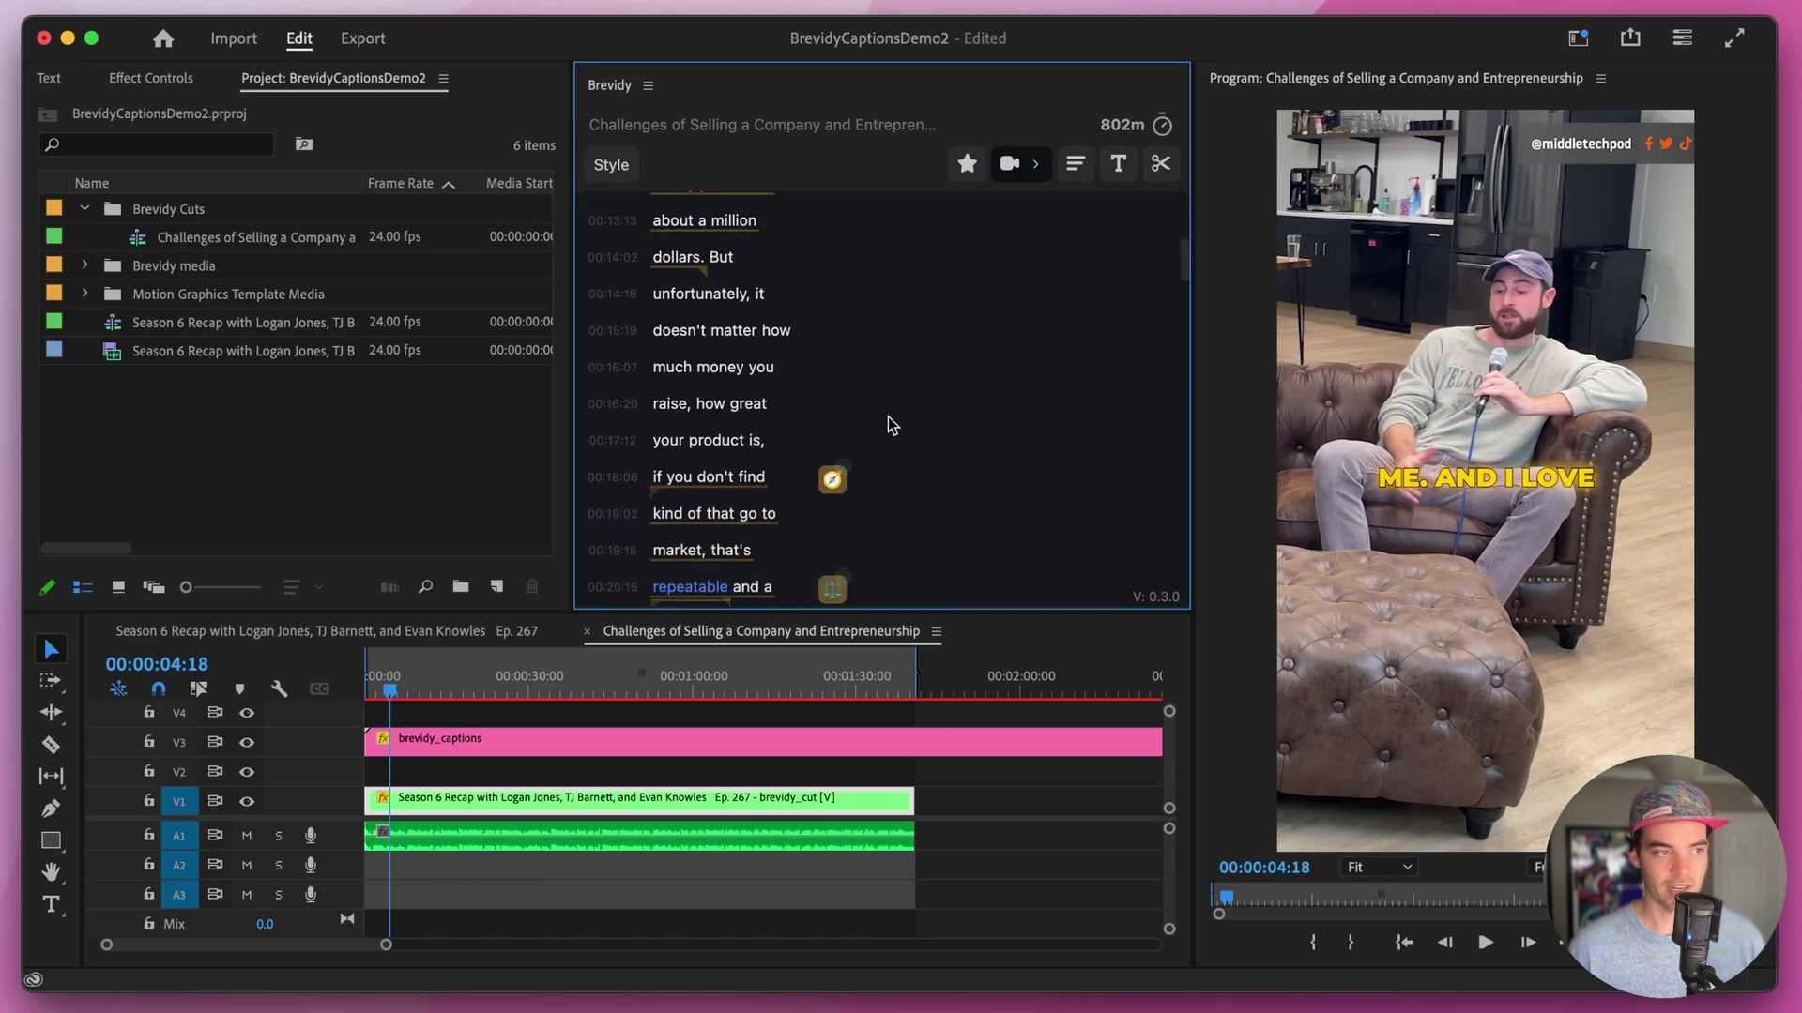
- Go to the "year, we raised a" caption and import its suggested money bag emoji into the sequence
scroll(888, 416, "up", 6)
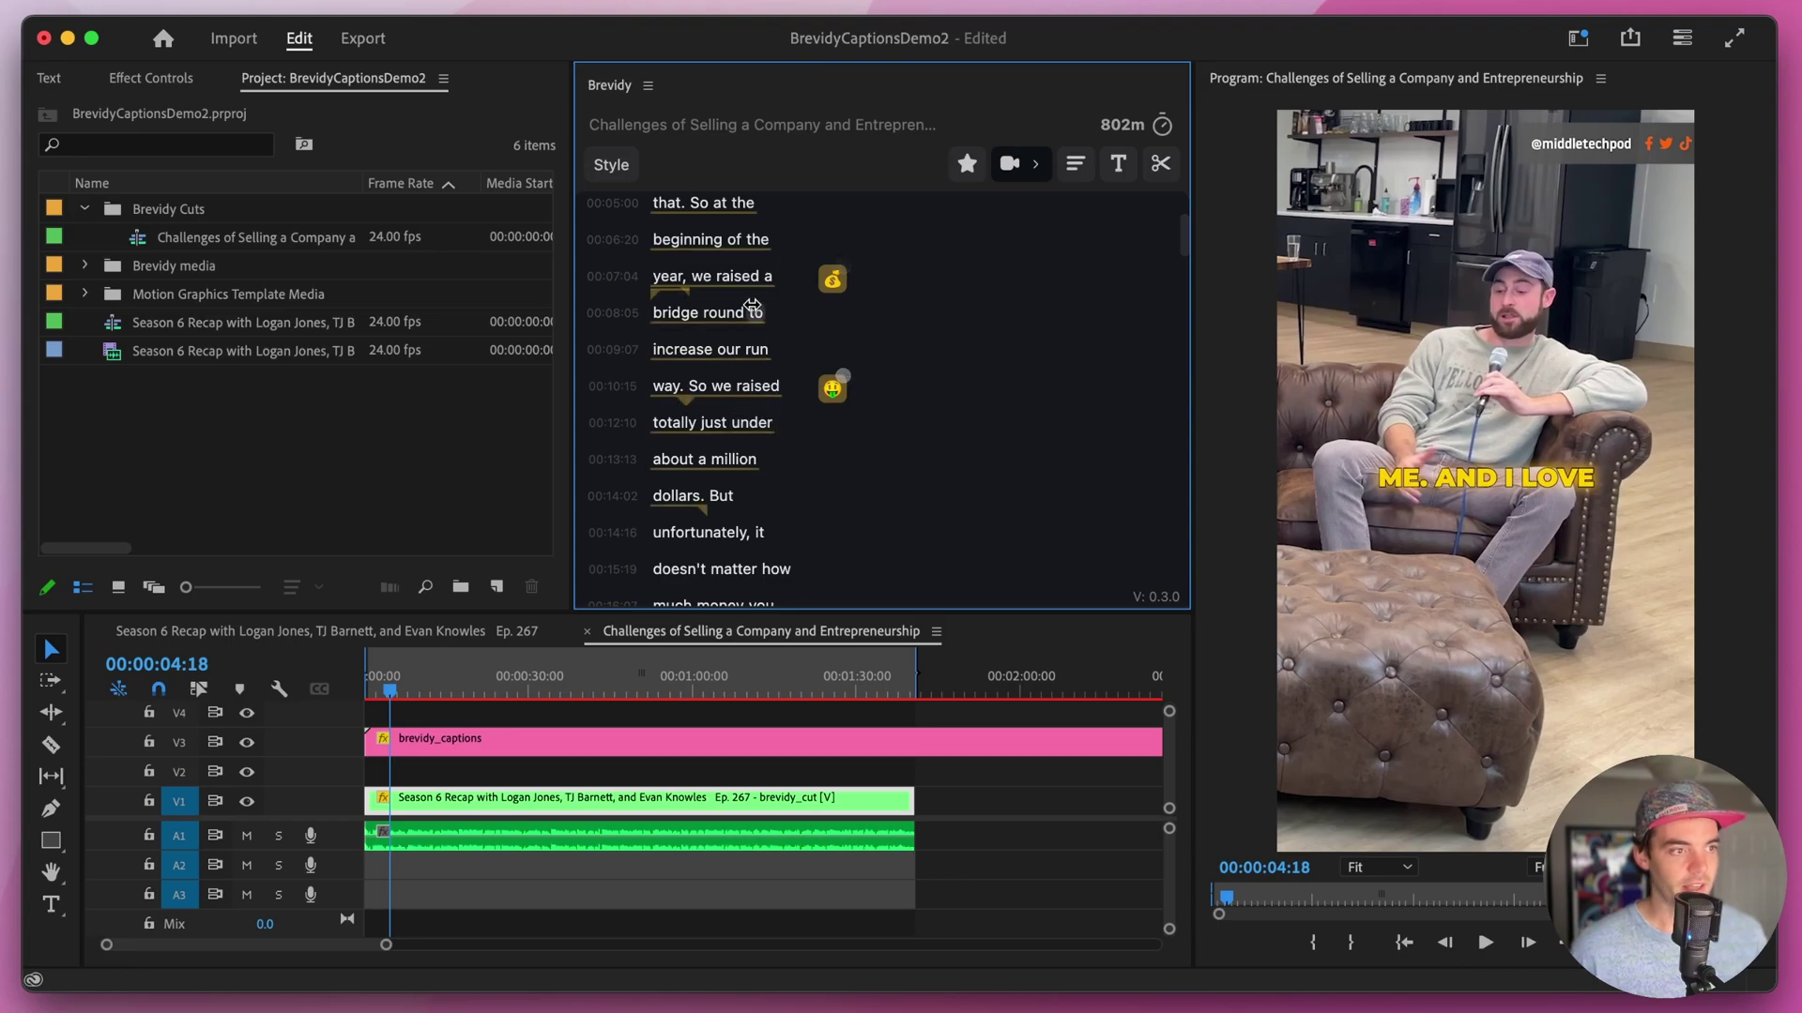
left_click(660, 283)
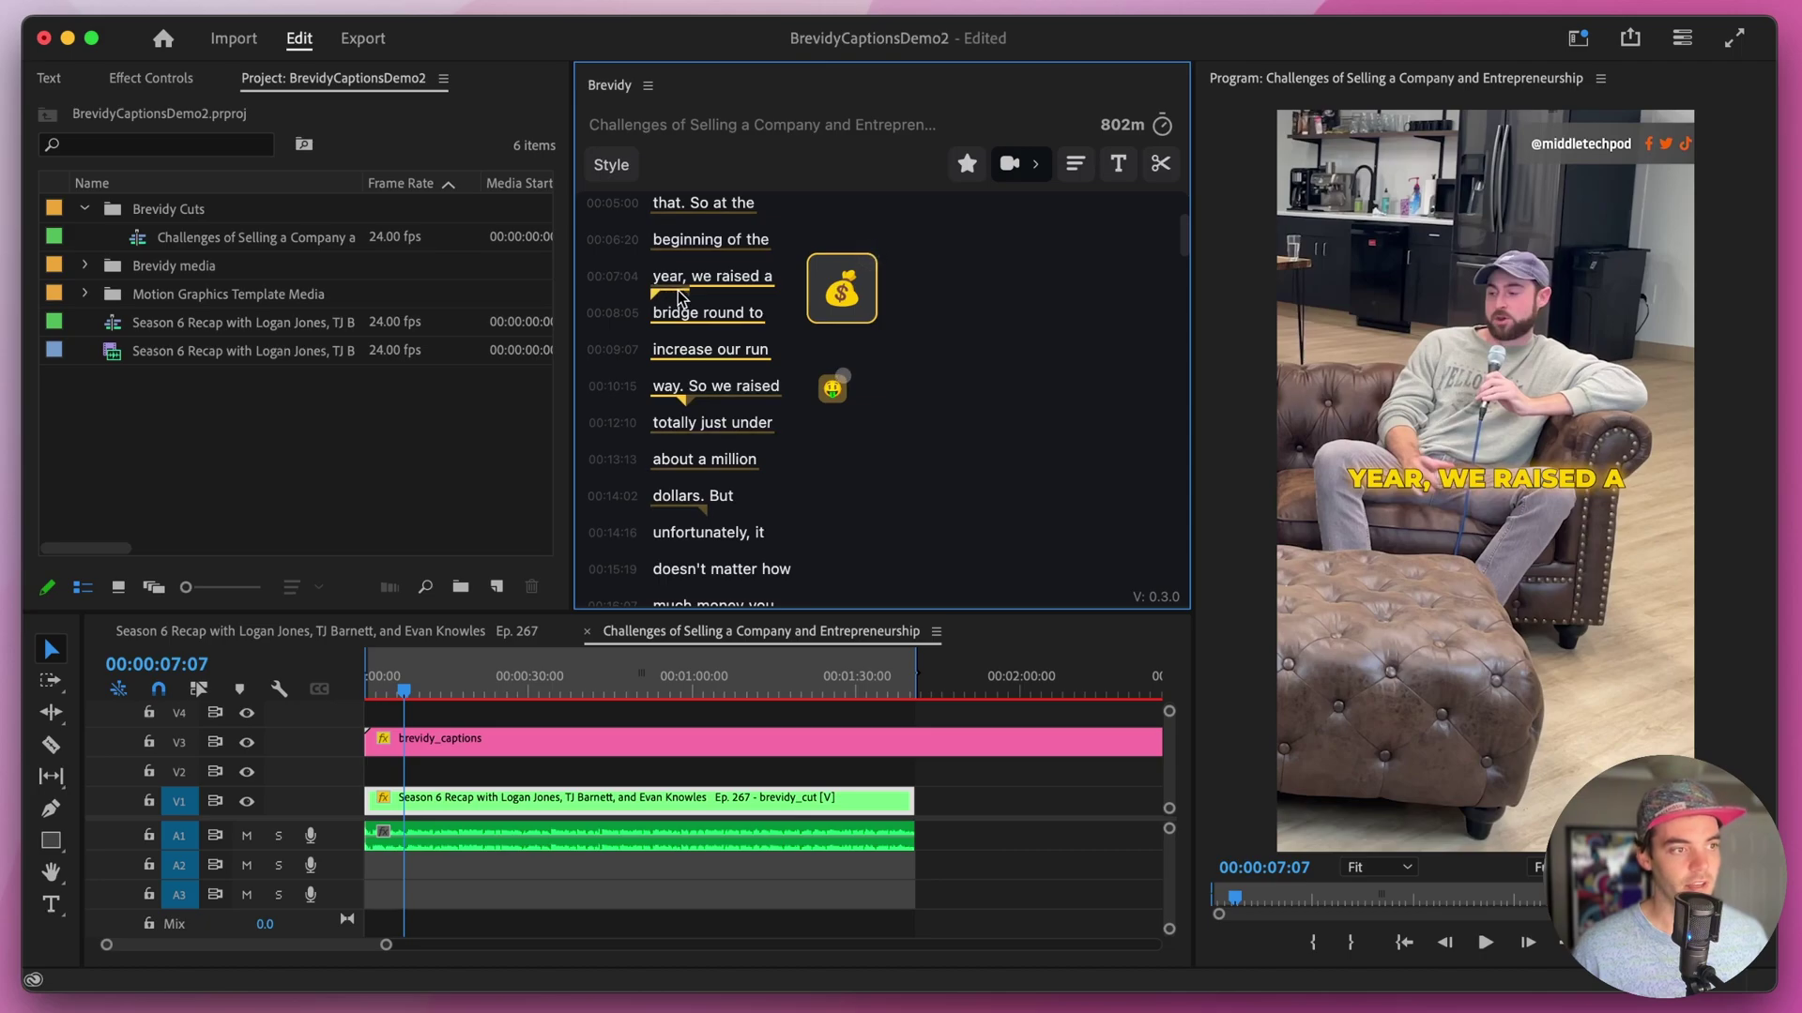
left_click(864, 310)
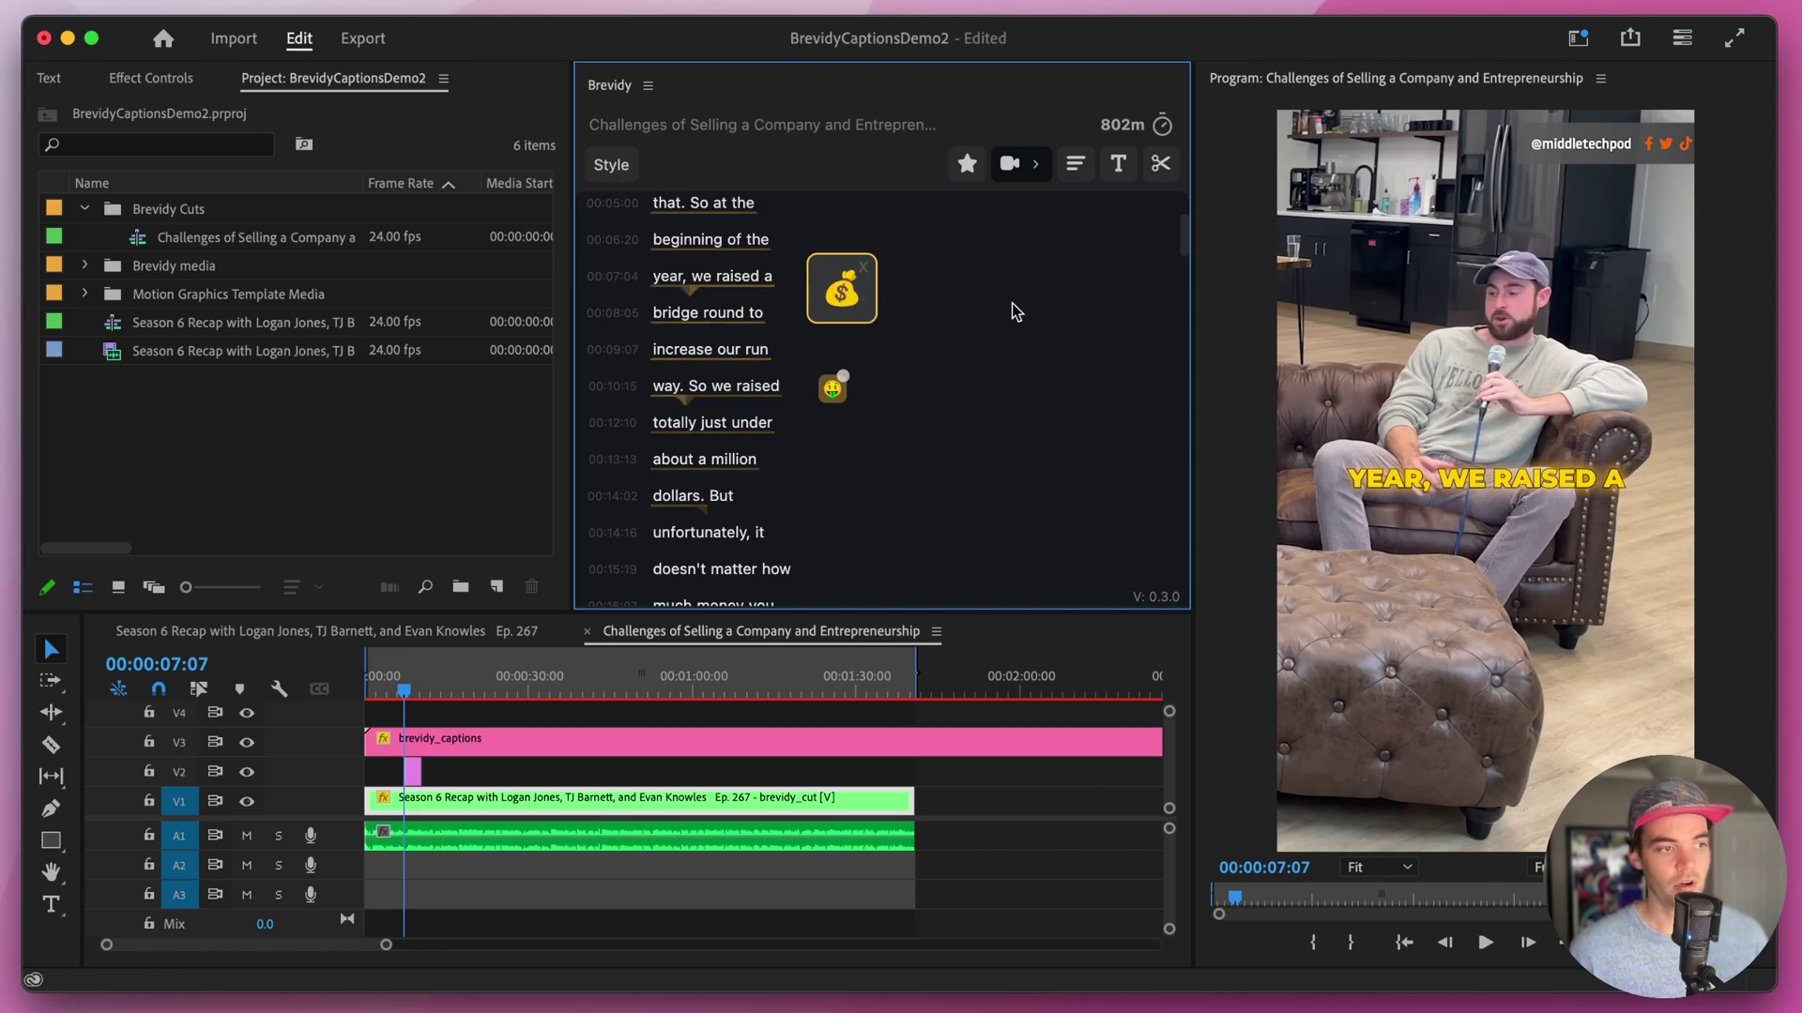
- Import all the remaining pending emojis into the sequence and preview the "challenging year," caption
left_click(1030, 163)
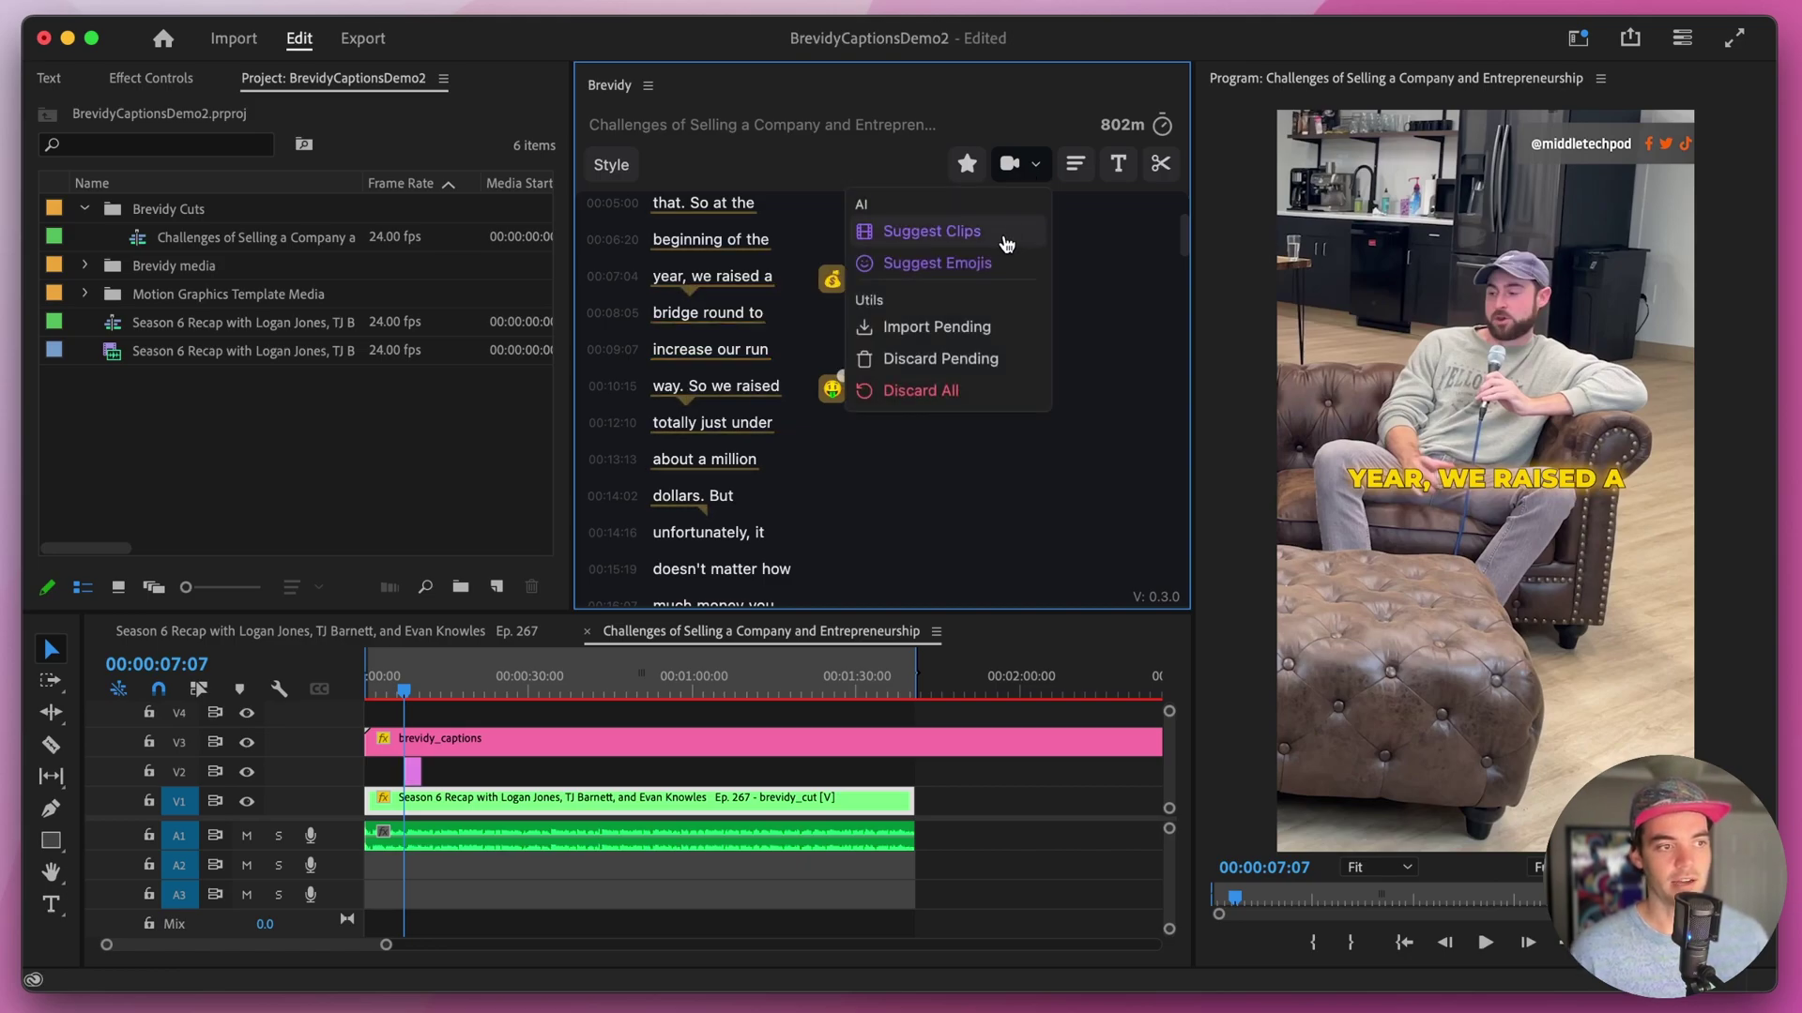
left_click(976, 330)
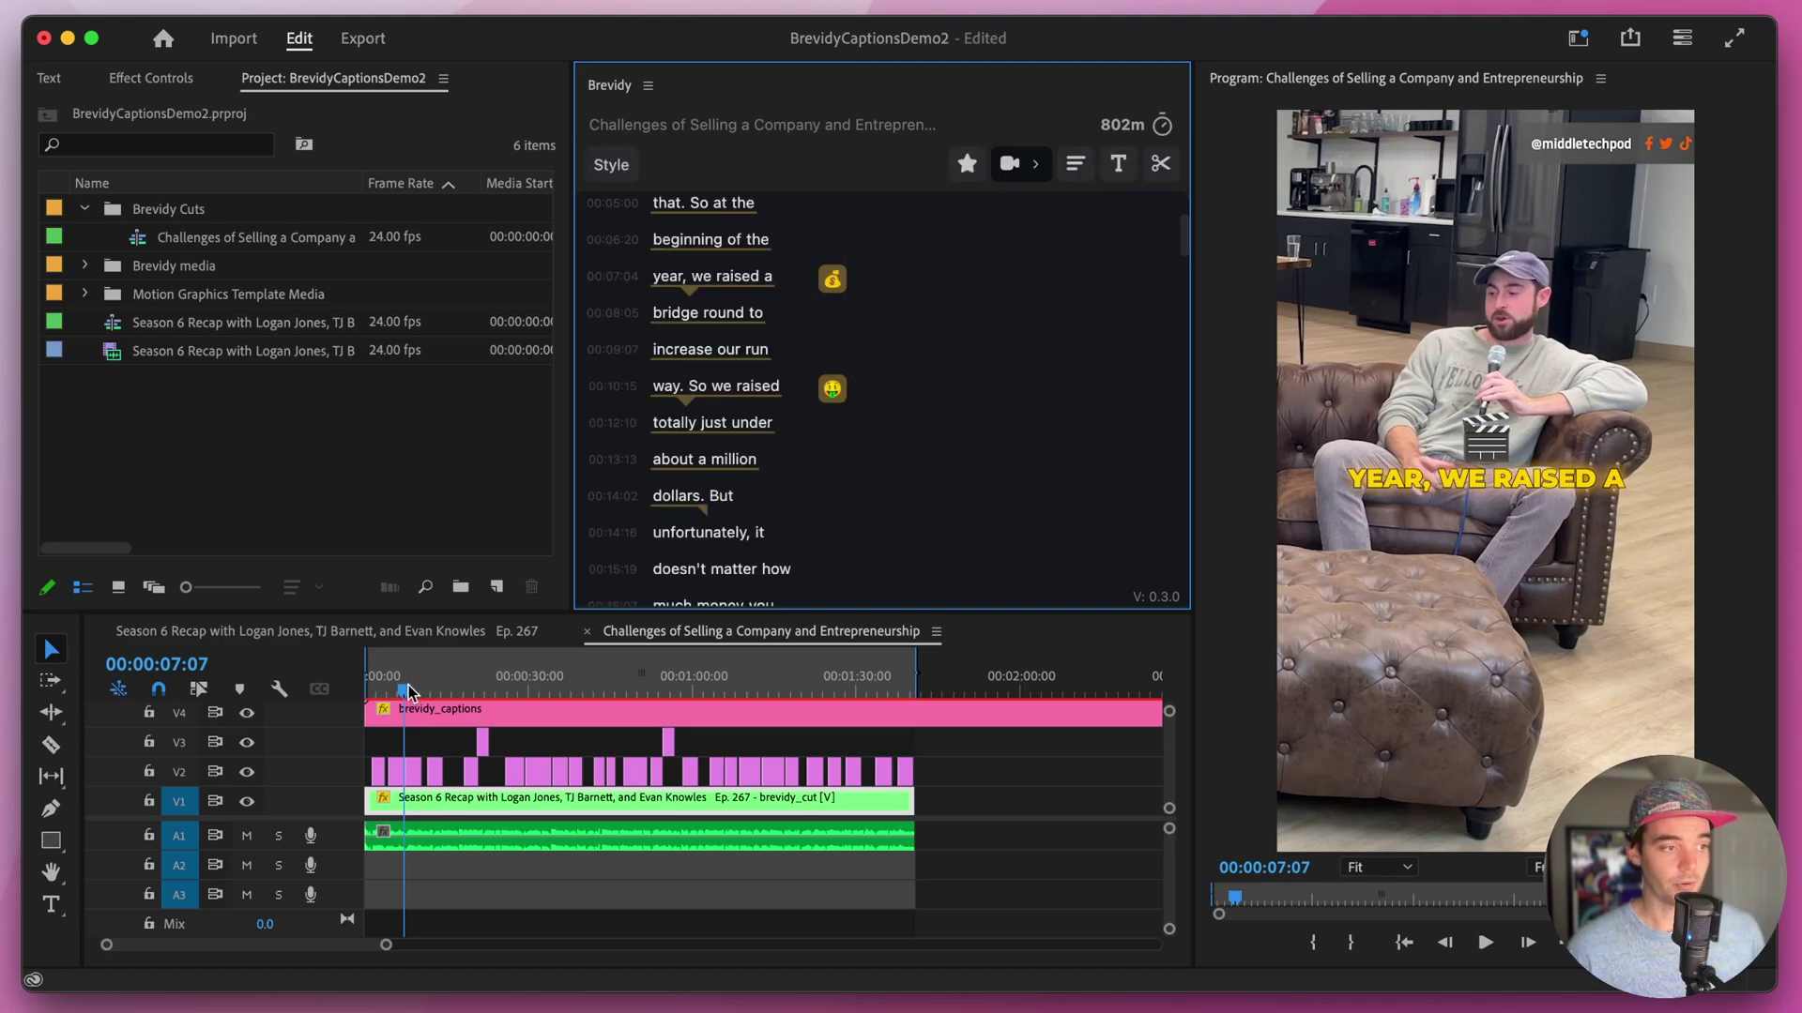
left_click_drag(405, 691, 374, 695)
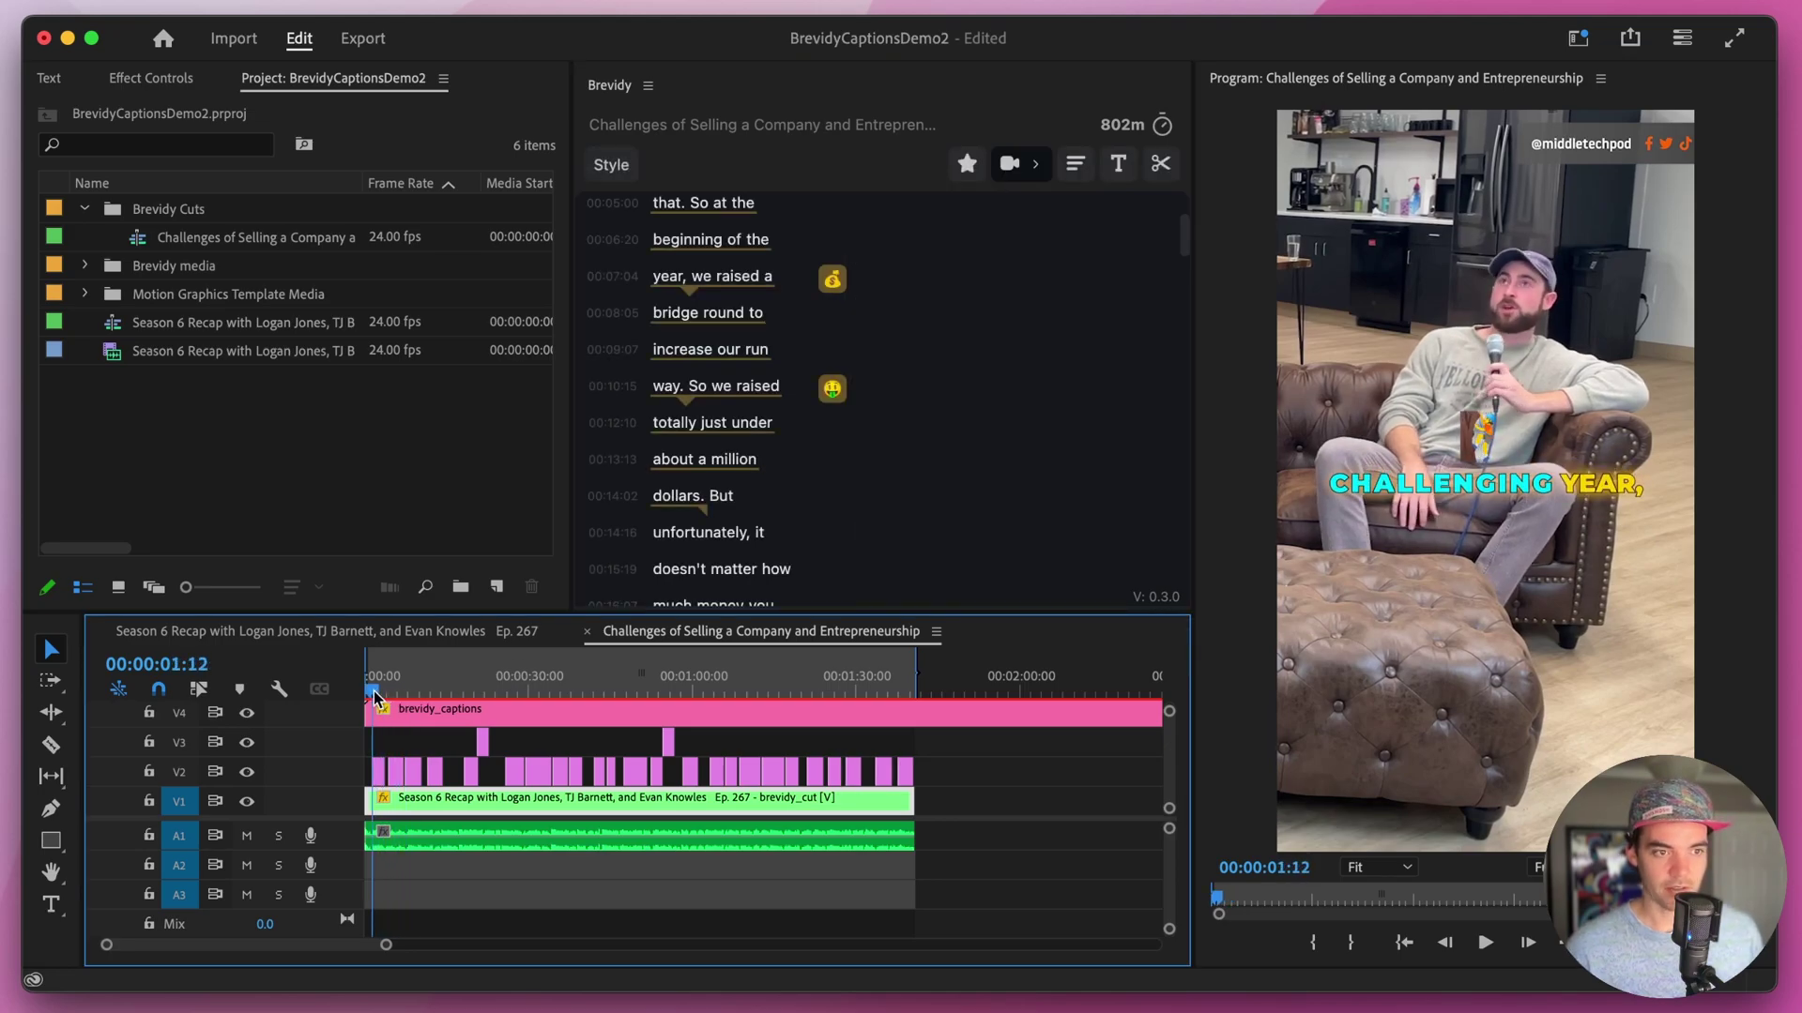